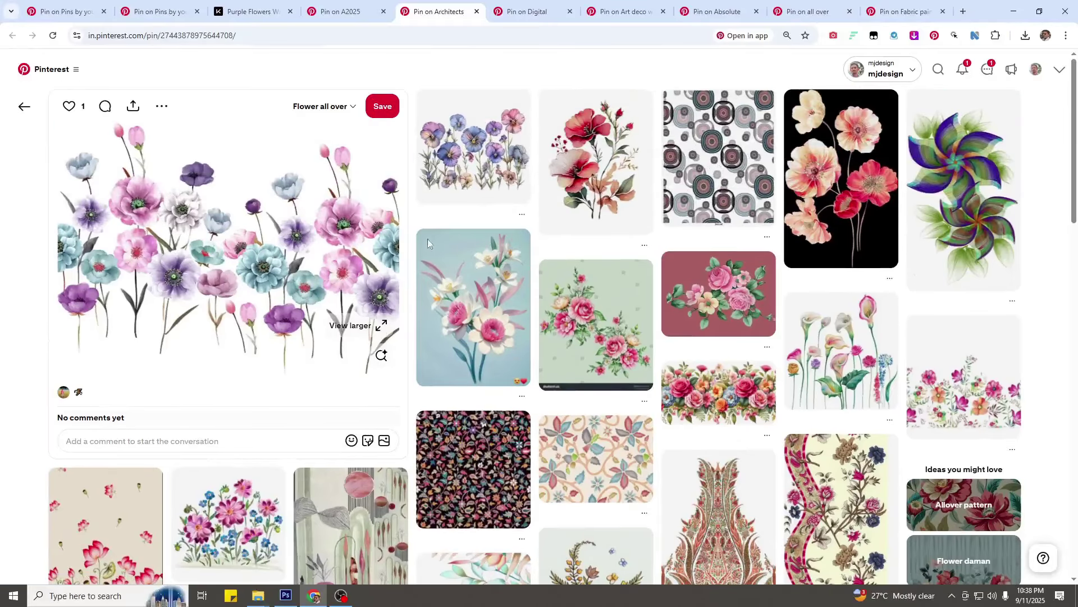
Copy the enlarged Pinterest image of pink, purple and teal flowers and paste it into the blank Photoshop document.
click(382, 325)
right_click(537, 290)
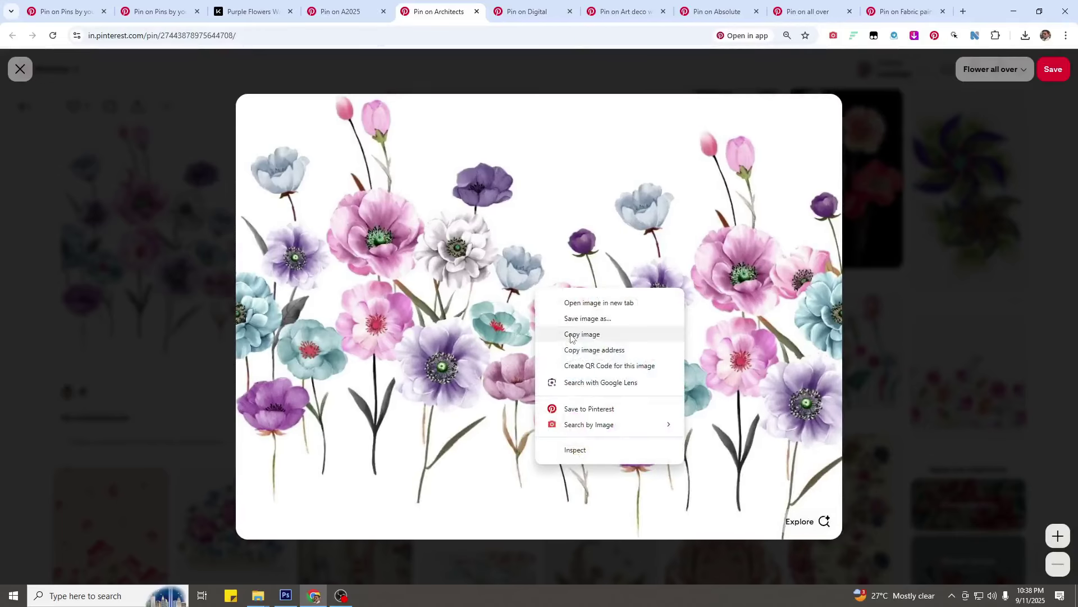
click(582, 335)
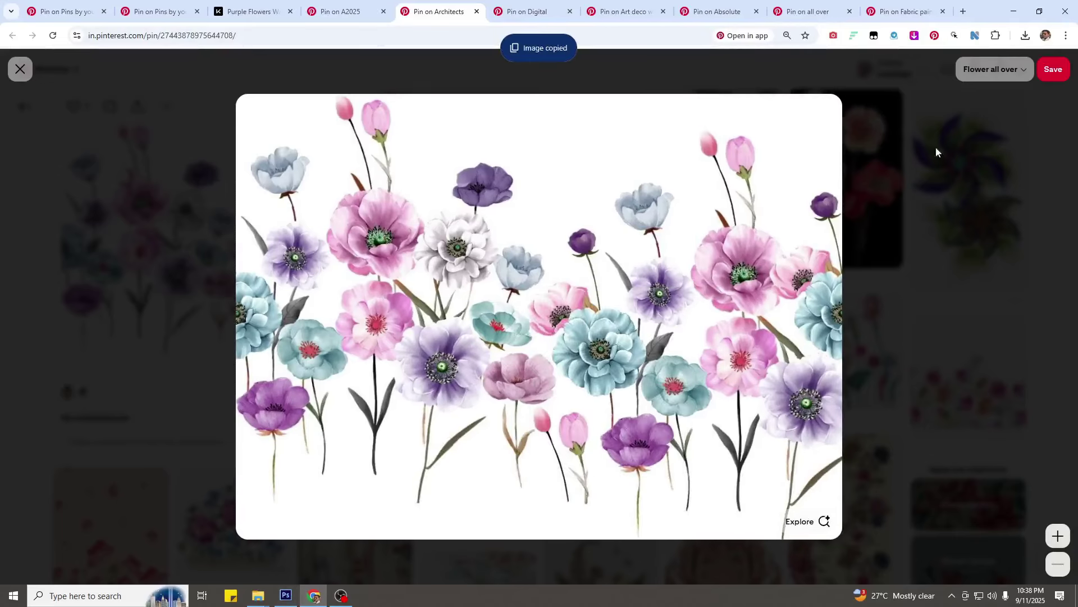
click(286, 597)
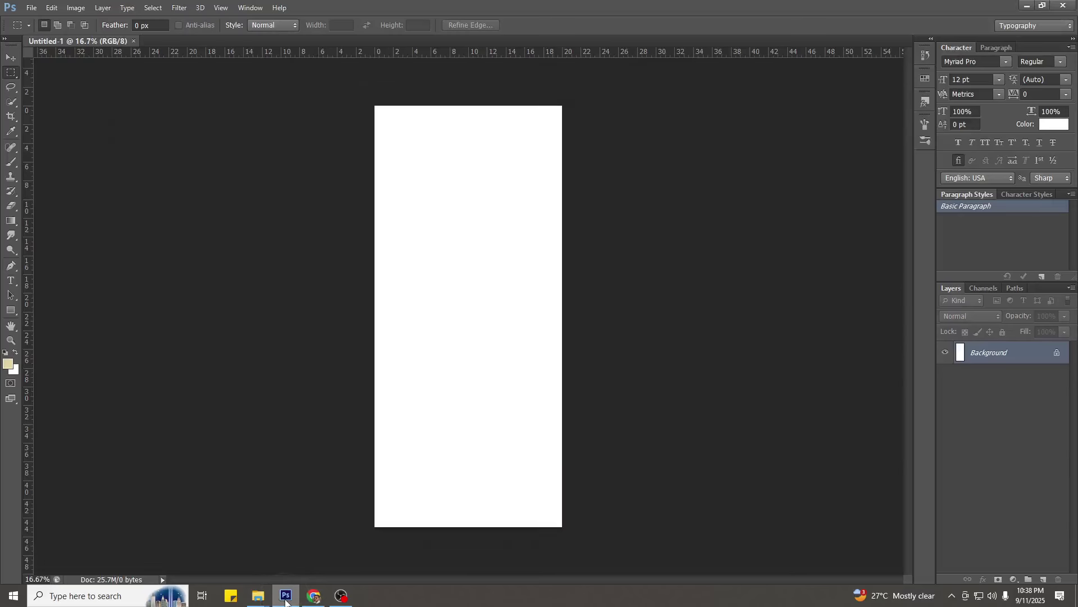
key(ctrl+v)
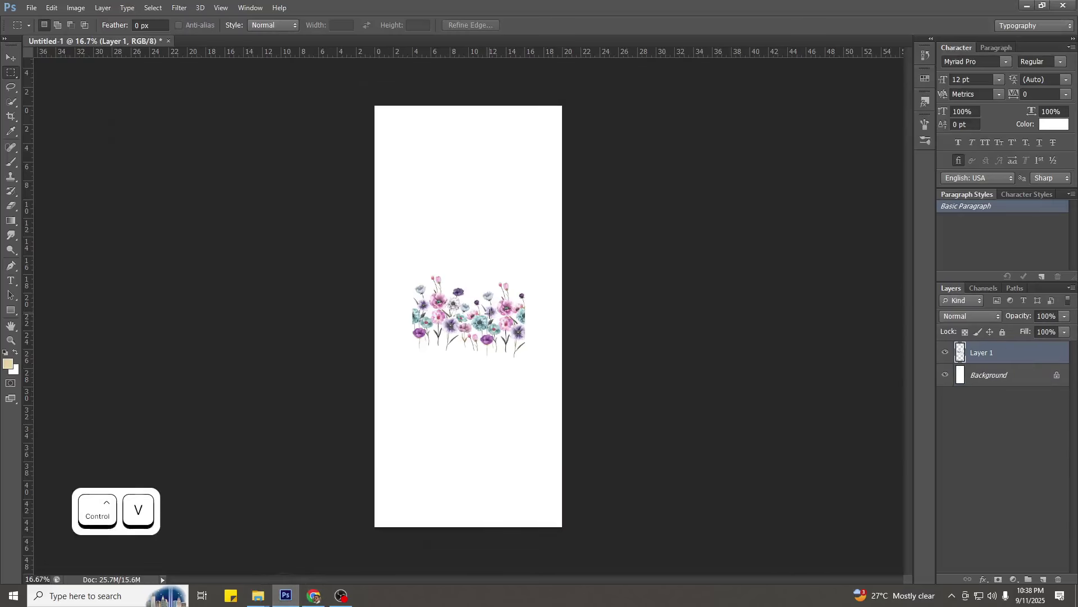
Scale up the pasted flower artwork and position it along the canvas's bottom edge so it spans the full width.
key(ctrl+t)
drag(513, 351, 476, 507)
drag(493, 454, 525, 428)
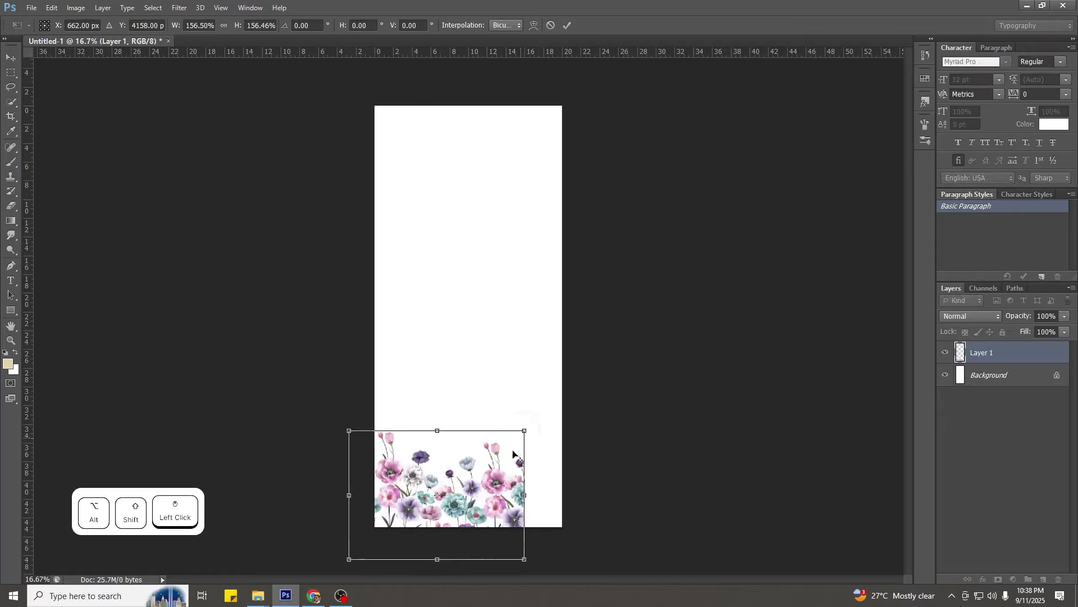
drag(499, 489, 525, 456)
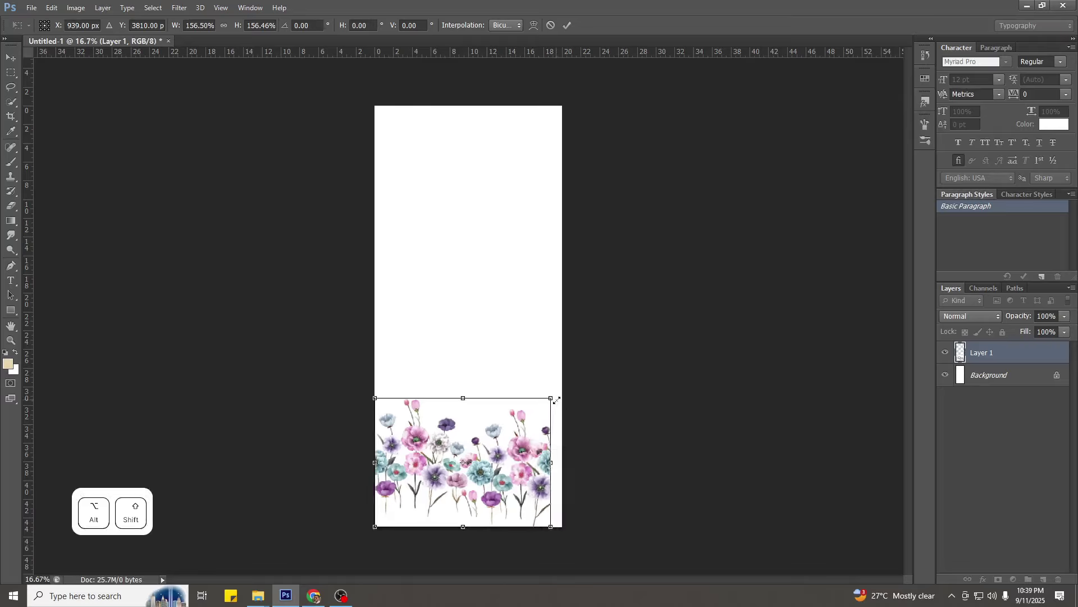
drag(556, 400, 561, 395)
key(Return)
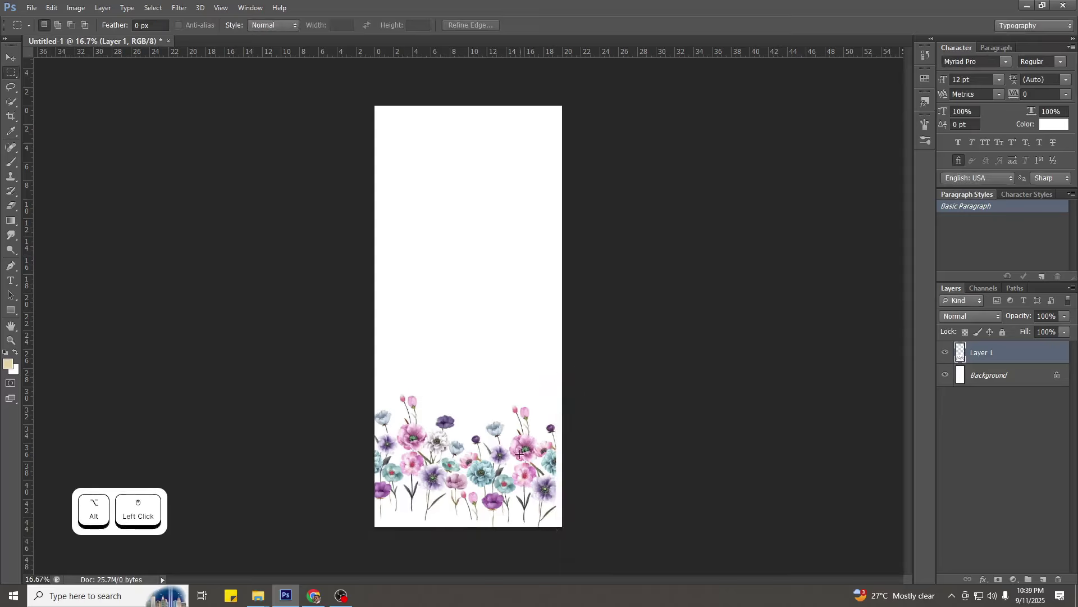
Place a horizontal guide along the top edge of the flower border.
drag(498, 522, 337, 395)
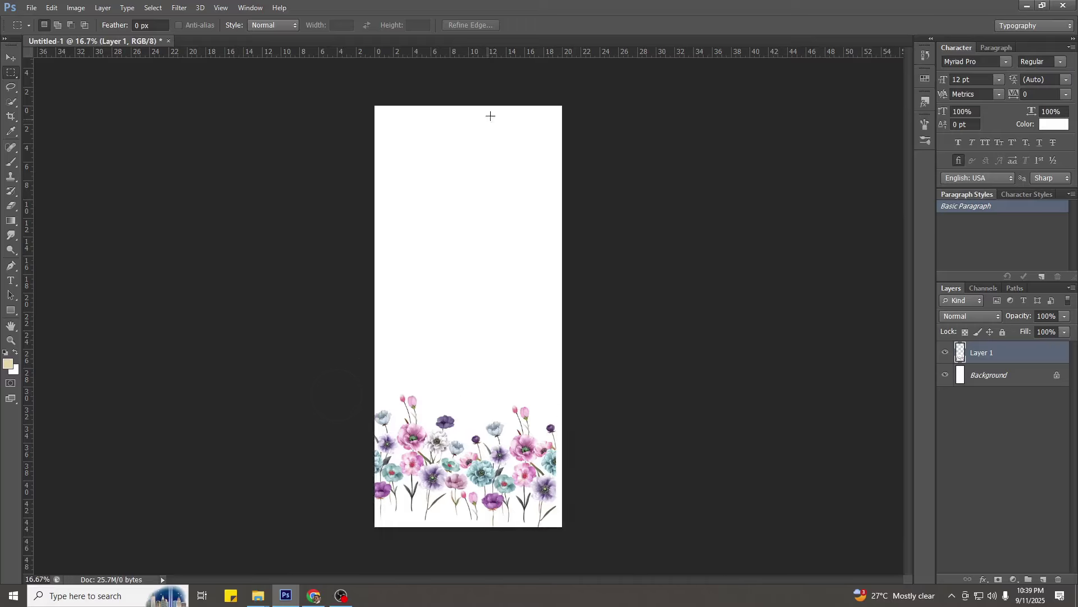
drag(512, 55, 537, 395)
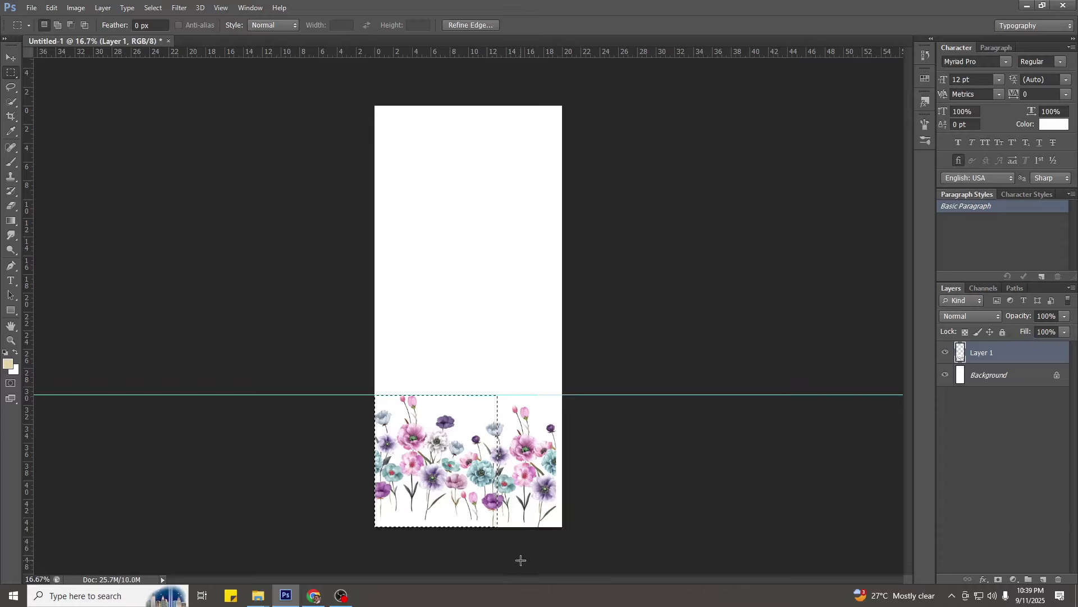
drag(521, 560, 557, 417)
drag(482, 527, 510, 414)
key(ctrl+d)
drag(596, 57, 727, 3)
drag(342, 393, 588, 518)
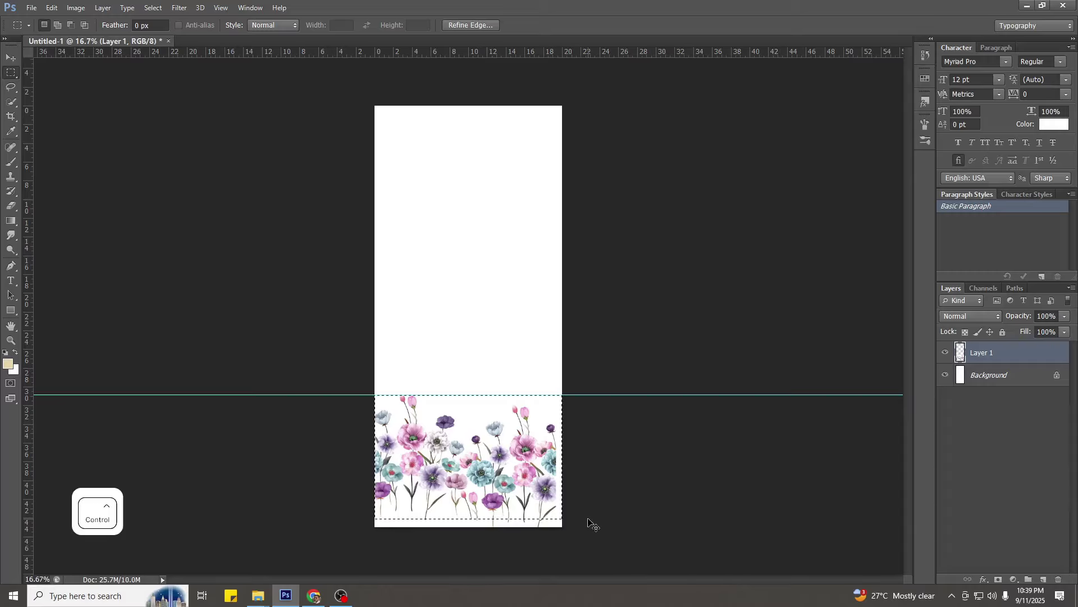
key(ctrl+d)
Enlarge the flower layer to about 108.5% and align it with the canvas's left edge, extending past the right and bottom edges.
key(ctrl+t)
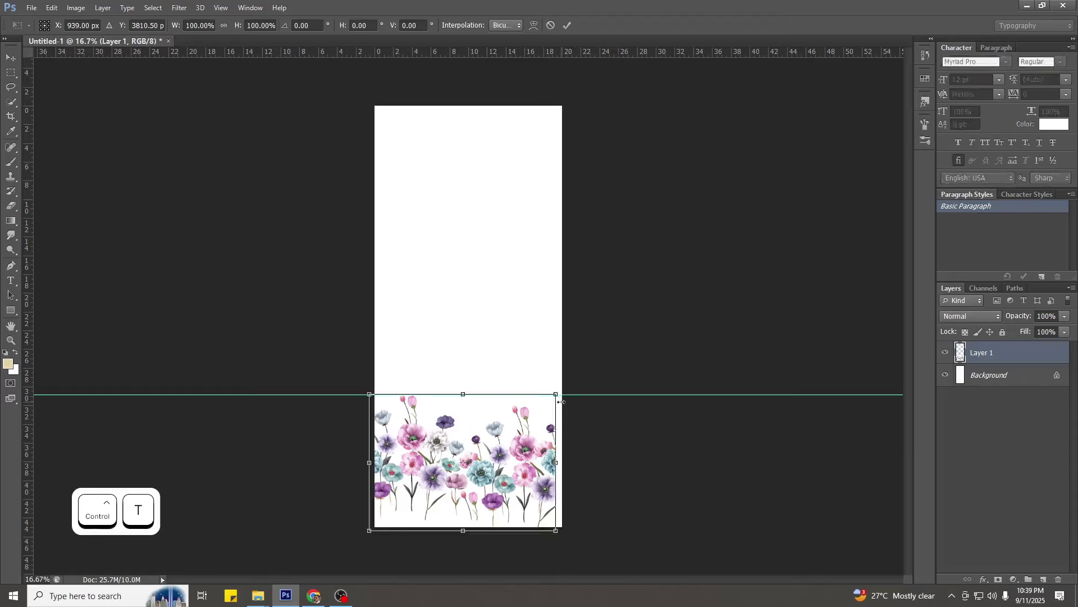
drag(556, 393, 563, 390)
drag(550, 463, 549, 469)
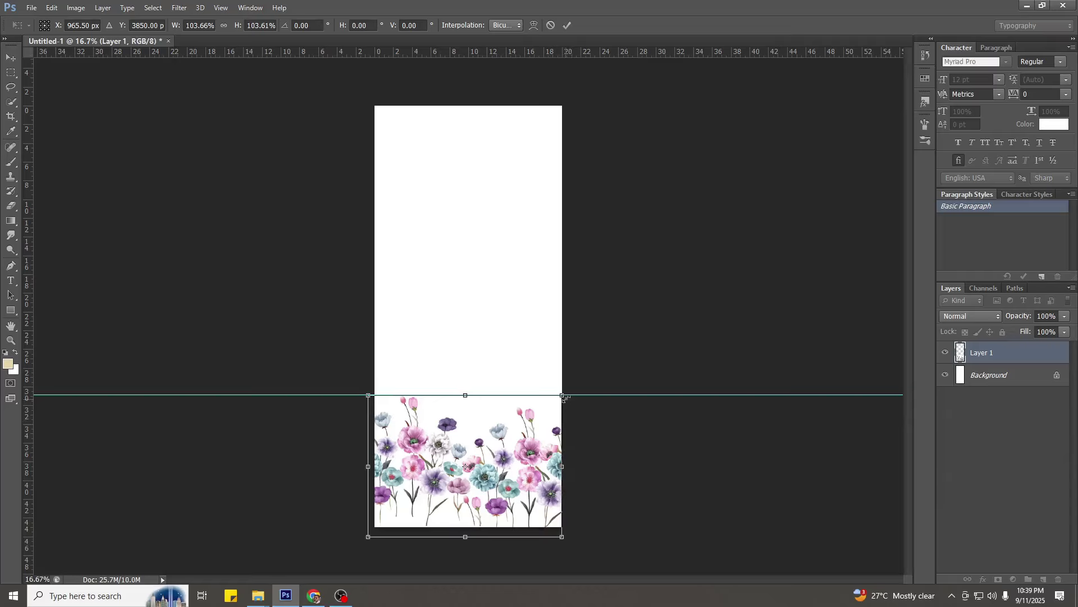
drag(566, 399, 575, 391)
drag(551, 441, 559, 440)
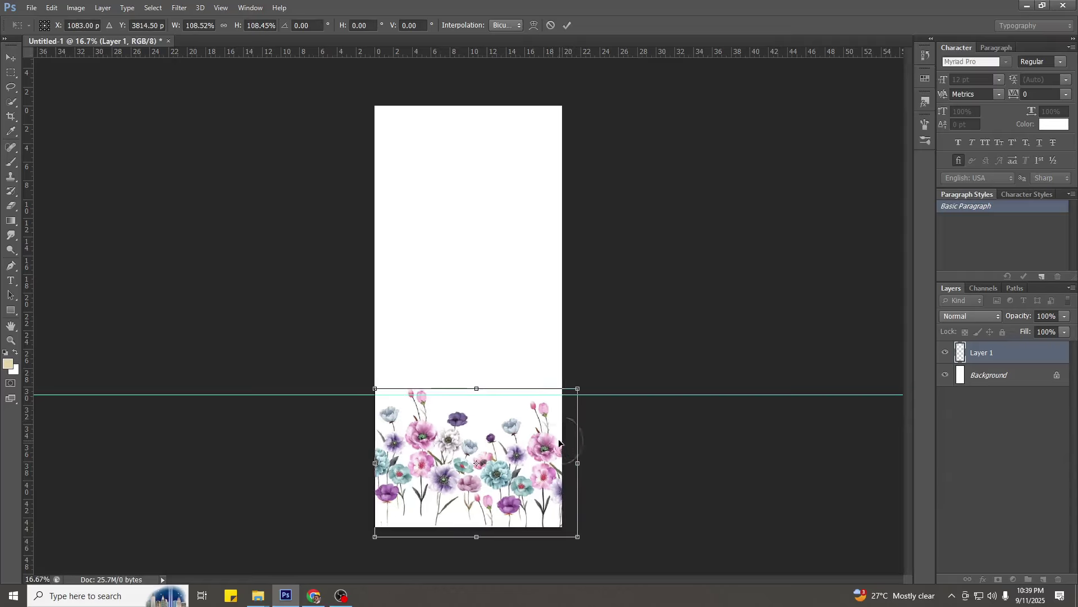
key(Return)
Extend the canvas with the Crop tool to 21.66 in wide and 46.1 in high to include the whole flower artwork.
key(c)
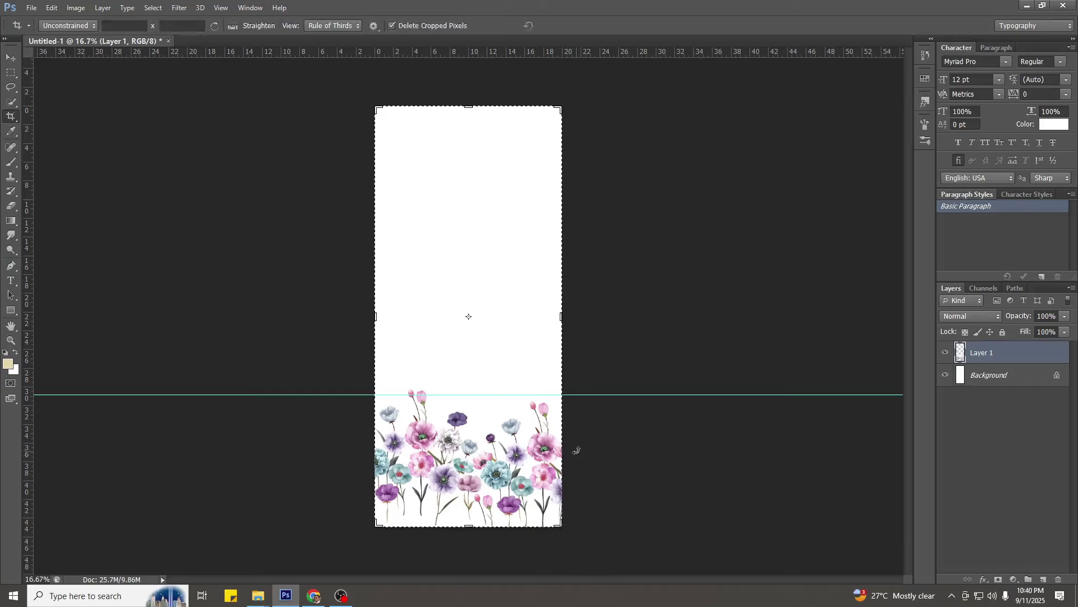
drag(569, 442, 579, 442)
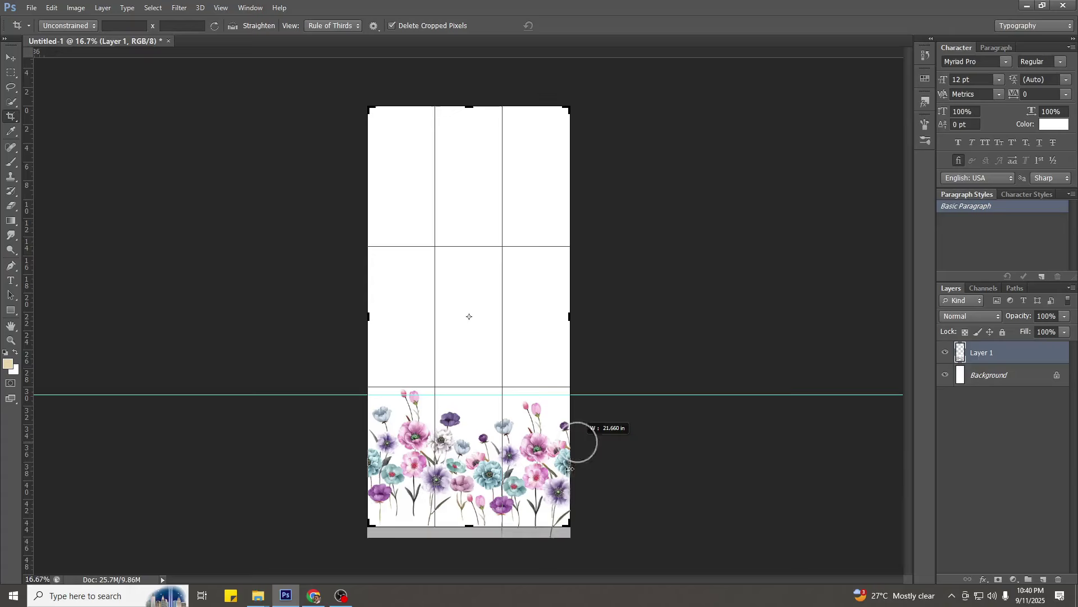
drag(546, 533, 546, 534)
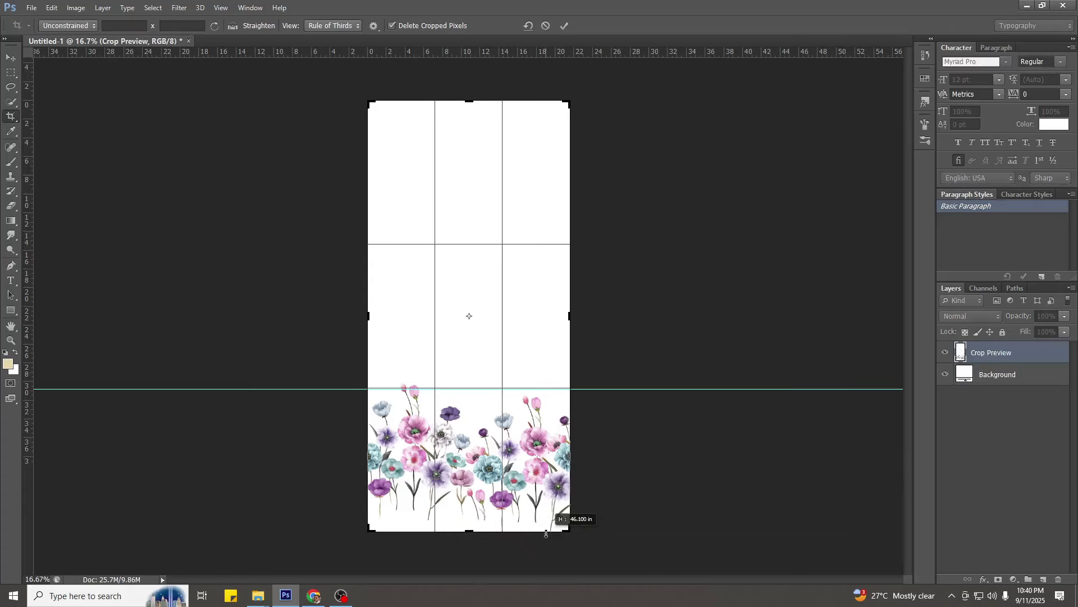
key(Return)
key(v)
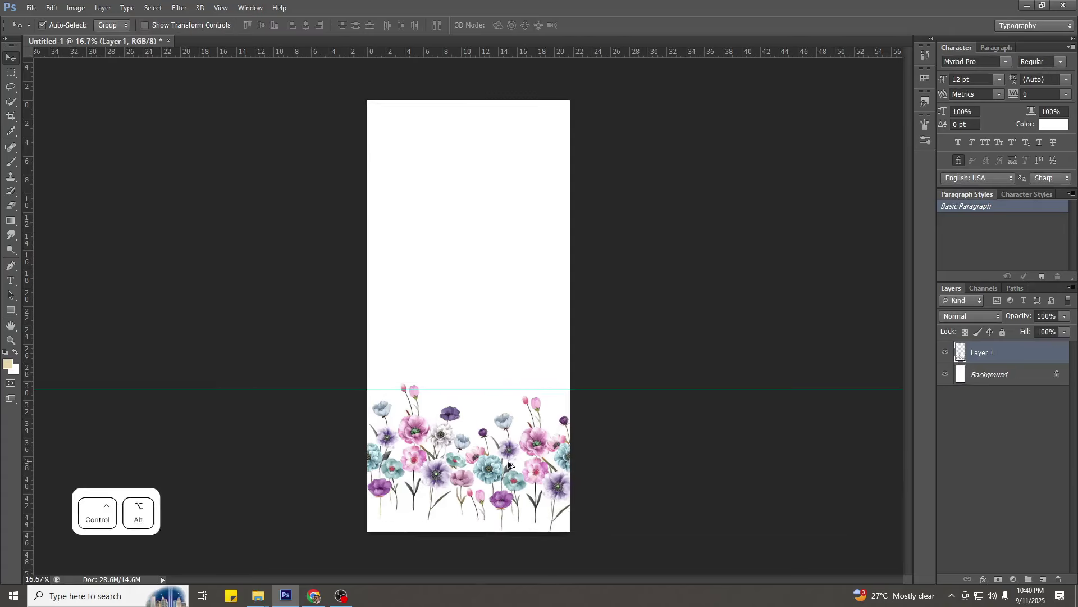
Set the canvas height to 45 inches, anchored at the top centre.
key(ctrl+alt+c)
text(45)
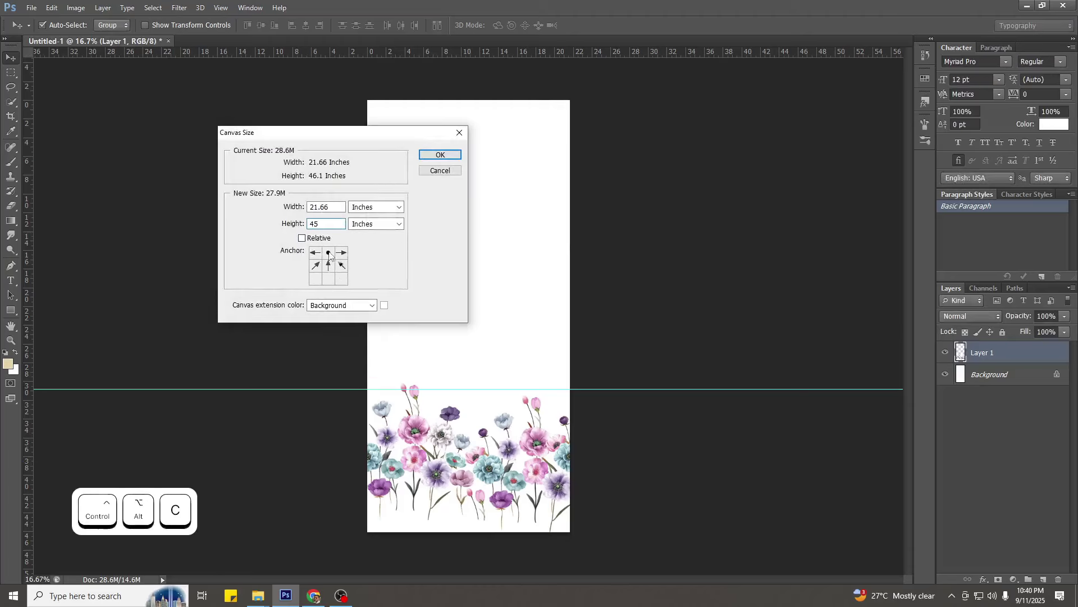
key(Return)
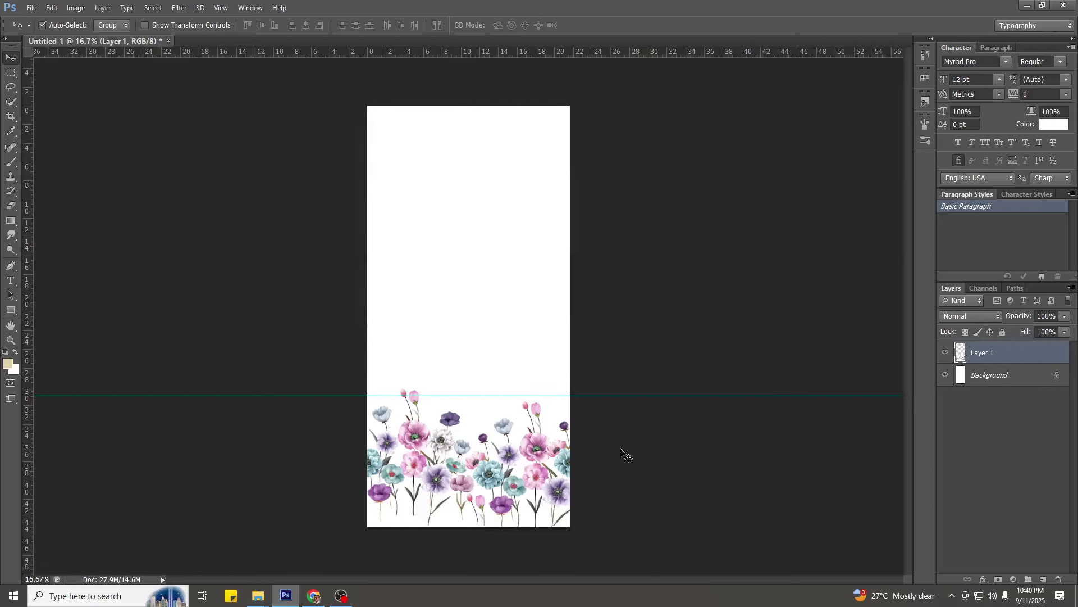
Apply the Offset filter to the flower layer with Wrap Around and 0 vertical, shifting it horizontally to bring the side seam into view.
key(alt+t)
key(Up)
key(Up)
key(Up)
key(Right)
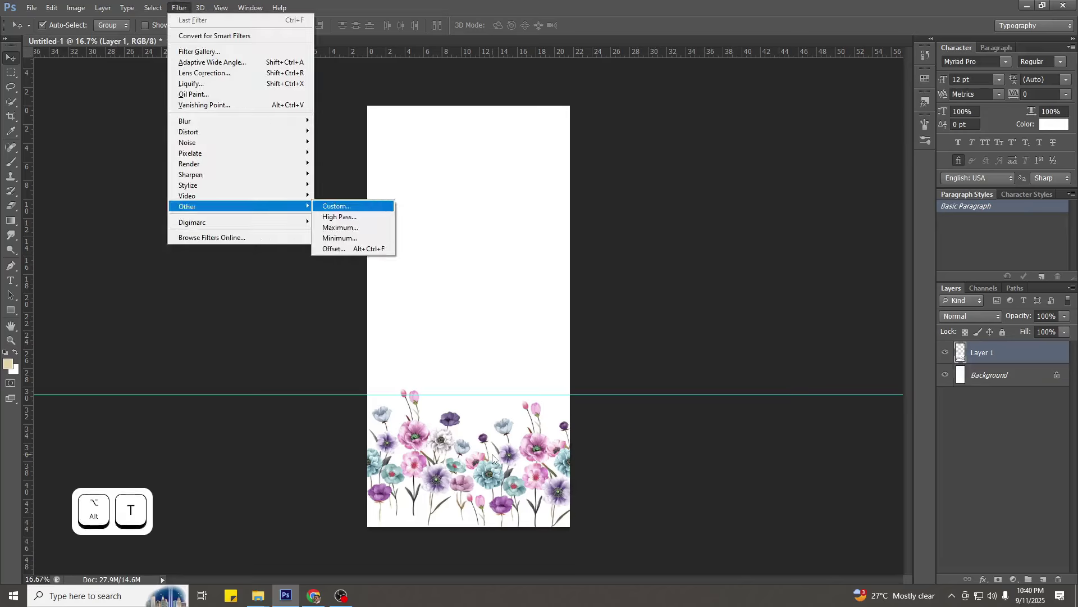
key(Up)
key(Return)
text(0)
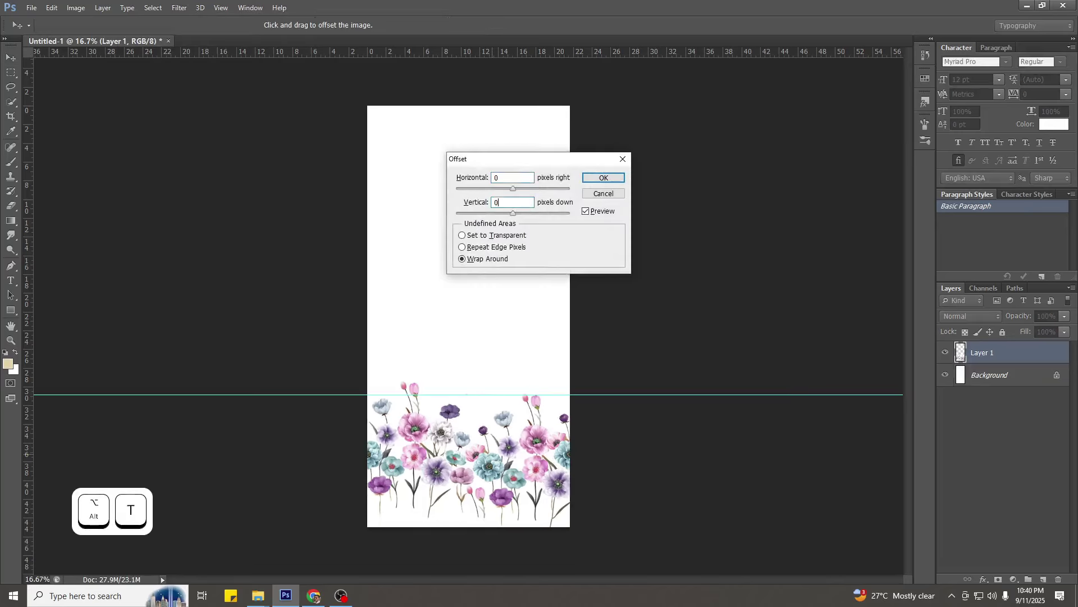
drag(447, 465, 456, 409)
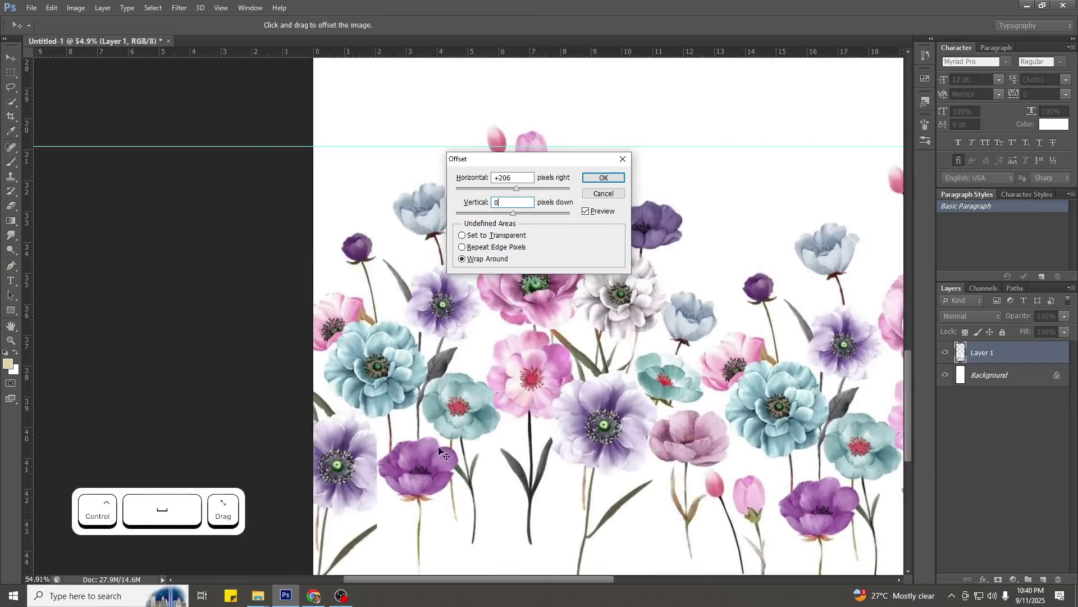
drag(439, 448, 581, 446)
drag(543, 410, 570, 438)
key(Return)
Quick-select the complete light-purple flower with its stem, copy it to a new layer and place it over the cut flower at the seam.
scroll(650, 428, up, 4)
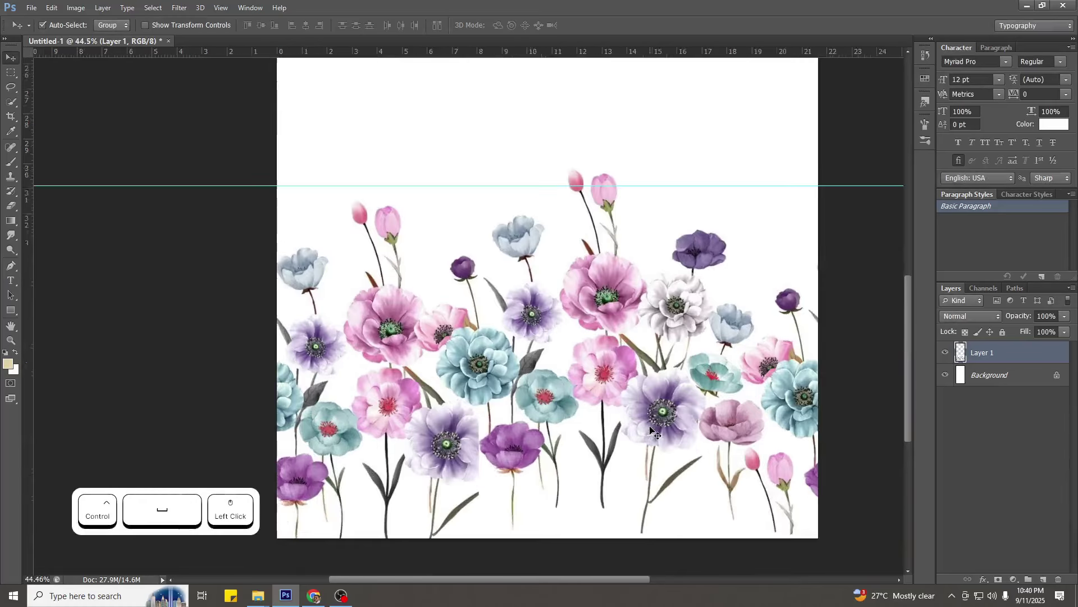
scroll(649, 428, up, 1)
key(w)
mouse_move(650, 416)
mouse_down()
mouse_move(641, 384)
mouse_move(640, 430)
mouse_move(683, 428)
mouse_move(685, 384)
mouse_up()
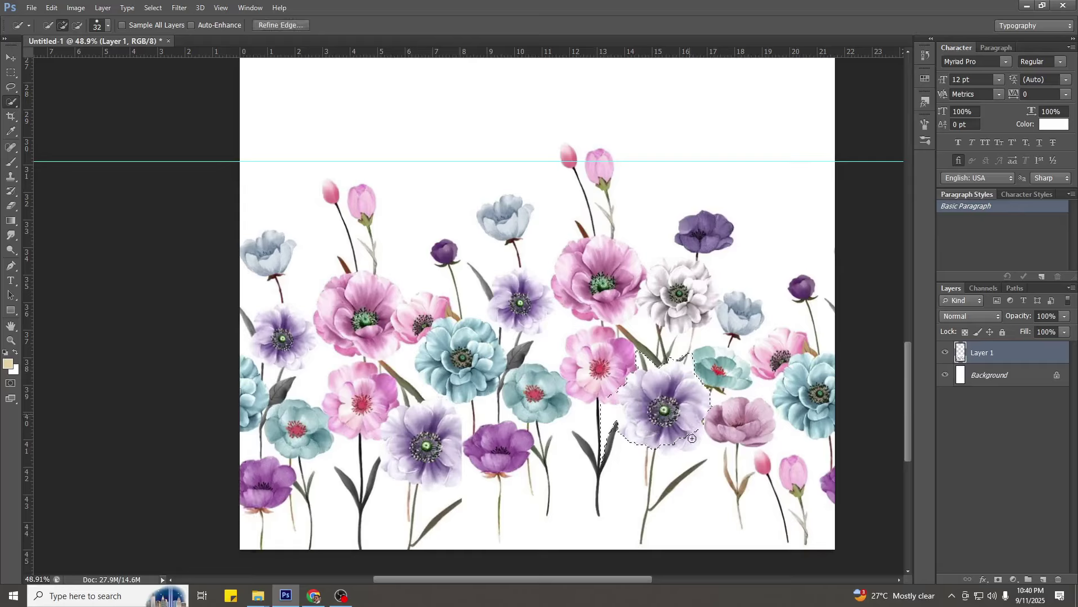
drag(692, 439, 691, 442)
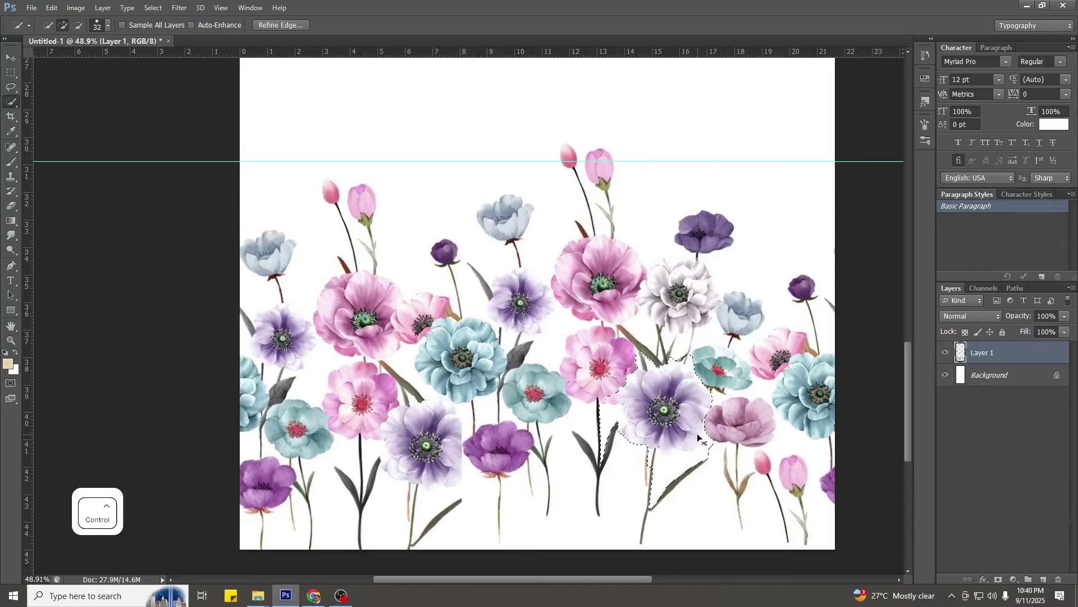
key(ctrl+j)
key(v)
mouse_move(692, 423)
mouse_down()
mouse_move(446, 453)
mouse_move(449, 464)
mouse_move(439, 447)
mouse_up()
Erase the stray parts around the copied flower's stem and leaf with a 78 px eraser, and merge the copy into the flower layer.
scroll(448, 458, up, 3)
scroll(440, 444, down, 3)
key(e)
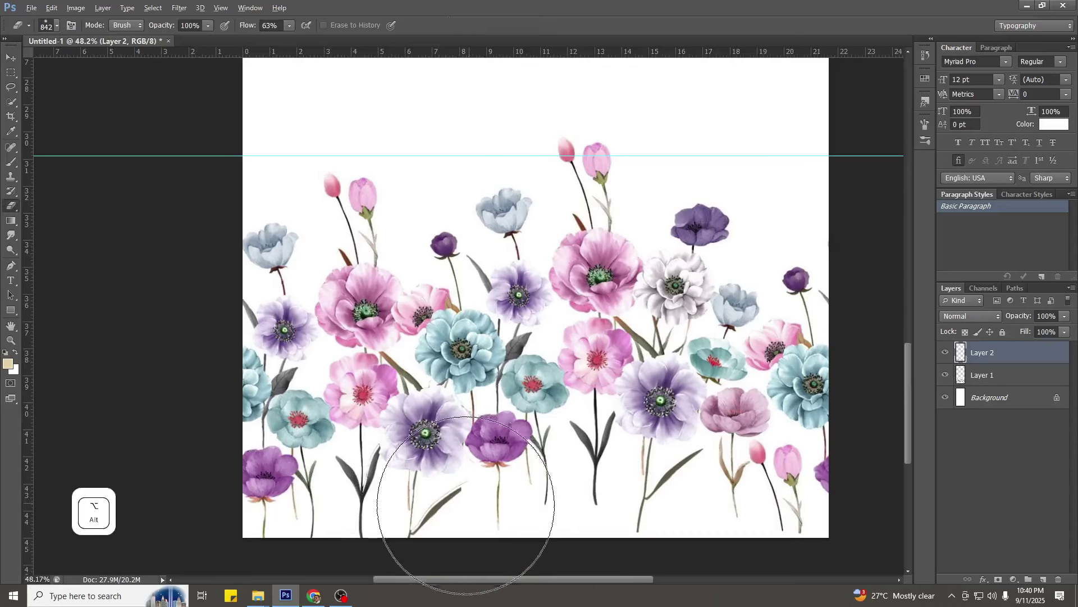
mouse_move(469, 503)
mouse_down()
mouse_move(366, 510)
mouse_move(467, 488)
mouse_up()
drag(426, 516, 426, 508)
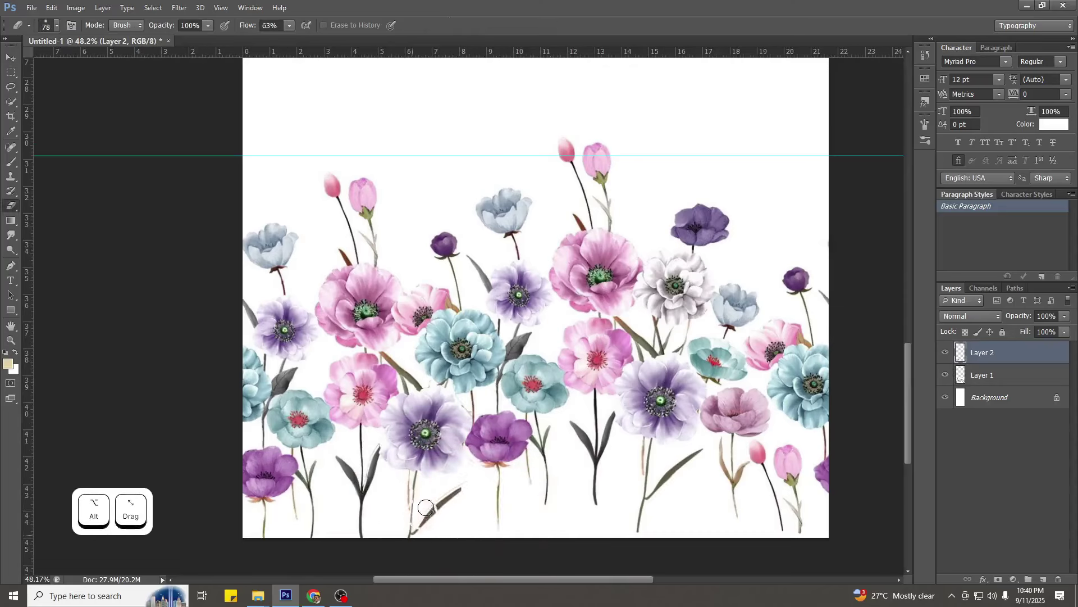
scroll(431, 525, down, 3)
key(ctrl+e)
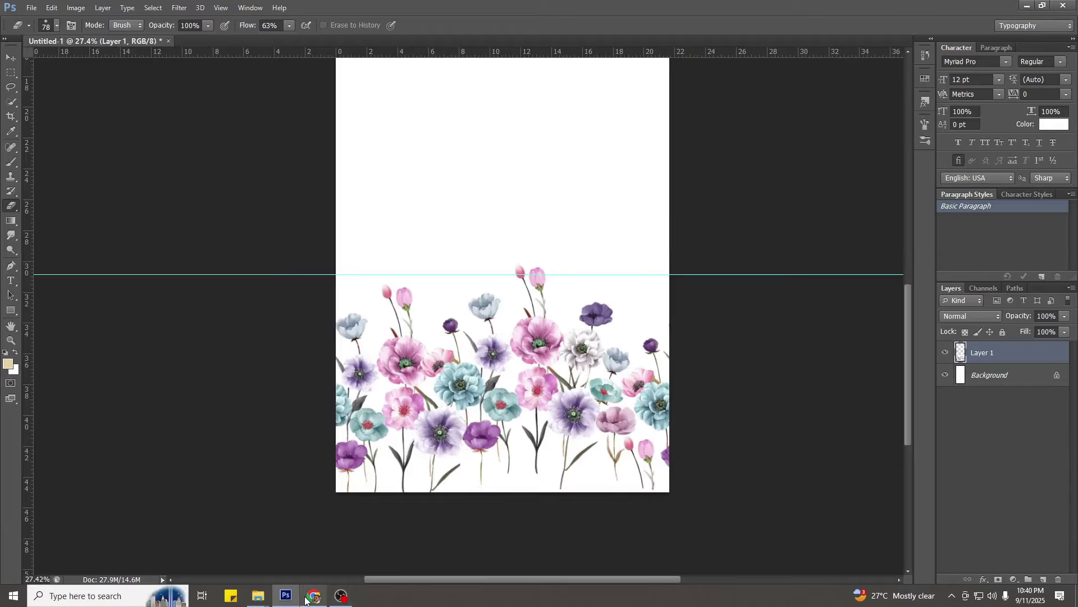
Switch to Chrome and copy the enlarged purple and magenta flower image from the A2025 pin.
mouse_move(306, 600)
click(324, 563)
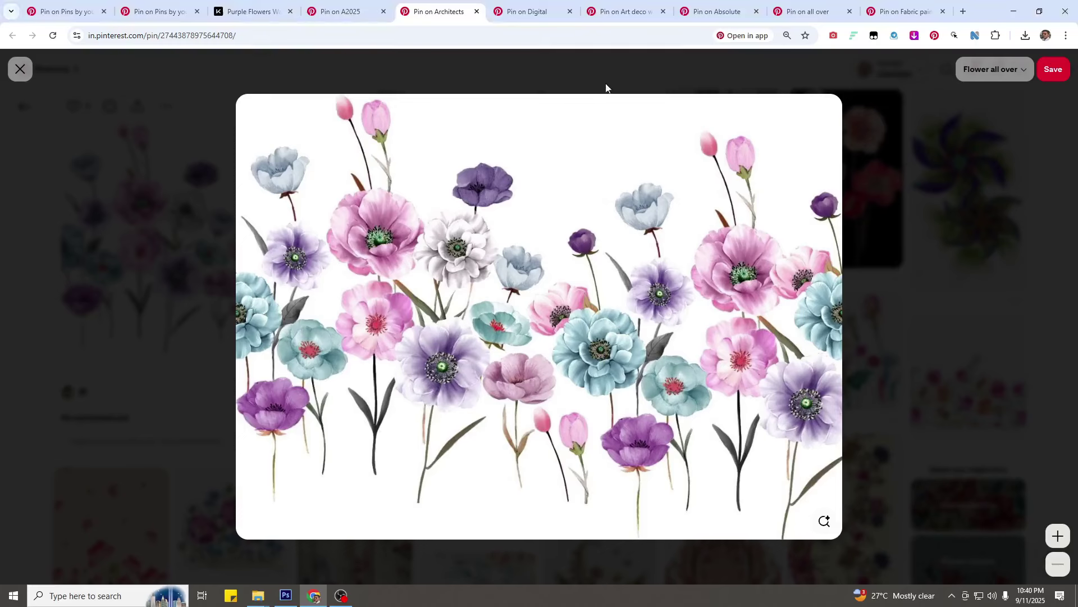
click(378, 6)
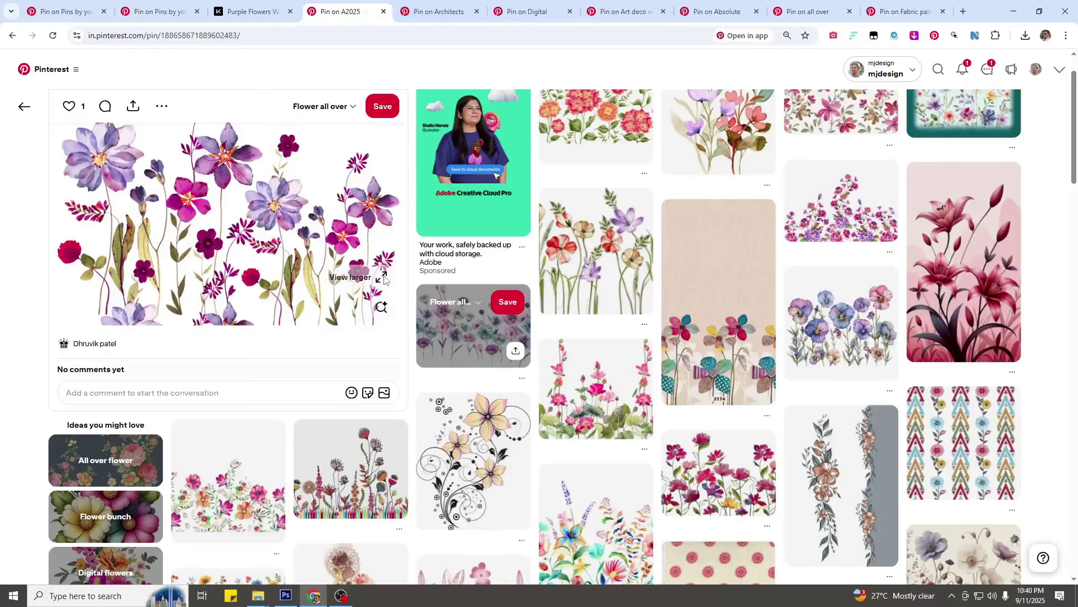
click(359, 276)
right_click(512, 284)
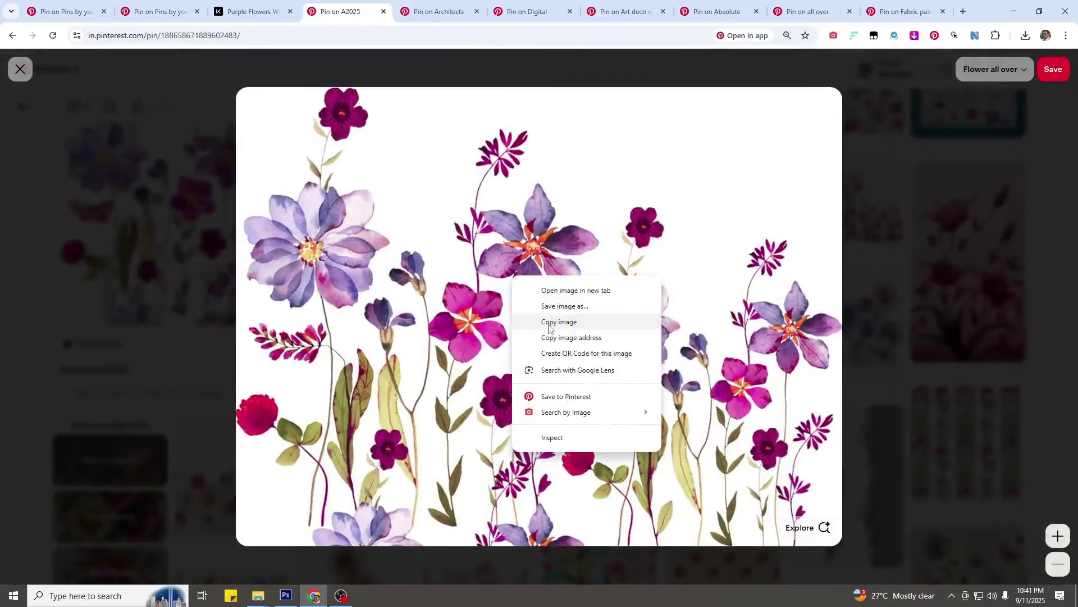
click(550, 320)
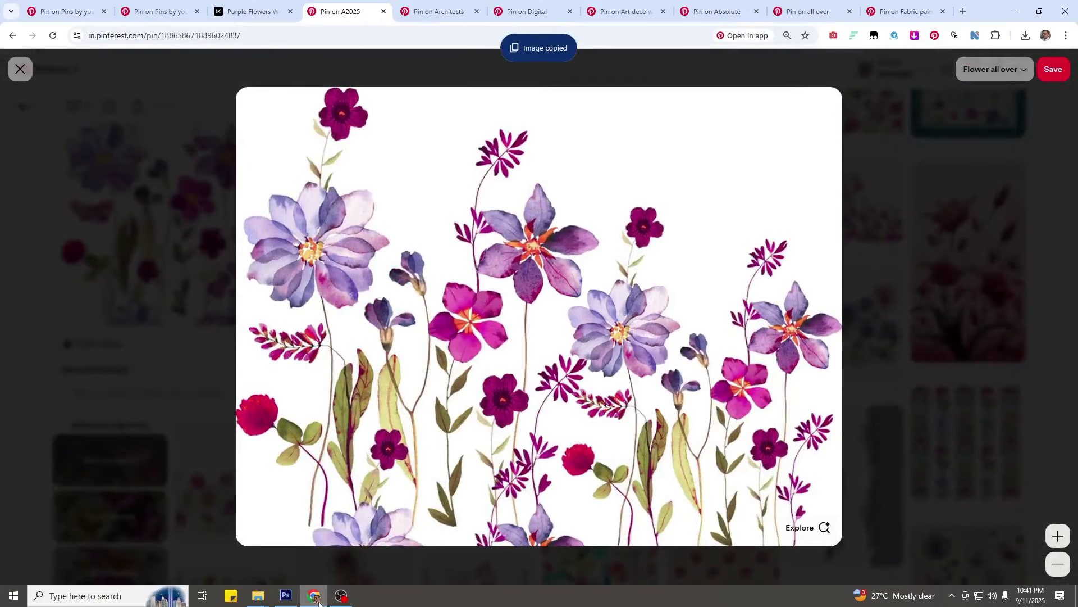
Switch back to Photoshop and duplicate the Untitled-1 document.
click(289, 596)
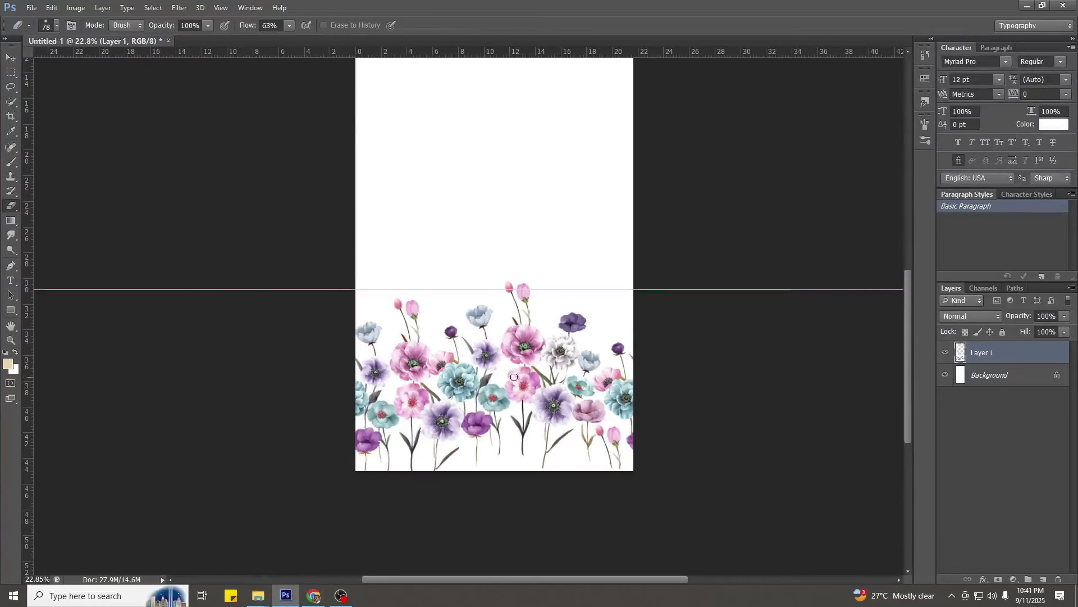
scroll(525, 348, down, 5)
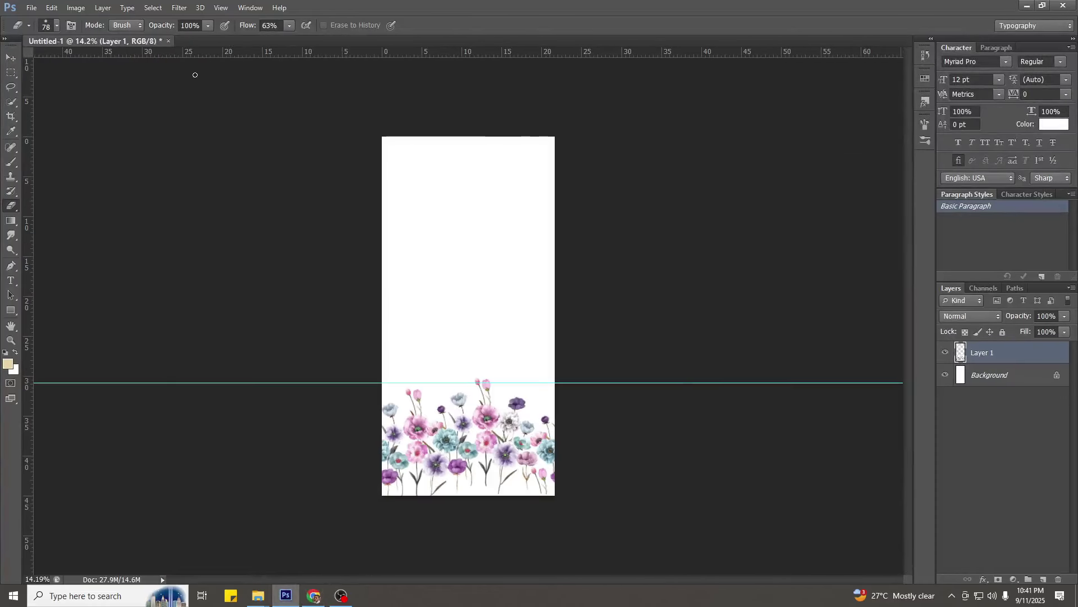
key(alt+i)
key(alt+d)
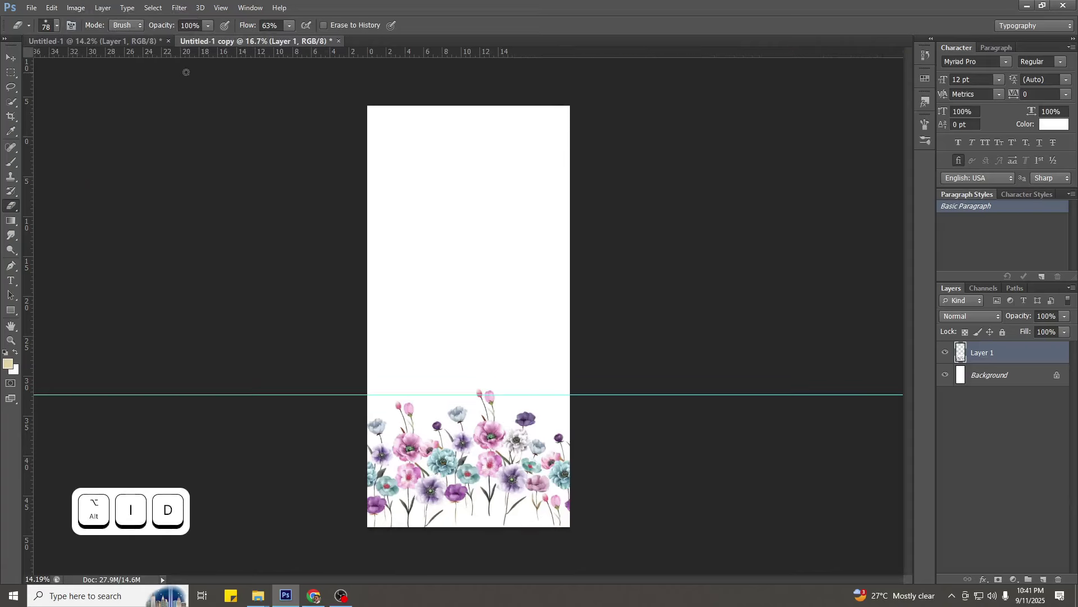
Replace the old flower layer with the copied purple and magenta flowers, scaled up to nearly the canvas width along its bottom edge.
key(Delete)
key(ctrl+v)
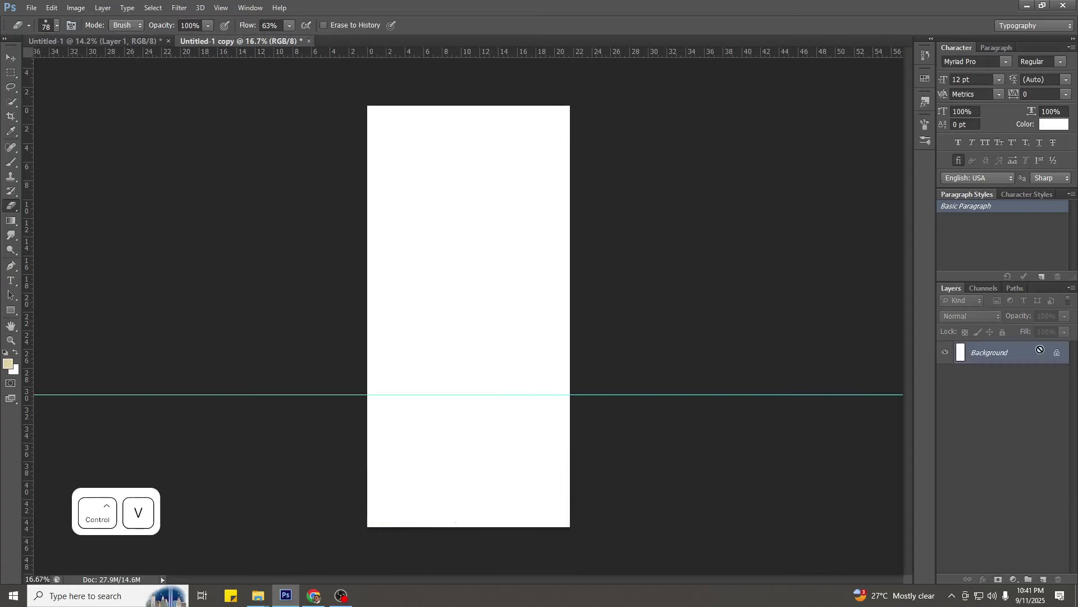
key(ctrl+t)
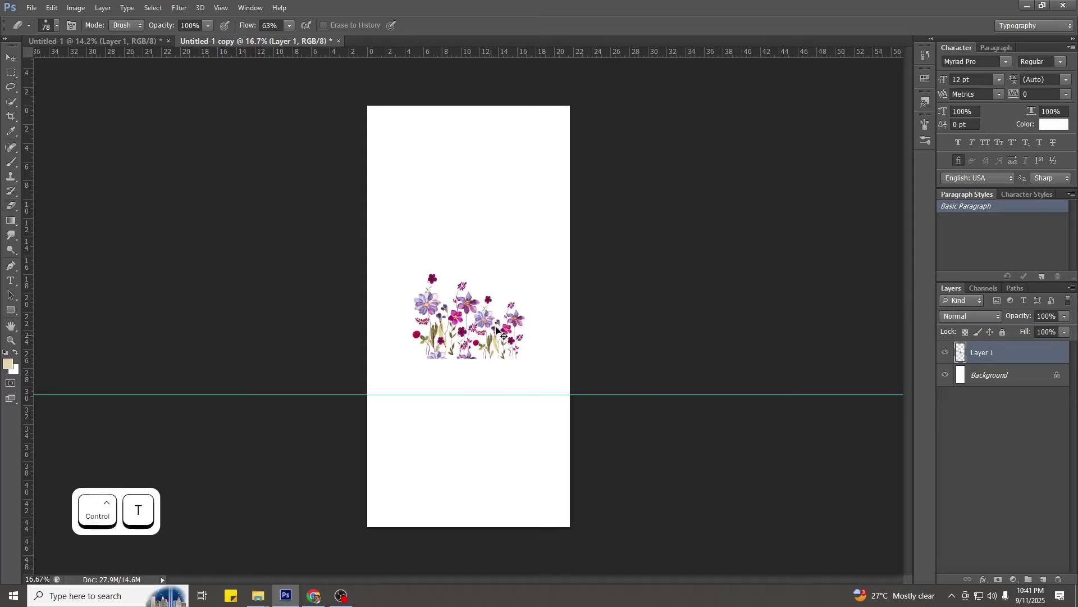
drag(480, 368, 449, 489)
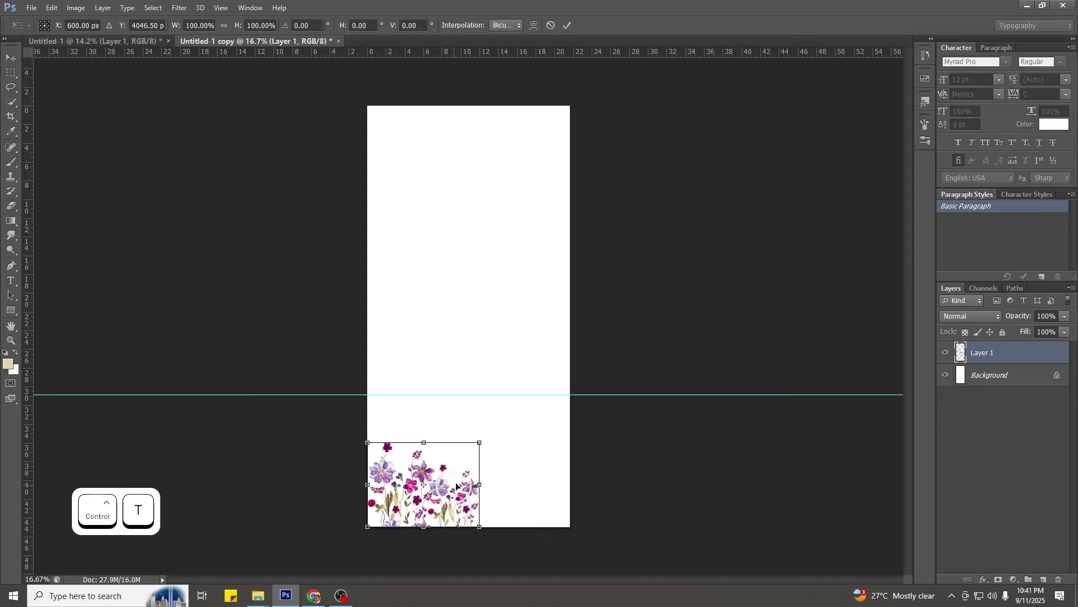
drag(481, 440, 559, 377)
key(Return)
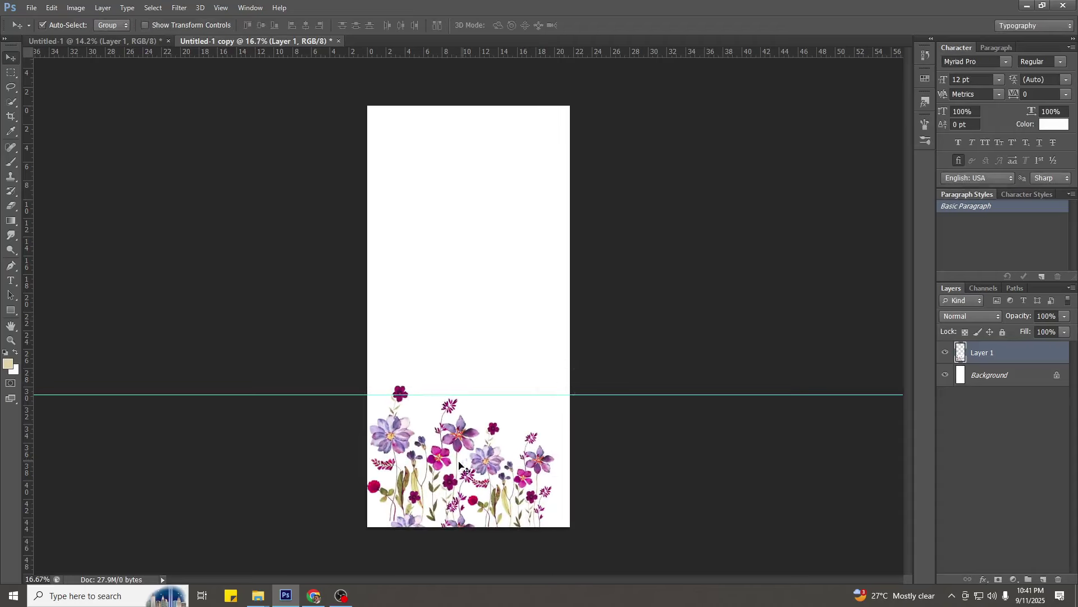
Undo a trial leftward shift of the flowers and place a vertical guide through the centre of the large light-purple flower.
drag(394, 441, 376, 440)
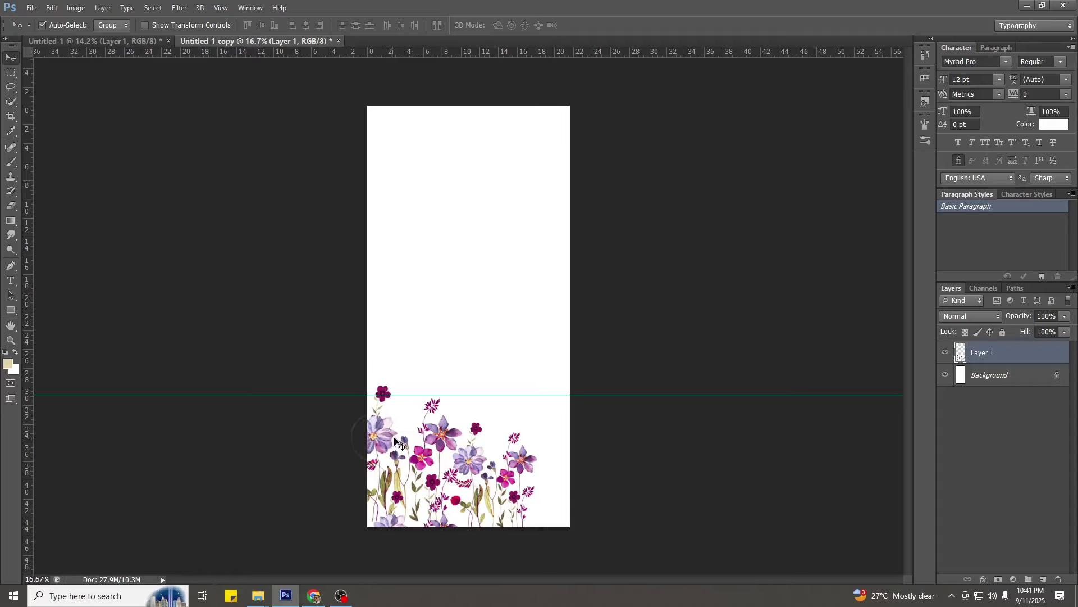
key(ctrl+alt+z)
drag(397, 54, 393, 250)
key(alt)
Select the flower strip between the canvas's left edge and the vertical guide, and cut it to a new layer.
key(m)
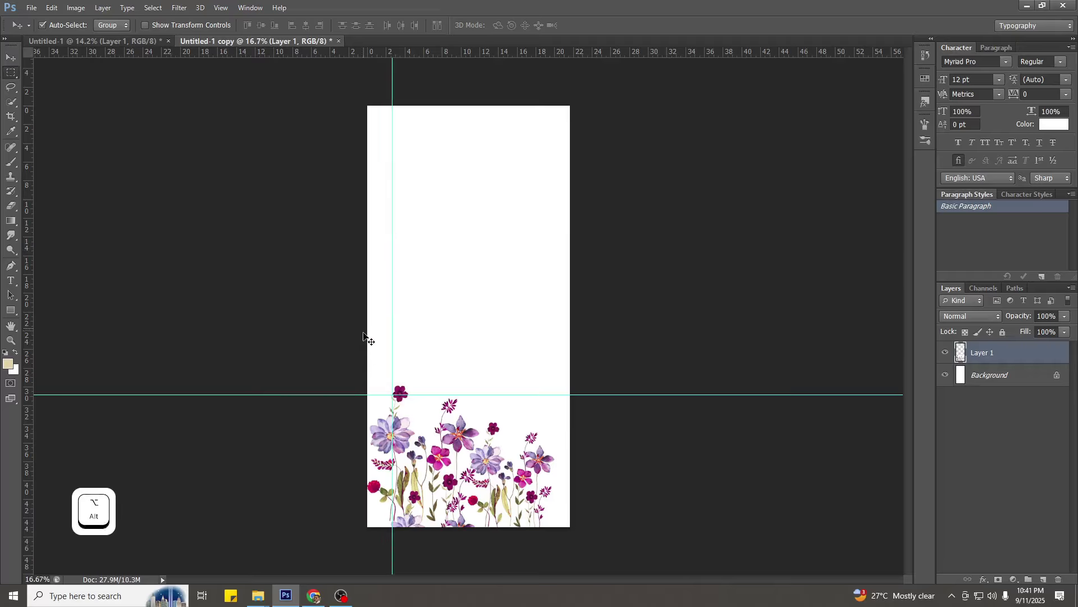
drag(362, 313, 392, 532)
key(ctrl+d)
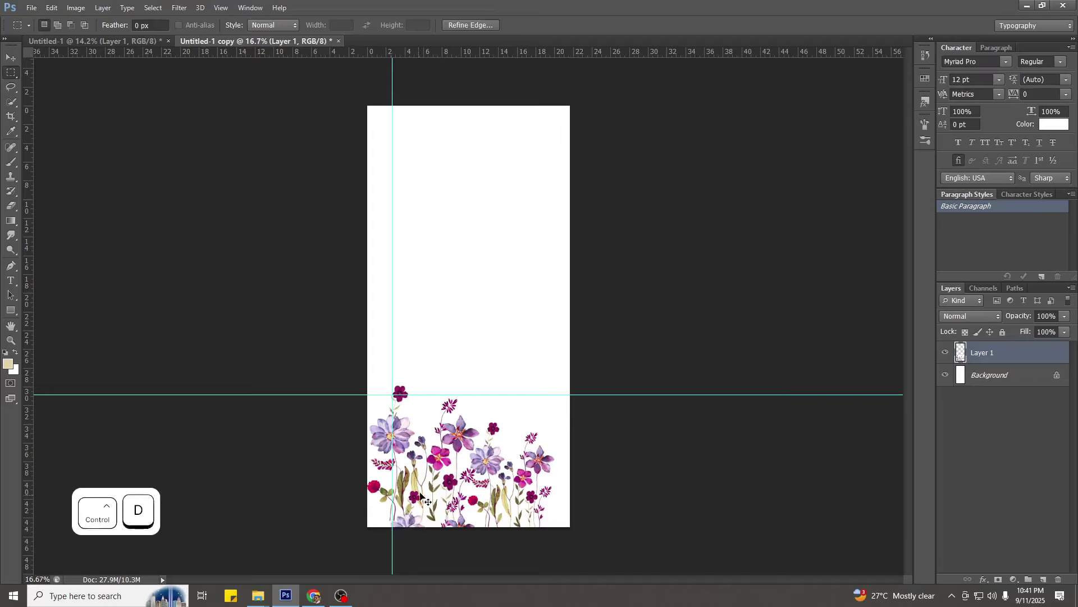
key(ctrl+t)
key(Return)
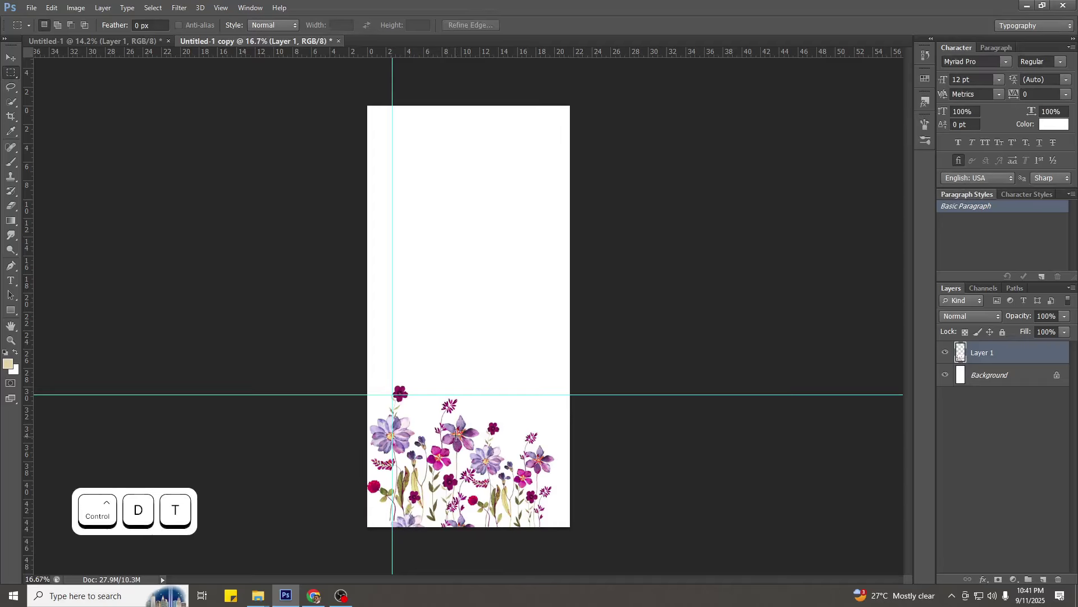
drag(368, 256, 392, 564)
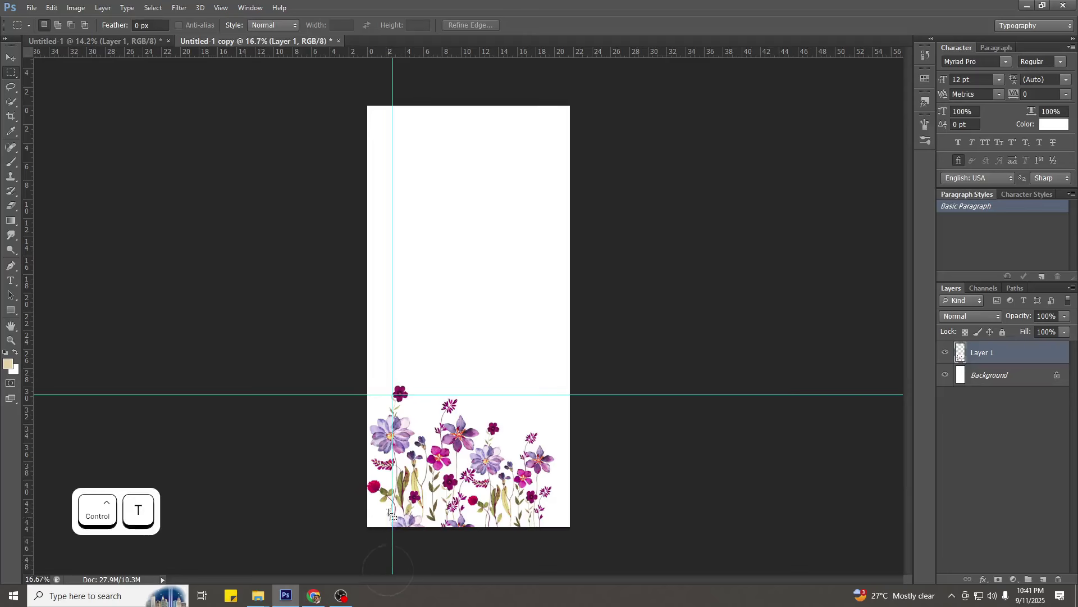
scroll(408, 473, up, 7)
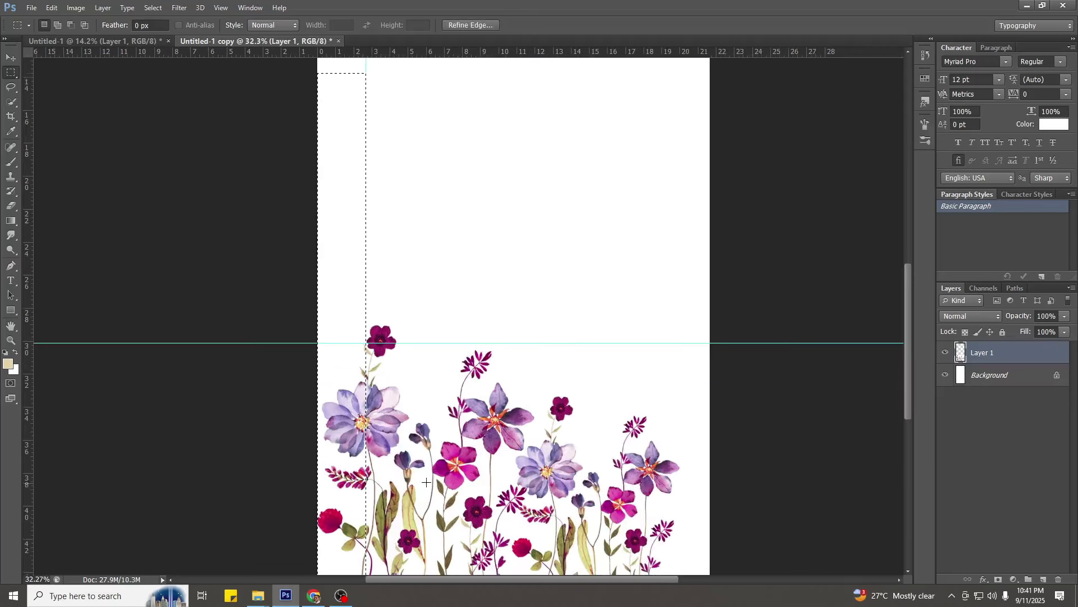
drag(424, 345, 424, 202)
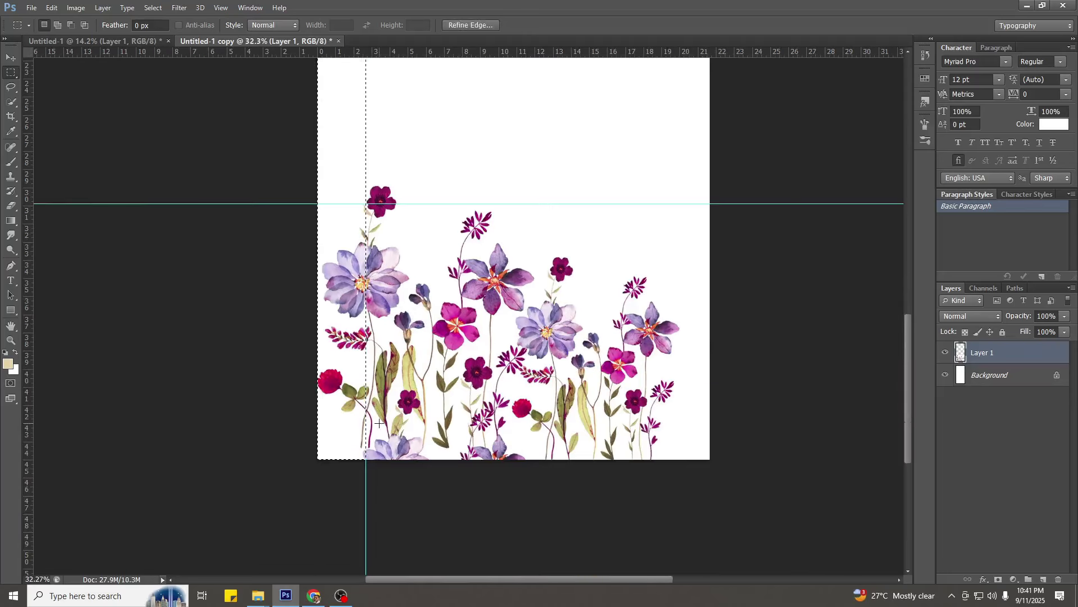
scroll(382, 395, down, 2)
scroll(382, 395, down, 1)
right_click(345, 279)
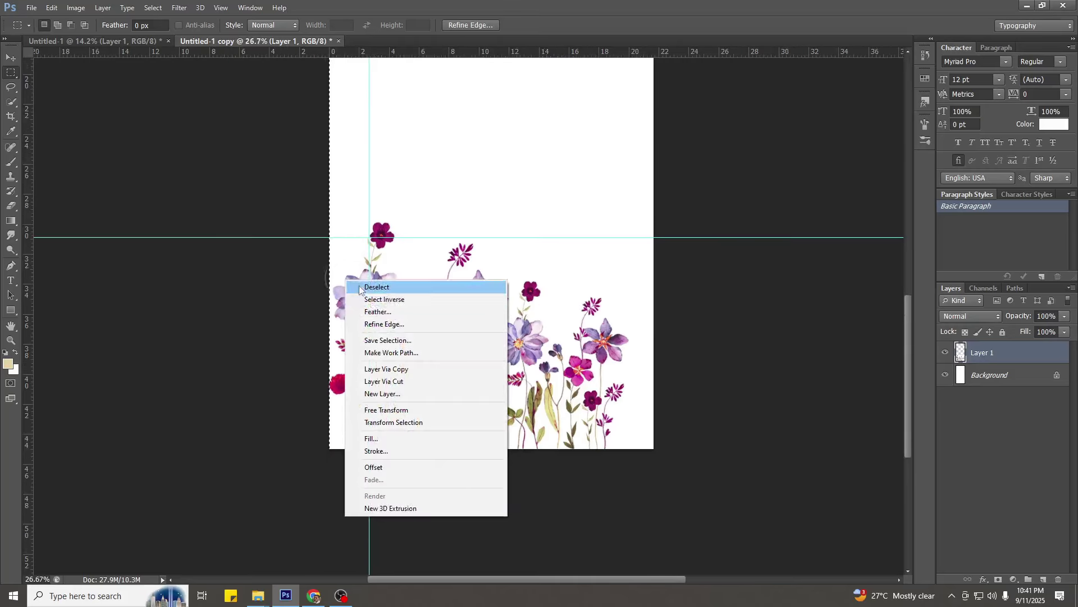
click(391, 381)
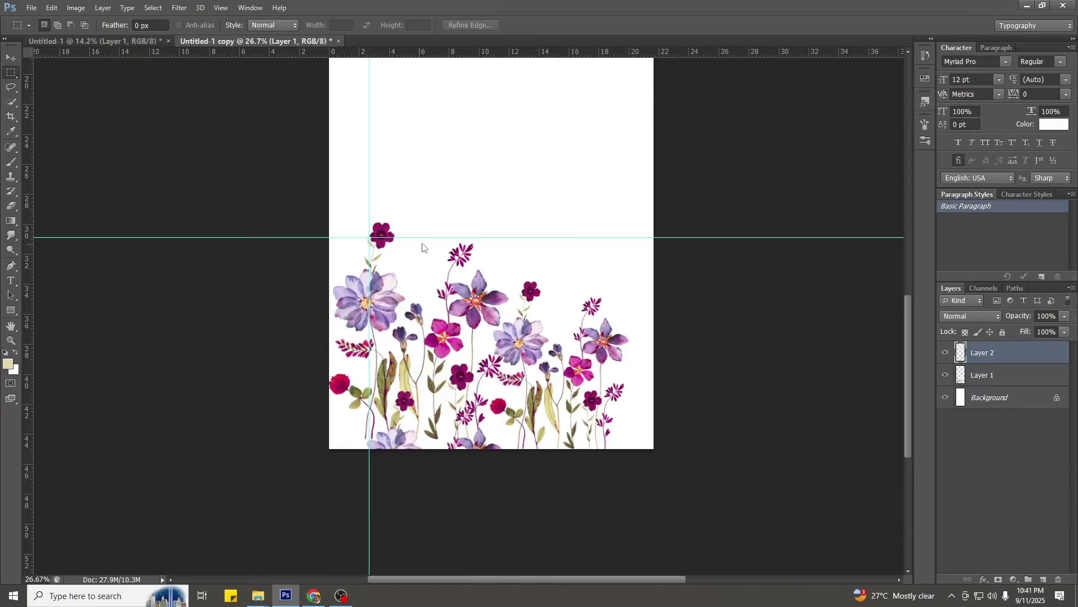
Check both flower layers by toggling their visibility, and move the cut strip to the right edge of the canvas.
click(946, 376)
click(947, 376)
click(946, 353)
click(946, 353)
key(v)
drag(346, 339, 633, 341)
Remove the strip's white background with the Magic Wand and nudge the strip beside the last purple flower.
scroll(634, 340, up, 5)
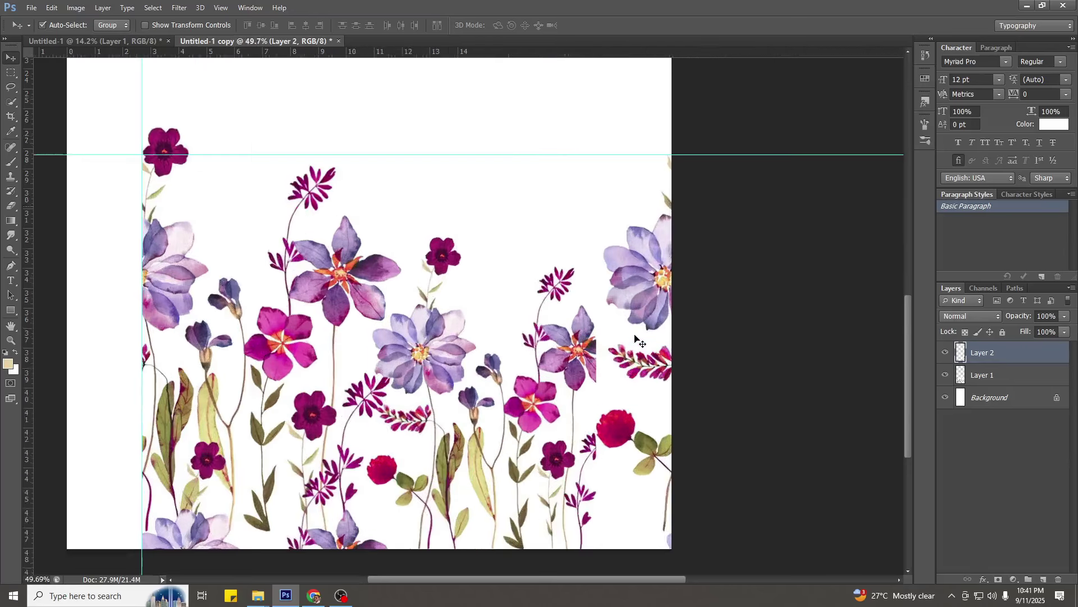
key(w)
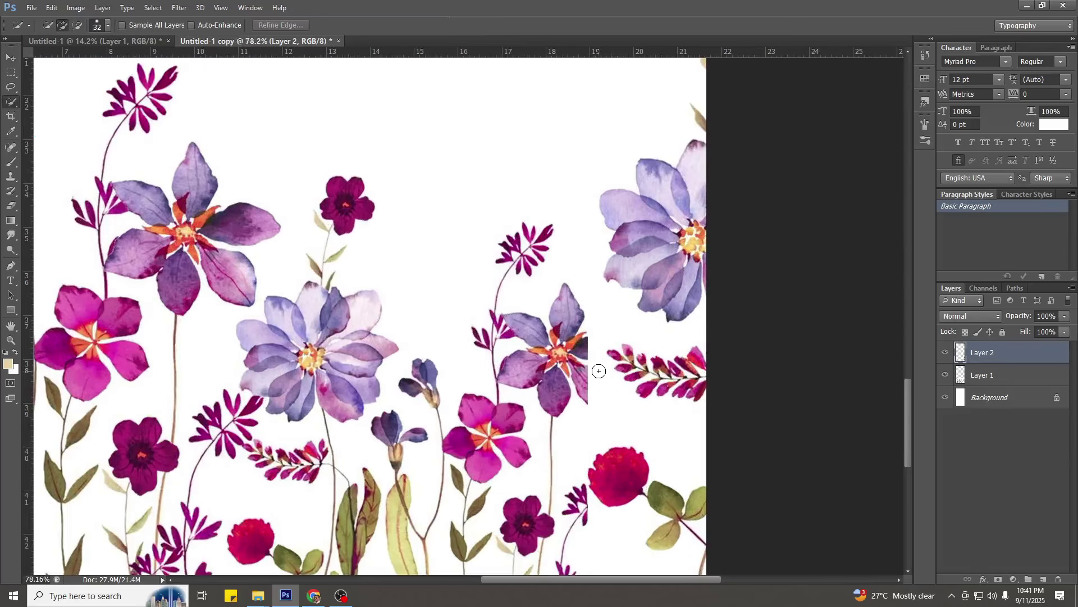
key(shift+w)
click(599, 372)
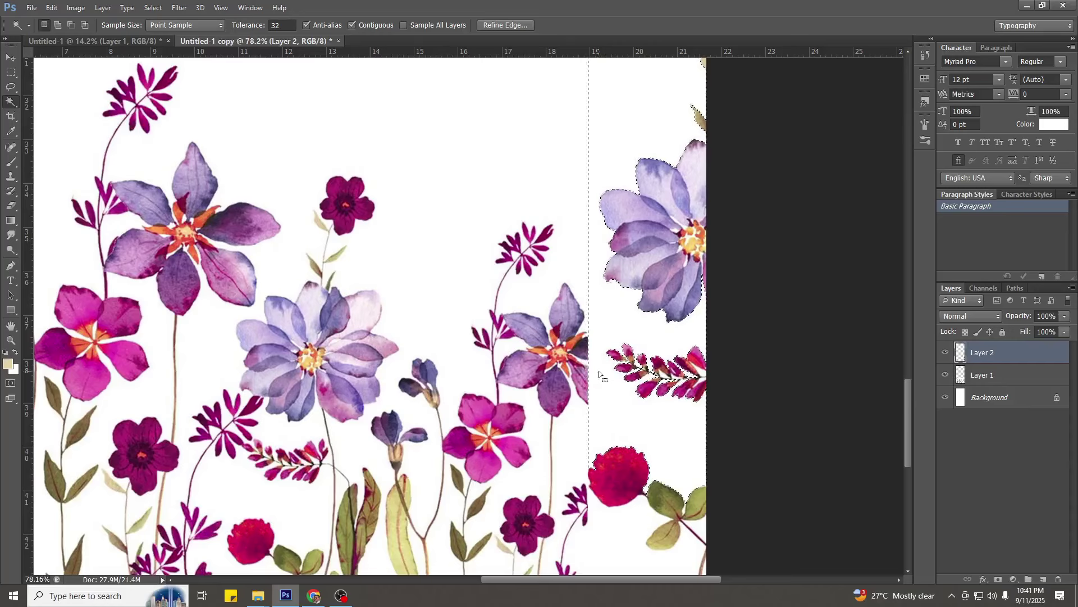
key(ctrl+d)
key(v)
mouse_move(651, 387)
mouse_down()
mouse_move(665, 387)
mouse_move(620, 384)
mouse_move(648, 386)
mouse_up()
Remove the remaining white area below the strip's red flower with the Magic Wand and clear the selection.
key(ctrl+space)
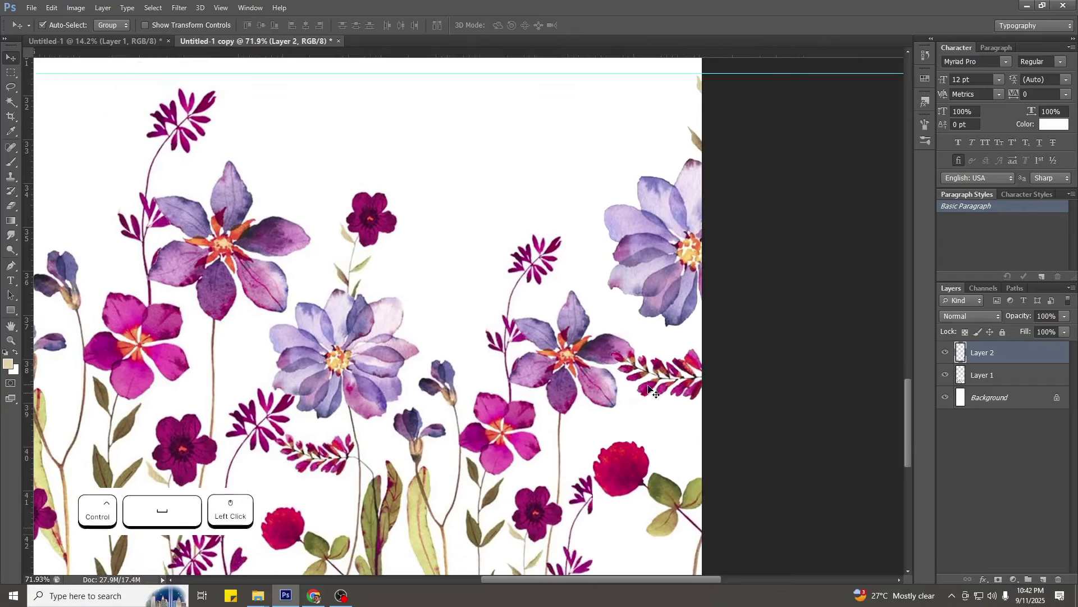
click(625, 387)
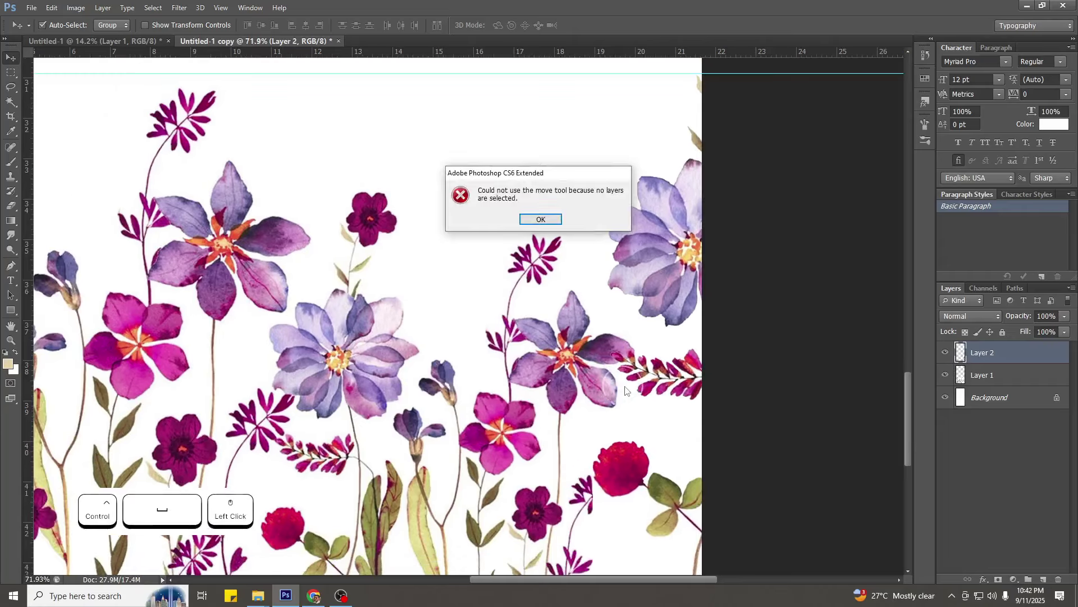
click(615, 527)
key(Delete)
key(ctrl+d)
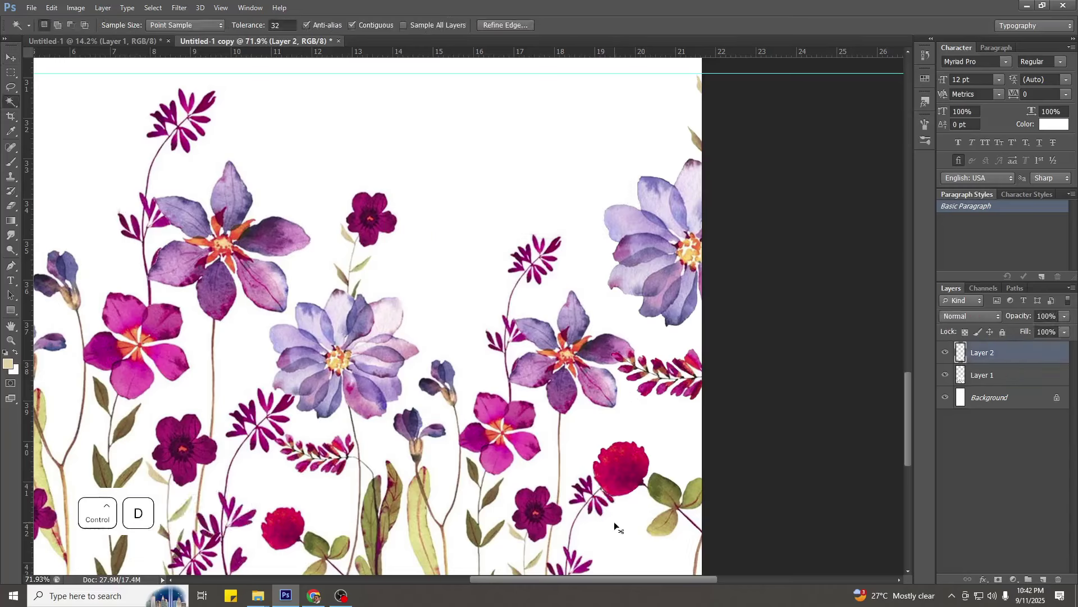
Shift the strip left to close up to the neighbouring flowers, and move Layer 1 above Layer 2.
key(v)
drag(611, 484, 589, 485)
key(ctrl+space)
drag(611, 366, 488, 400)
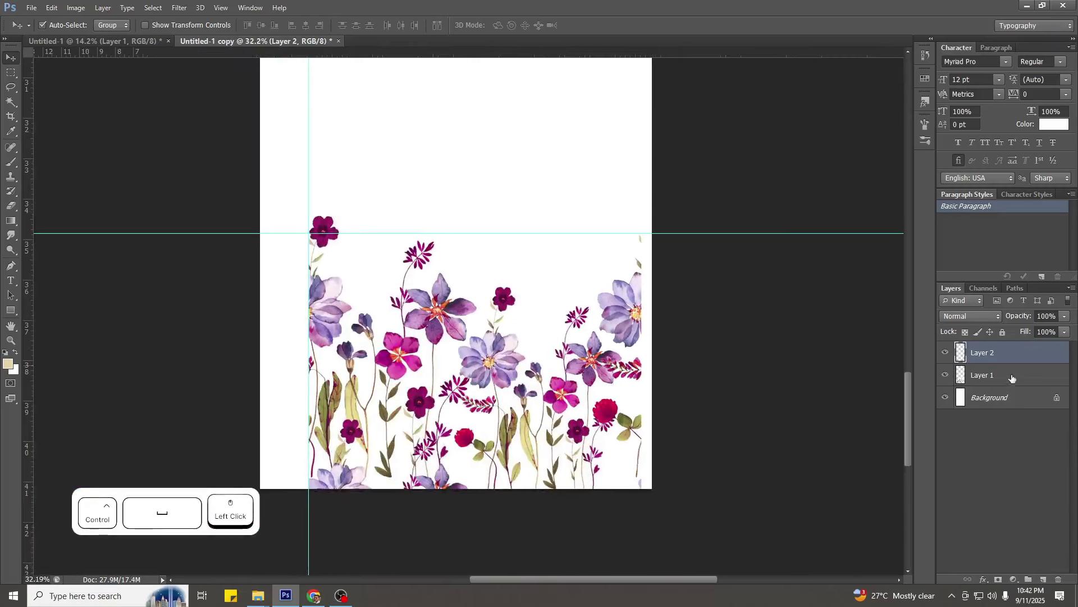
click(1006, 370)
drag(1010, 373, 1009, 384)
Try selecting Layer 1's white background near the last purple flower with the Magic Wand, and clear the selection.
key(ctrl+space)
drag(606, 369, 638, 351)
click(604, 320)
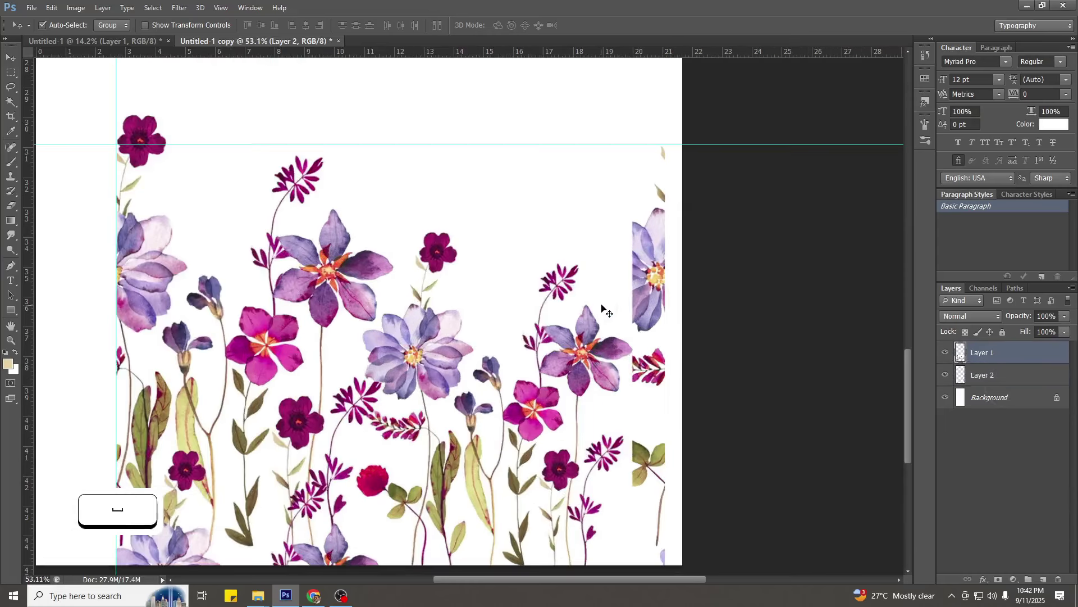
key(w)
click(603, 304)
key(ctrl+space)
drag(603, 304, 562, 320)
key(ctrl+d)
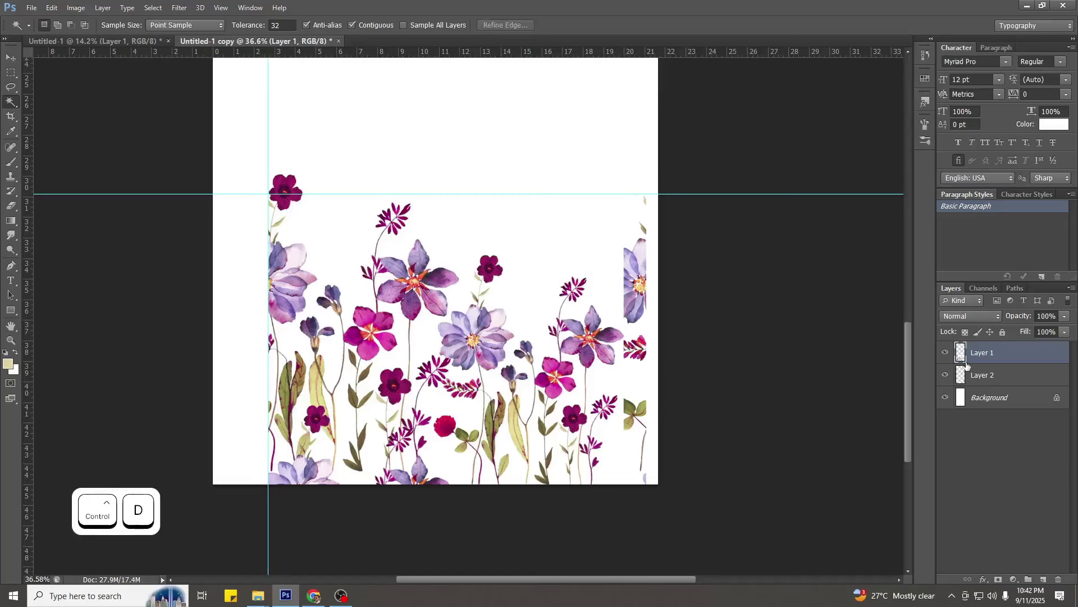
Delete both flower layers and paste the purple and magenta flower image again at its original size.
key(Delete)
key(Delete)
key(ctrl+v)
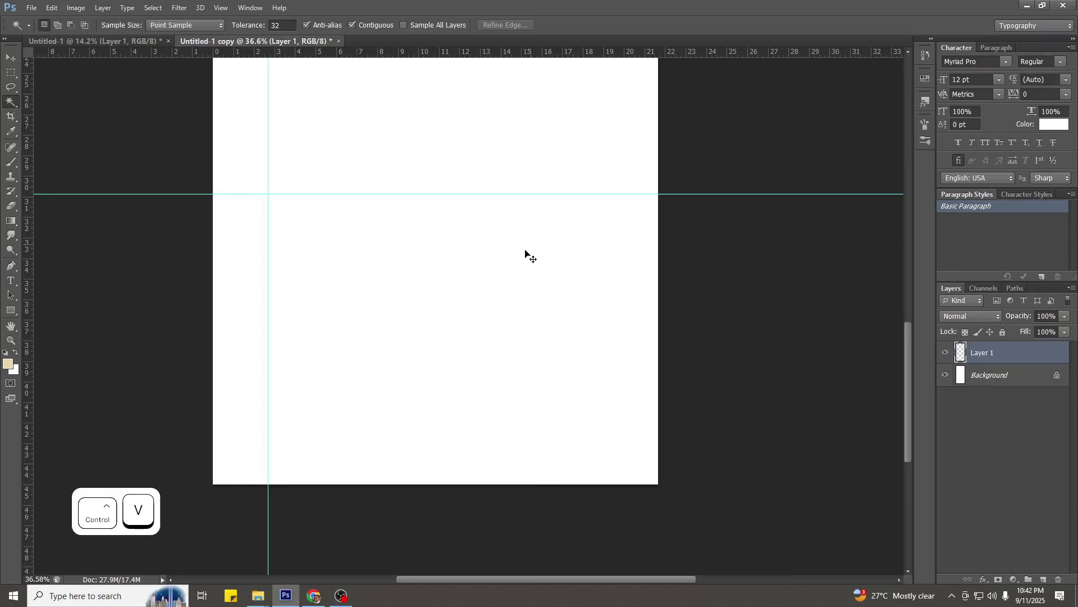
key(ctrl+t)
key(Return)
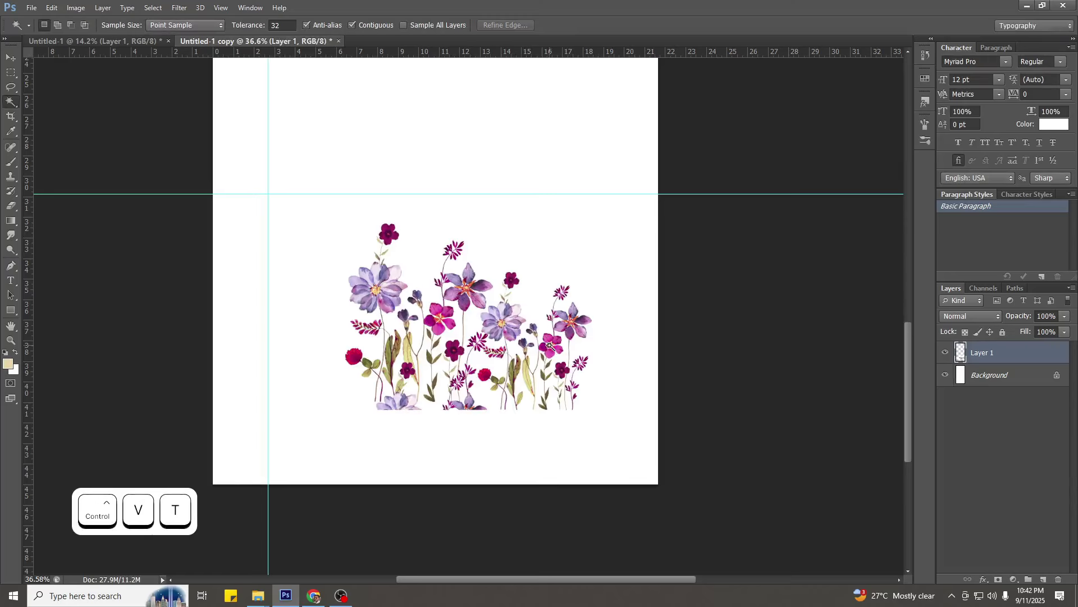
Add a dark beige-brown Solid Color fill layer between Layer 1 and the Background.
click(1007, 383)
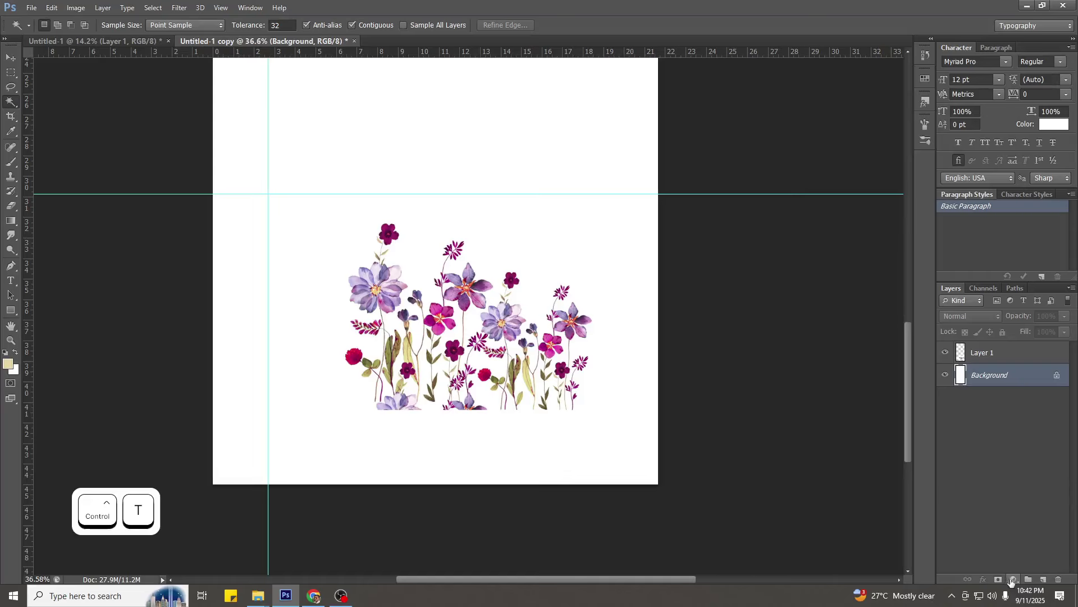
click(1014, 580)
click(1015, 346)
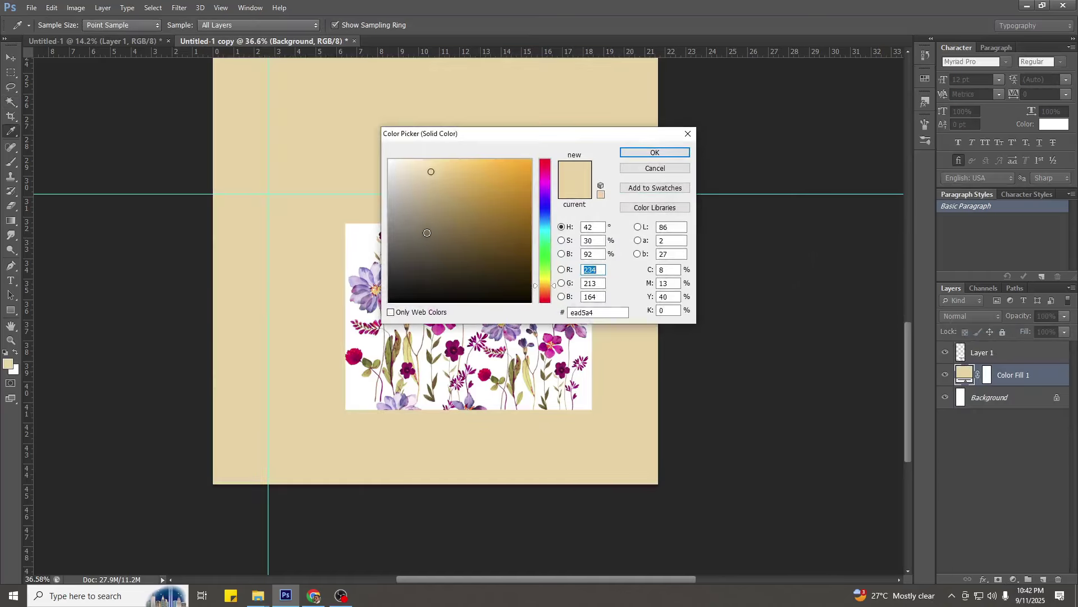
click(426, 227)
key(Return)
Duplicate Layer 1 and darken the copy with Levels, setting the black input level to 148.
scroll(514, 264, up, 3)
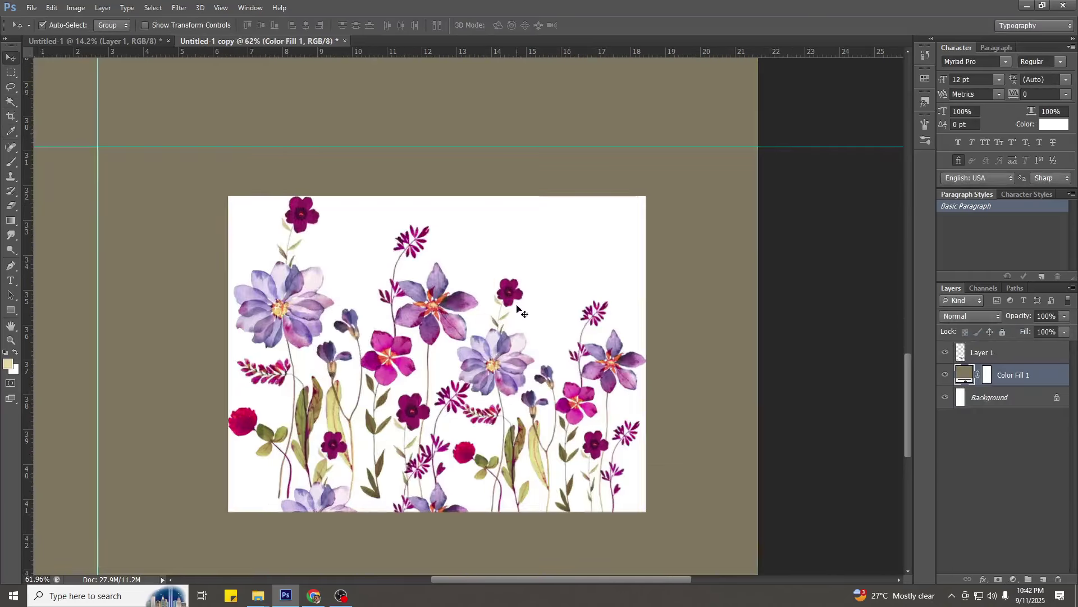
ctrl+click(525, 312)
scroll(529, 346, up, 2)
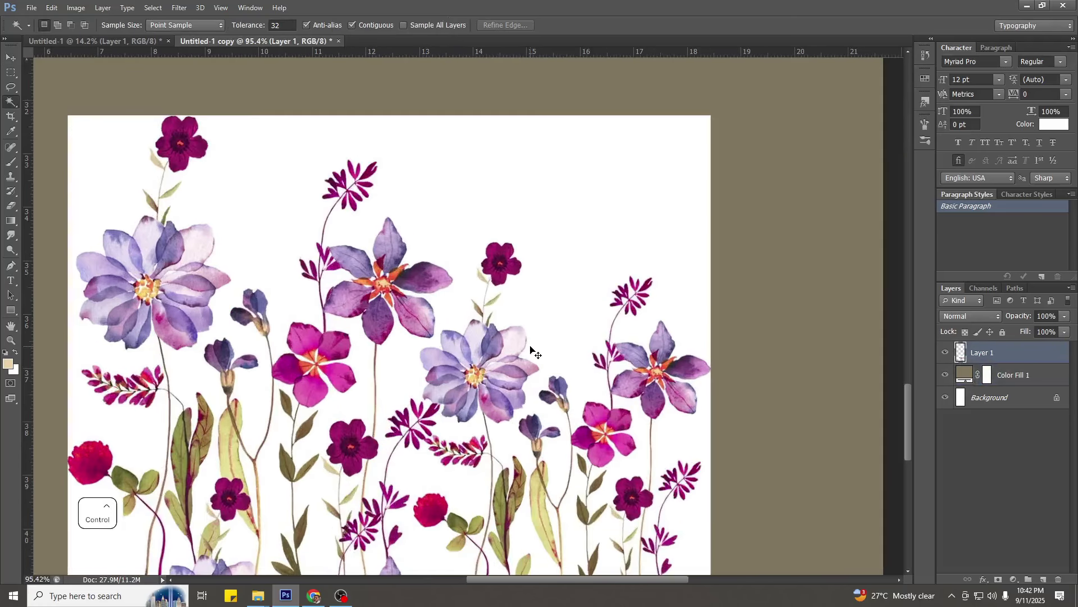
key(ctrl+j)
key(ctrl+l)
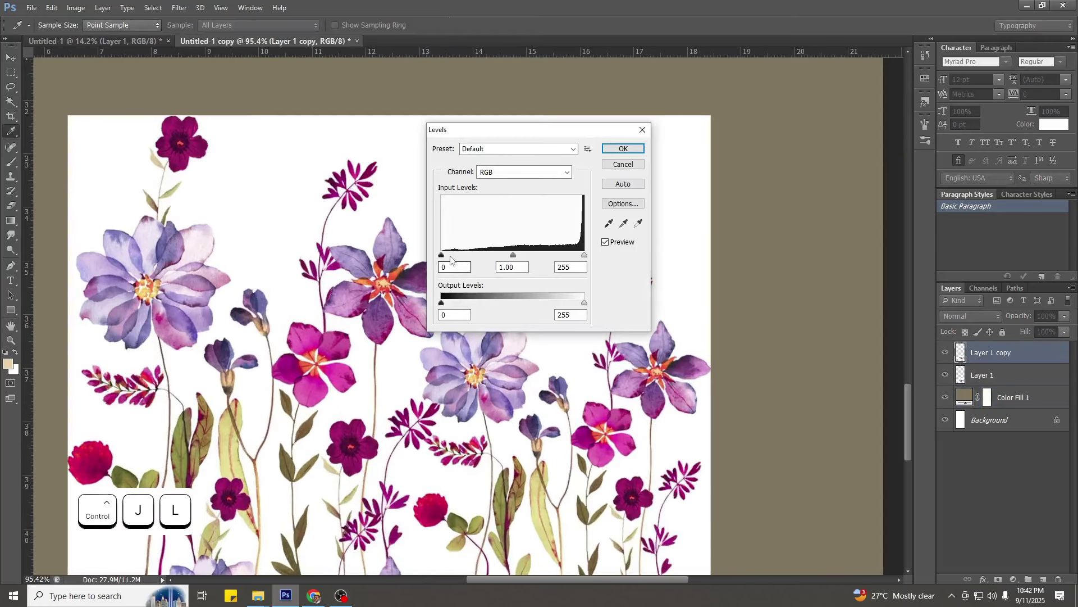
drag(442, 256, 526, 266)
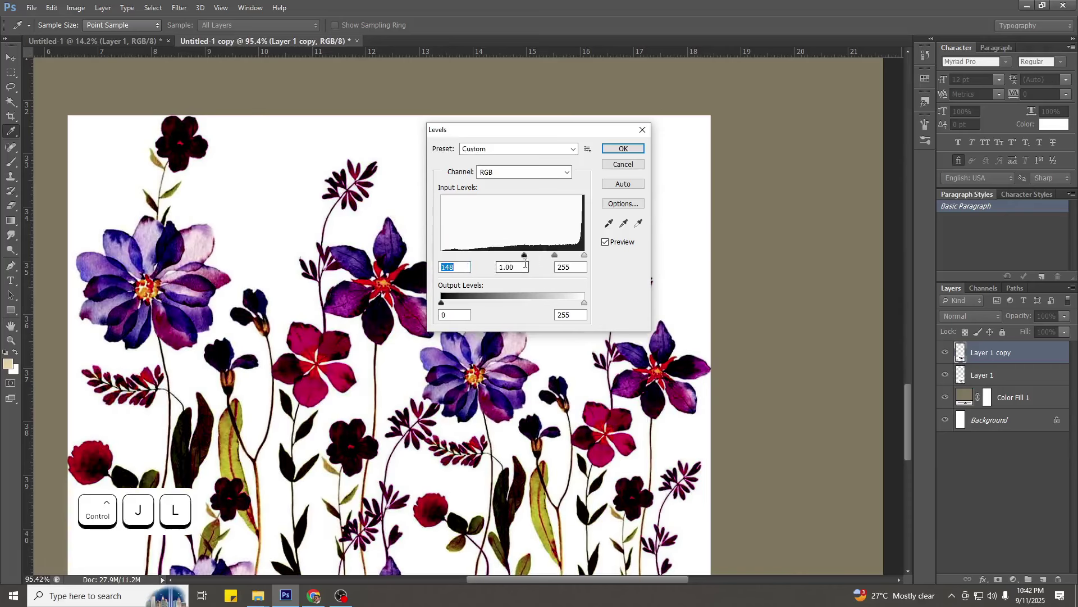
key(Return)
Select the white background of Layer 1 copy with the Magic Wand, adding the enclosed white areas between the stems.
key(w)
click(550, 320)
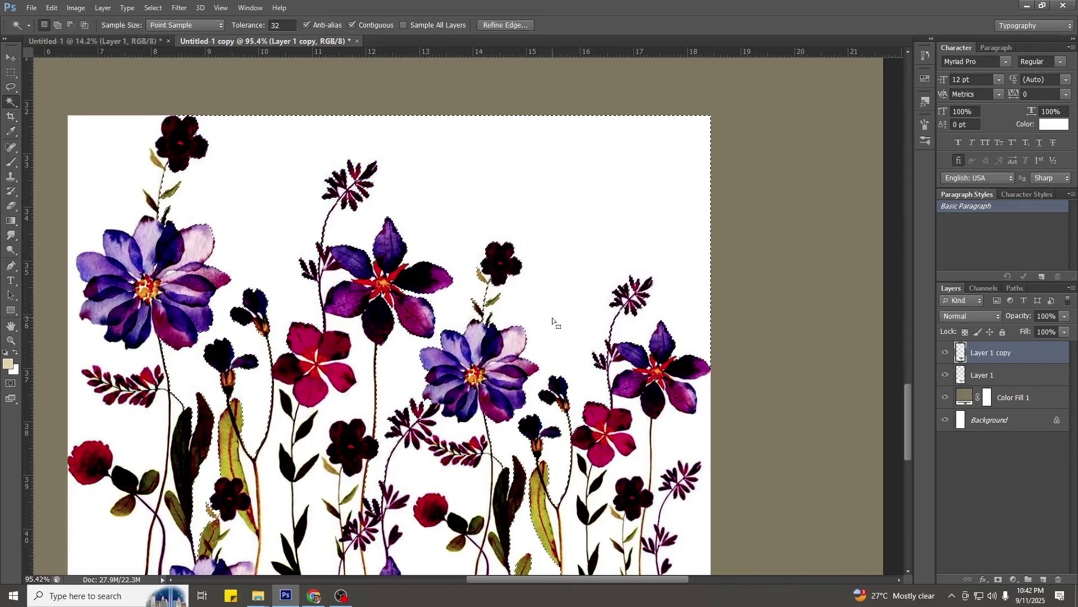
scroll(230, 312, down, 3)
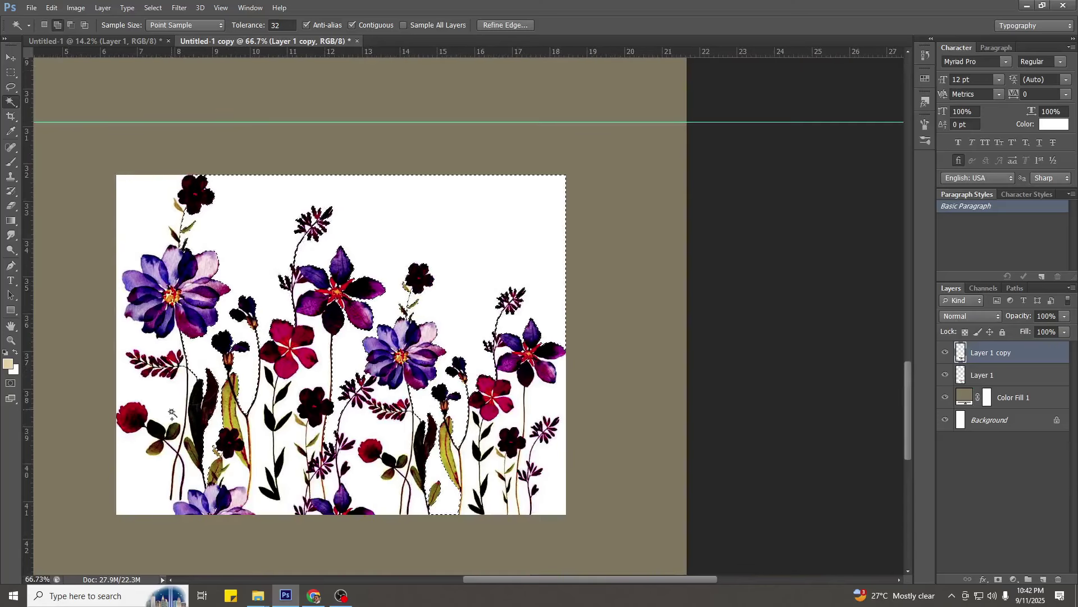
click(188, 430)
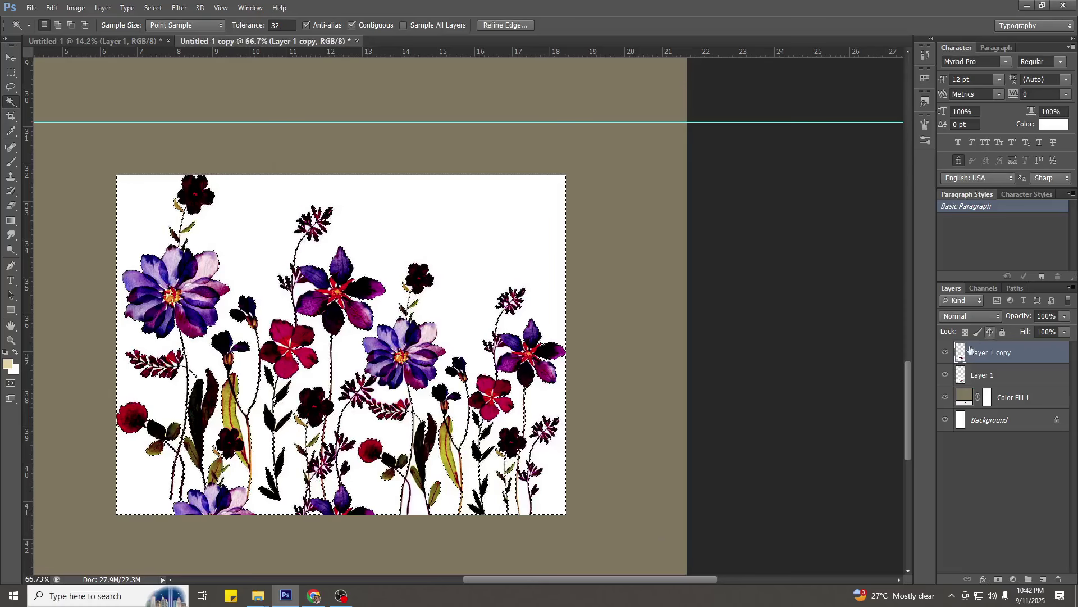
Hide Layer 1 copy, delete the selected white background from Layer 1, and make the copy the active layer again.
click(946, 352)
click(998, 375)
key(Delete)
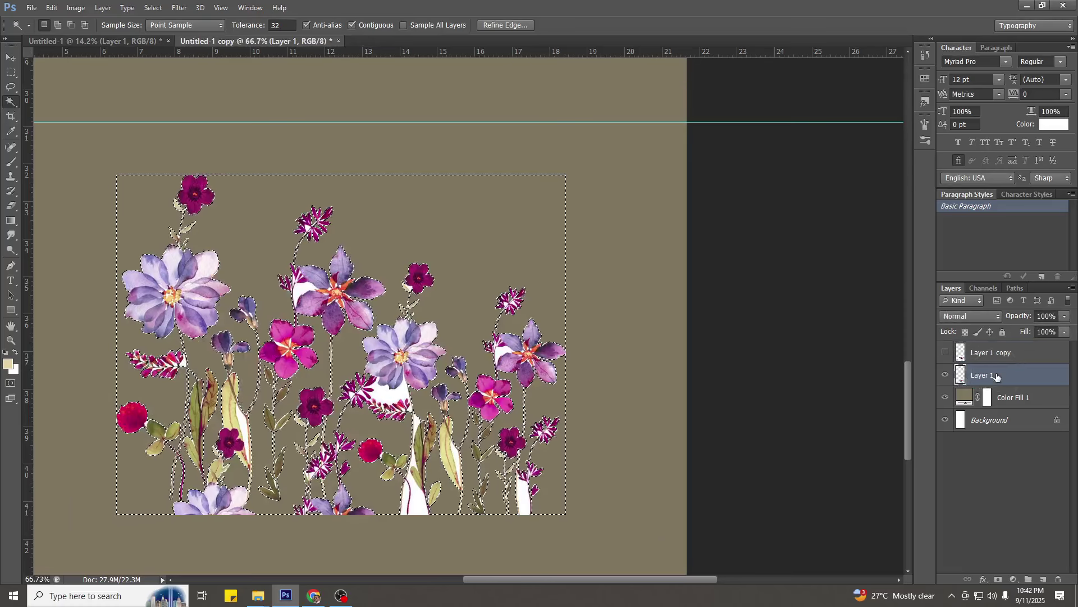
key(ctrl+d)
click(971, 352)
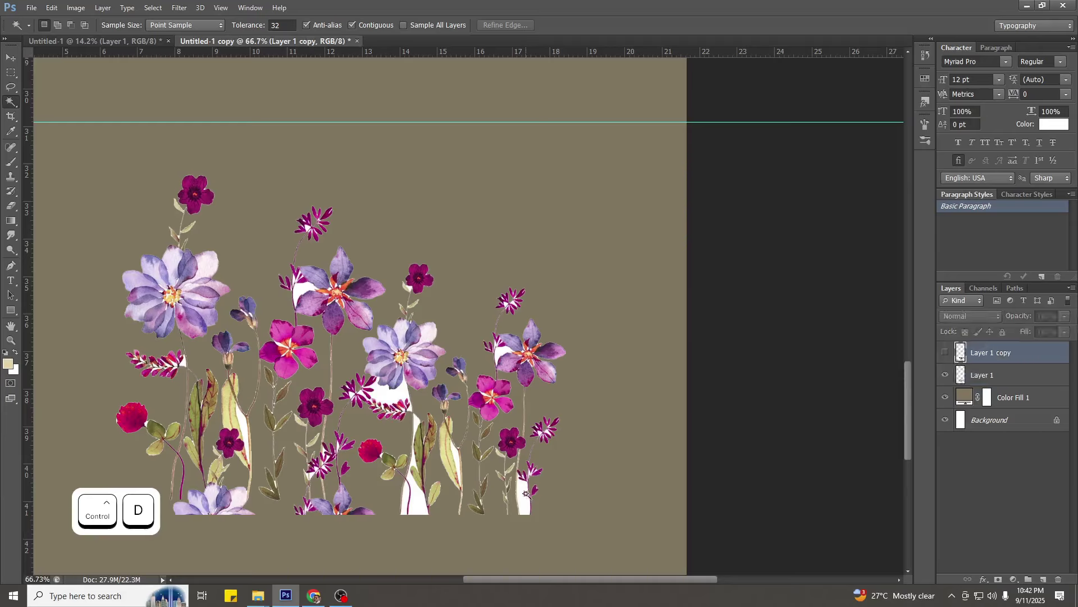
Remove the enclosed white patches between the stems and beside the yellow-green leaves from Layer 1, using a Magic Wand selection.
click(415, 506)
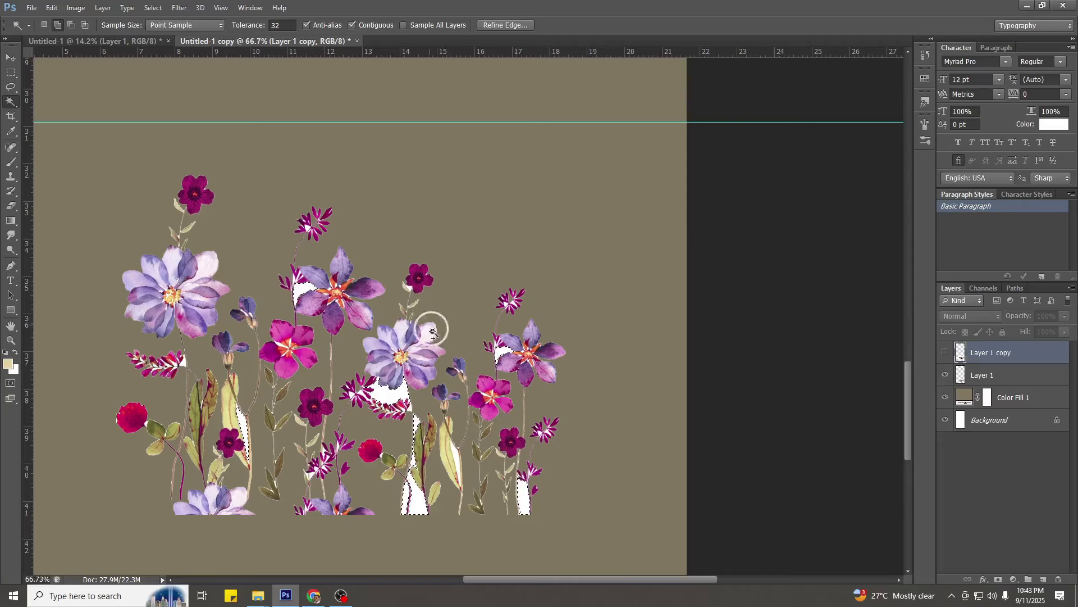
scroll(408, 293, up, 5)
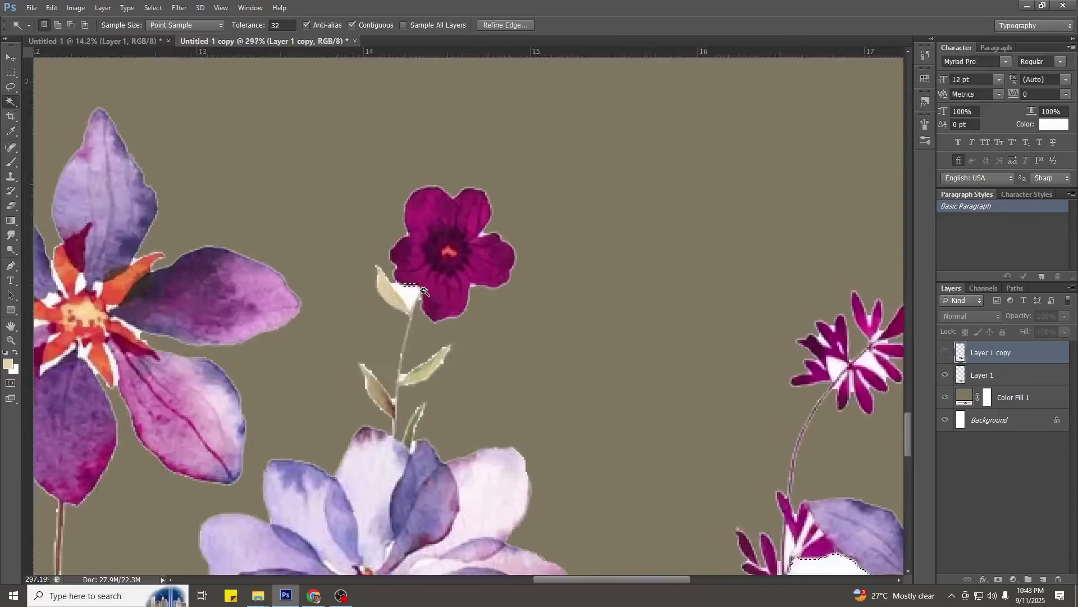
key(ctrl+alt+z)
scroll(422, 303, down, 5)
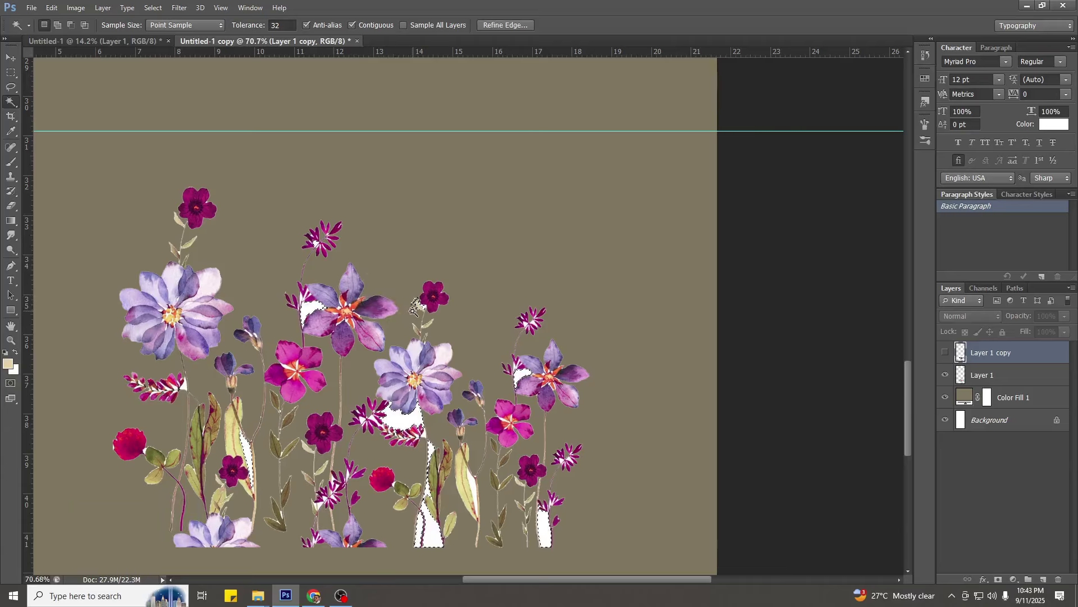
click(1010, 380)
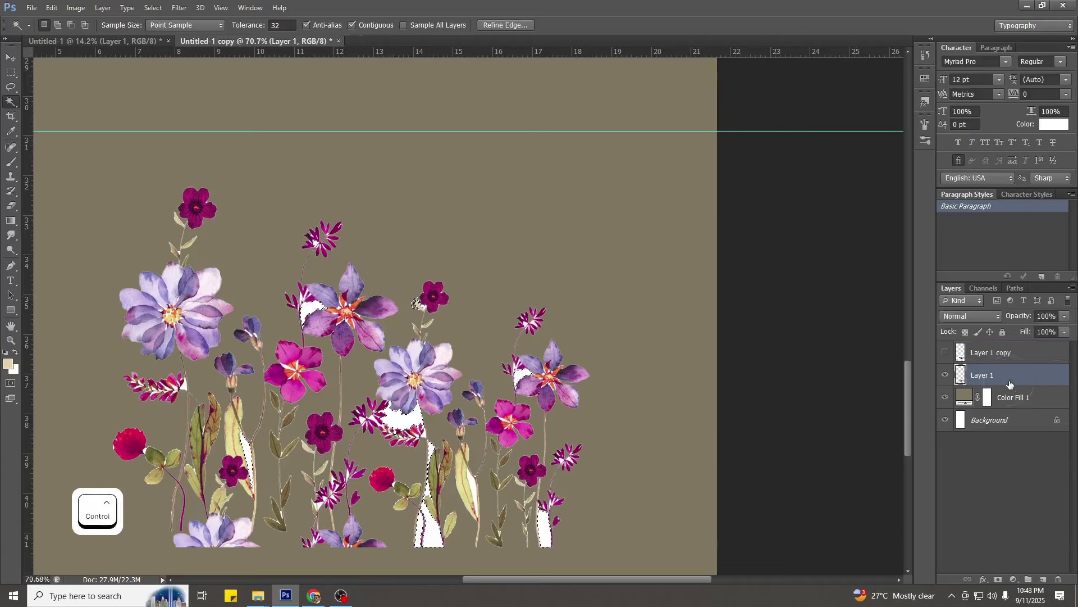
key(ctrl+d)
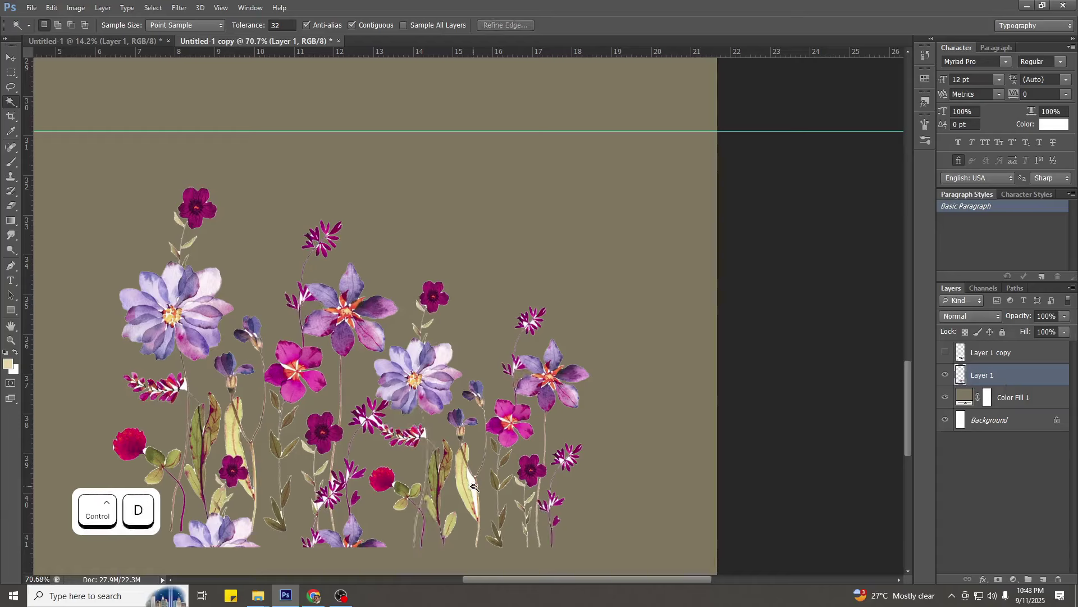
key(Delete)
key(ctrl+d)
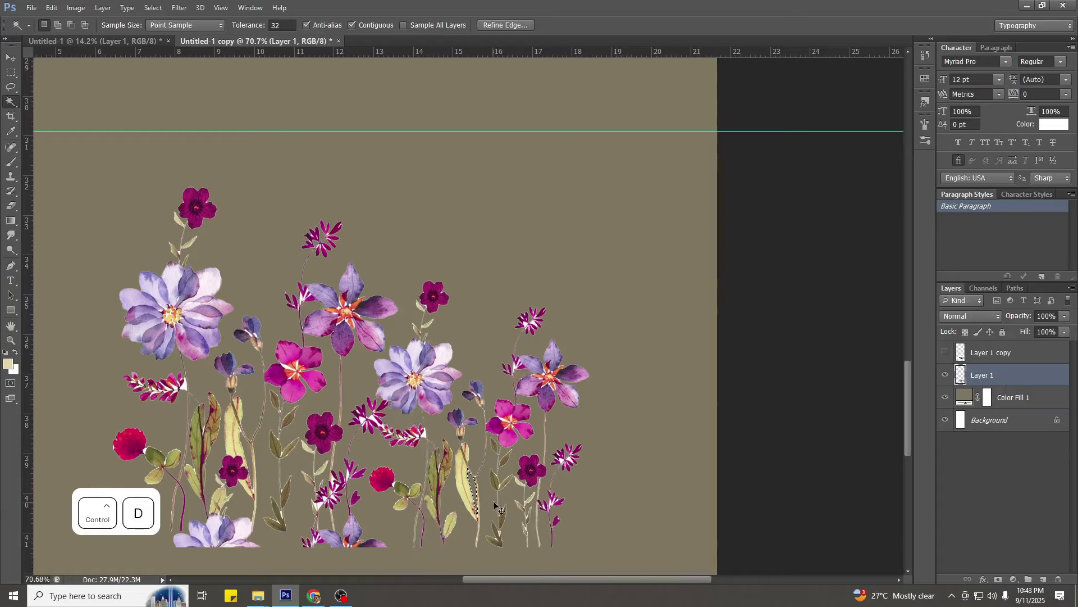
Delete the white patches around the red-pink leaf sprigs and the neighbouring magenta sprig from Layer 1, and clear the selection.
scroll(541, 405, down, 3)
scroll(303, 433, up, 12)
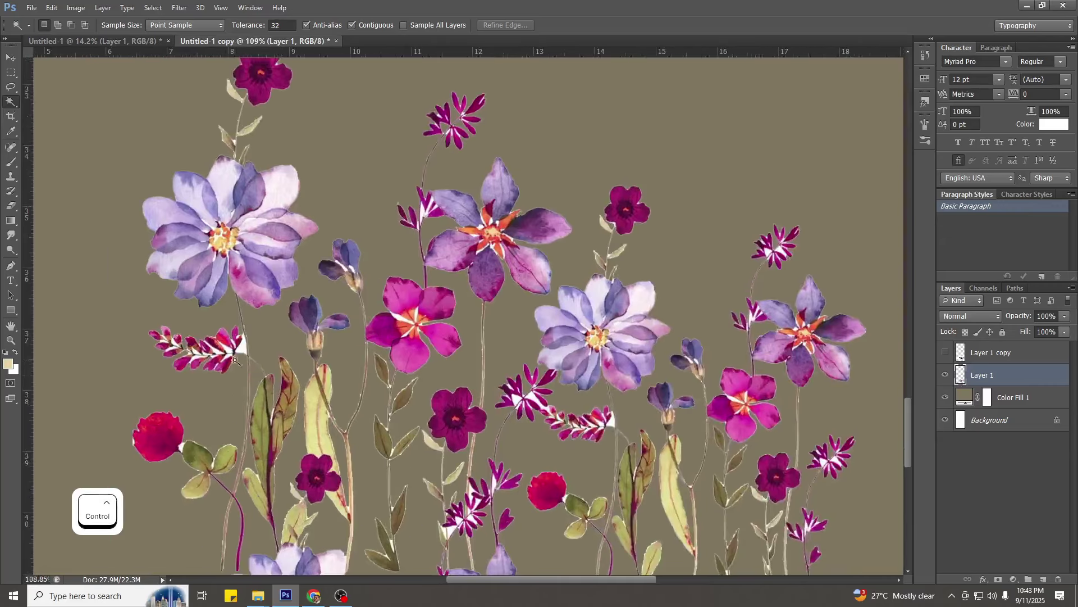
click(247, 357)
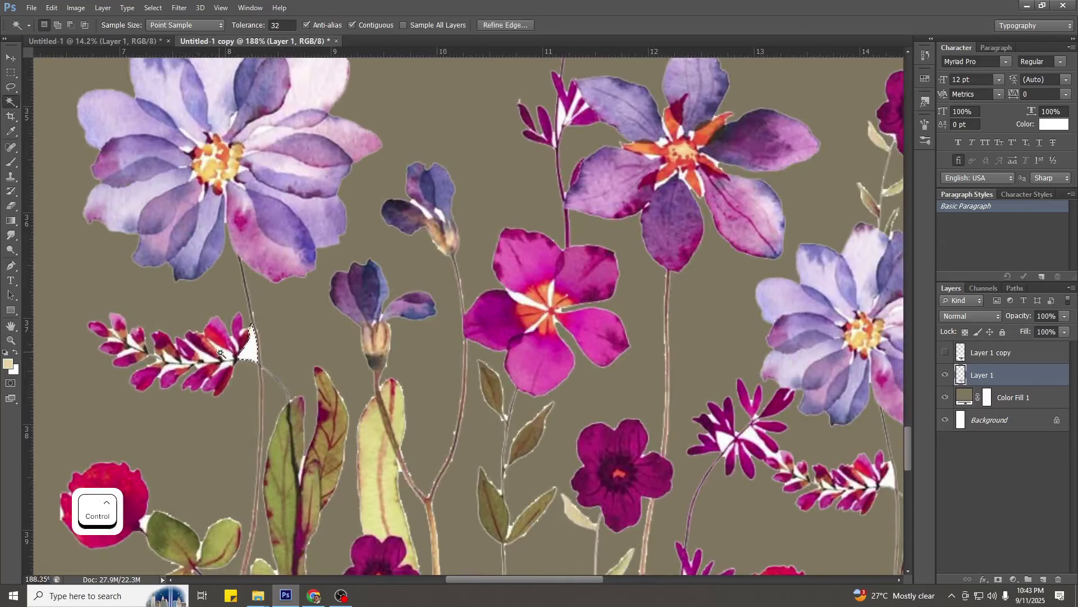
shift+click(220, 358)
scroll(288, 368, down, 2)
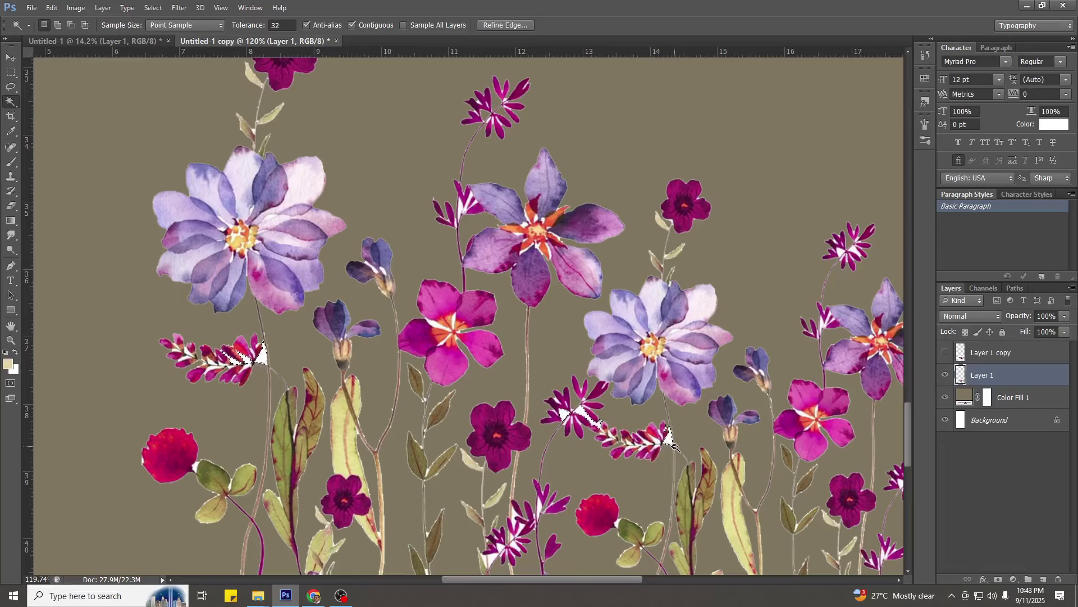
key(ctrl+d)
scroll(601, 311, down, 3)
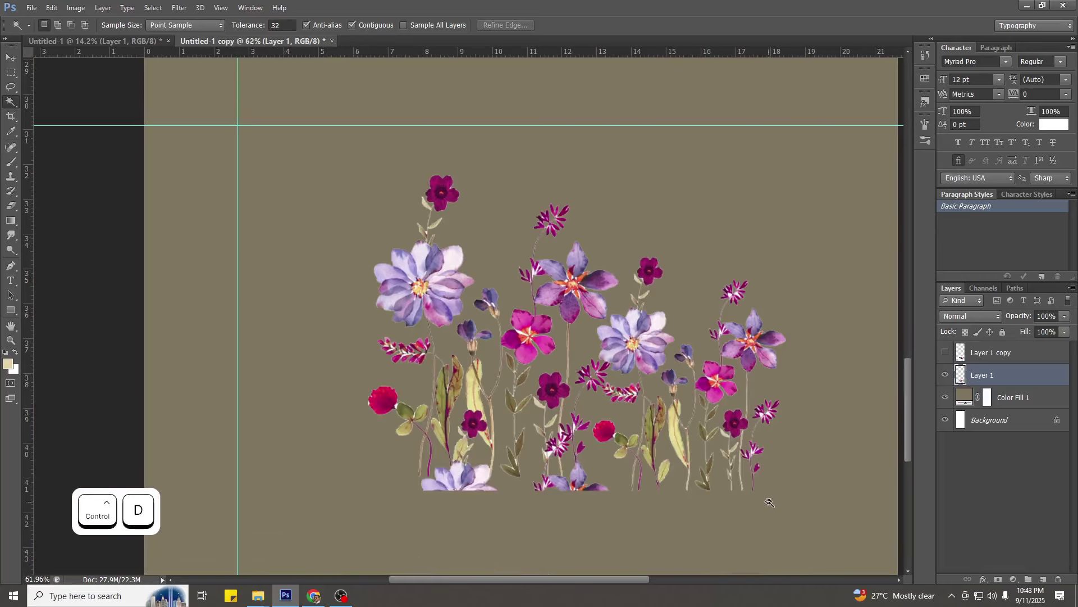
Try selecting the remaining white on Layer 1 with a sampled Color Range at Fuzziness 64.
scroll(769, 502, up, 3)
key(alt+s)
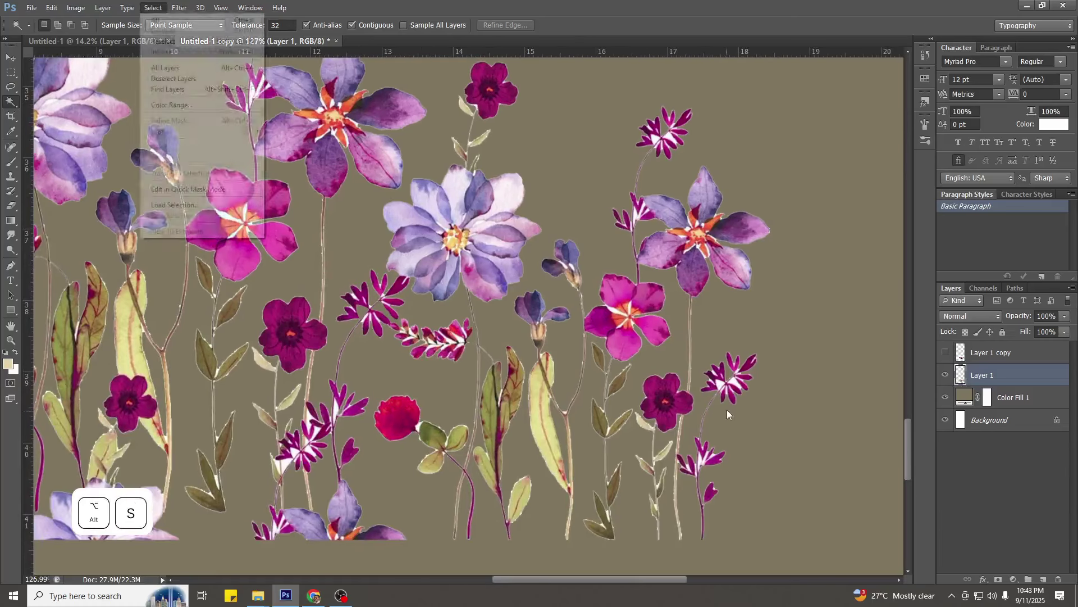
key(c)
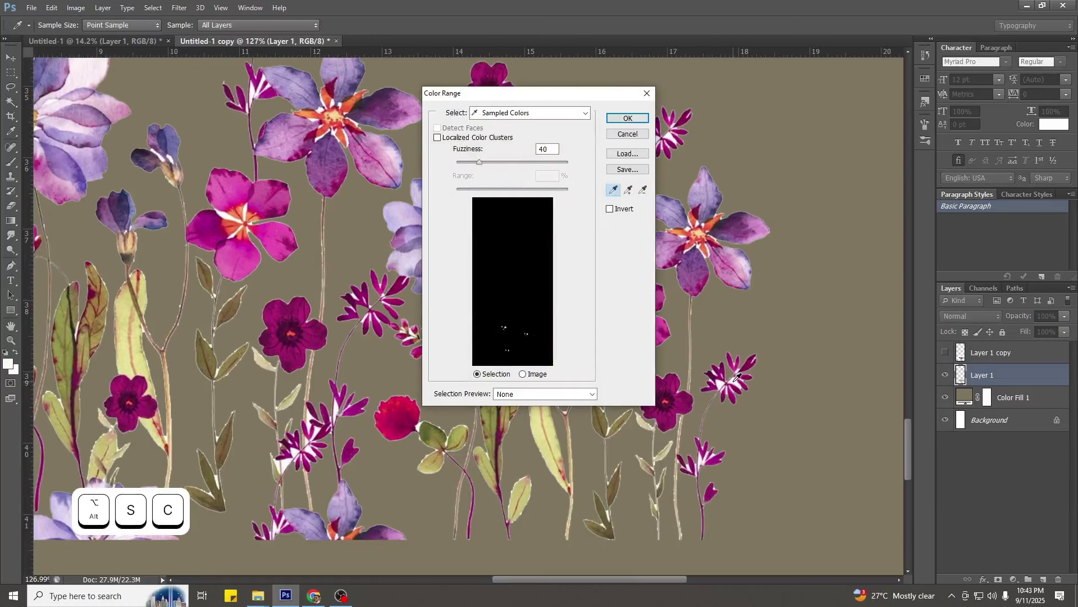
click(637, 119)
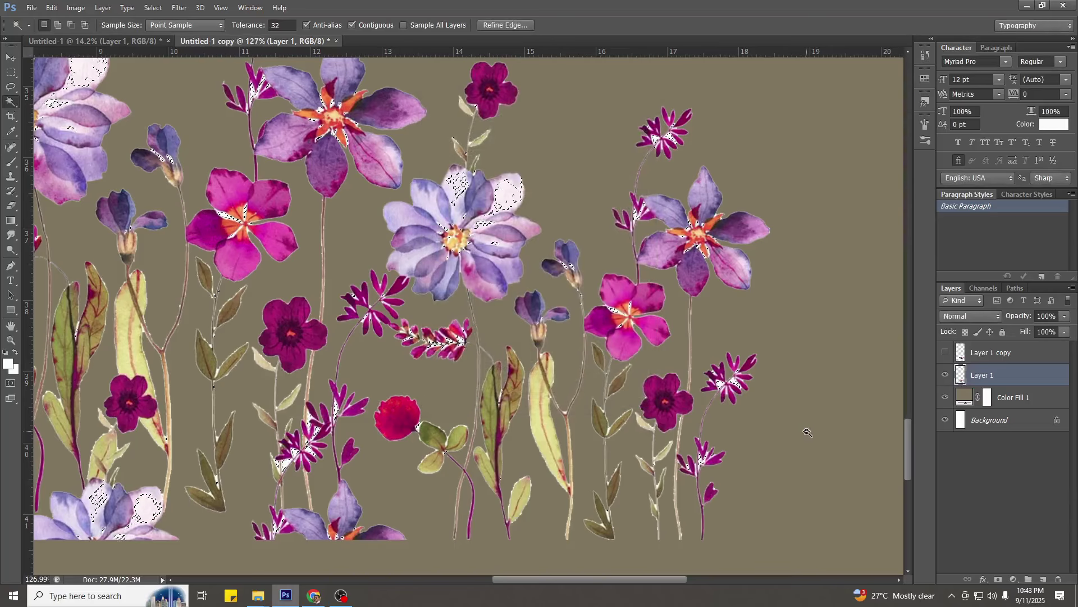
Select Layer 1's remaining white with Color Range, using the Quick Mask preview and a Fuzziness of 79.
scroll(787, 393, up, 3)
key(alt+s)
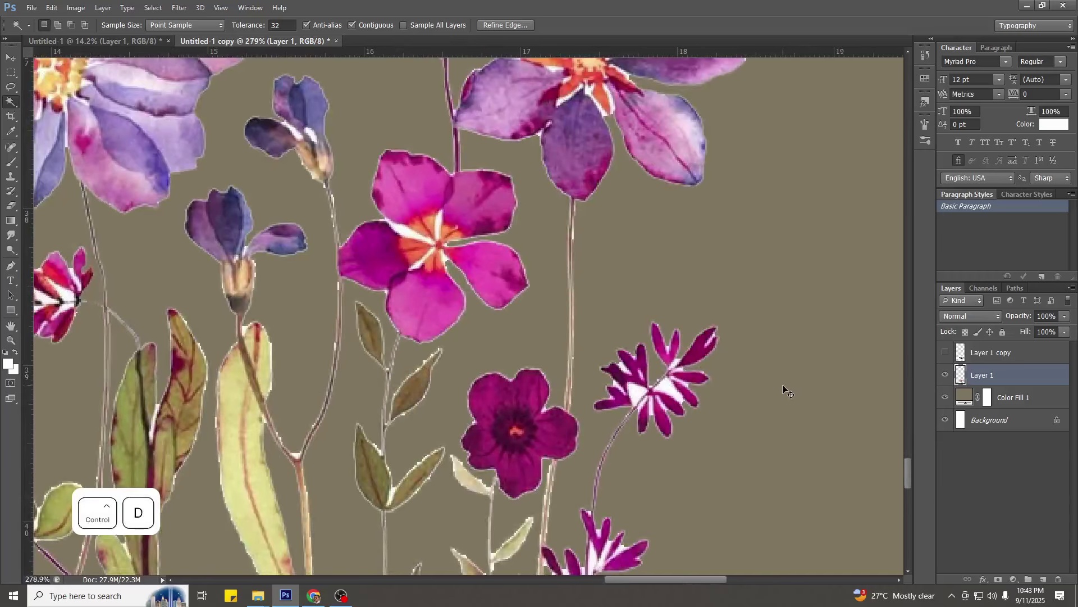
key(c)
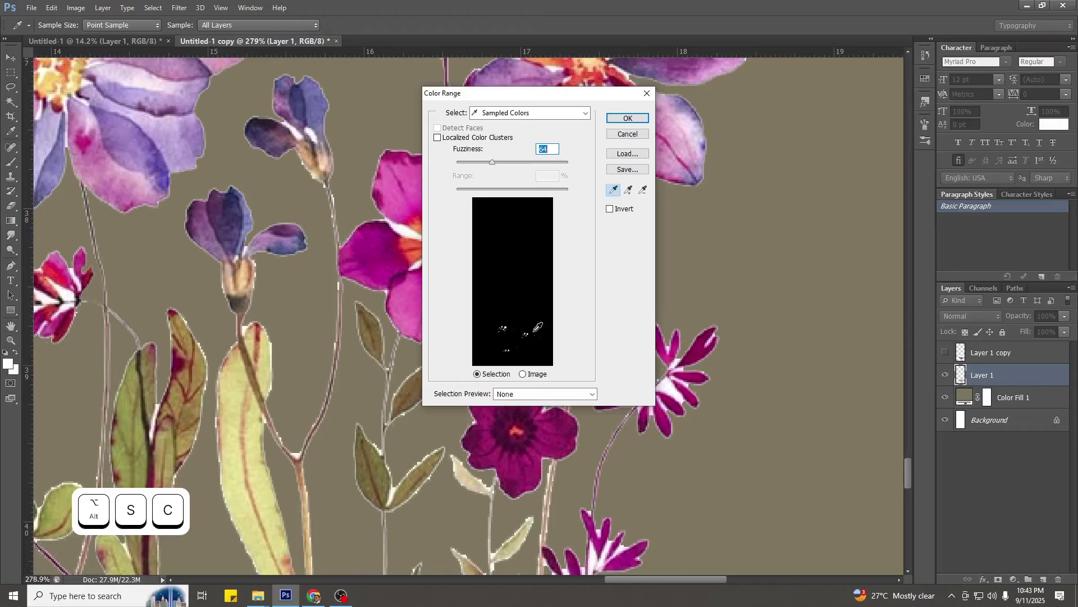
click(531, 394)
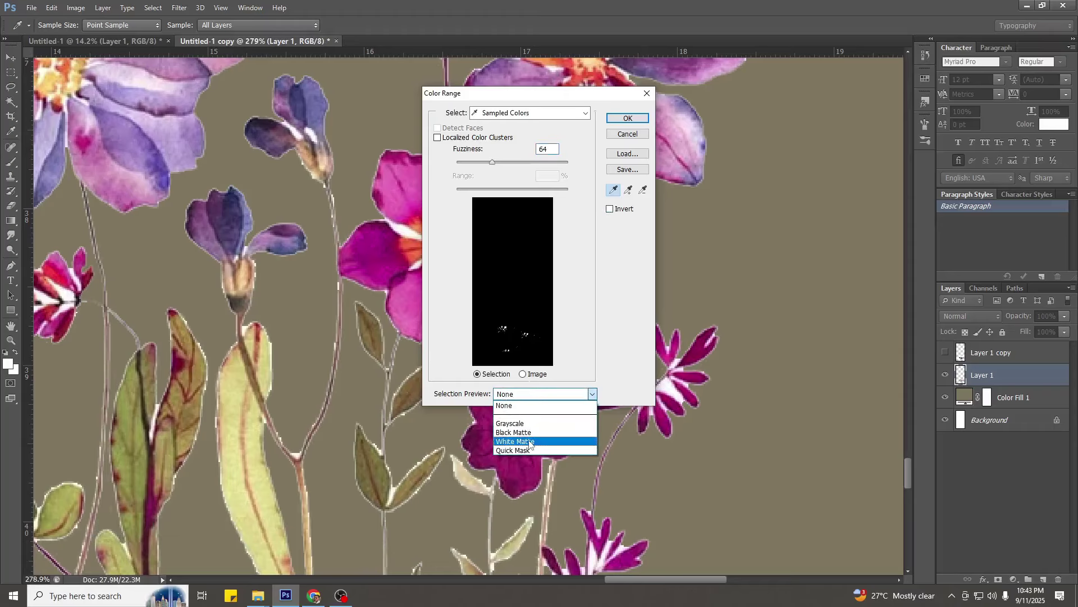
click(528, 450)
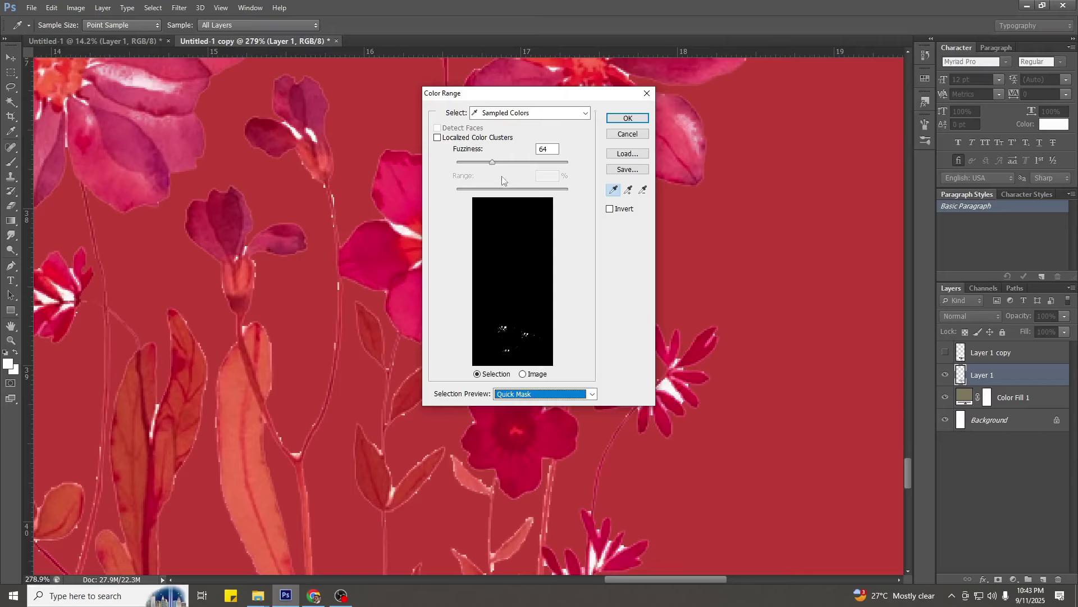
drag(493, 168, 504, 171)
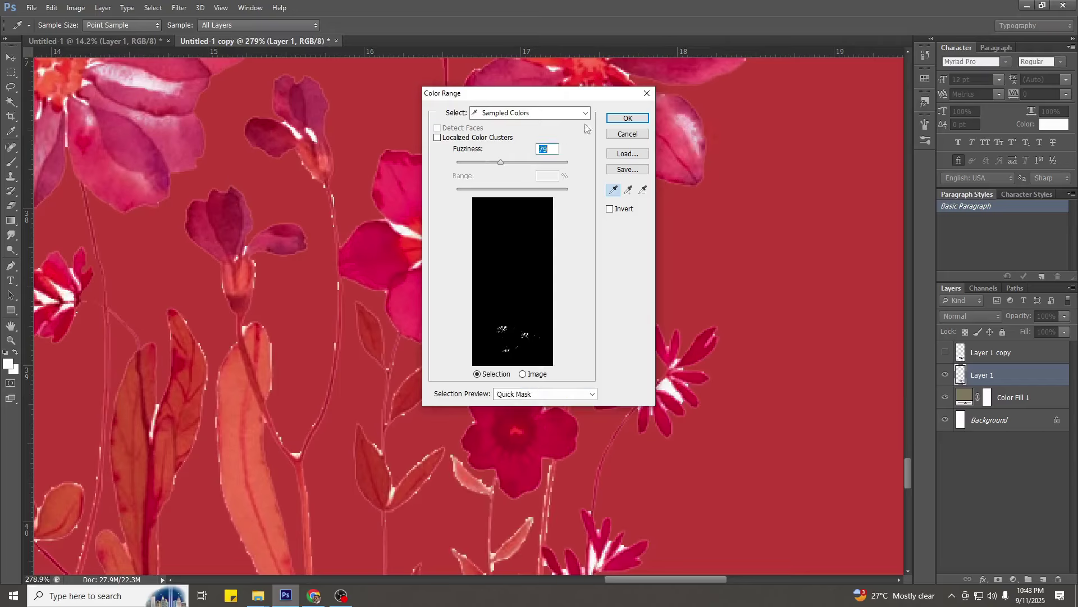
click(610, 119)
Erase the selected white between the petals of the two magenta sprigs at the flower group's right edge.
key(e)
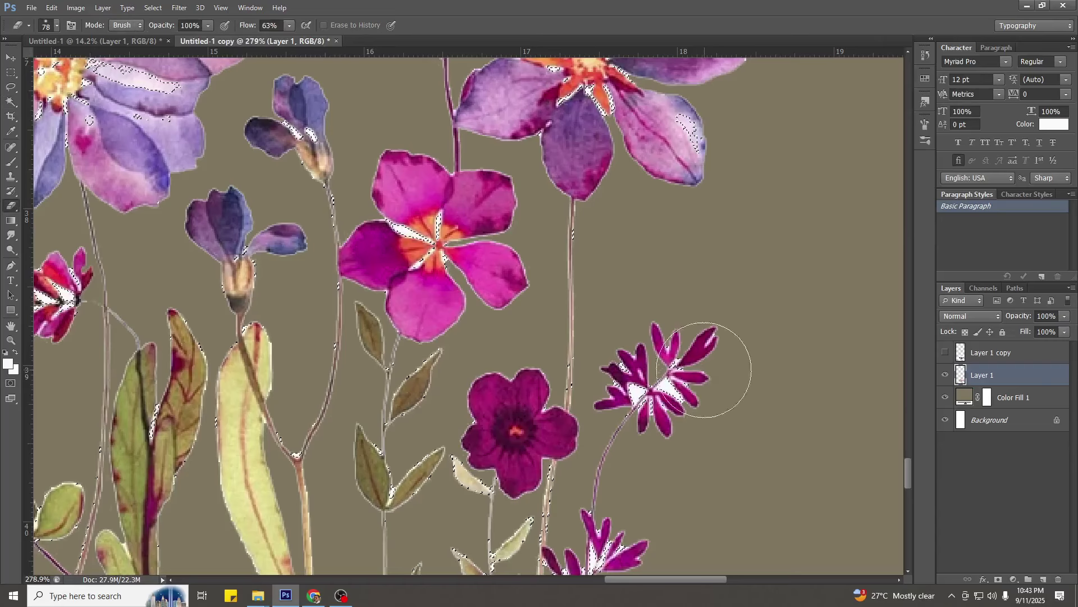
mouse_move(677, 388)
mouse_down()
mouse_move(657, 378)
mouse_move(685, 373)
mouse_move(660, 417)
mouse_up()
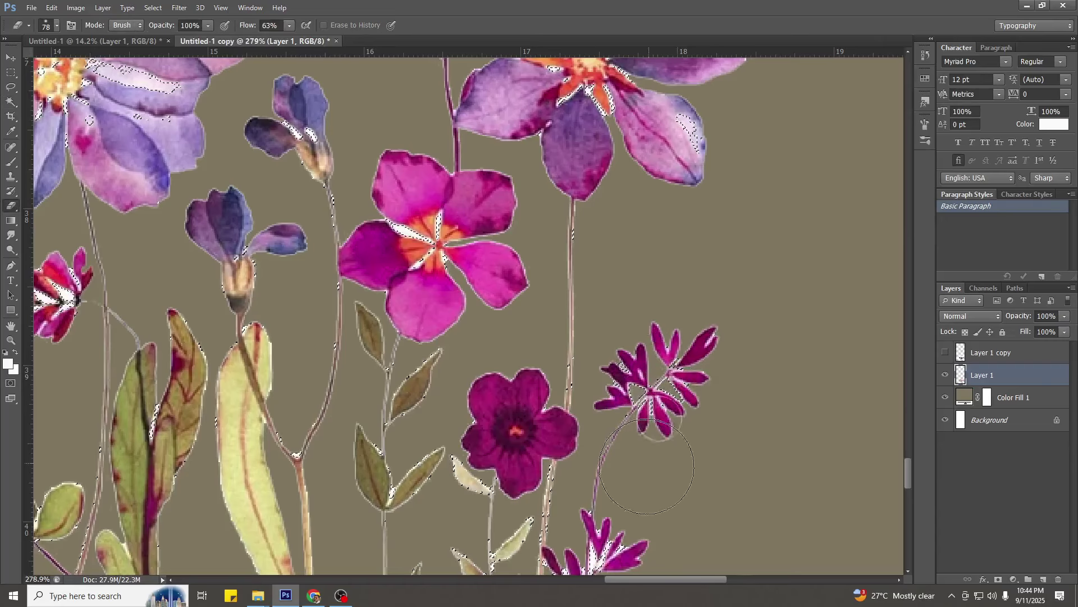
drag(643, 511, 647, 285)
drag(617, 318, 605, 368)
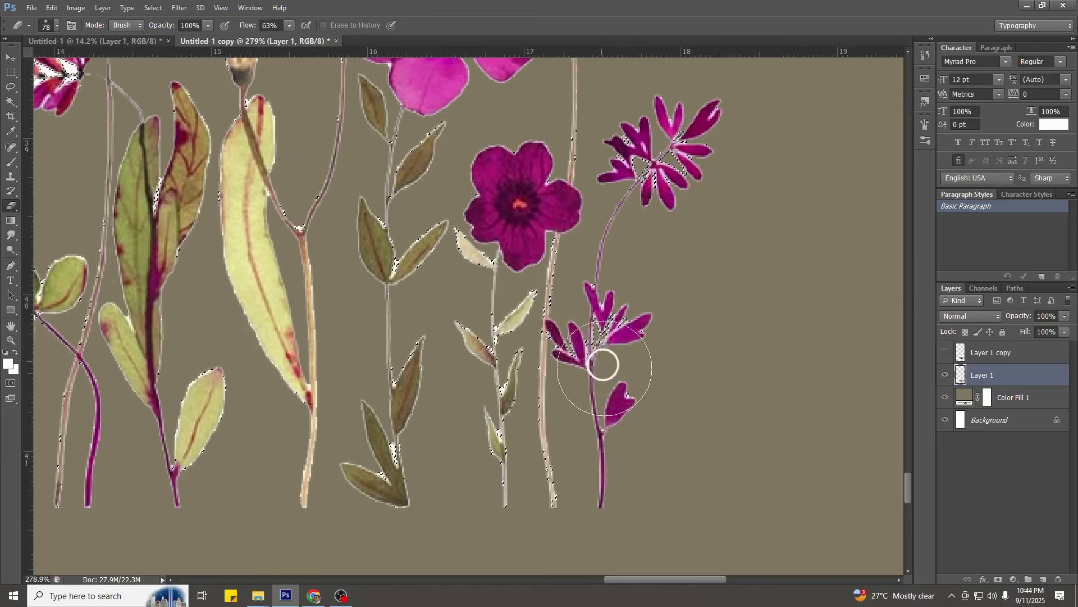
drag(573, 432, 638, 450)
Erase the selected white along the lower stems, green leaves and red-pink sprig, using eraser sizes 52 and 62.
alt+right_click(560, 423)
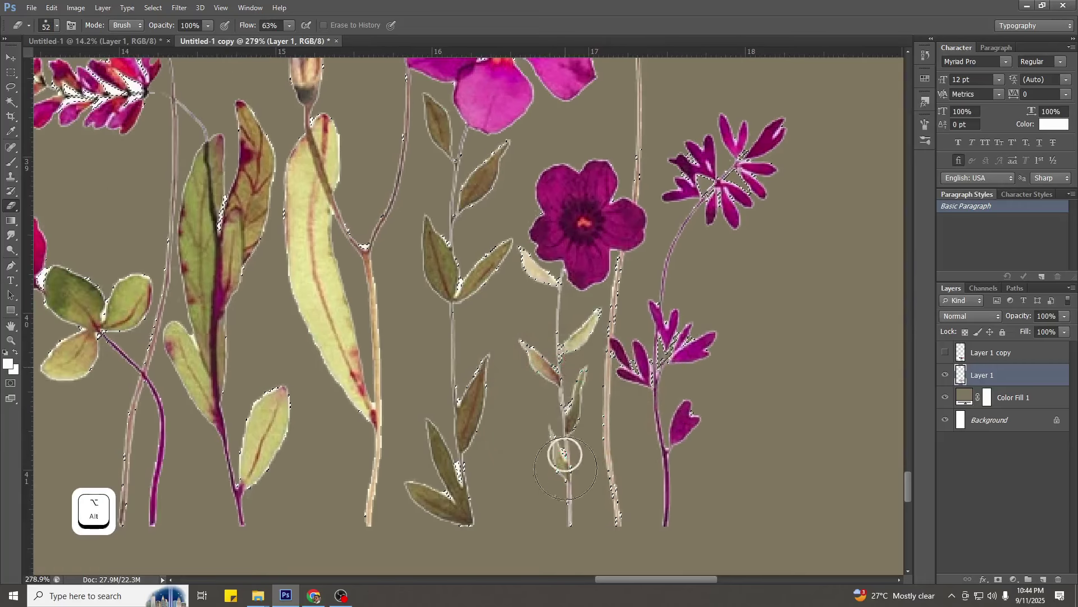
drag(470, 524, 452, 411)
drag(440, 324, 530, 490)
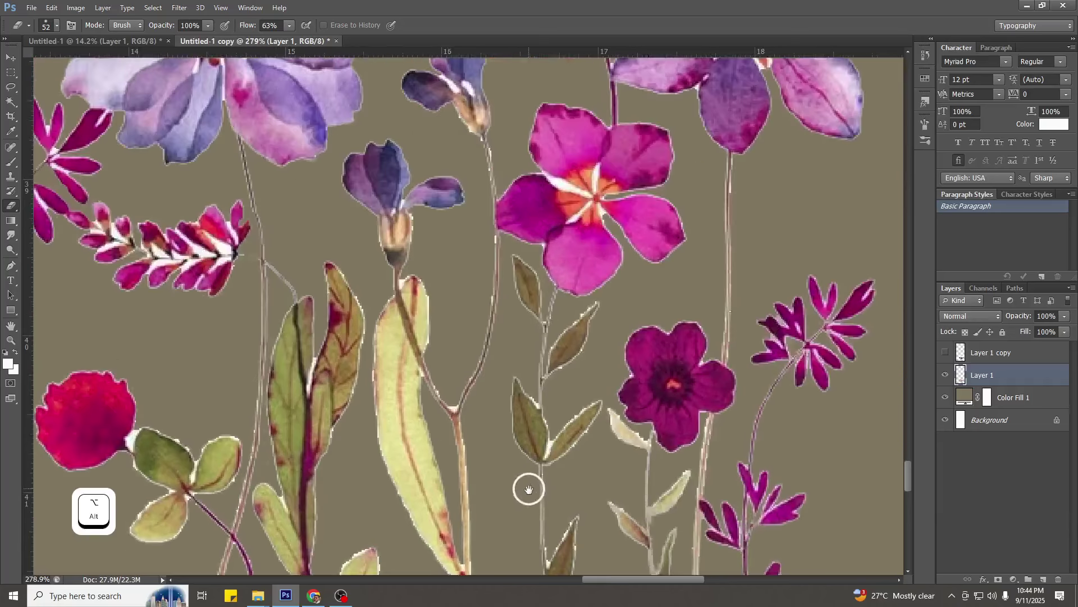
mouse_move(323, 427)
mouse_down()
mouse_move(322, 367)
mouse_move(375, 335)
mouse_up()
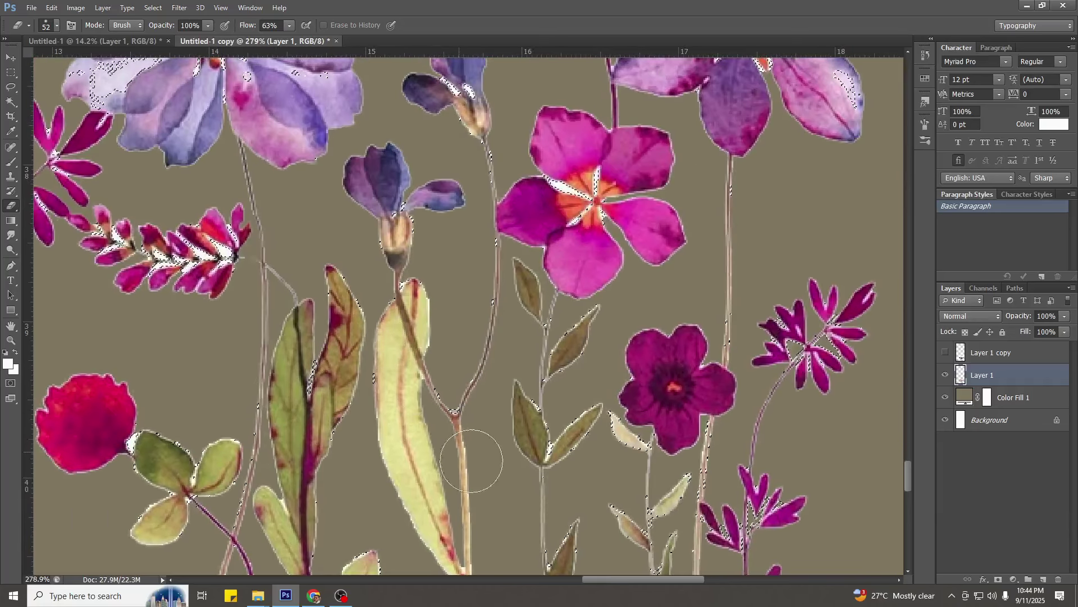
drag(291, 341, 490, 445)
alt+right_click(411, 411)
mouse_move(427, 360)
mouse_down()
mouse_move(332, 366)
mouse_move(421, 355)
mouse_move(359, 355)
mouse_move(270, 328)
mouse_move(275, 340)
mouse_move(233, 287)
mouse_move(191, 314)
mouse_move(244, 260)
mouse_move(262, 277)
mouse_move(179, 256)
mouse_move(216, 305)
mouse_up()
drag(263, 305, 273, 443)
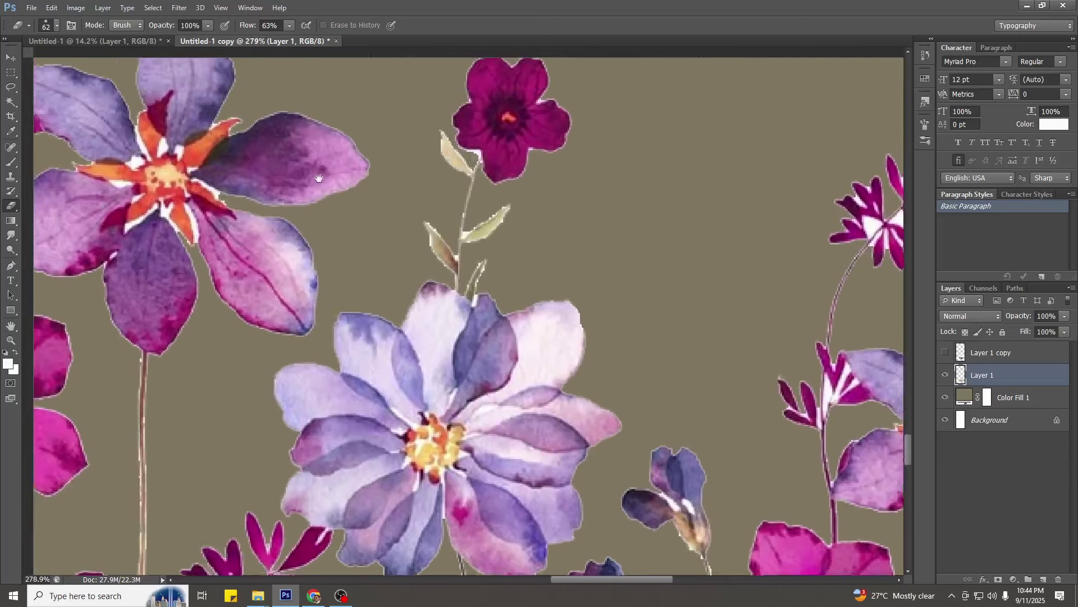
Erase the selected white along the stem and small leaves beneath the upper magenta flower.
drag(319, 178, 321, 250)
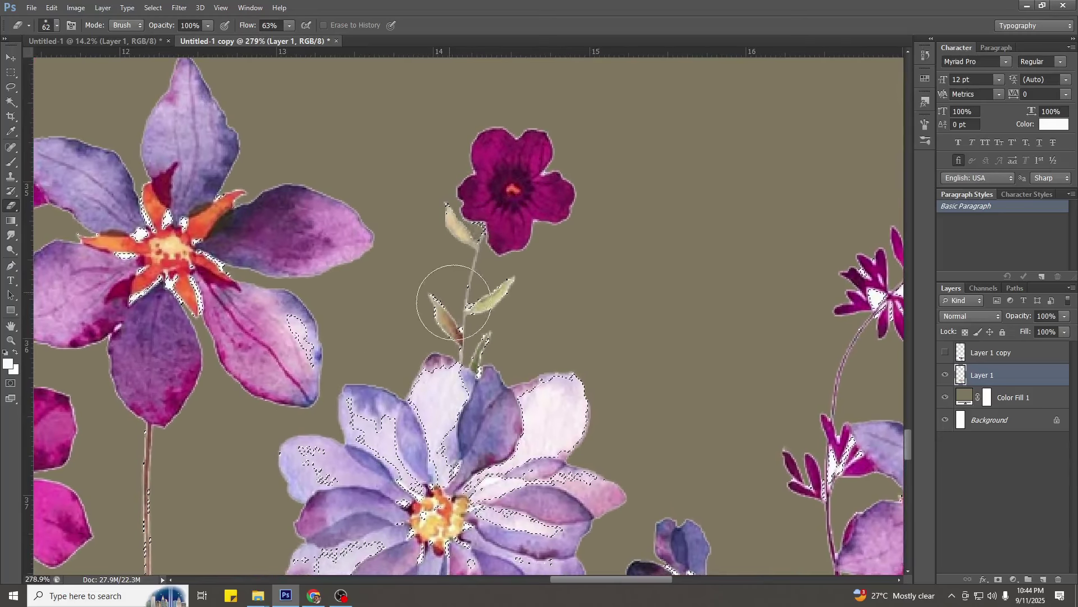
drag(386, 332, 535, 248)
mouse_move(351, 241)
mouse_down()
mouse_move(534, 151)
mouse_move(498, 80)
mouse_up()
drag(512, 160, 510, 272)
Try erasing the selected white around the orange centre of the large purple star-shaped flower, and undo the strokes.
drag(496, 223, 475, 186)
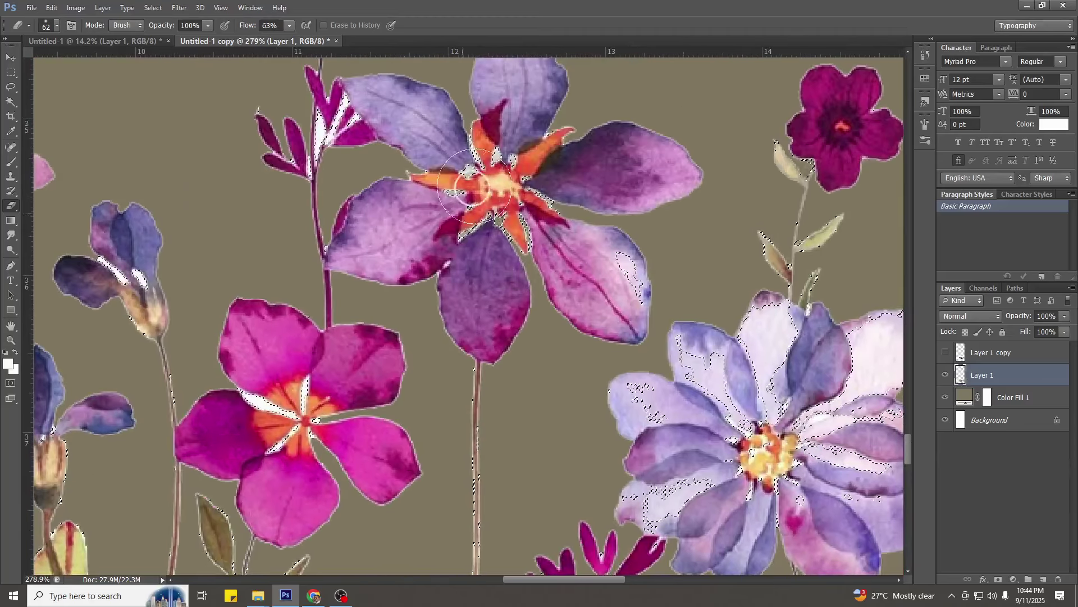
key(ctrl+alt+z)
key(ctrl+alt+z)
key(ctrl+alt+z)
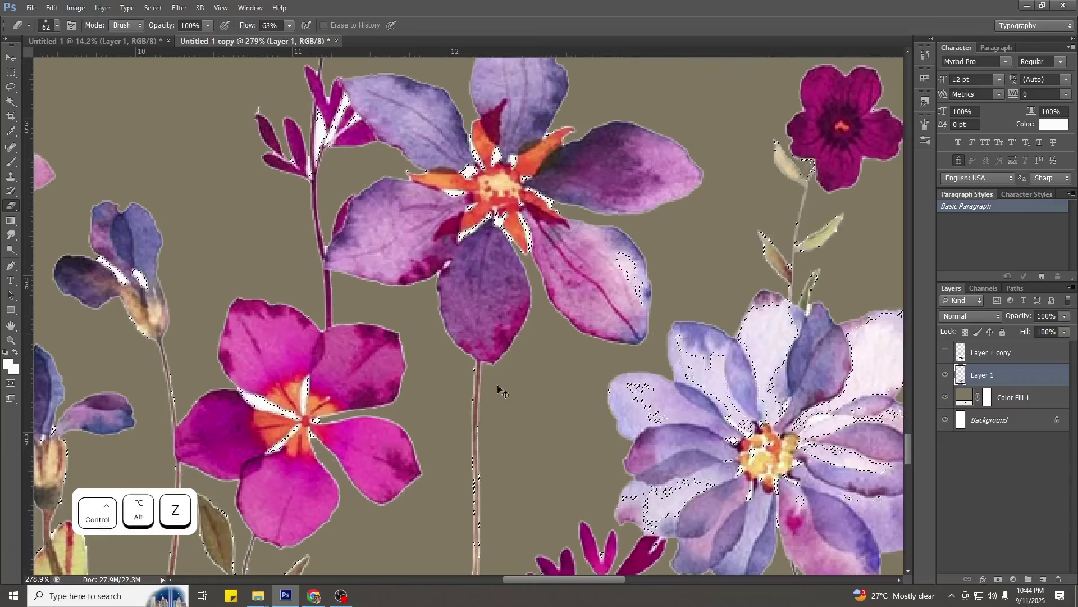
Erase the selected white inside the magenta sprig beside the star-shaped flower and in the nearby blue bud.
mouse_move(323, 101)
mouse_down()
mouse_move(321, 147)
mouse_move(336, 129)
mouse_move(278, 110)
mouse_move(295, 188)
mouse_up()
drag(318, 322, 458, 340)
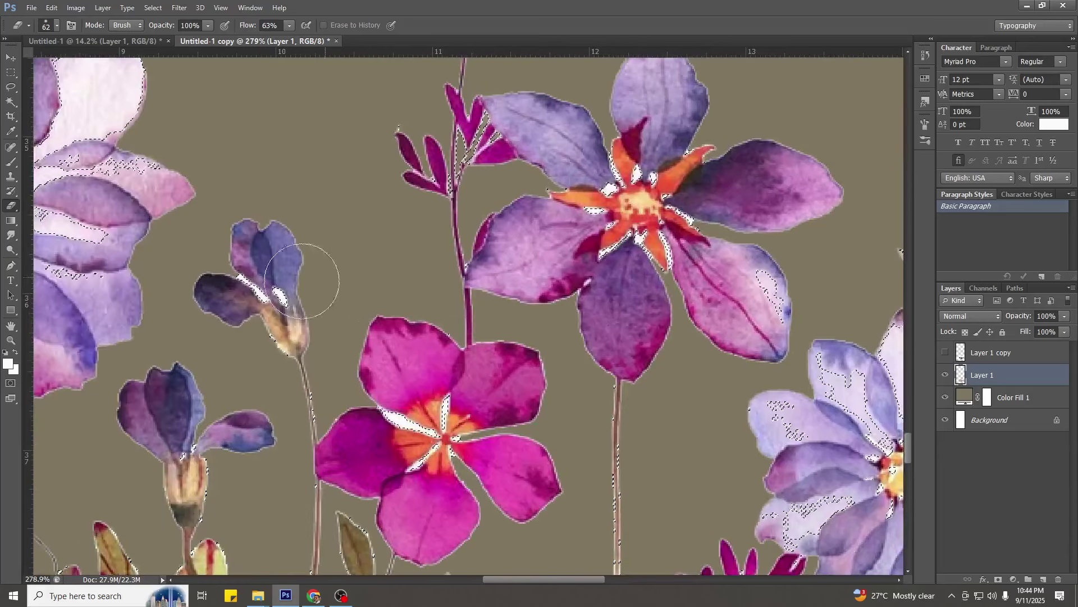
drag(247, 274, 296, 293)
scroll(327, 293, down, 6)
Enlarge the eraser to 75 and erase the selected white from the remaining magenta sprigs and lower stems.
alt+right_click(373, 496)
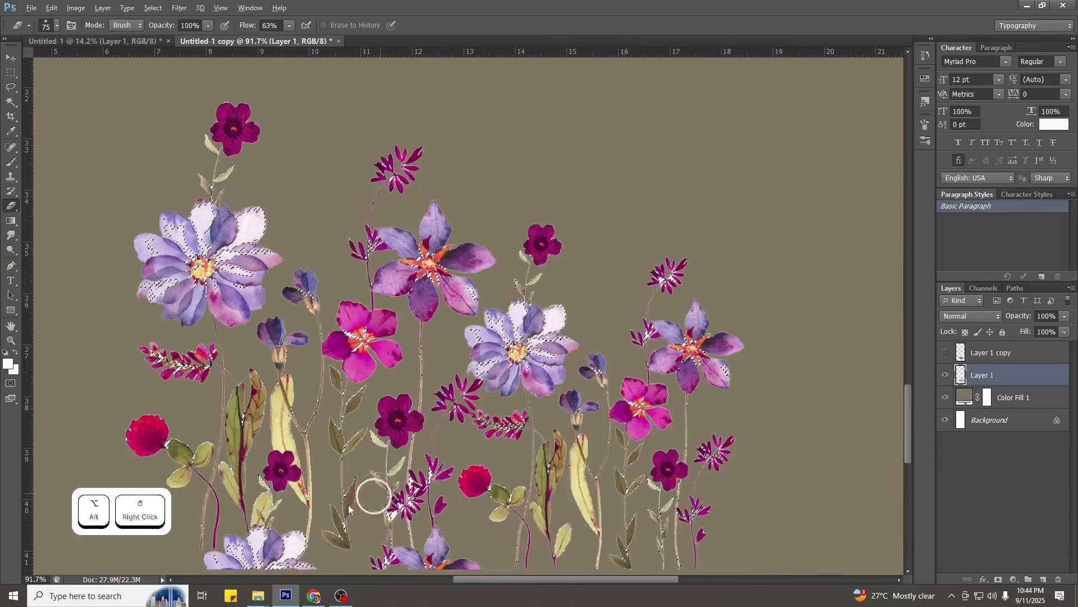
drag(293, 329, 282, 294)
mouse_move(351, 293)
mouse_down()
mouse_move(397, 318)
mouse_move(421, 290)
mouse_move(361, 347)
mouse_move(340, 477)
mouse_move(349, 440)
mouse_up()
right_click(476, 267)
mouse_move(579, 291)
mouse_down()
mouse_move(596, 320)
mouse_move(623, 326)
mouse_up()
scroll(233, 367, right, 5)
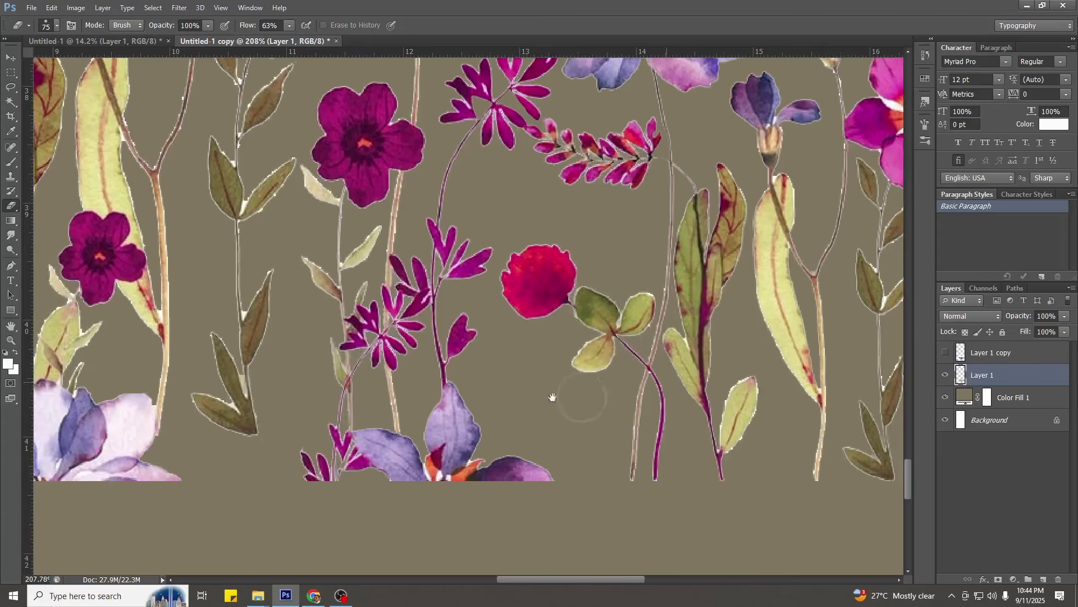
click(233, 366)
Smooth the edges of the active white selection on Layer 1.
key(alt+s)
key(m)
key(s)
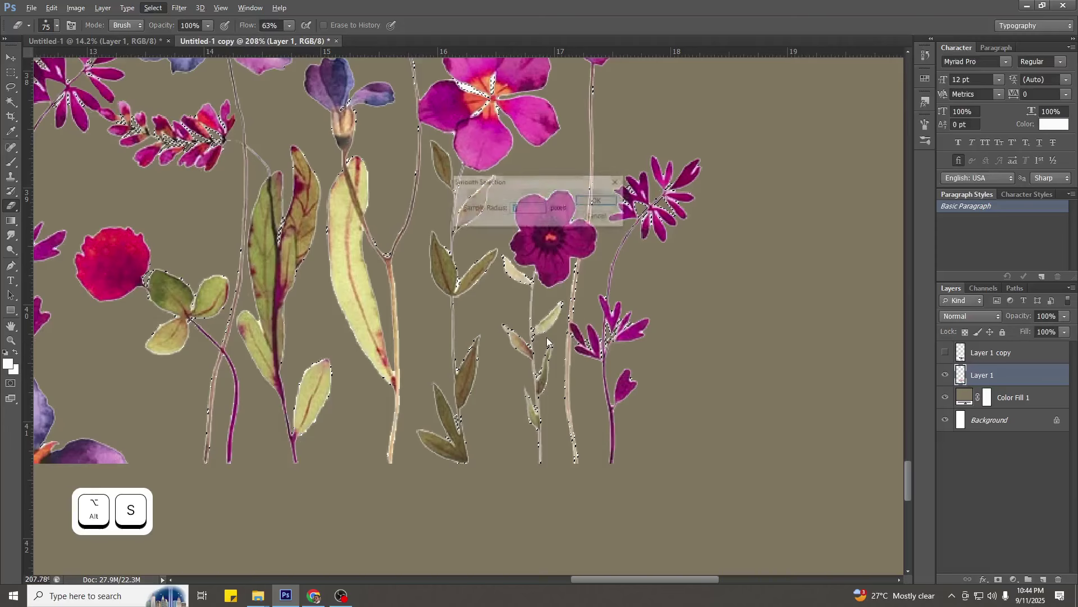
key(Return)
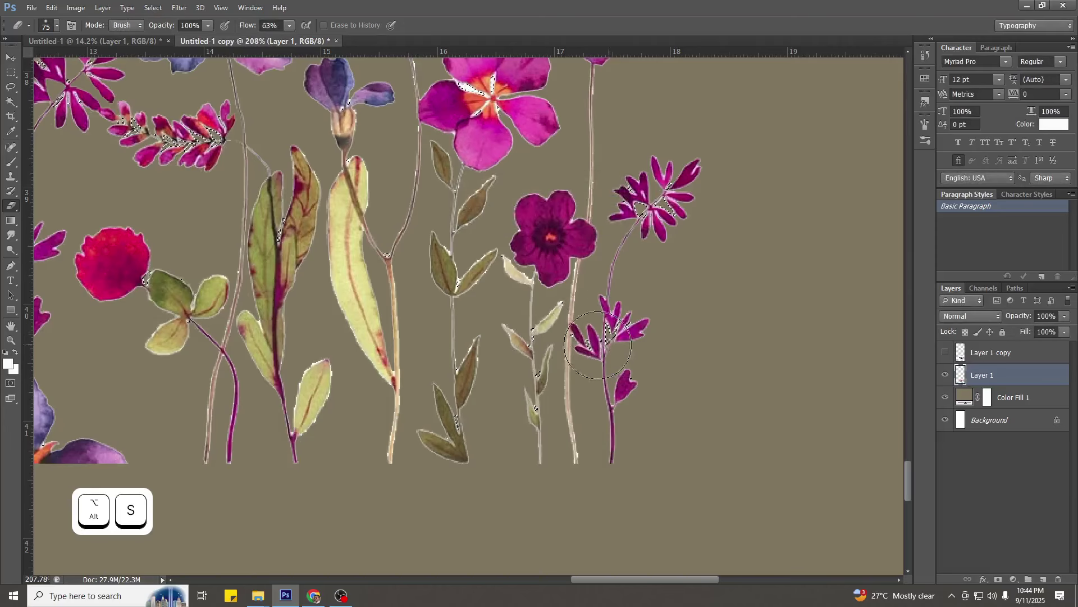
Clear the selection and move the Layer 1 flower group down and left against the vertical guide.
scroll(597, 347, down, 2)
key(ctrl+d)
scroll(541, 290, down, 3)
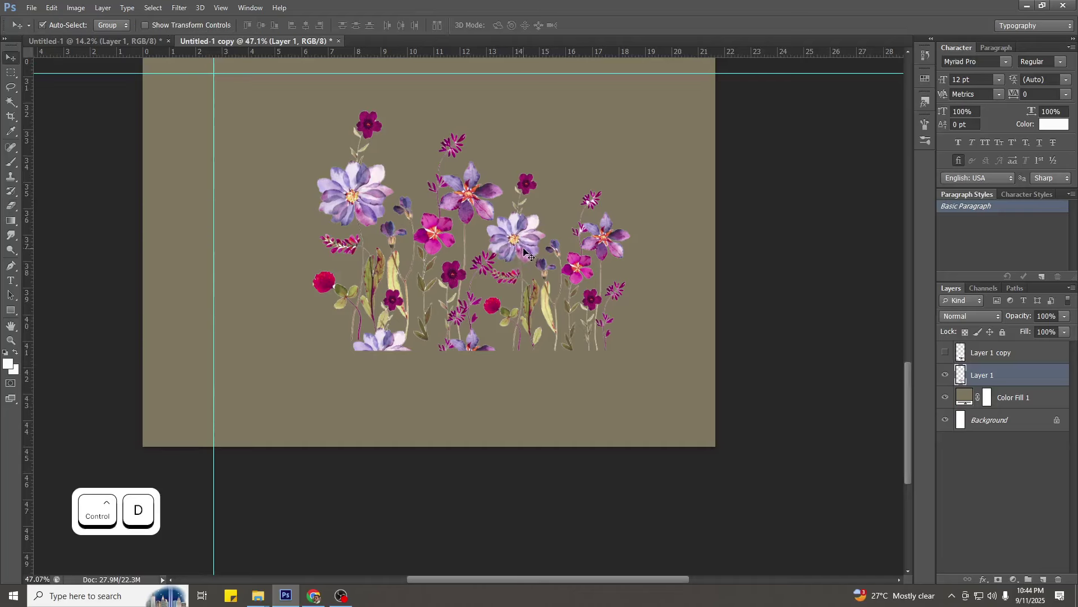
drag(519, 258, 438, 276)
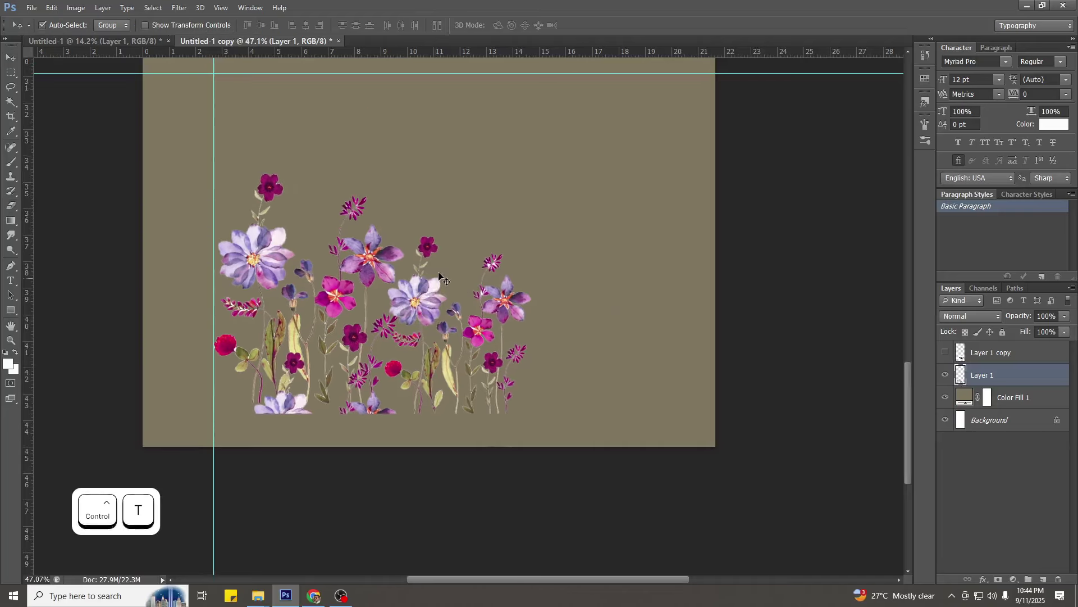
Enlarge the Layer 1 flower group to about 17 × 12.85 in and position it near the canvas base, its first tall flower straddling the vertical guide.
key(ctrl+t)
scroll(438, 276, down, 2)
drag(499, 369, 532, 389)
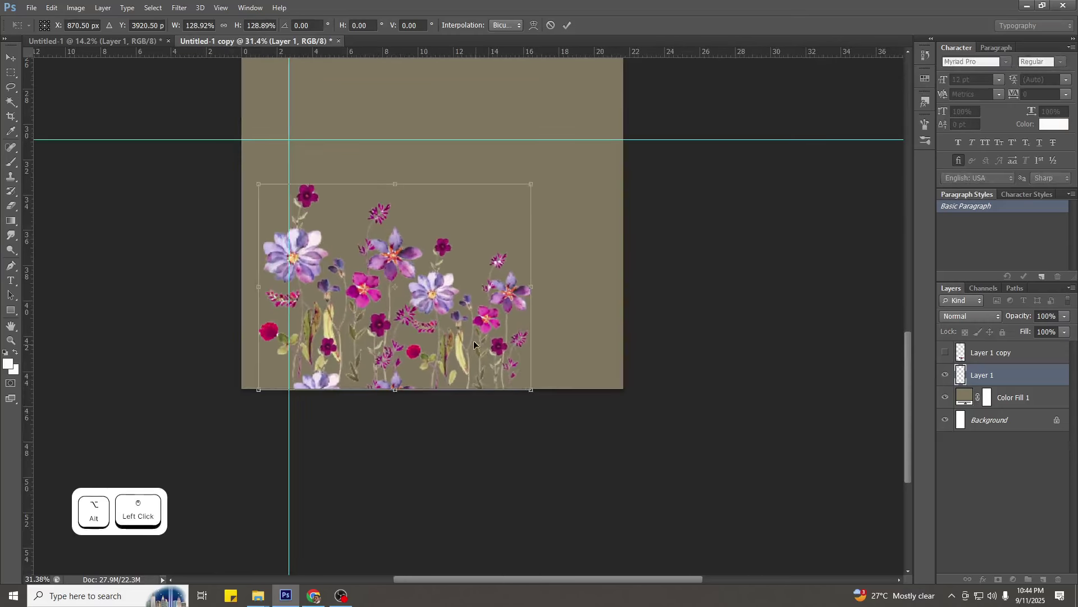
drag(473, 340, 490, 288)
drag(548, 347, 557, 363)
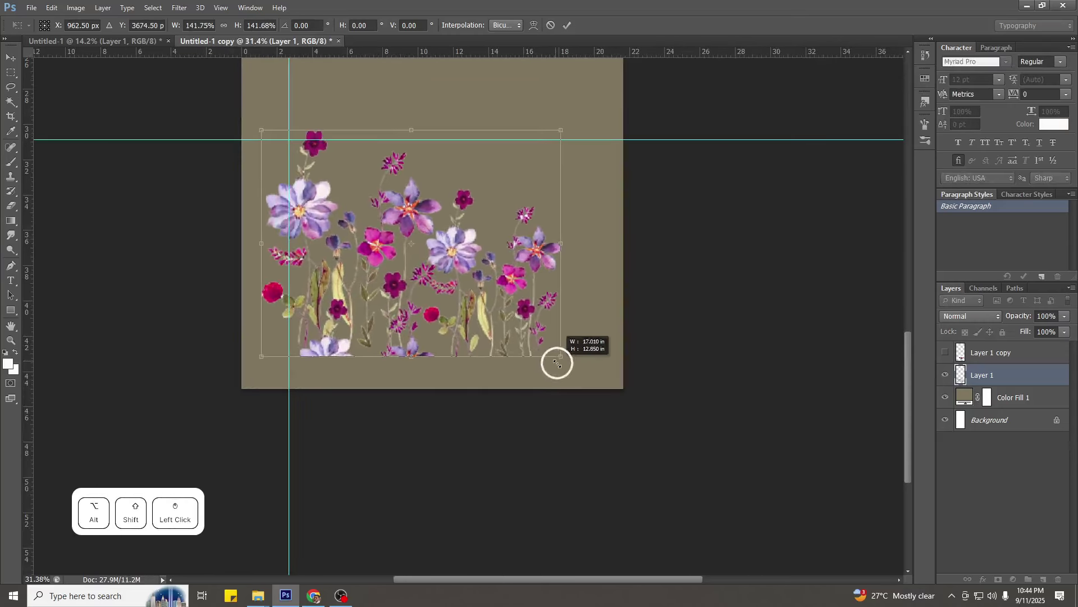
drag(510, 322, 501, 346)
key(Return)
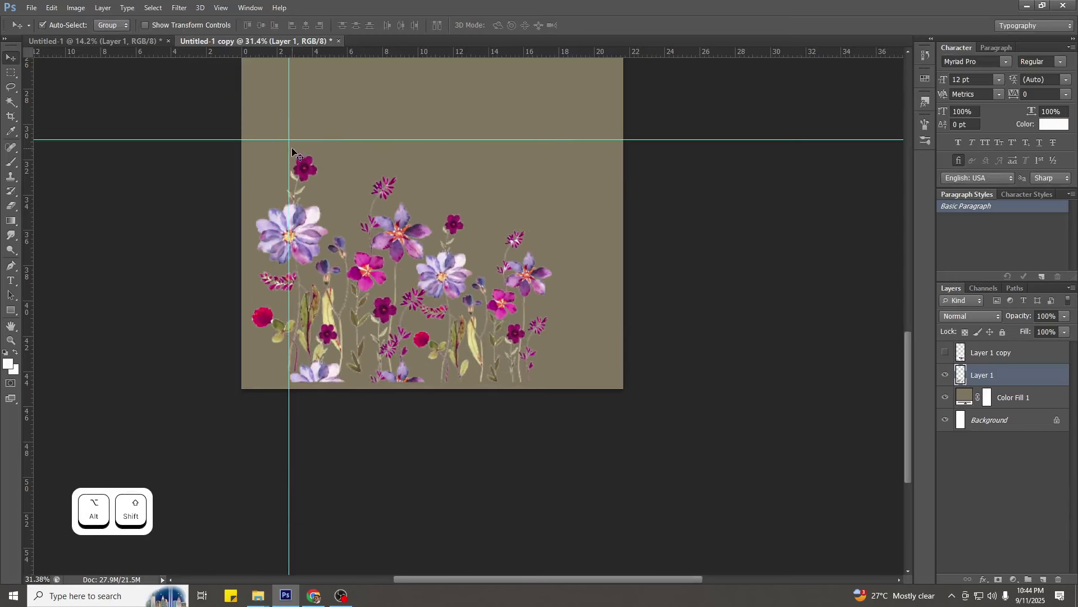
drag(299, 226, 289, 225)
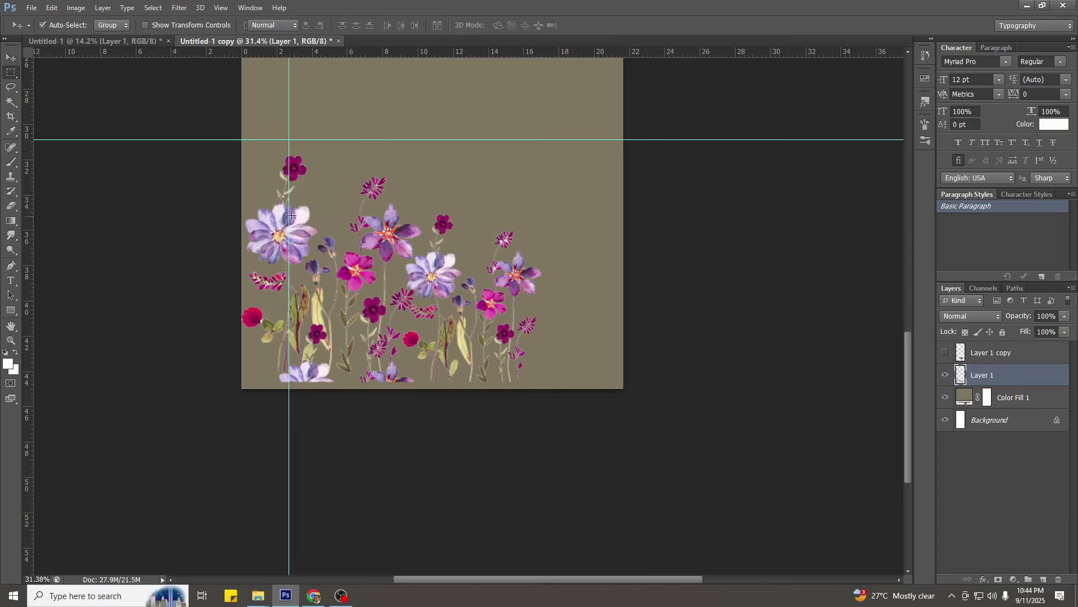
Cut the part of the flower group outside the vertical guide and paste it in place on a new layer.
drag(242, 120, 290, 423)
key(ctrl+x)
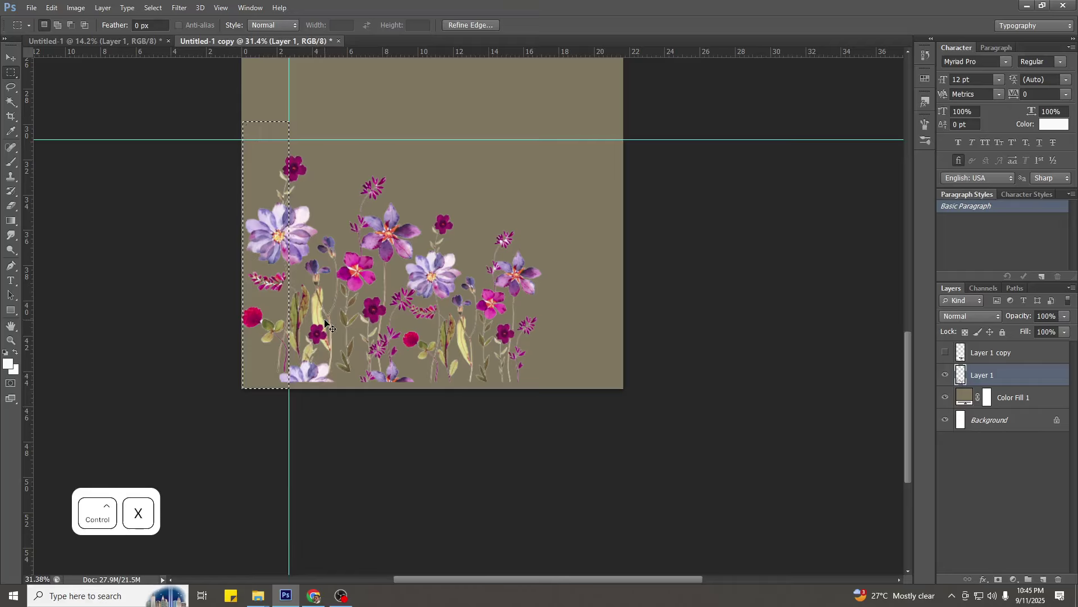
key(ctrl+shift+v)
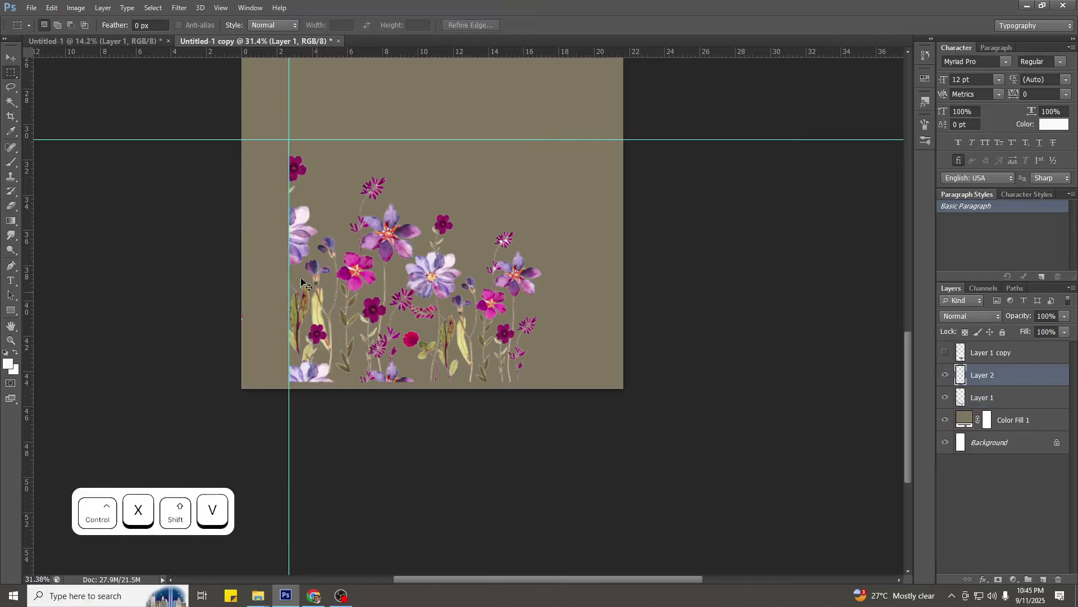
Move the cut flower strip to the opposite end of the group and place Layer 2 beneath Layer 1.
key(v)
drag(276, 247, 539, 256)
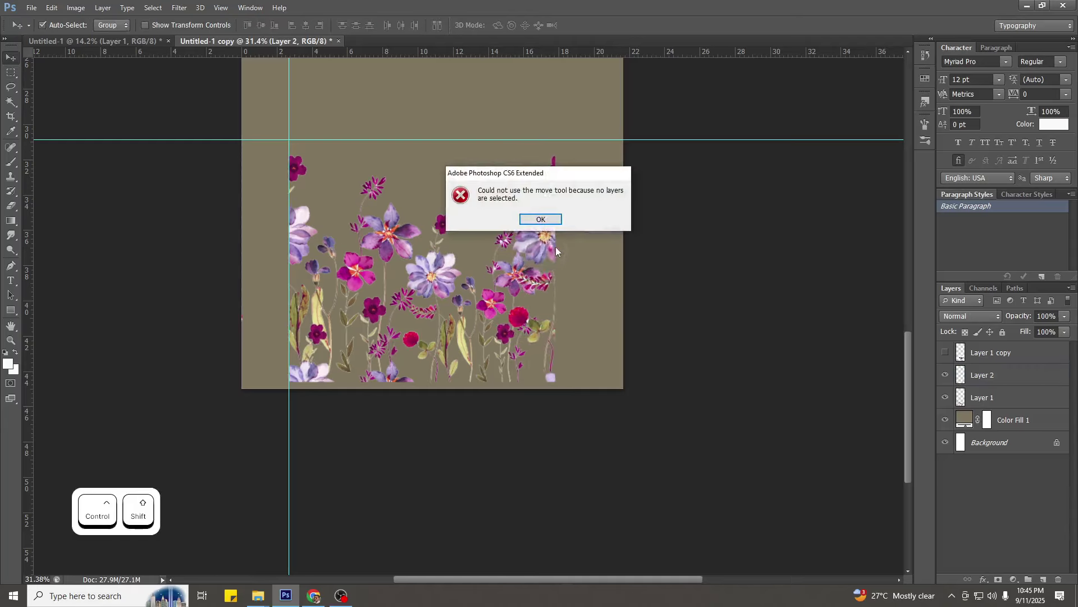
click(544, 219)
drag(1005, 375, 1019, 409)
scroll(528, 278, up, 5)
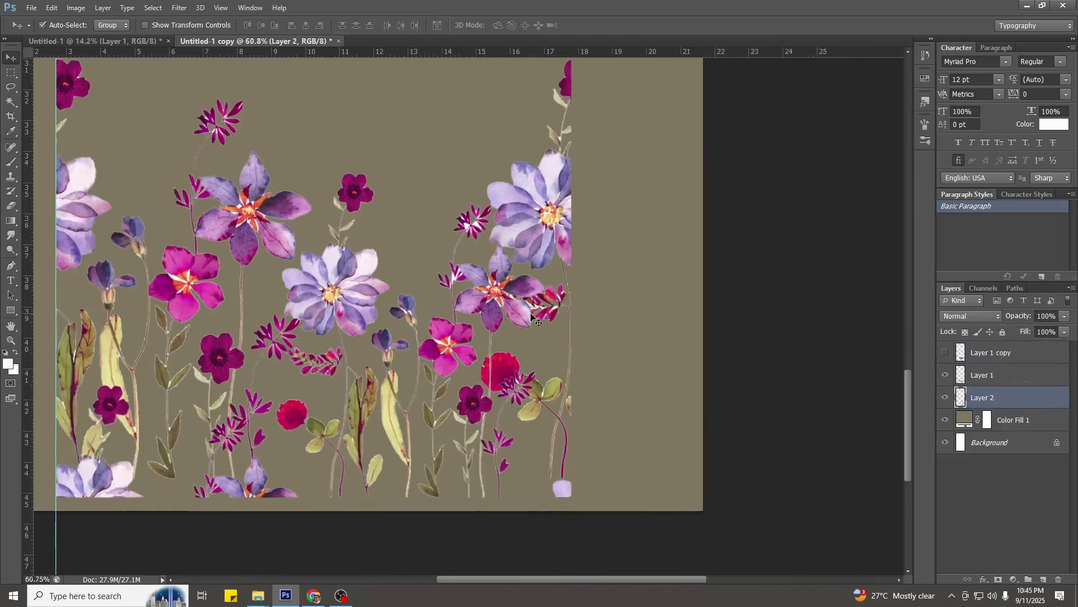
mouse_move(558, 233)
mouse_down()
mouse_move(568, 234)
mouse_move(556, 231)
mouse_up()
key(ctrl+alt+z)
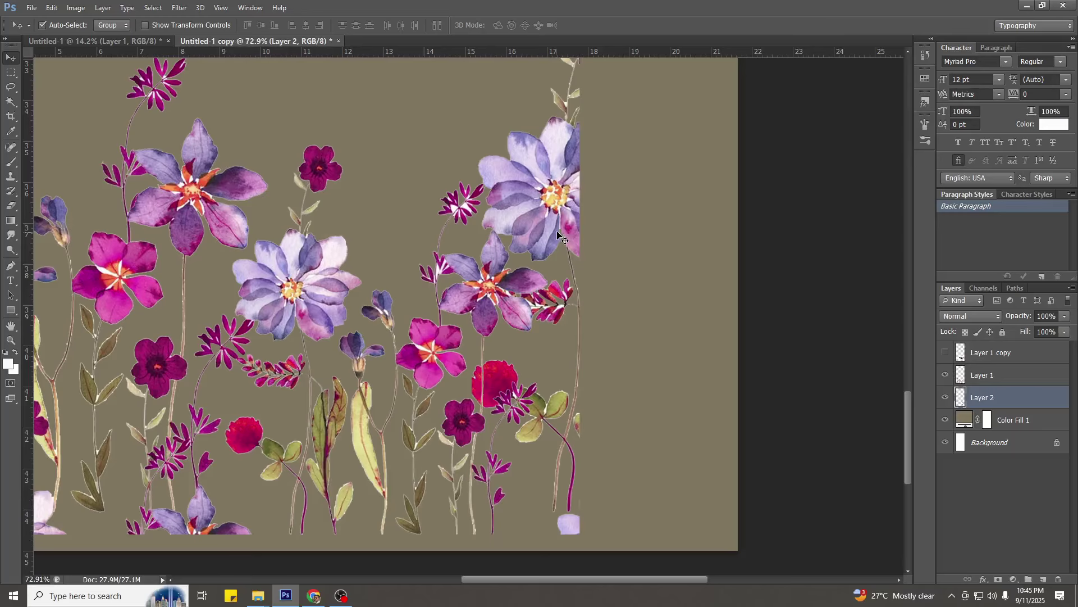
Add a vertical guide along the moved strip's cut edge and crop the canvas to the area between the two vertical guides.
alt+scroll(558, 235, down, 5)
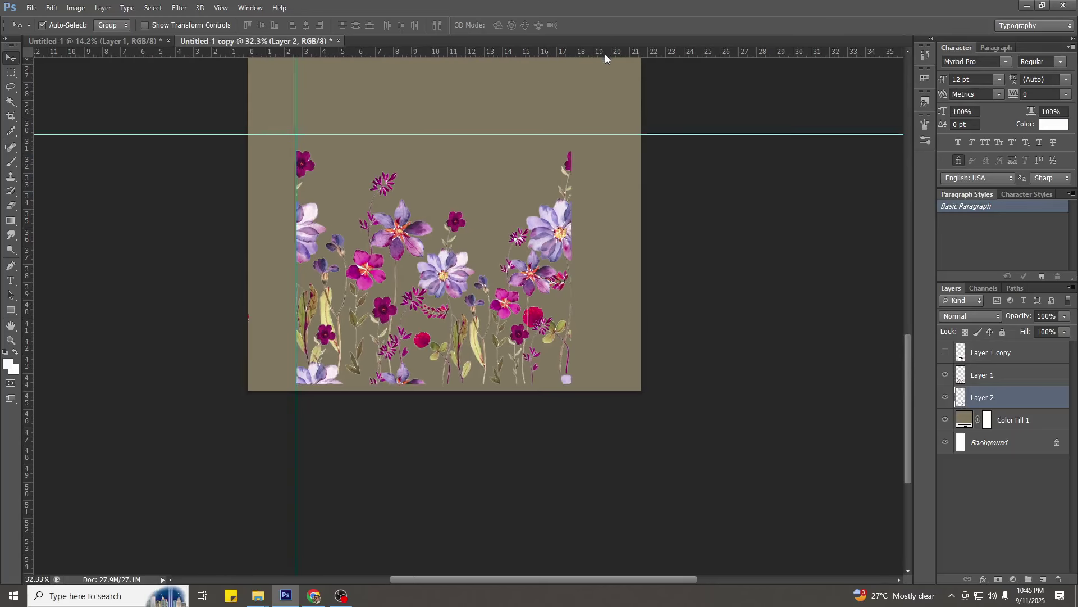
drag(605, 54, 573, 127)
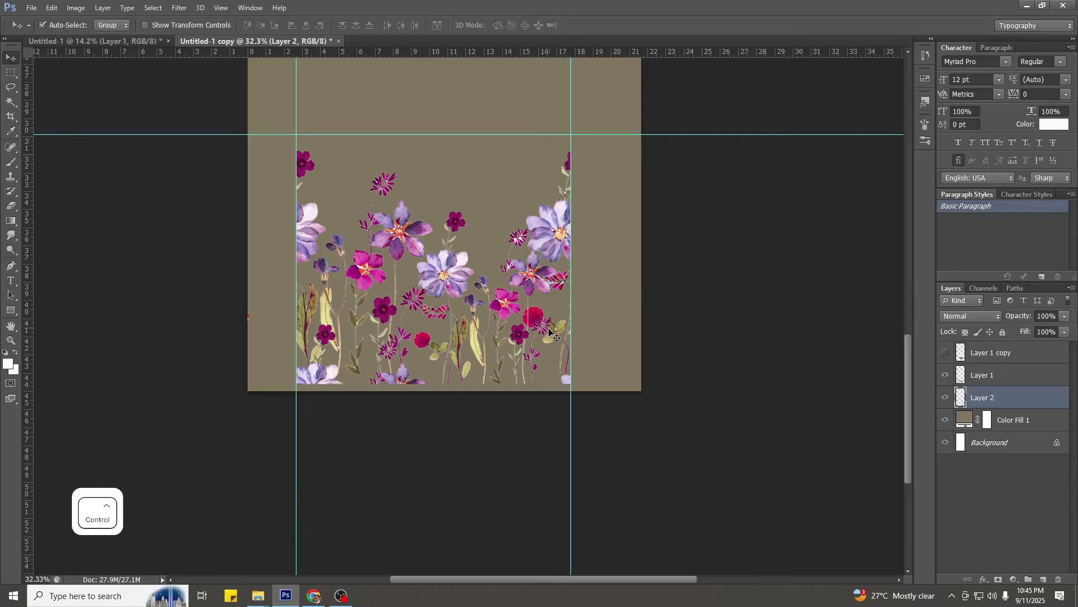
scroll(547, 336, down, 4)
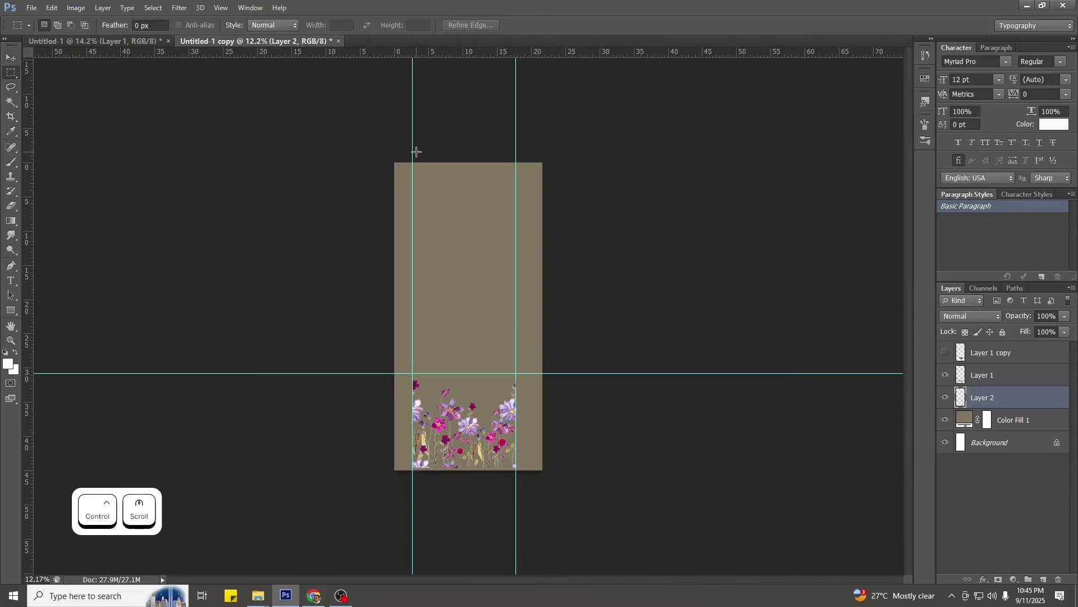
drag(415, 152, 517, 551)
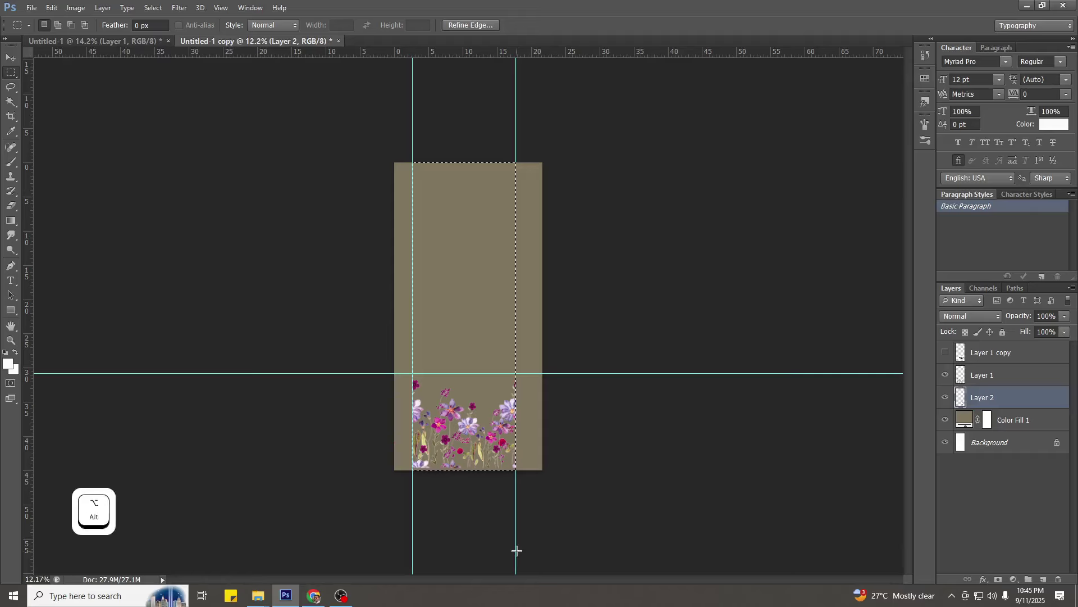
key(alt+i)
key(p)
key(ctrl+d)
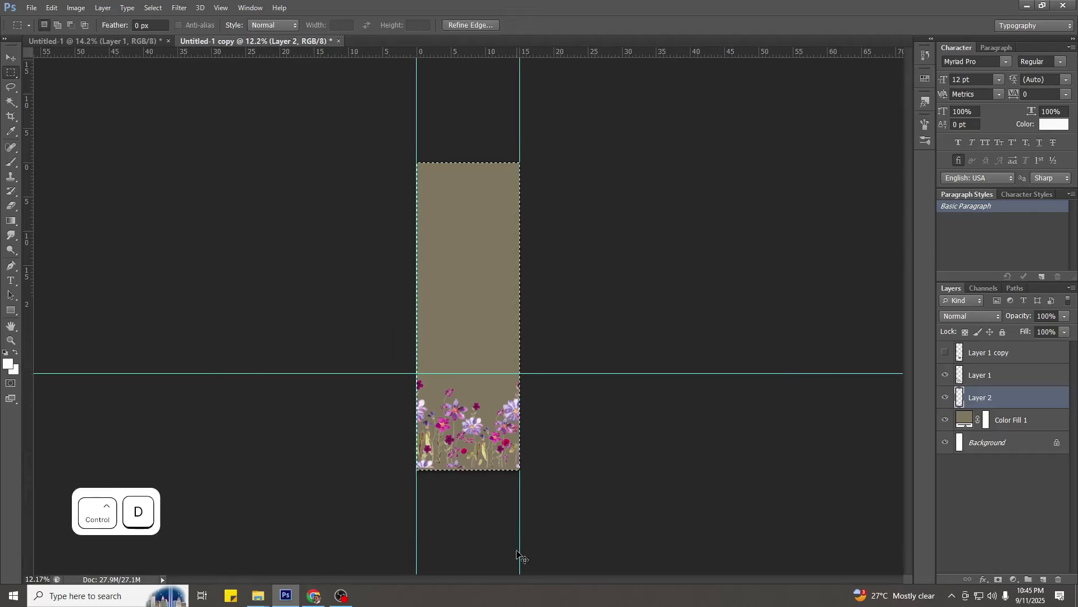
Check the cropped canvas's width and height in inches without changing them.
key(ctrl+alt+c)
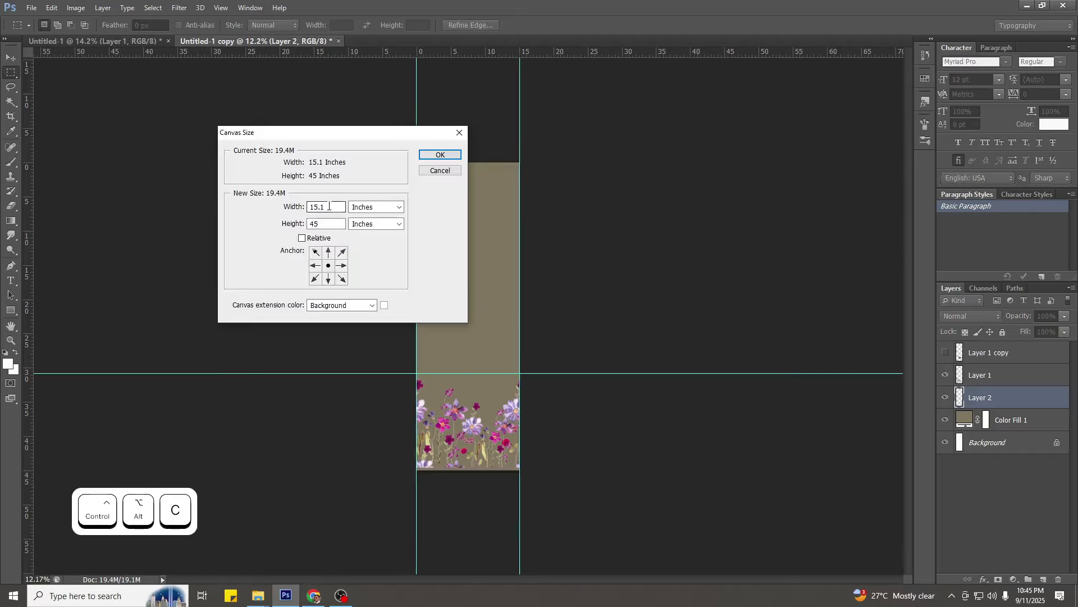
click(437, 172)
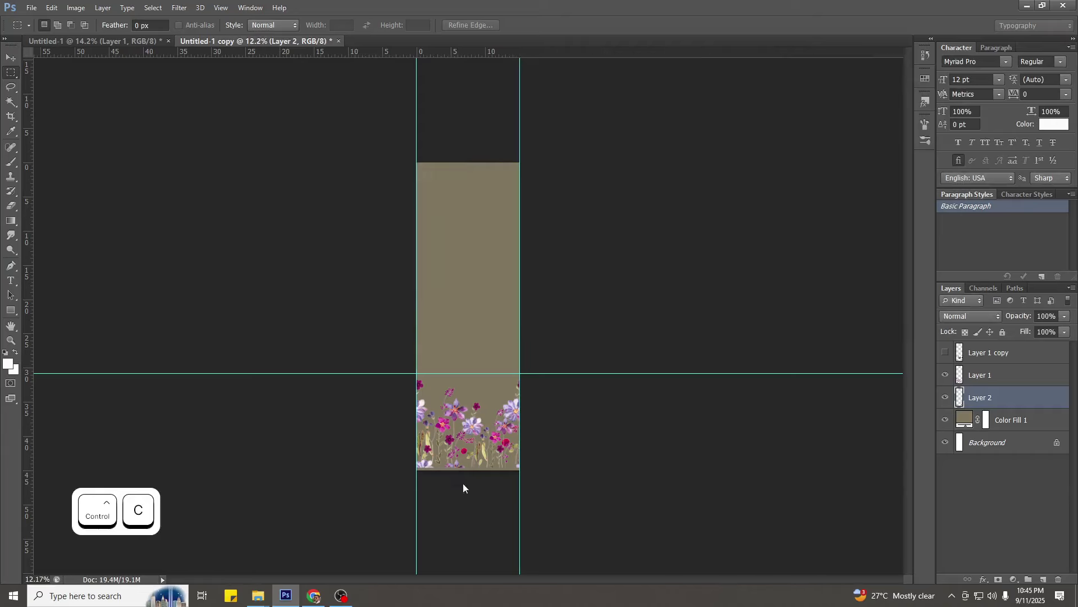
scroll(465, 487, up, 5)
scroll(511, 488, up, 2)
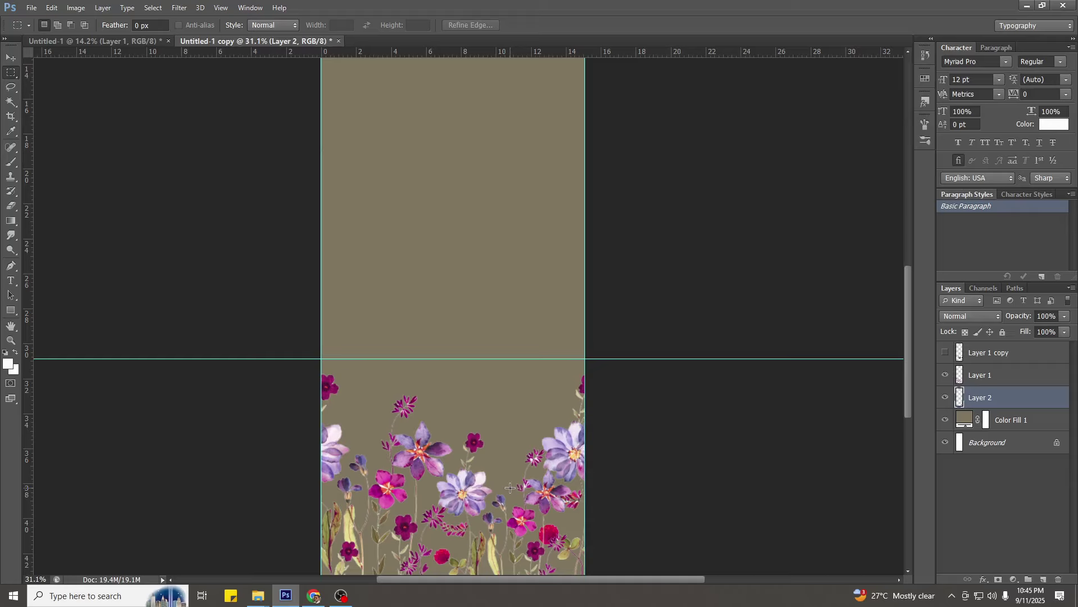
Move the Layer 1 flower group slightly down so it meets the canvas's bottom edge.
key(l)
scroll(489, 489, down, 4)
scroll(453, 526, up, 8)
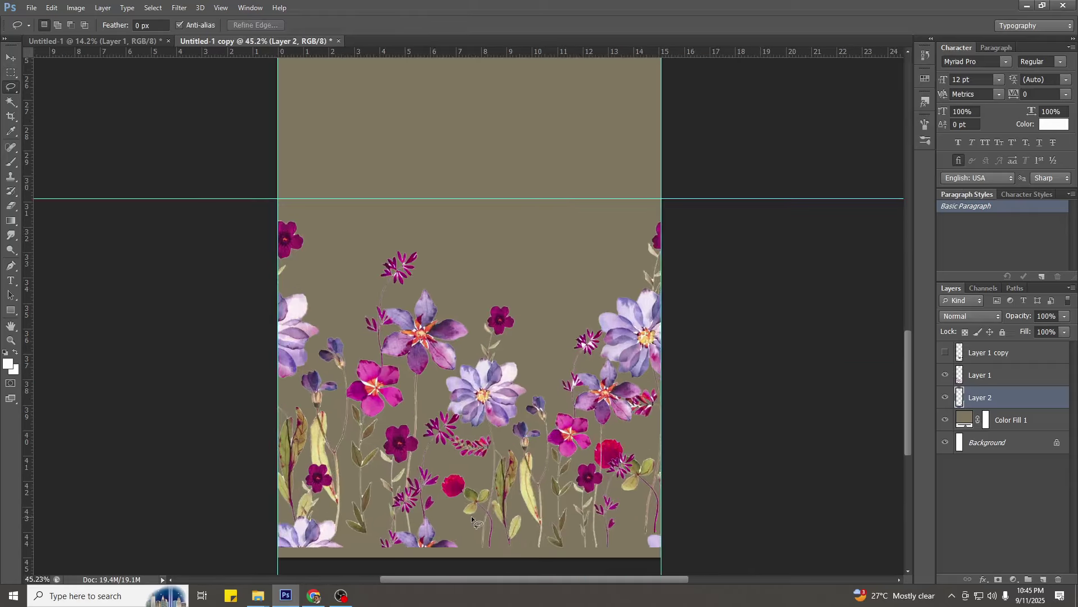
key(v)
drag(528, 499, 527, 507)
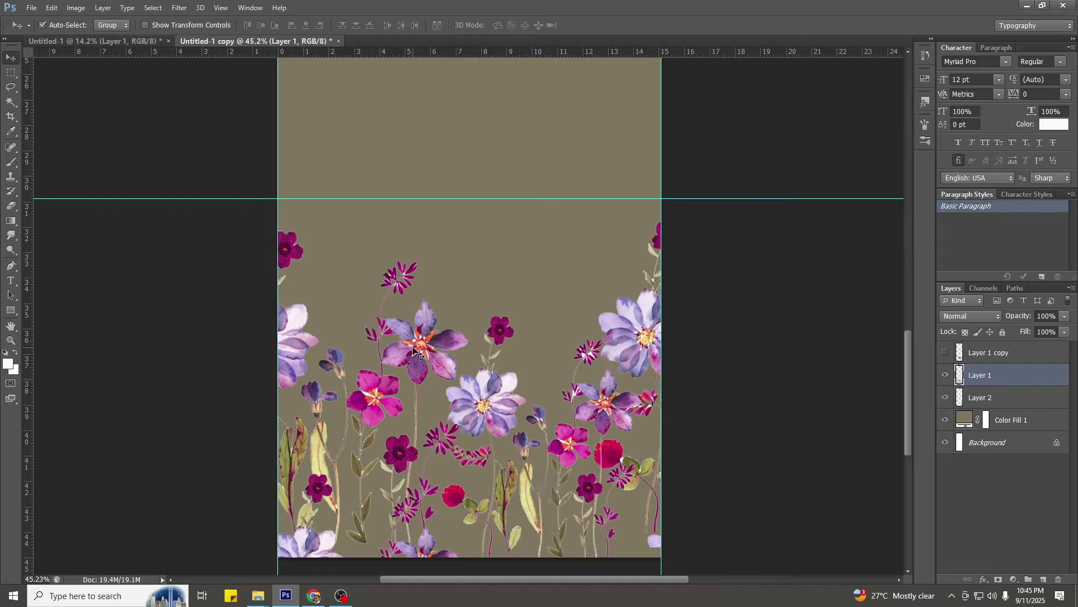
key(l)
scroll(368, 425, up, 4)
scroll(401, 366, down, 4)
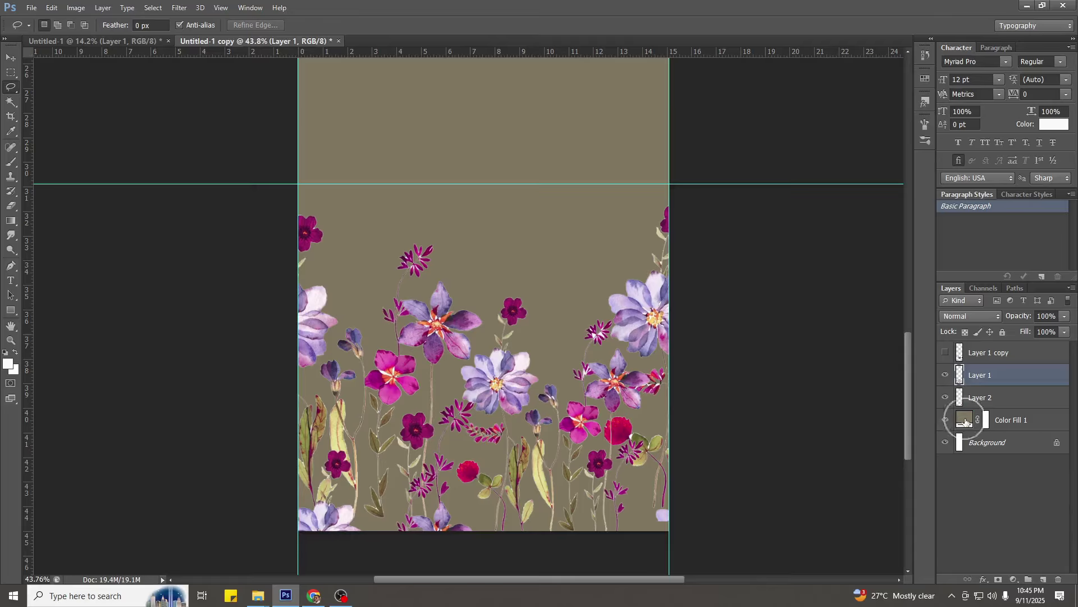
Edit the Color Fill 1 background, trying teal 5f7d82 before changing it to bright pink e769ba.
click(965, 421)
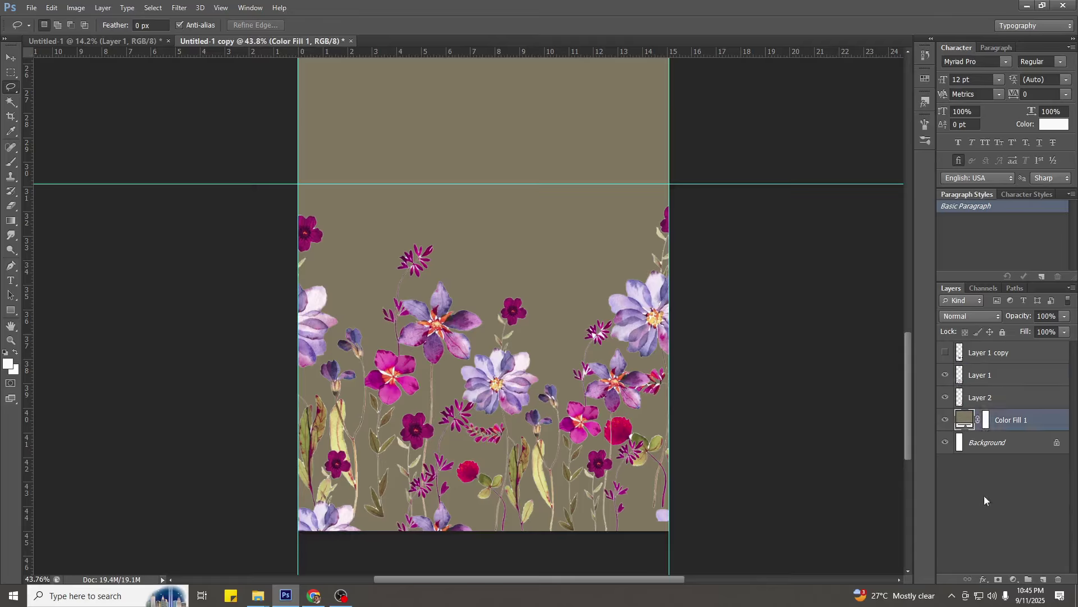
double_click(965, 418)
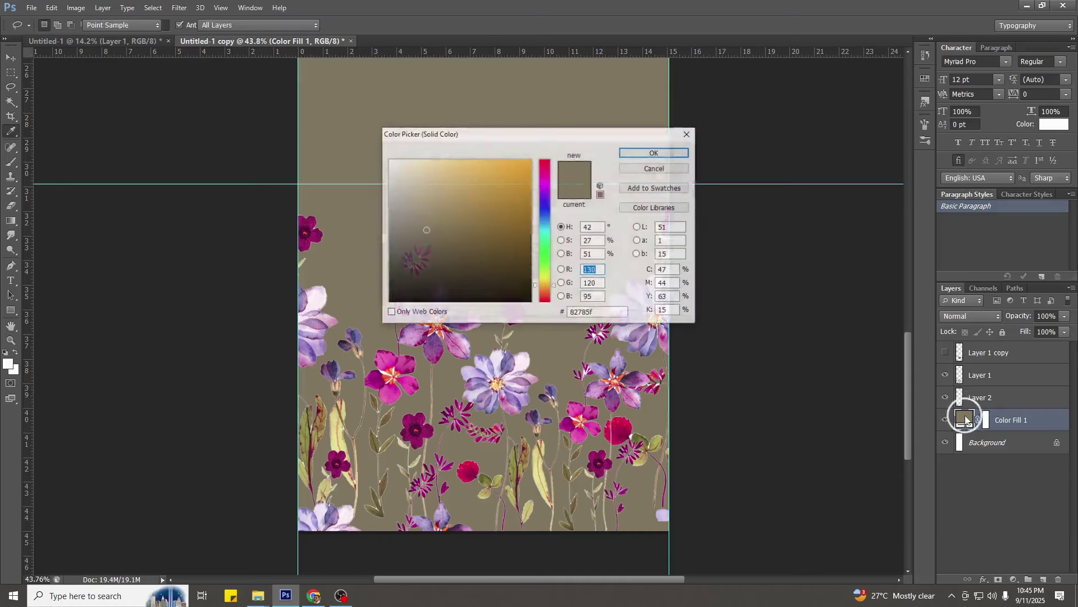
click(548, 227)
drag(535, 139, 800, 167)
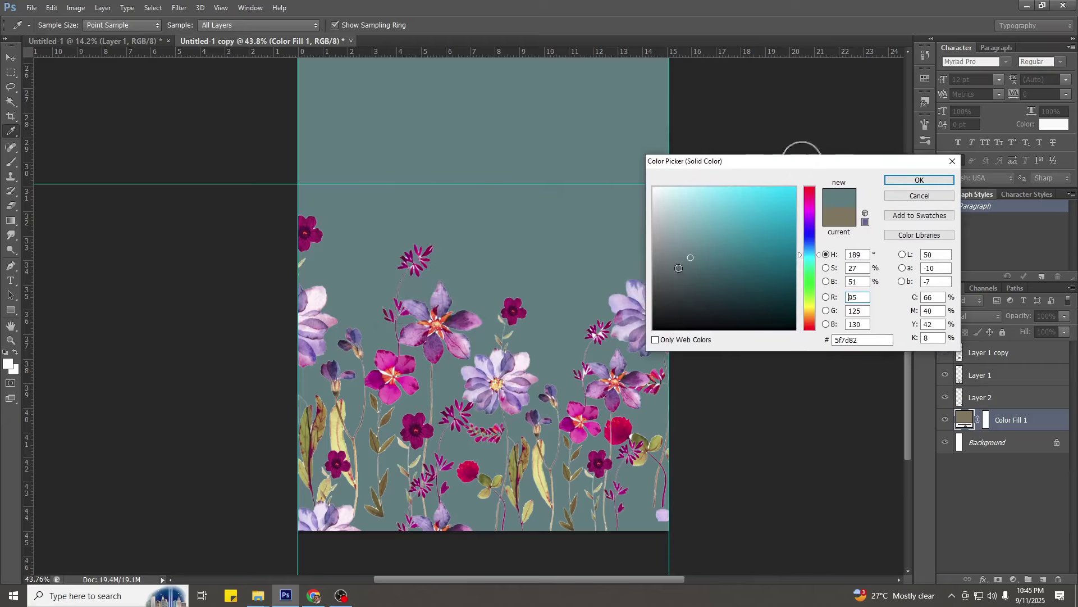
drag(695, 231, 742, 217)
click(571, 414)
key(alt+space)
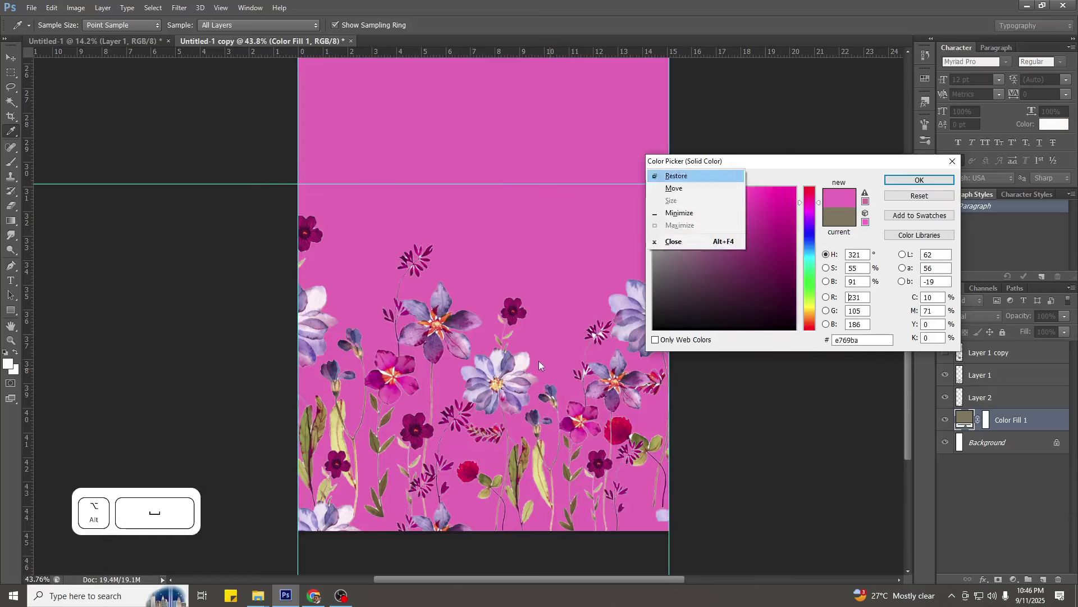
alt+click(535, 361)
key(alt+space)
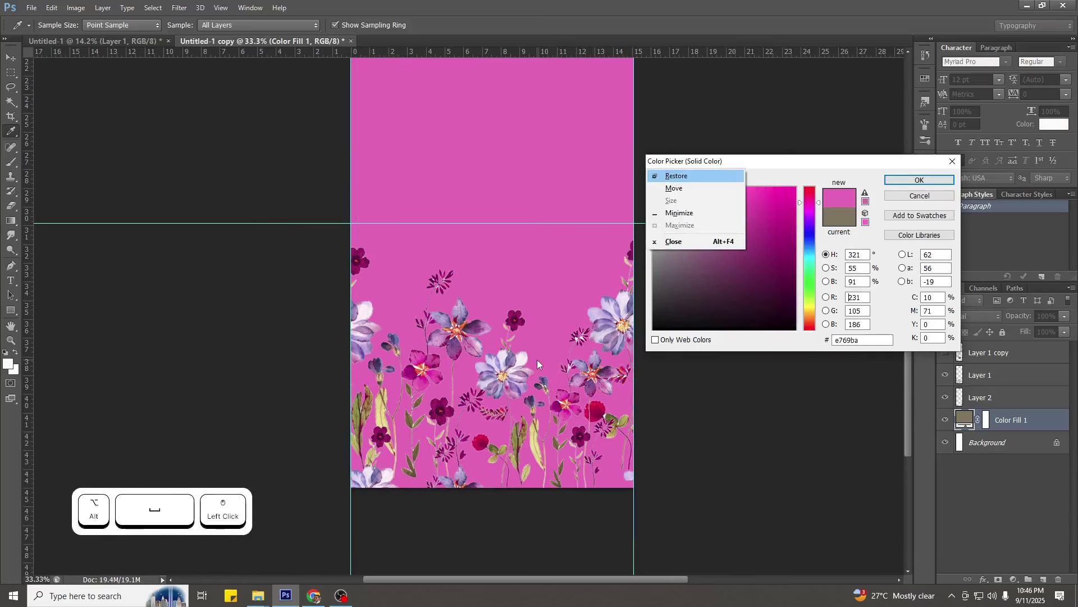
Mute the background fill to a dusty pink of the same hue and apply it.
click(720, 245)
click(716, 216)
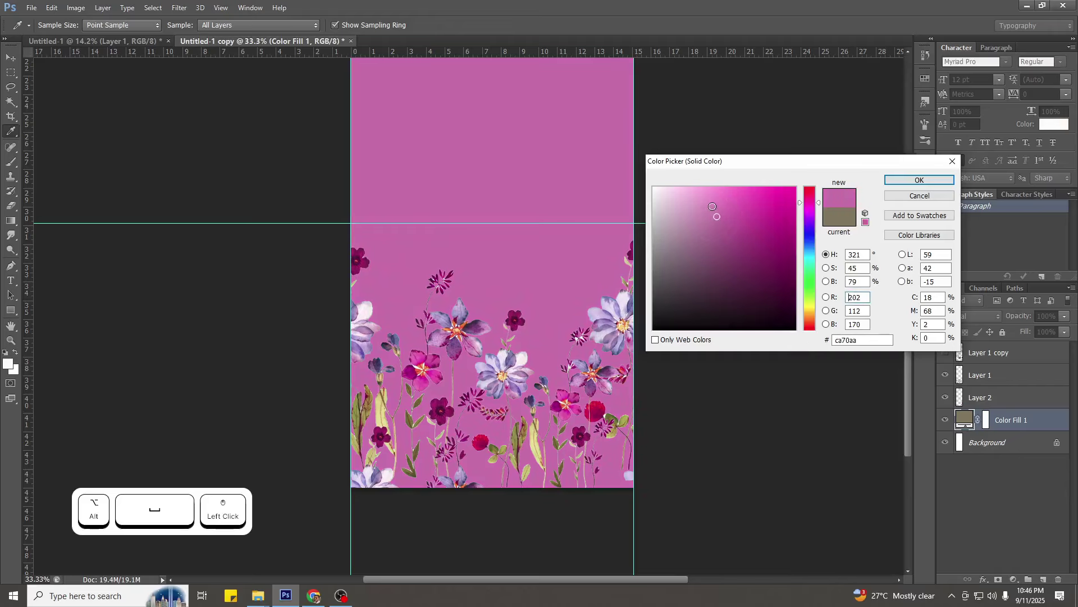
click(712, 207)
click(709, 224)
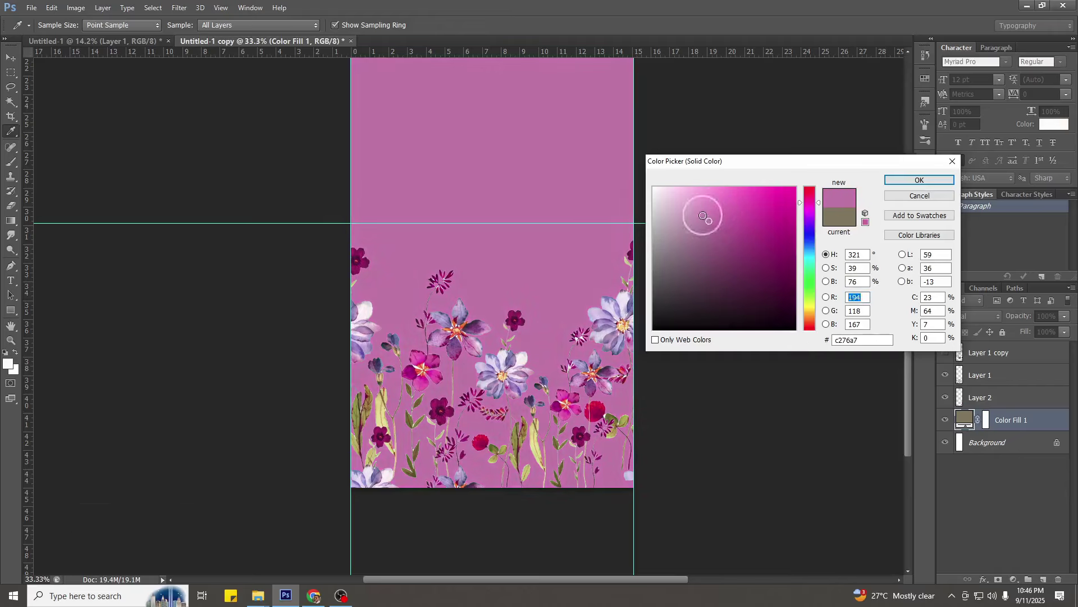
click(705, 223)
key(Return)
key(ctrl+0)
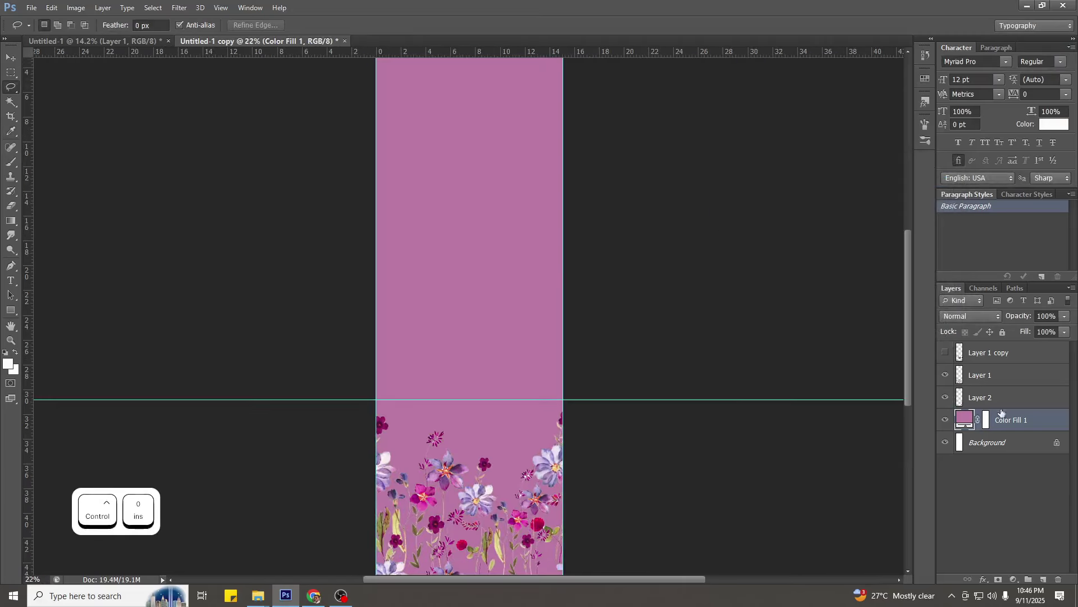
Reopen the Color Fill 1 colour, compare darker shades of the same hue, and apply a deep magenta-purple.
double_click(964, 419)
click(712, 238)
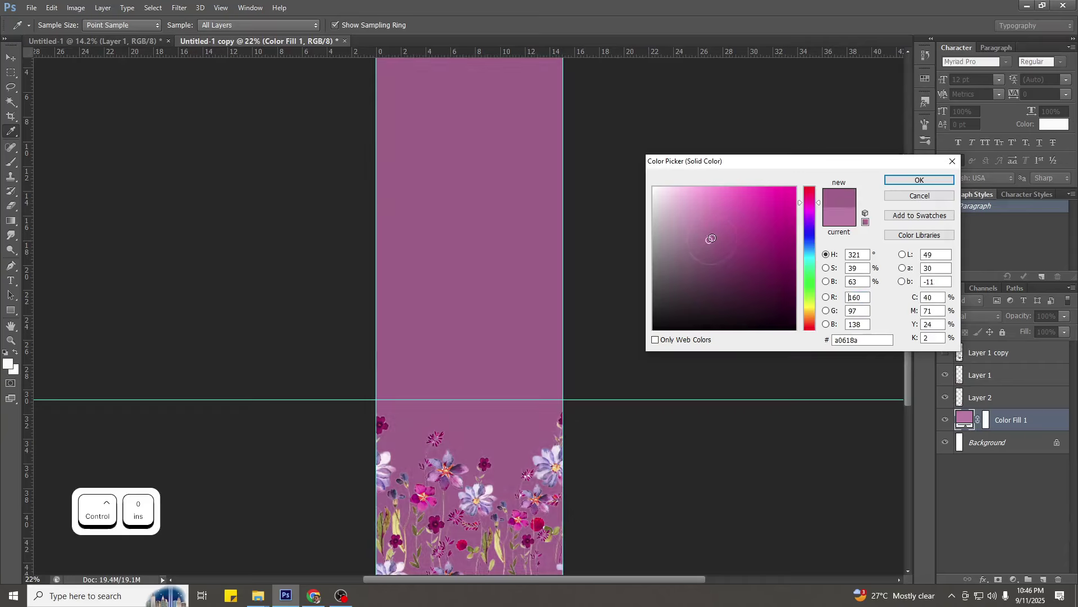
mouse_move(725, 229)
mouse_down()
mouse_move(743, 203)
mouse_move(718, 220)
mouse_move(713, 259)
mouse_up()
click(729, 253)
click(749, 248)
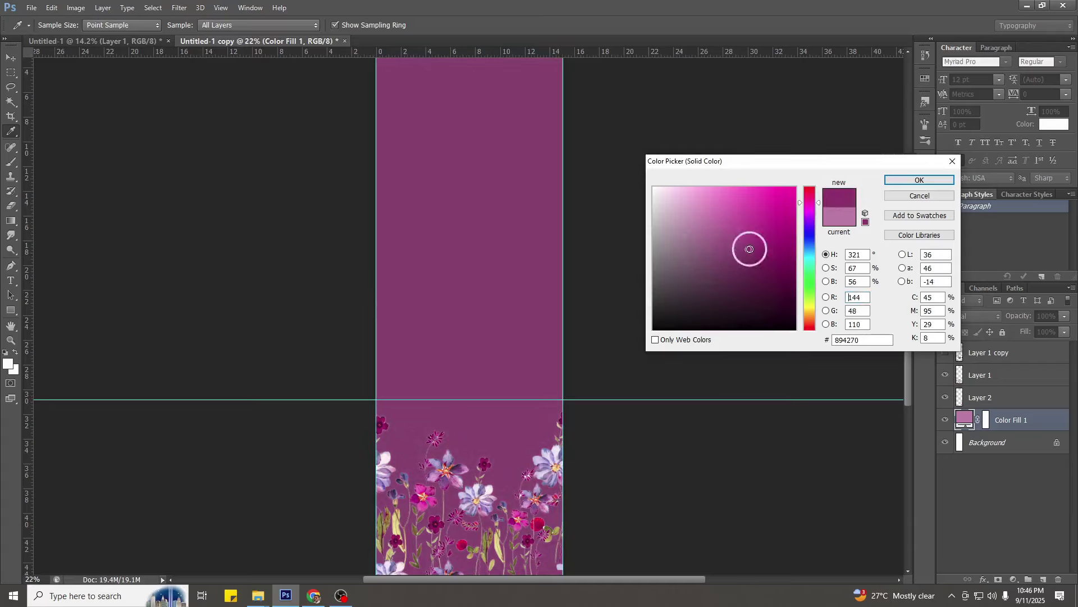
click(707, 255)
click(724, 230)
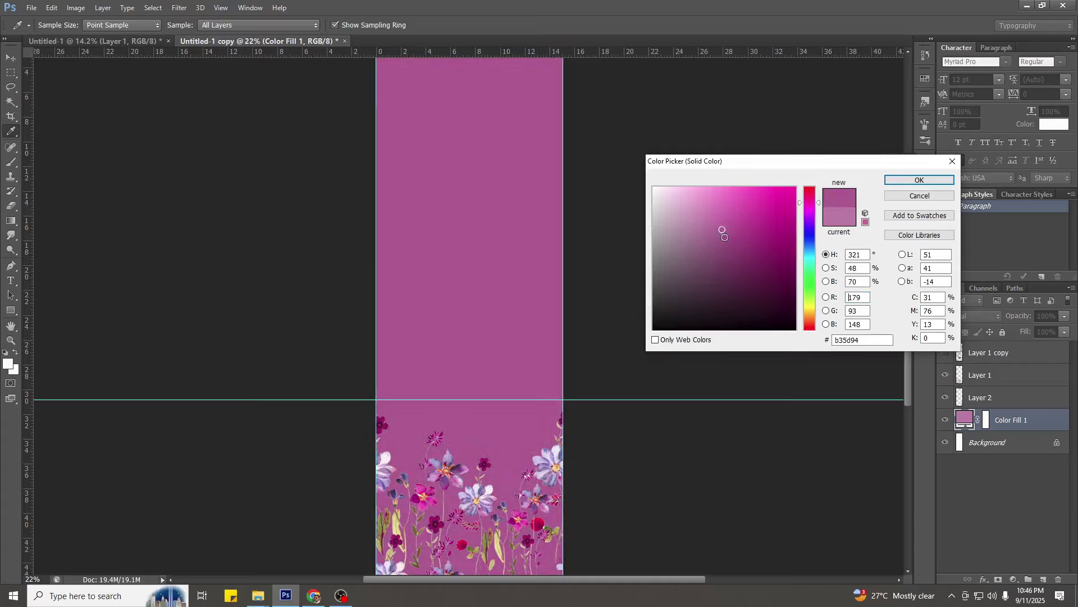
click(725, 237)
key(Return)
key(ctrl+0)
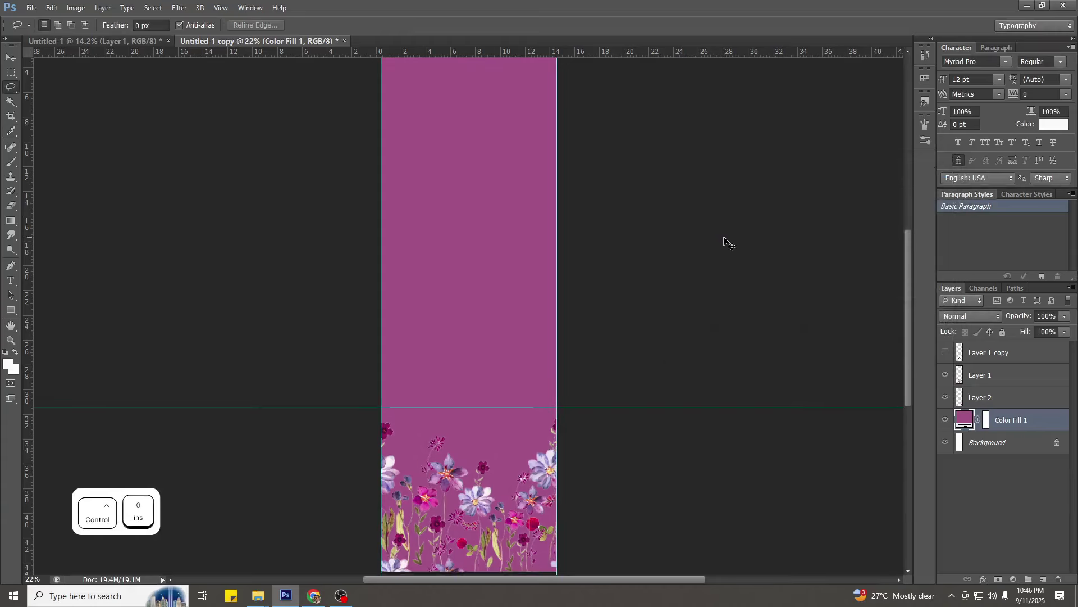
Hide the guides and inspect the floral border against the recoloured background.
key(ctrl+h)
scroll(487, 508, up, 7)
drag(487, 508, 654, 395)
drag(821, 375, 438, 481)
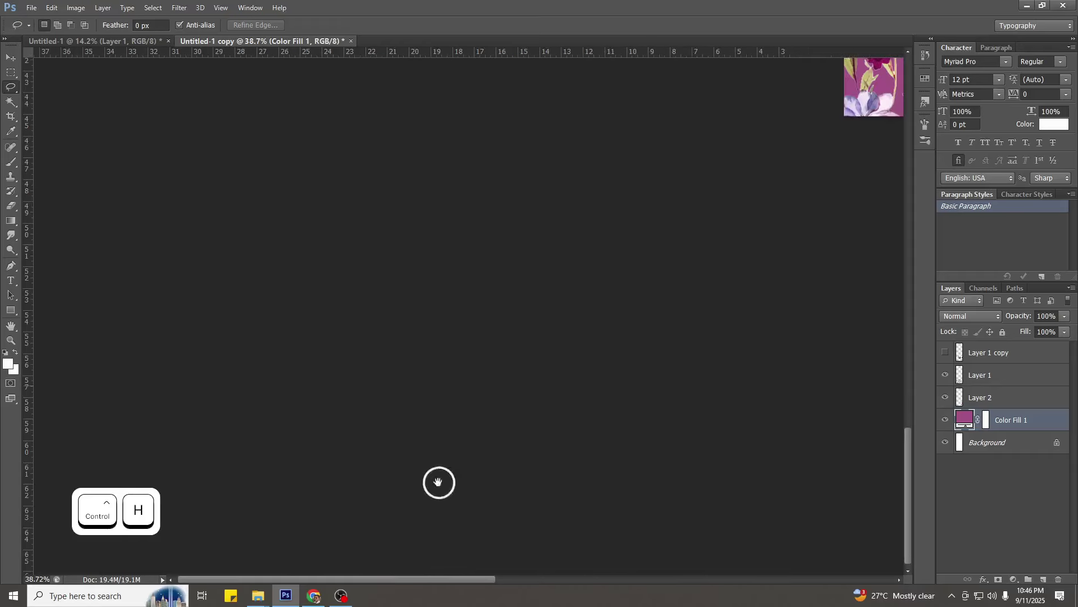
scroll(413, 278, down, 5)
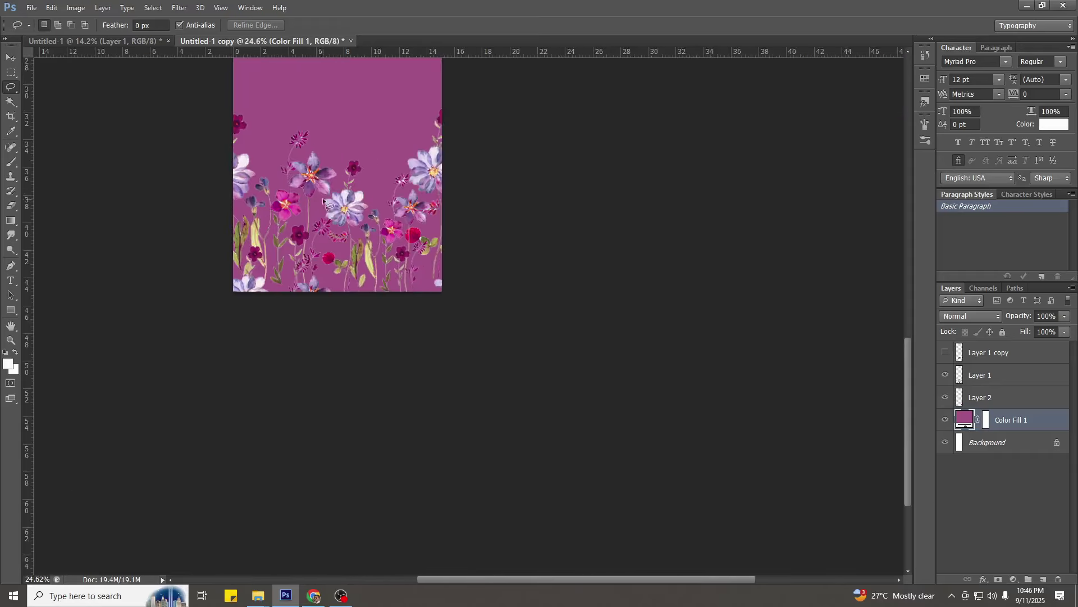
scroll(321, 196, up, 6)
drag(368, 248, 511, 375)
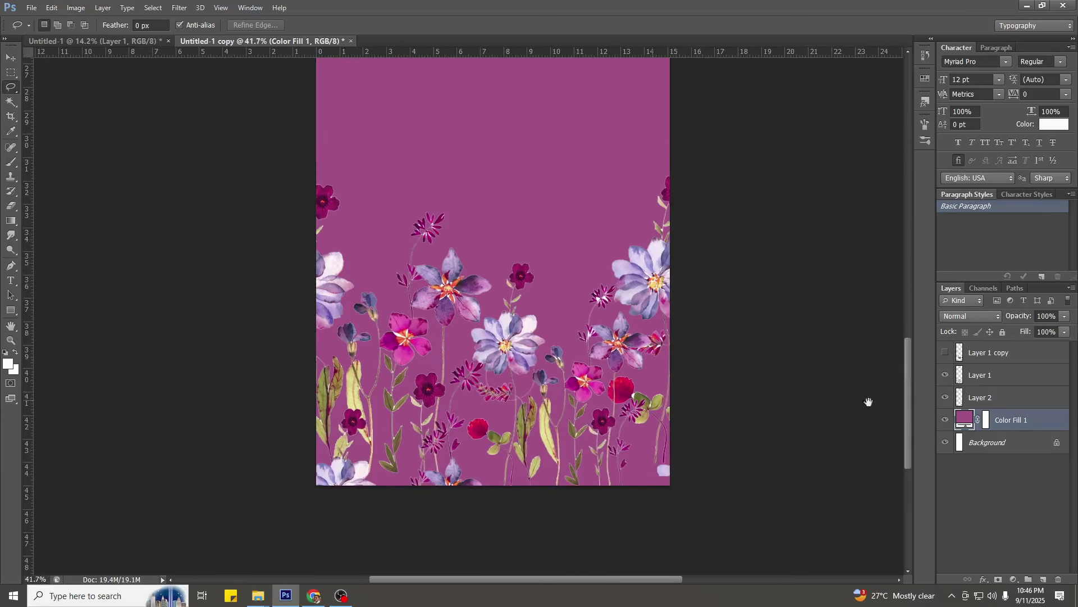
Lighten and mute the Color Fill 1 background to the dusty mauve b2769d and apply it.
double_click(967, 420)
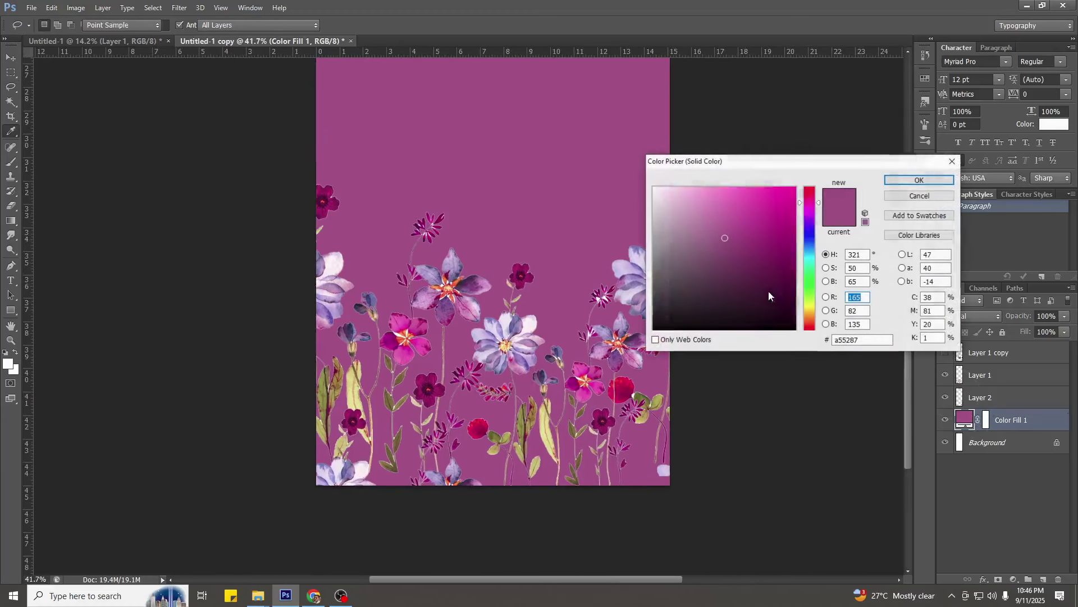
click(698, 234)
click(701, 230)
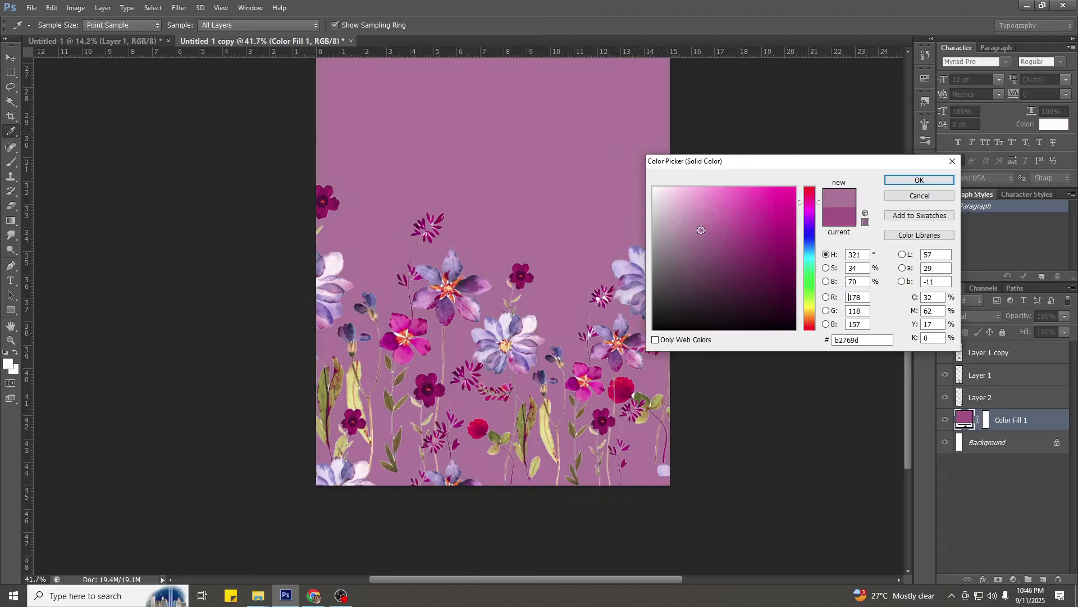
key(Return)
scroll(481, 384, down, 6)
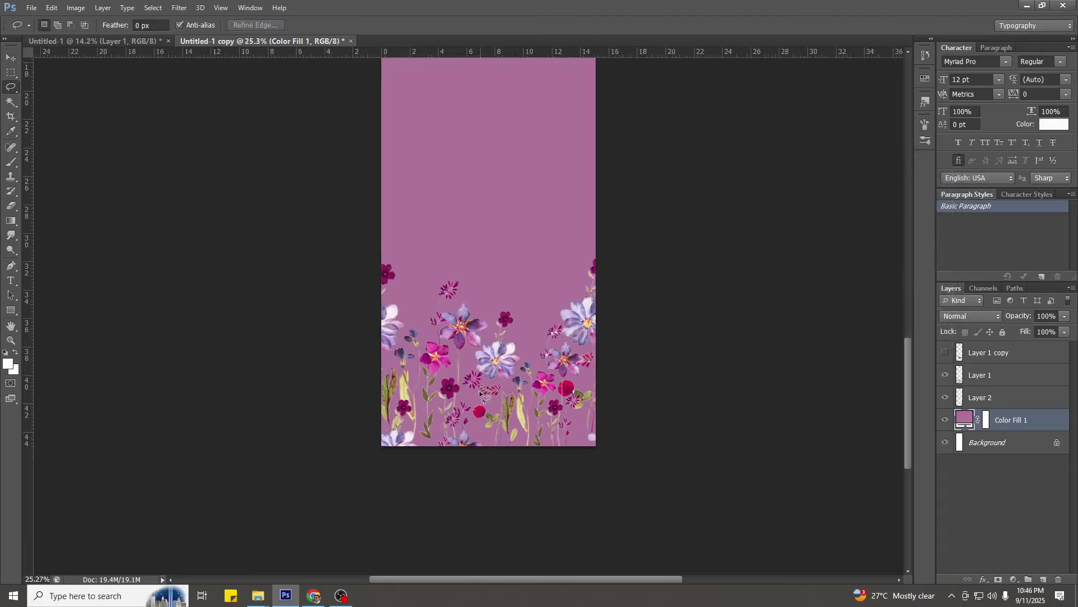
scroll(480, 420, up, 2)
Toggle Layer 1's visibility to check its contents, and merge it down into Layer 2.
click(992, 376)
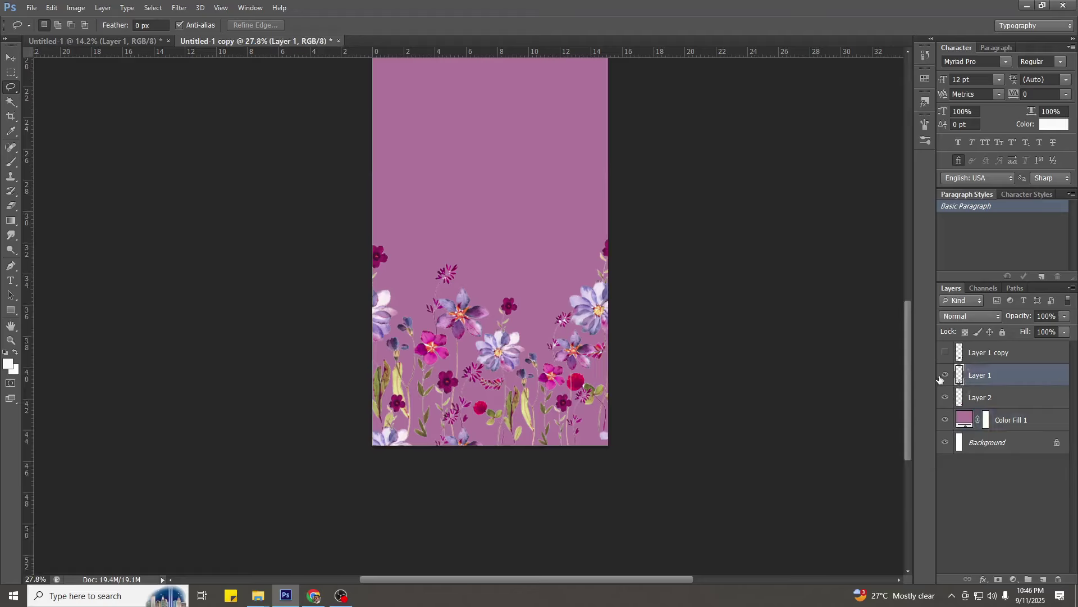
click(945, 375)
click(945, 374)
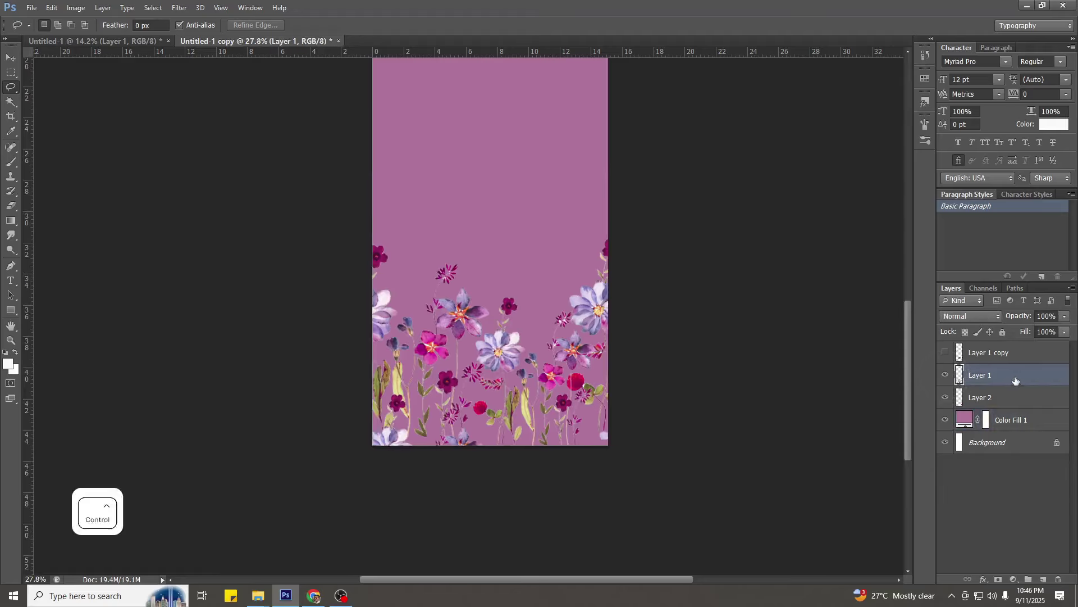
key(ctrl+e)
Add a Hue/Saturation adjustment clipped to Layer 2, colorized with hue 177 and saturation 23, in Color blend mode.
click(1013, 580)
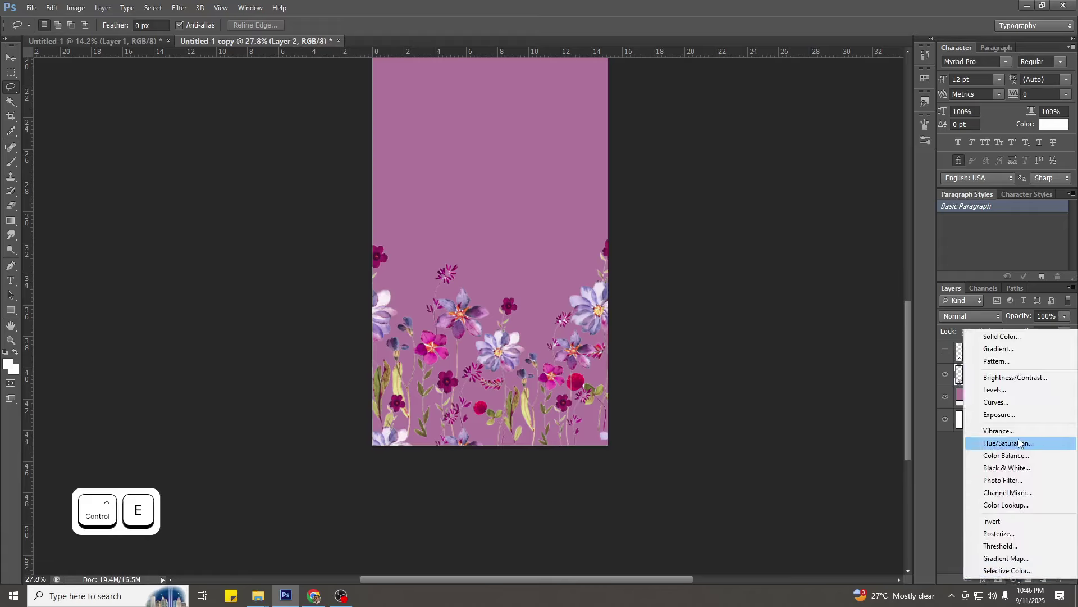
click(1000, 444)
click(994, 266)
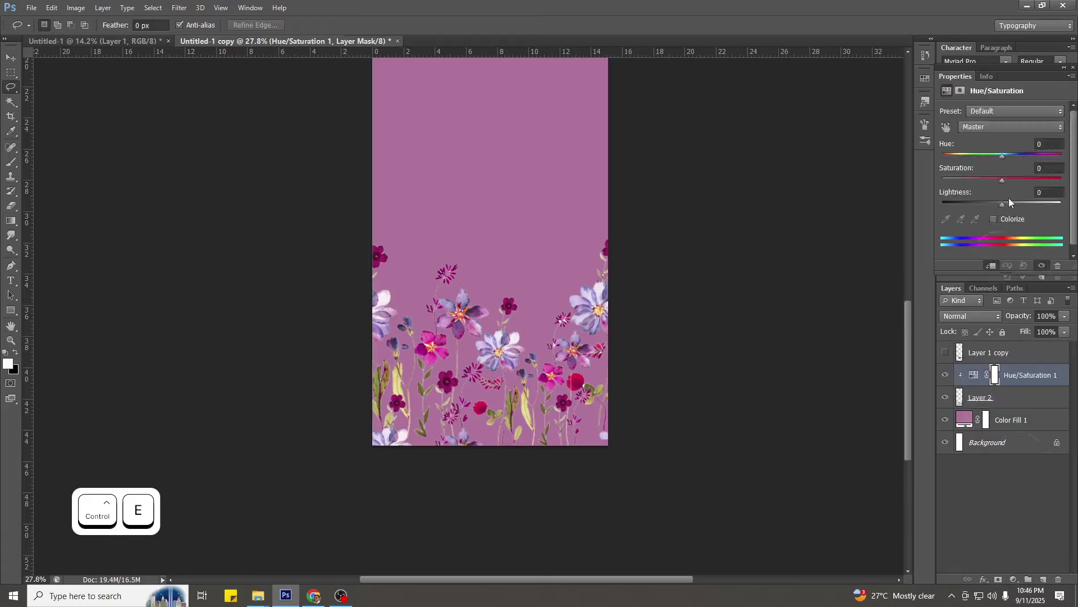
click(1004, 218)
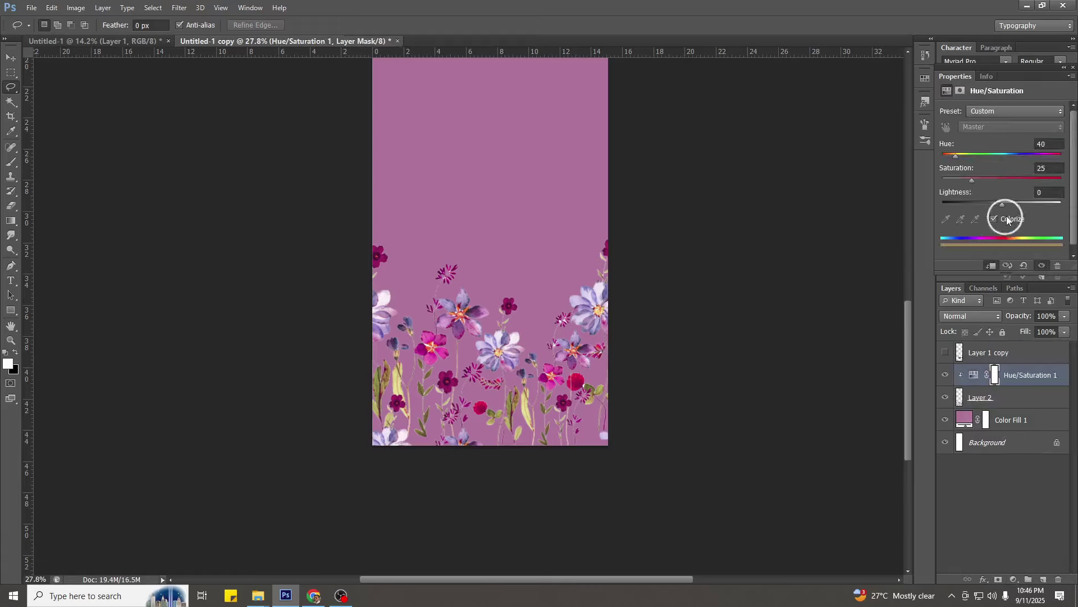
click(1006, 179)
click(1007, 153)
mouse_move(1007, 155)
mouse_down()
mouse_move(1026, 153)
mouse_move(988, 179)
mouse_move(976, 153)
mouse_move(1001, 158)
mouse_up()
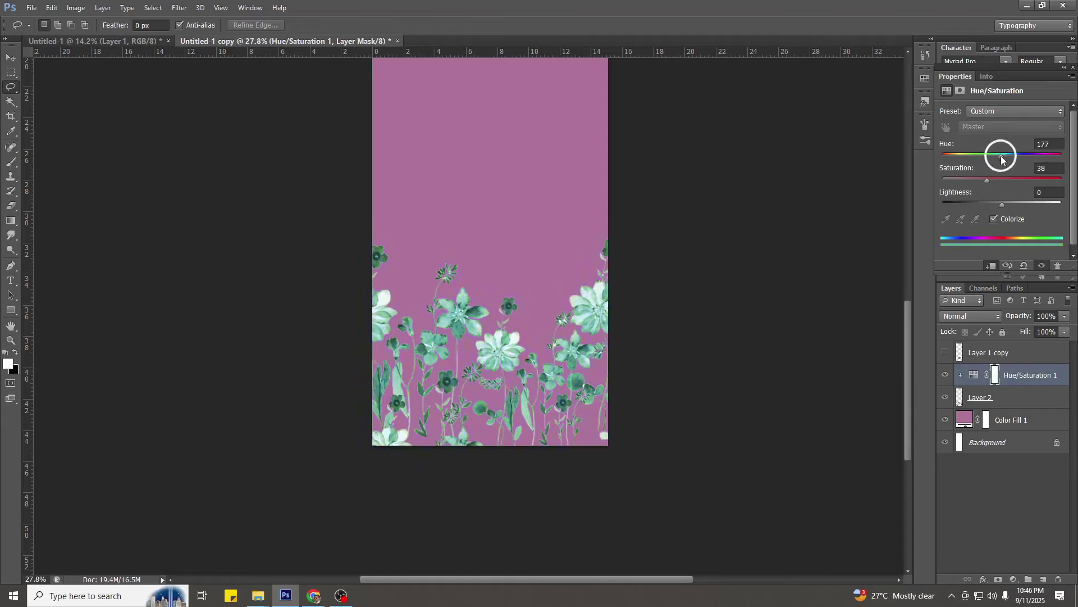
click(971, 181)
click(961, 315)
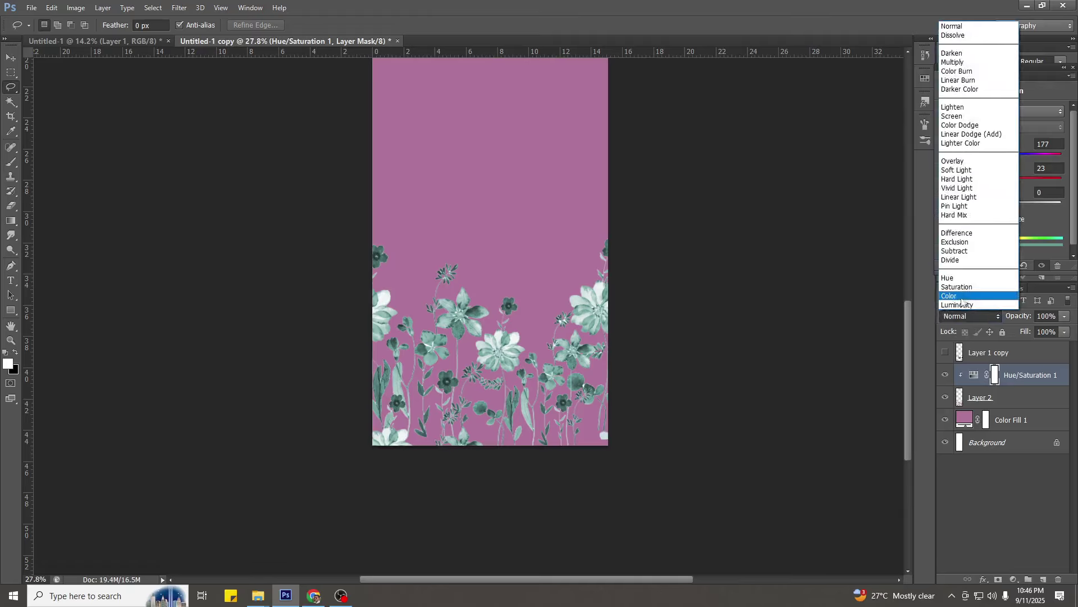
click(955, 289)
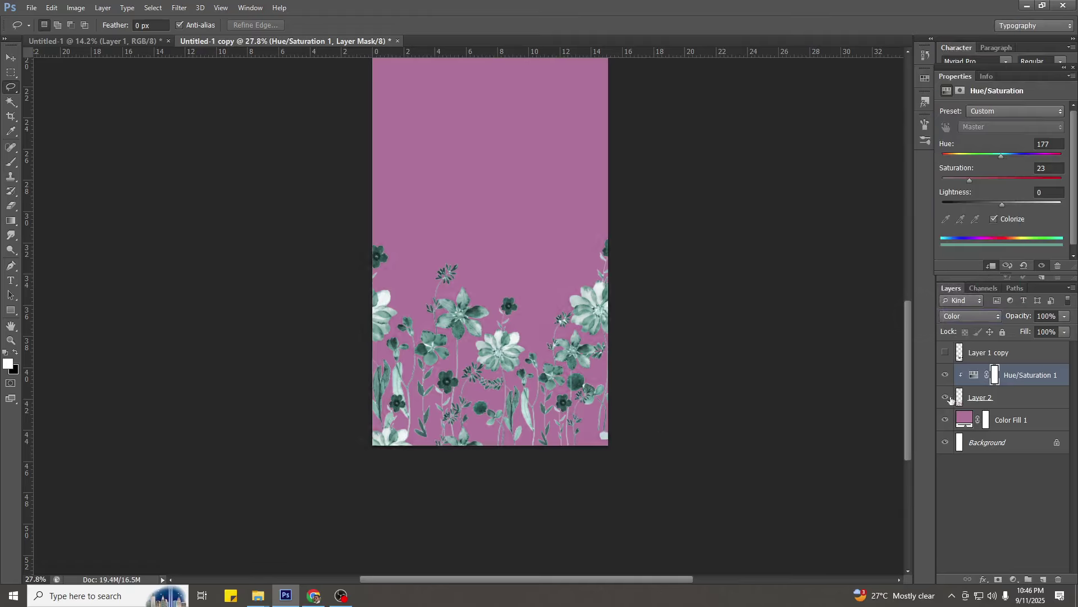
Hide the Hue/Saturation adjustment and start a Color Range selection on Layer 2 from a leaf, previewed as Black Matte.
click(991, 397)
click(946, 374)
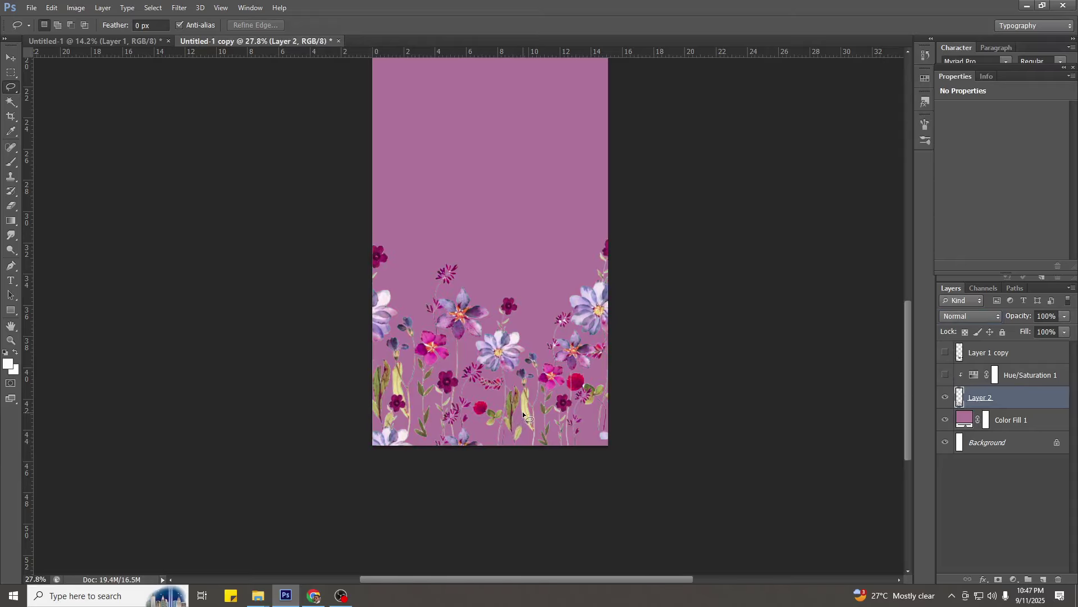
scroll(516, 420, up, 5)
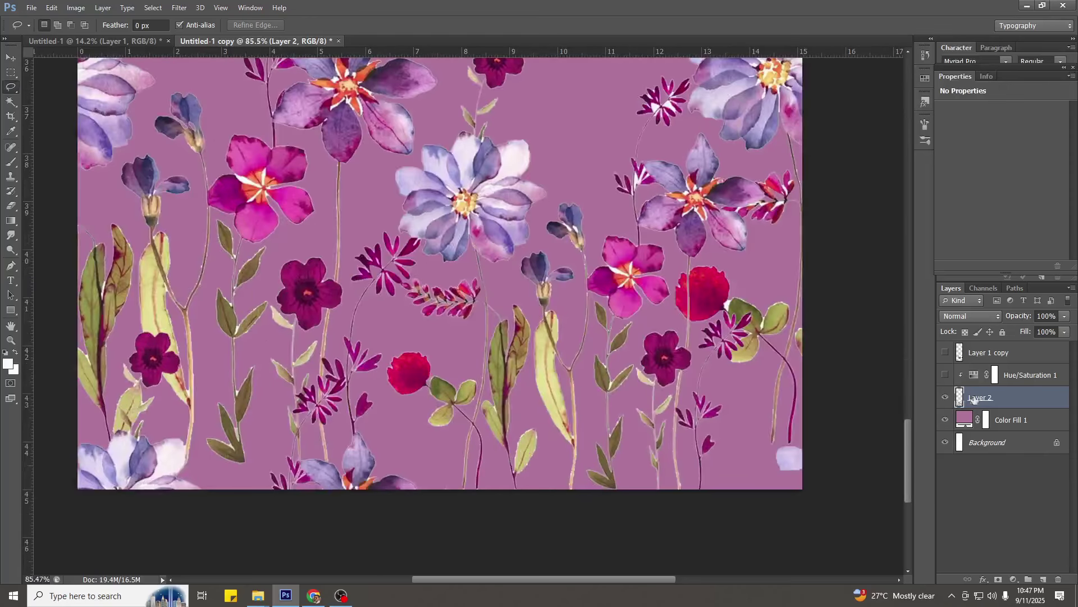
key(alt+s)
key(c)
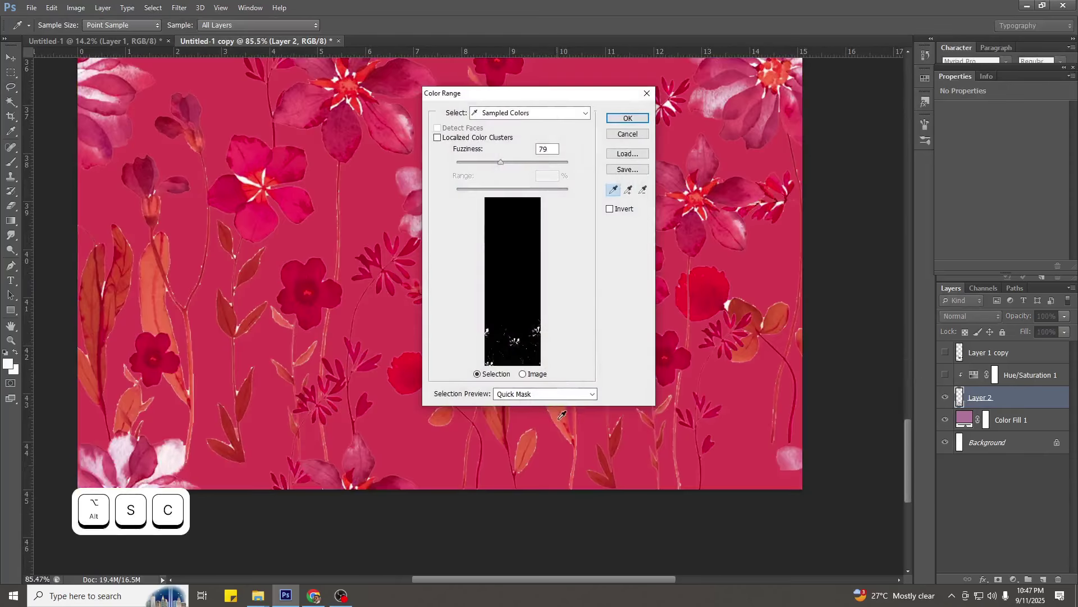
click(562, 418)
drag(559, 90, 774, 104)
click(753, 409)
click(753, 447)
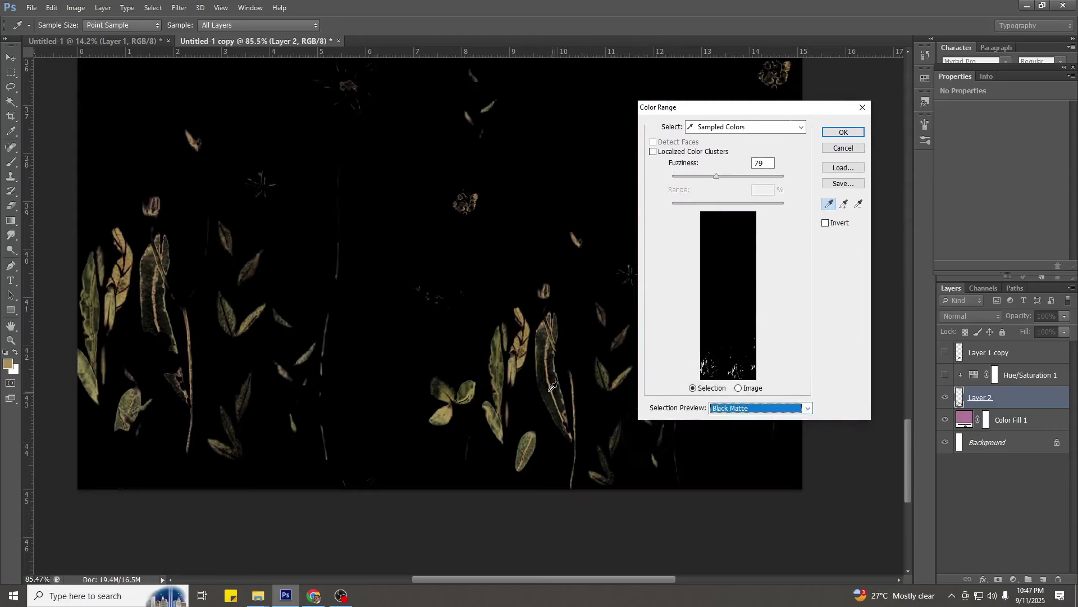
Sample the leaf tones in Color Range with Invert enabled, apply it, and invert the selection to isolate the leaves and stems.
click(547, 383)
click(545, 384)
click(559, 408)
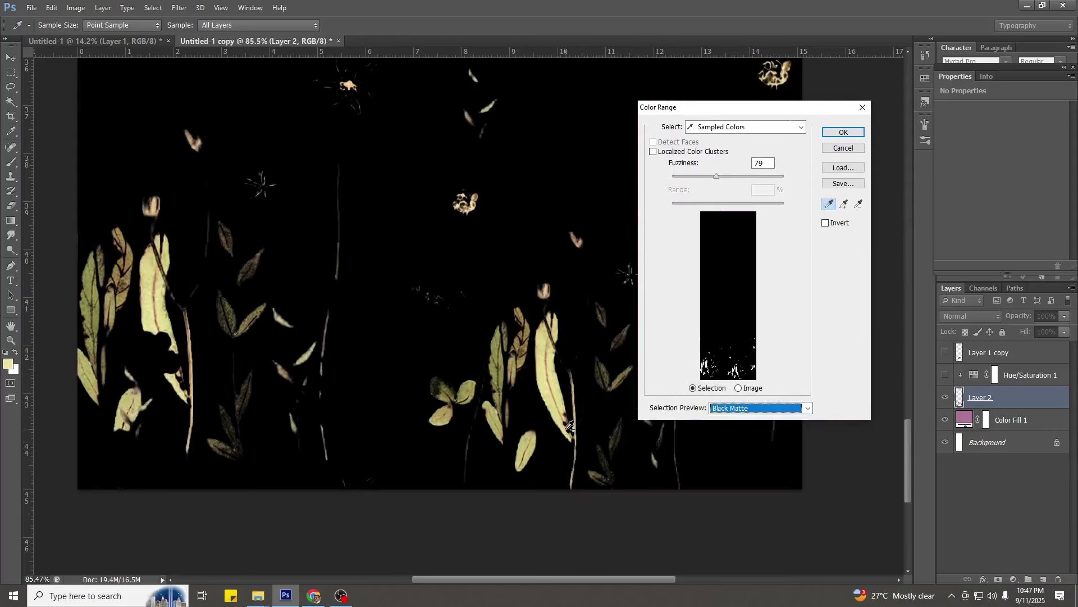
click(826, 223)
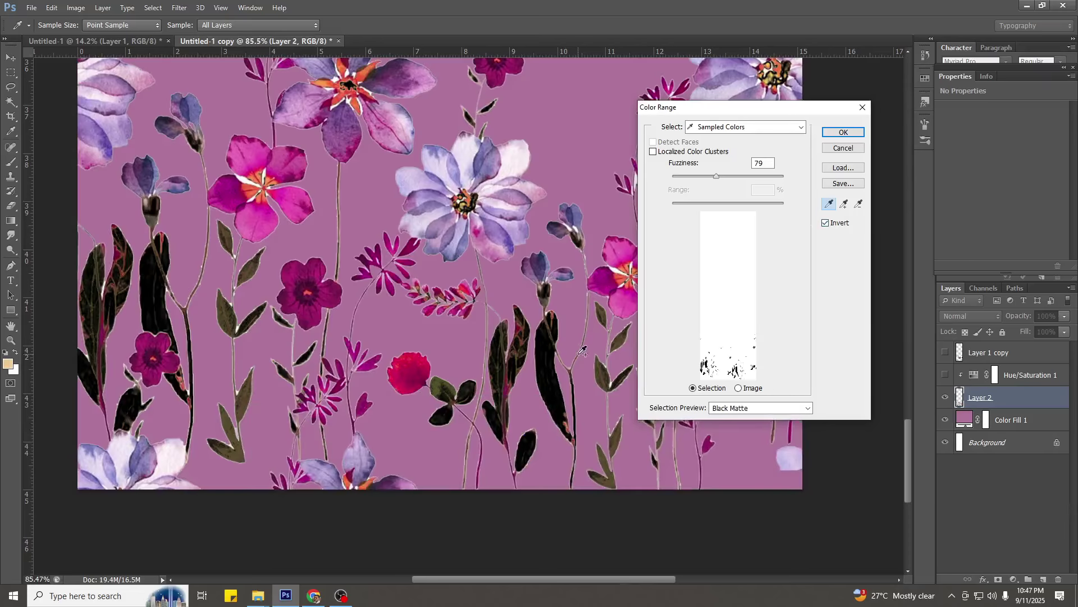
click(603, 375)
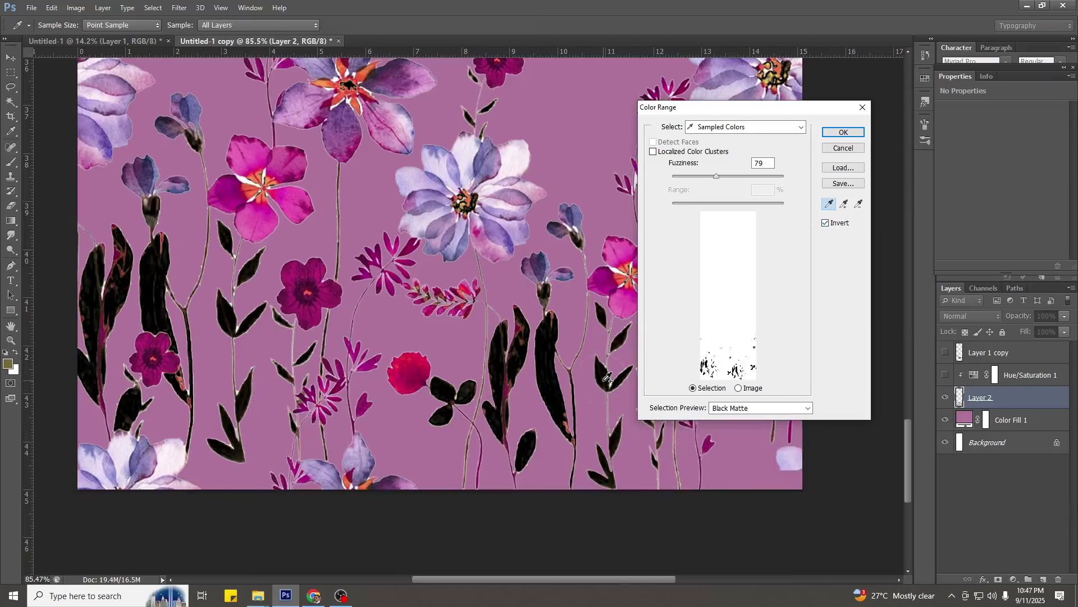
click(520, 353)
click(504, 360)
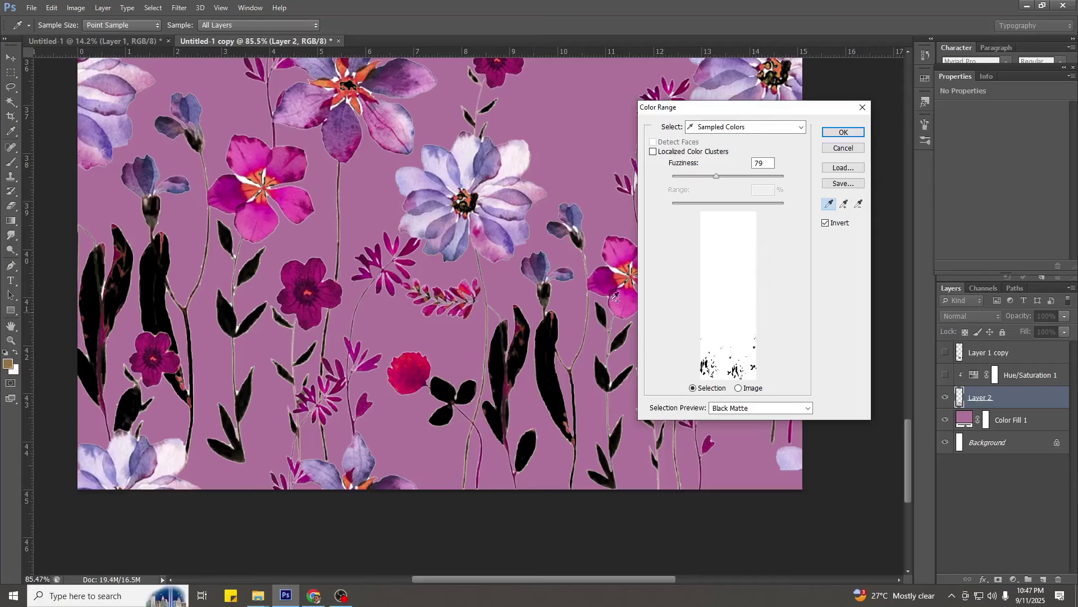
click(843, 133)
key(l)
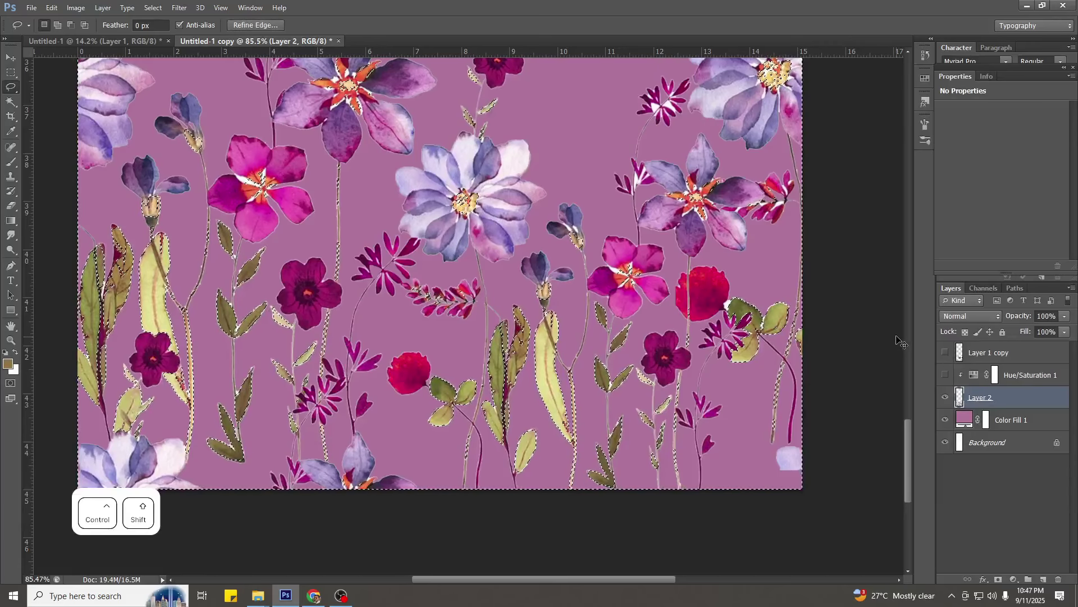
key(ctrl+shift+i)
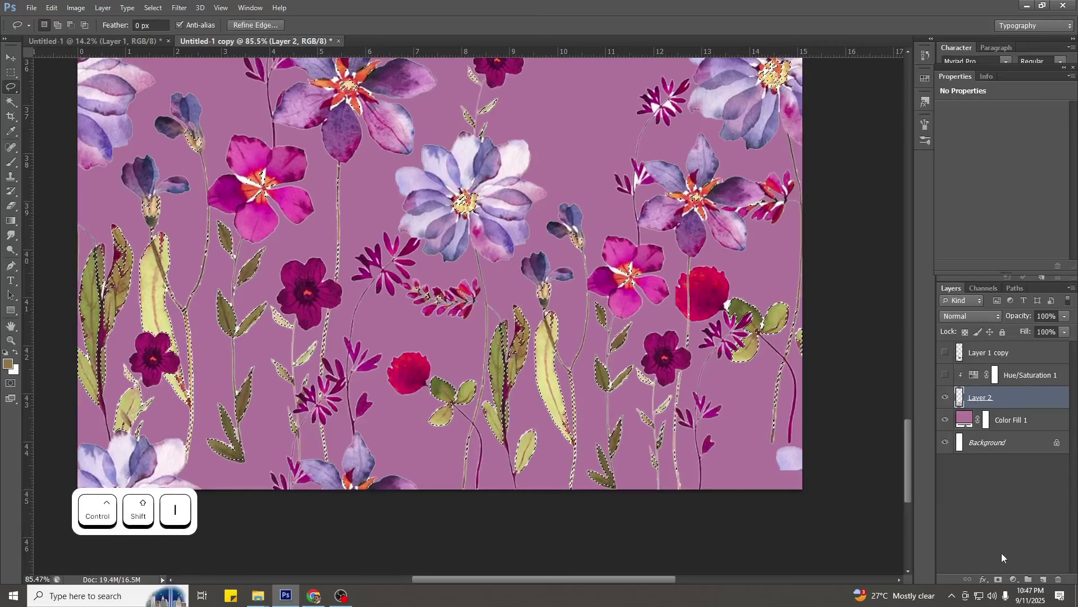
Show the Hue/Saturation adjustment and limit it to the leaves by inverting its mask inside the selection, deselecting, and inverting the whole mask.
click(946, 374)
click(995, 381)
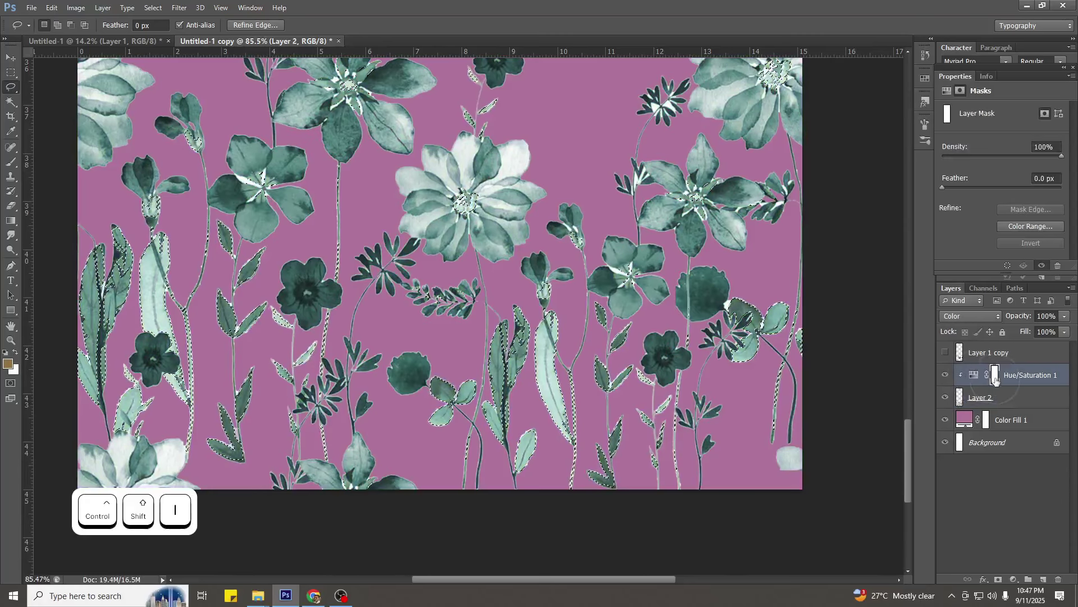
key(ctrl+i)
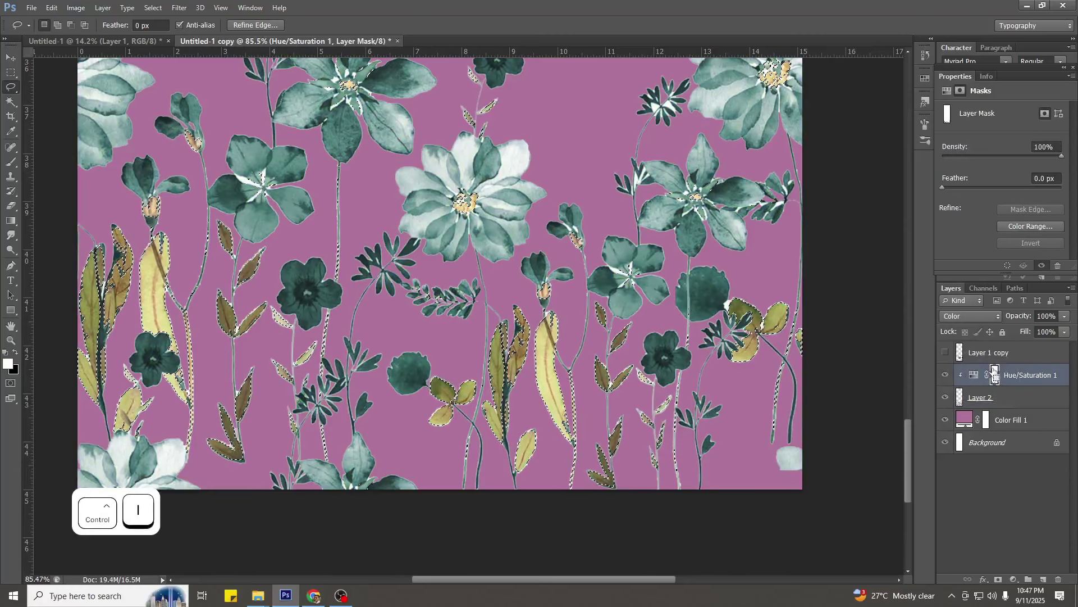
key(ctrl+d)
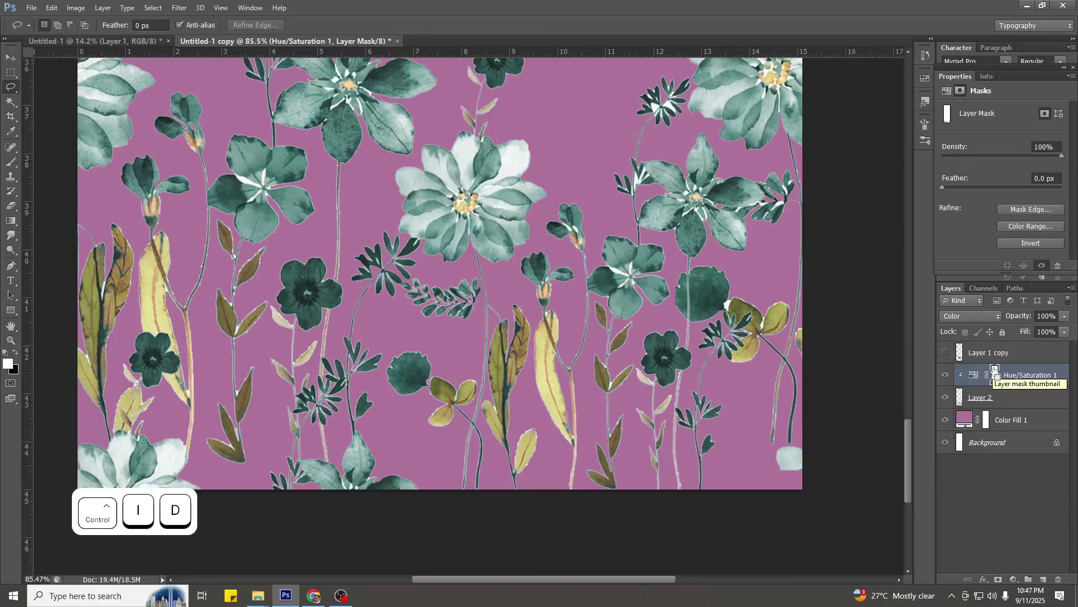
key(ctrl+i)
scroll(636, 362, down, 5)
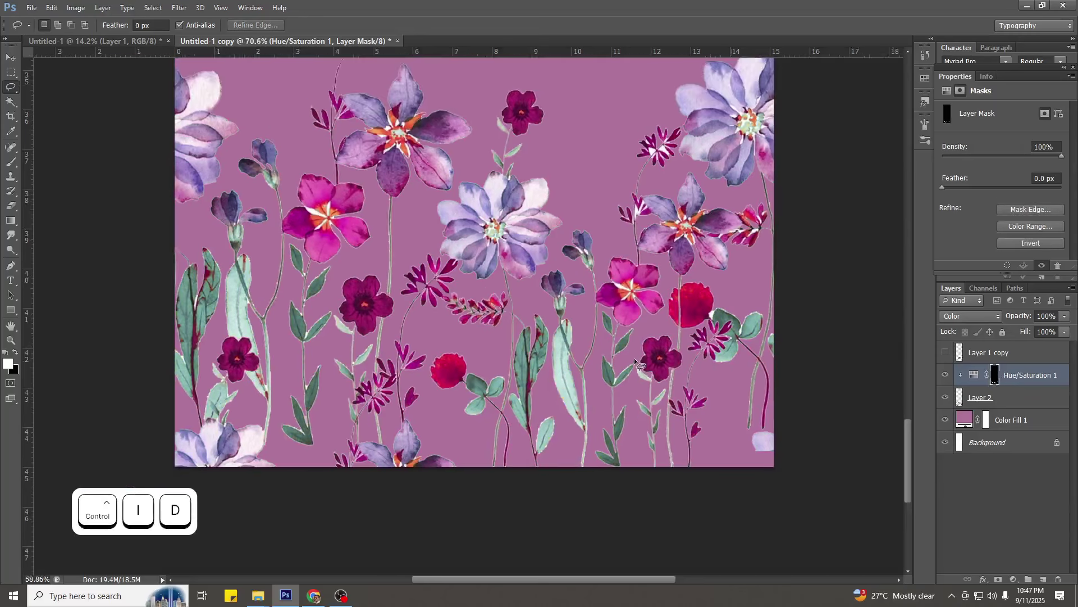
scroll(638, 388, up, 1)
Set the leaves' Hue/Saturation adjustment to lightness -20 and hue 301, using Normal blend mode.
click(971, 375)
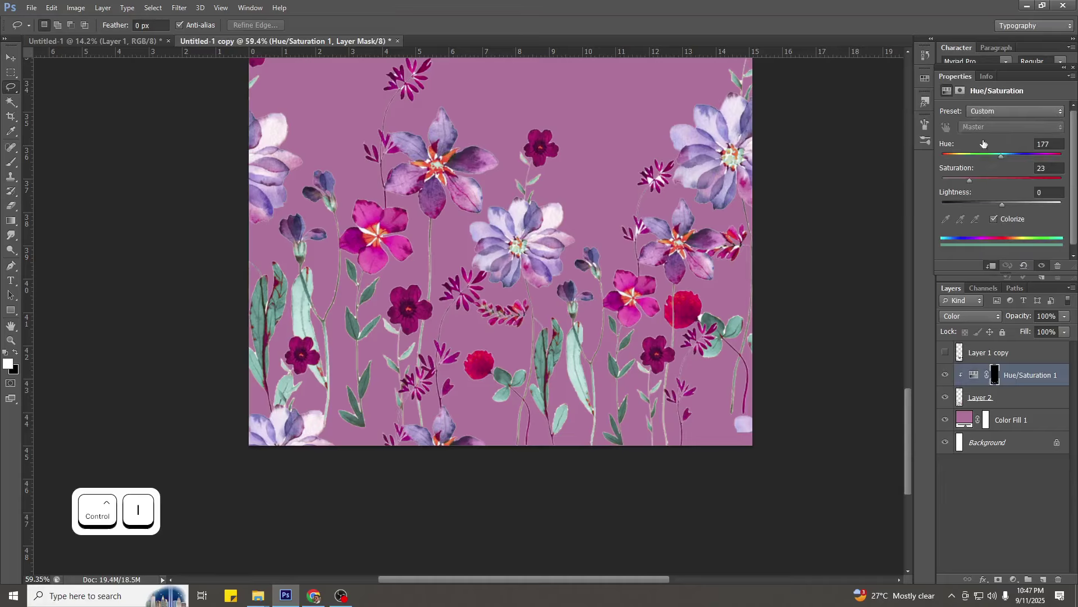
drag(998, 206, 990, 207)
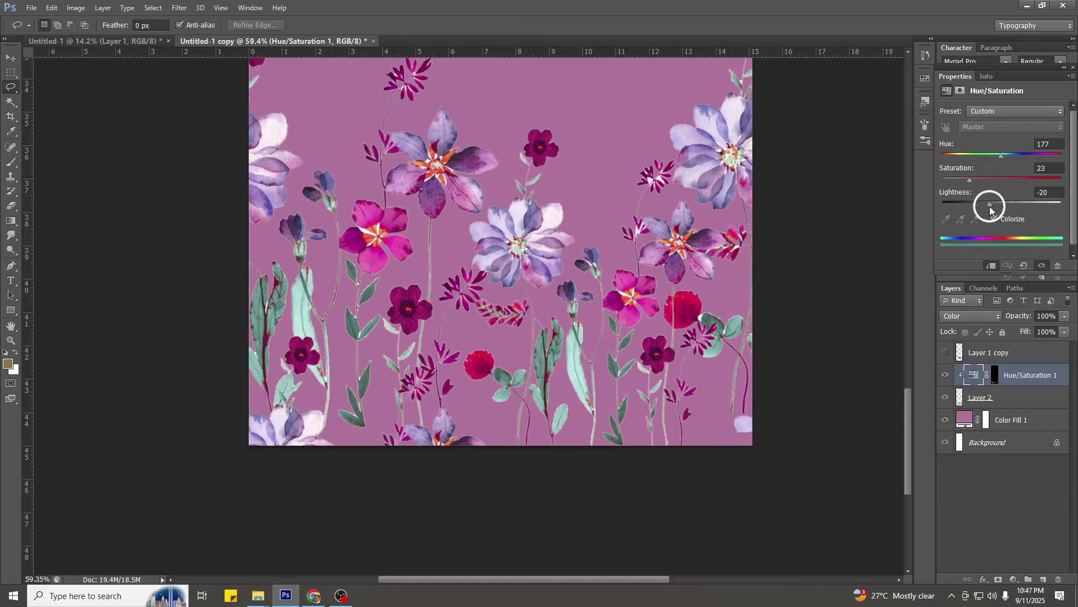
click(960, 315)
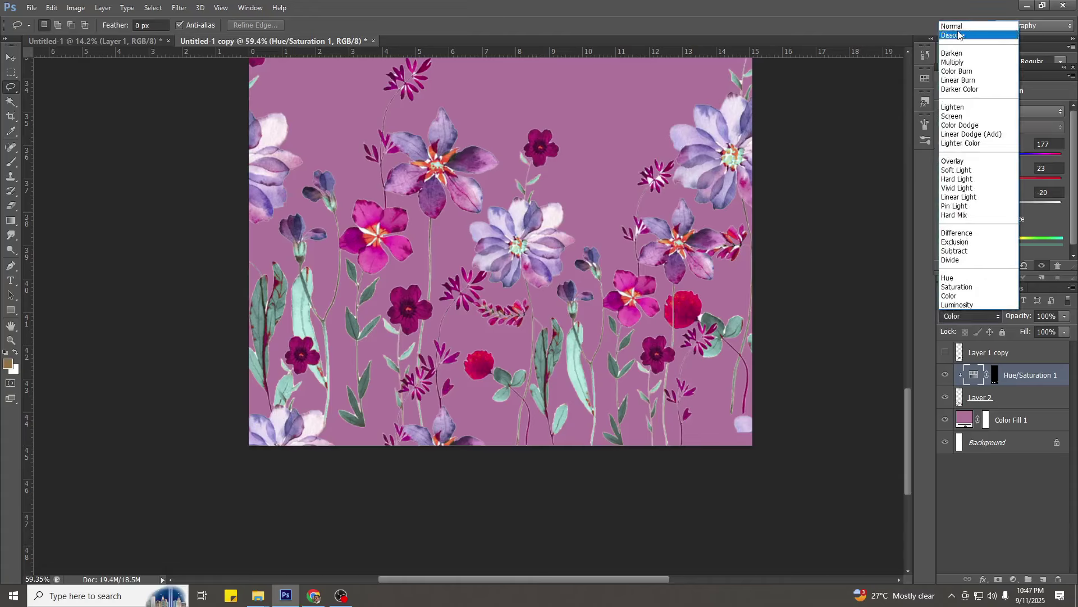
click(956, 26)
click(1033, 154)
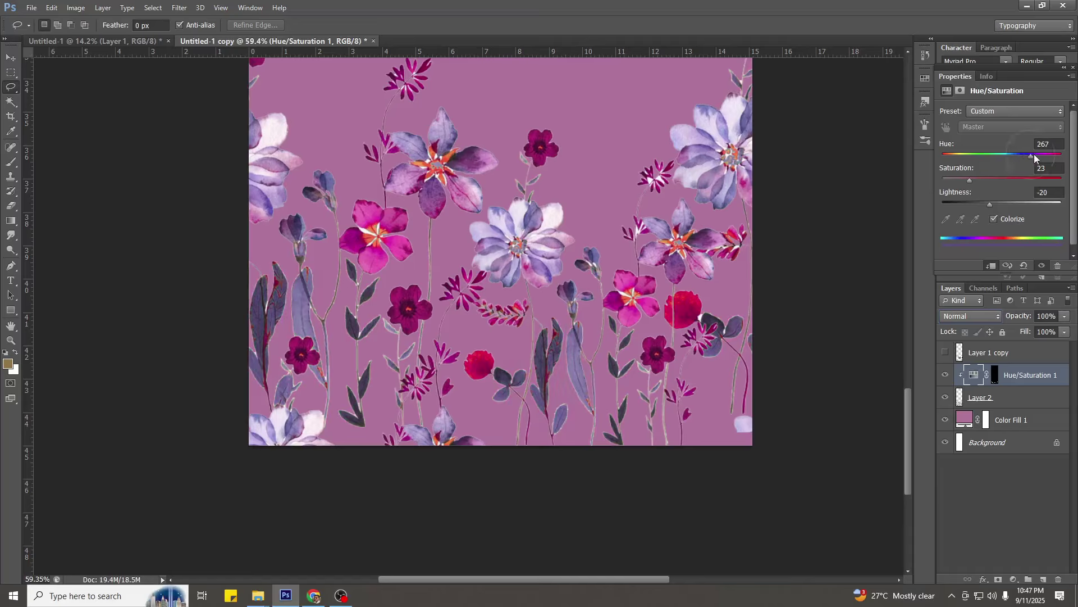
drag(1034, 155, 1043, 152)
scroll(612, 413, down, 13)
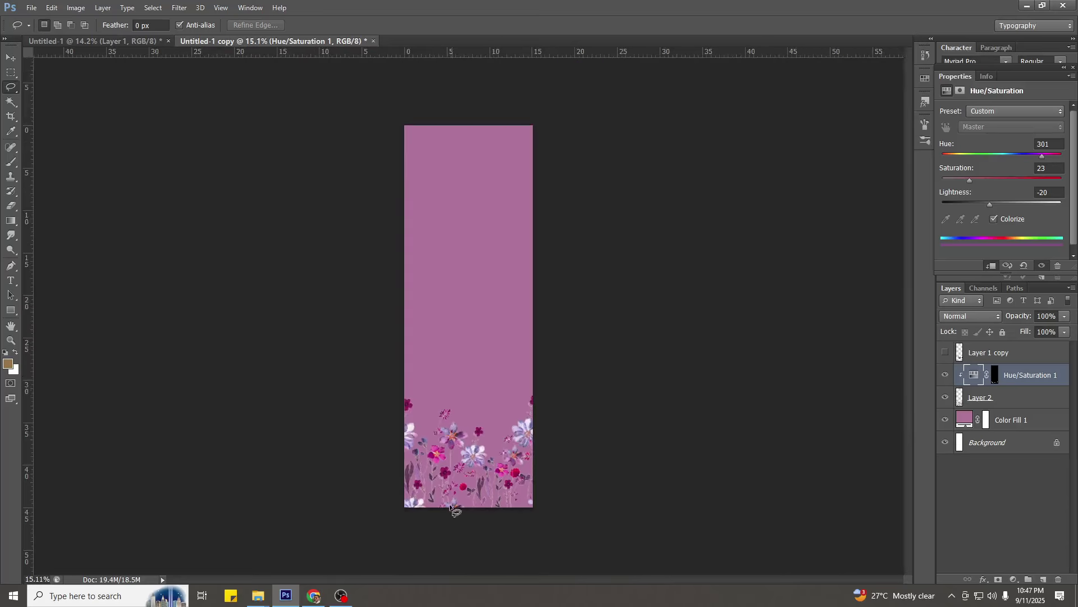
scroll(450, 507, up, 6)
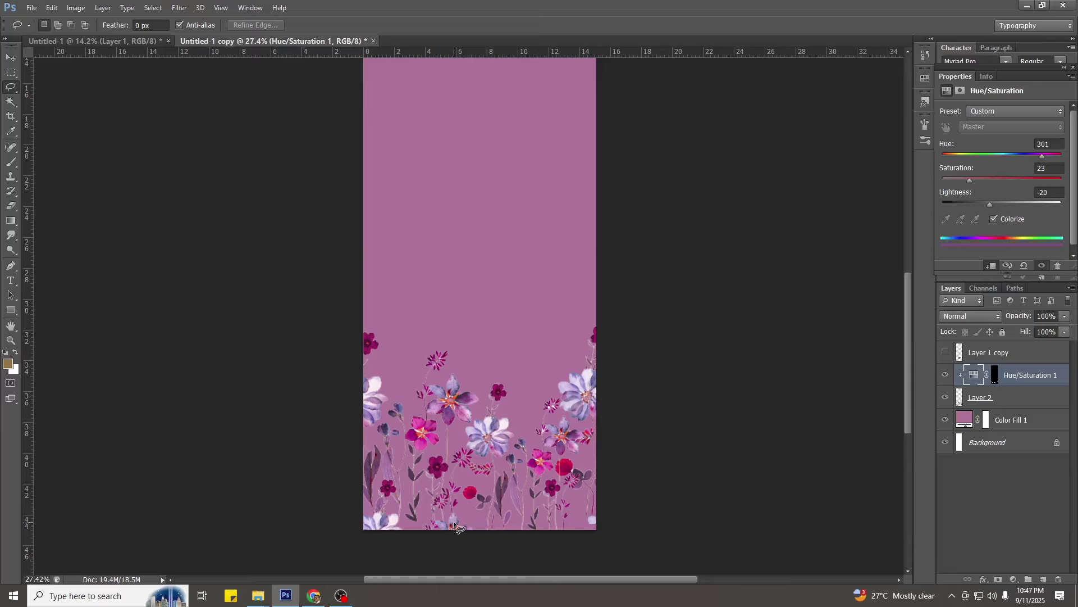
Sample a foreground colour from the magenta flower and adjust it to a dark plum.
key(i)
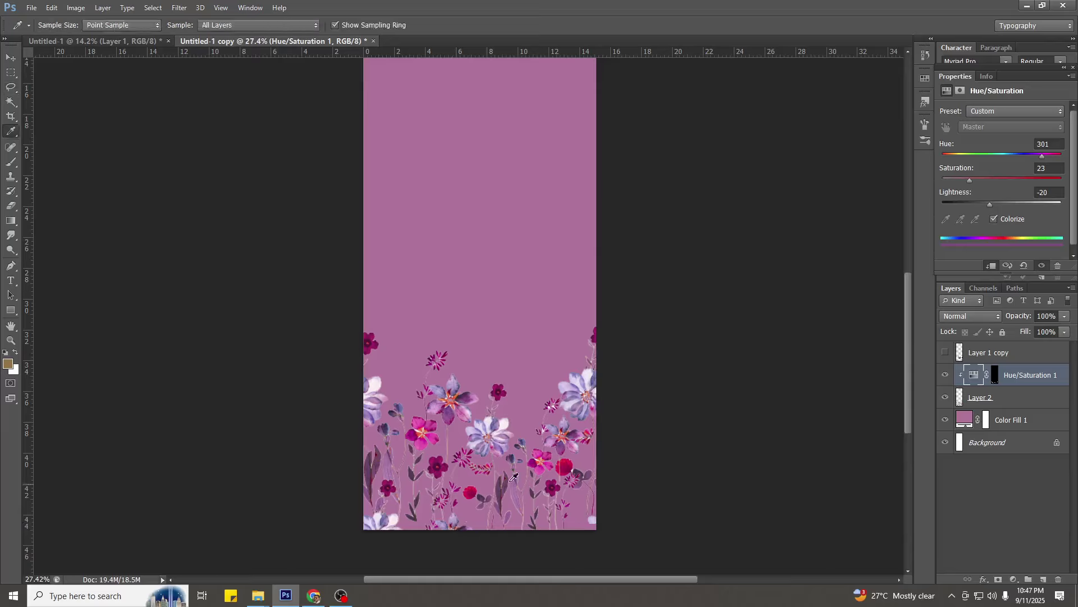
click(542, 453)
click(8, 363)
drag(725, 250, 732, 259)
key(Return)
Create a new Normal layer at 100% opacity directly above the Color Fill 1 layer.
click(1050, 426)
key(ctrl+shift+n)
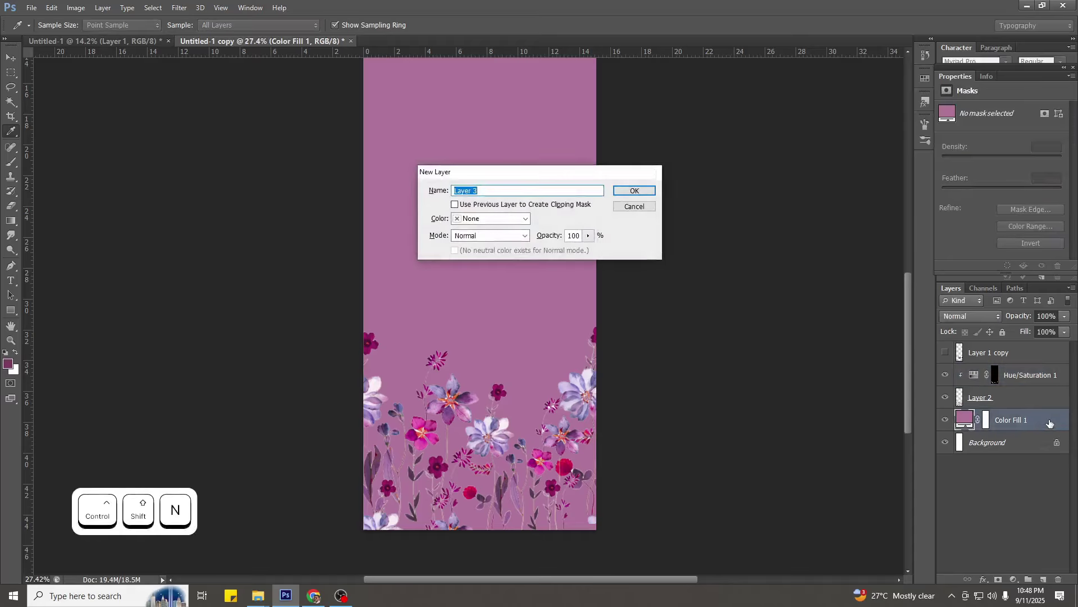
key(Return)
Set up the Gradient tool with the Foreground to Transparent preset.
key(g)
click(12, 224)
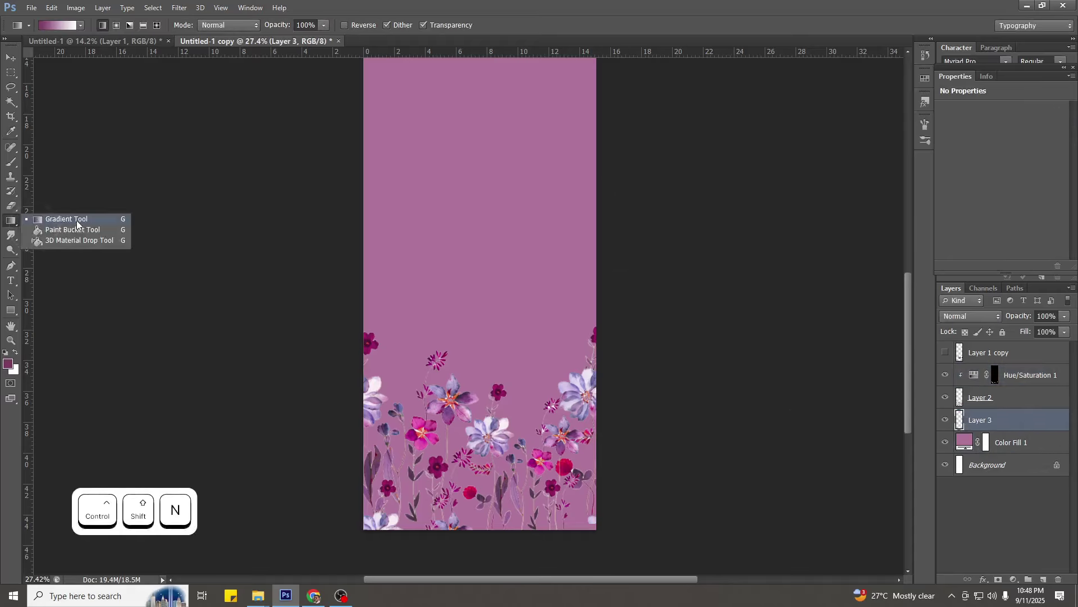
click(85, 98)
click(57, 25)
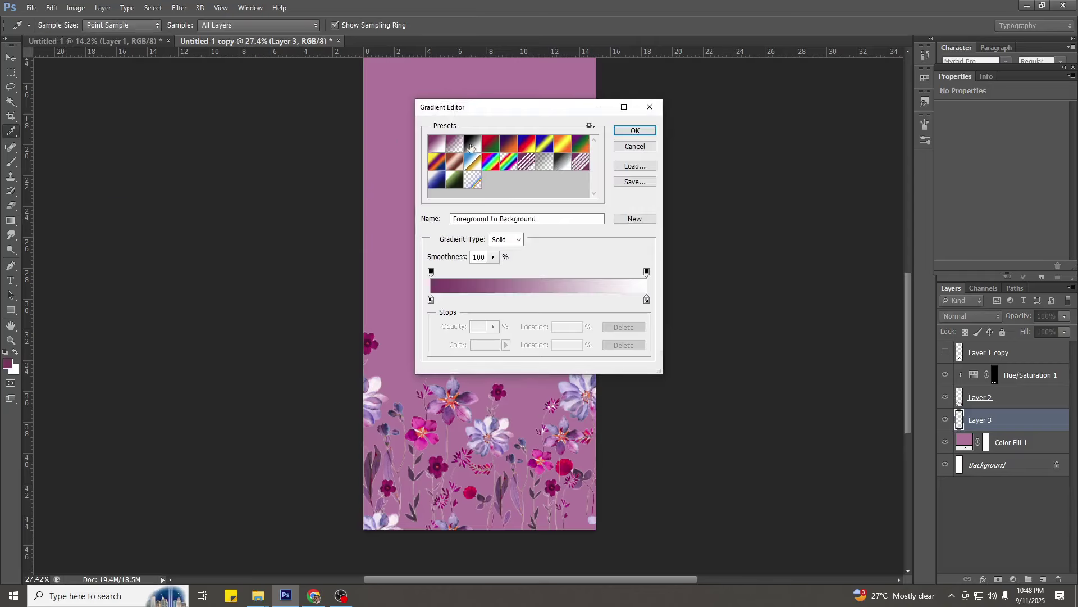
double_click(459, 145)
click(657, 201)
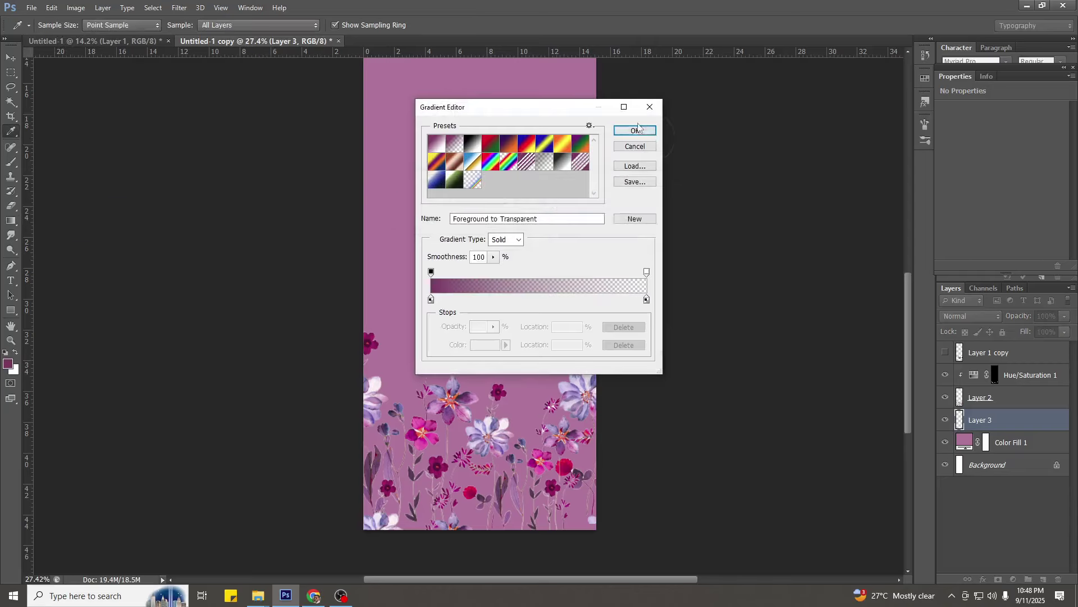
click(635, 131)
Show the guides and draw an upward plum gradient behind the flowers, fading out just above the horizontal guide.
key(ctrl+h)
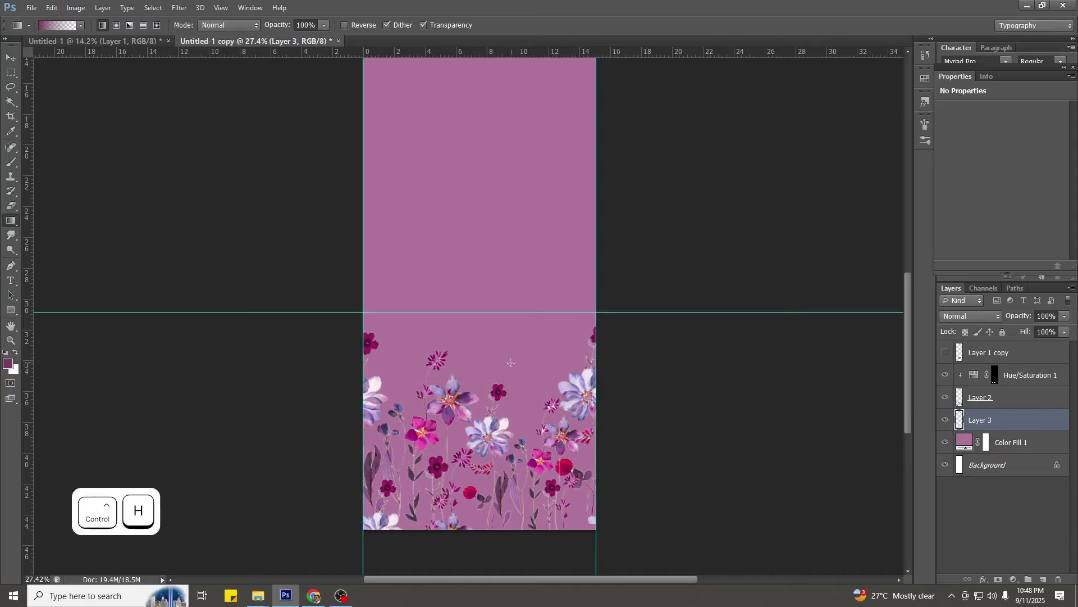
drag(502, 374, 514, 291)
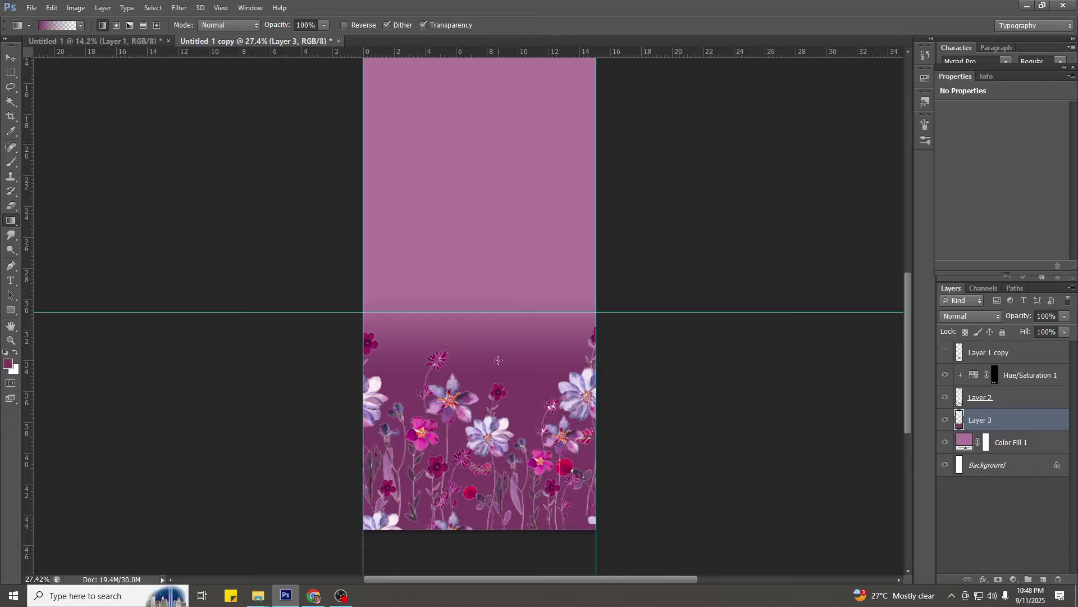
key(ctrl+Return)
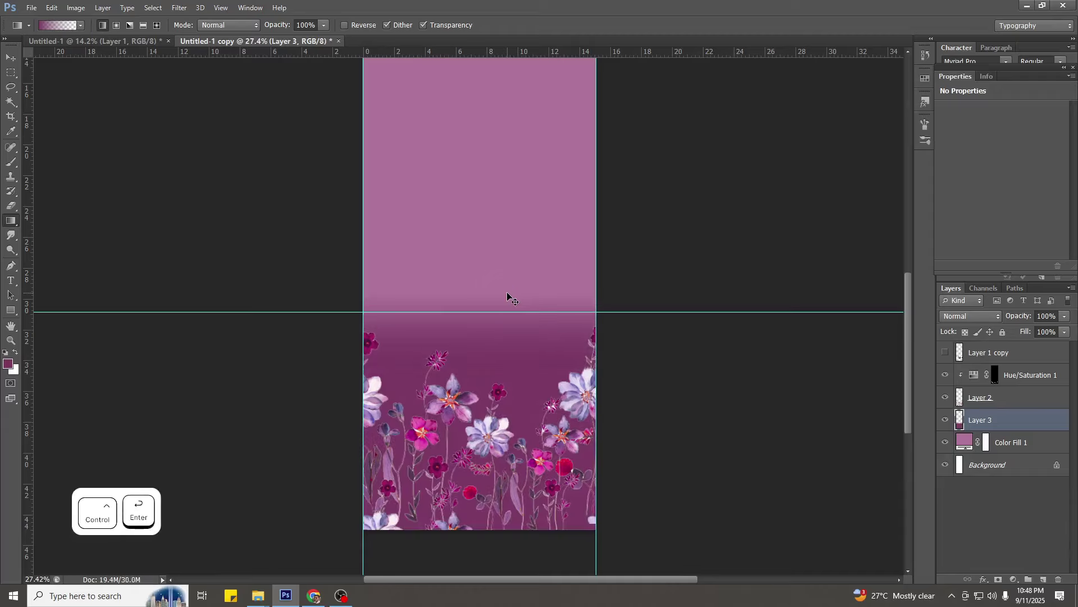
Erase parts of the plum gradient's upper edge around the centre with a soft 815 px eraser to shape a lighter glow.
key(ctrl+0)
key(e)
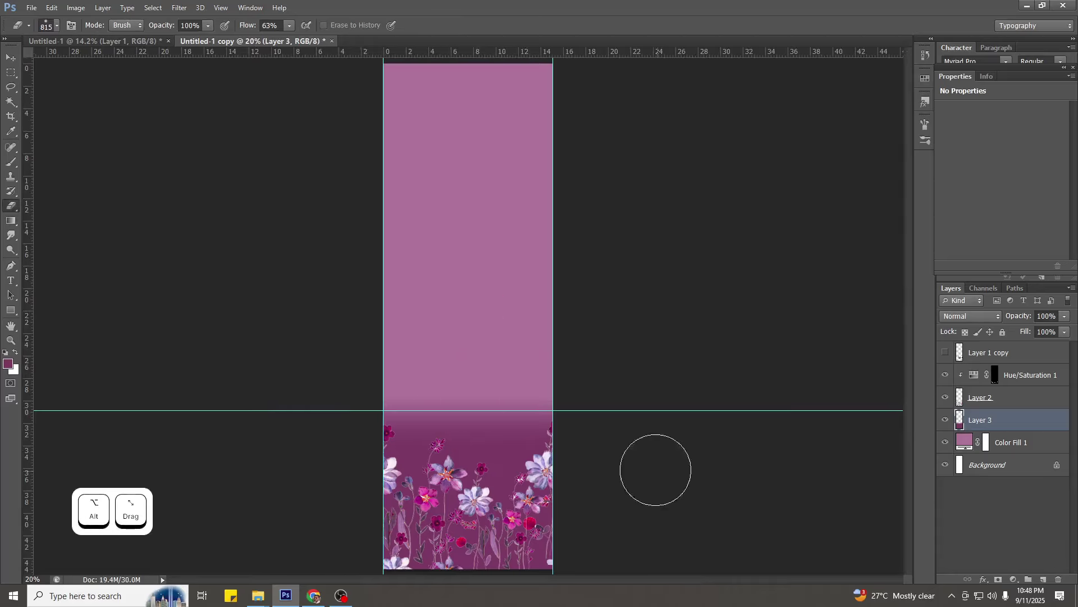
mouse_move(429, 405)
mouse_down()
mouse_move(444, 376)
mouse_move(458, 408)
mouse_up()
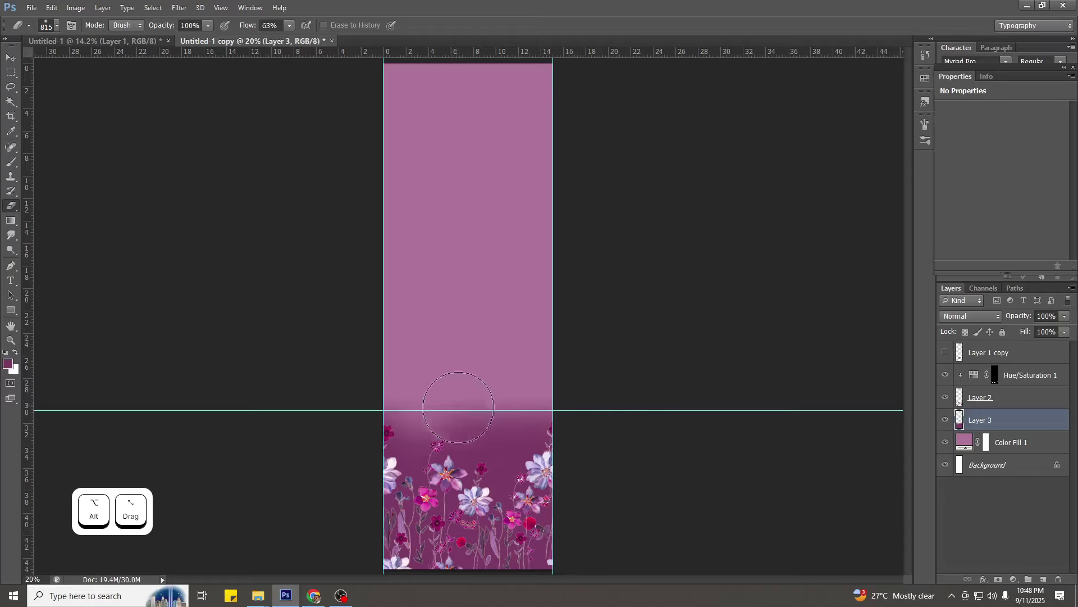
alt+right_click(498, 447)
click(486, 405)
drag(483, 442, 482, 385)
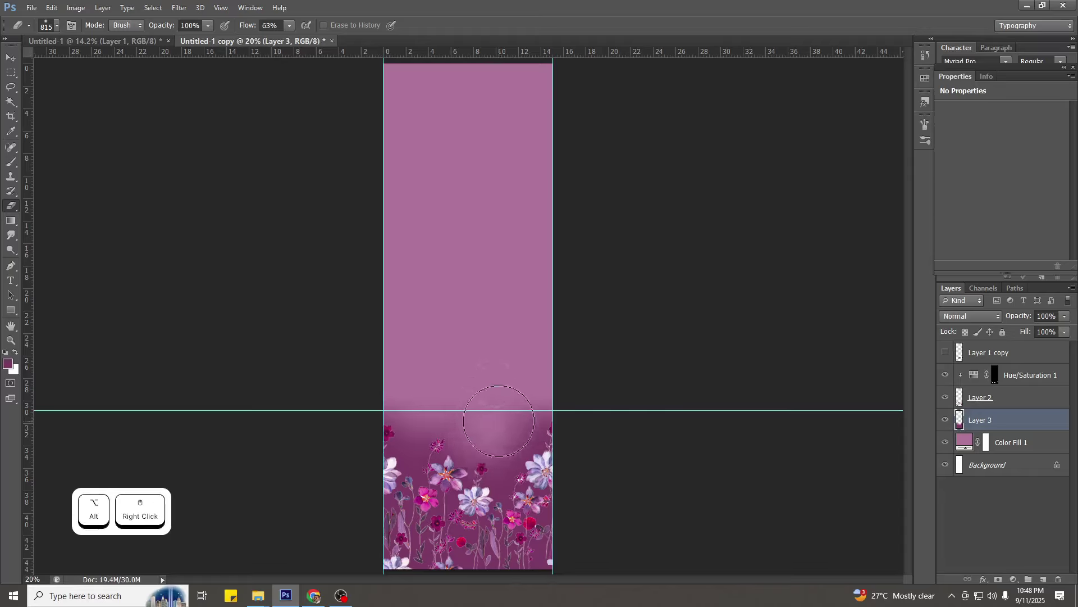
Apply Hue/Saturation to the gradient layer with saturation +33 and lightness -25.
scroll(427, 351, down, 3)
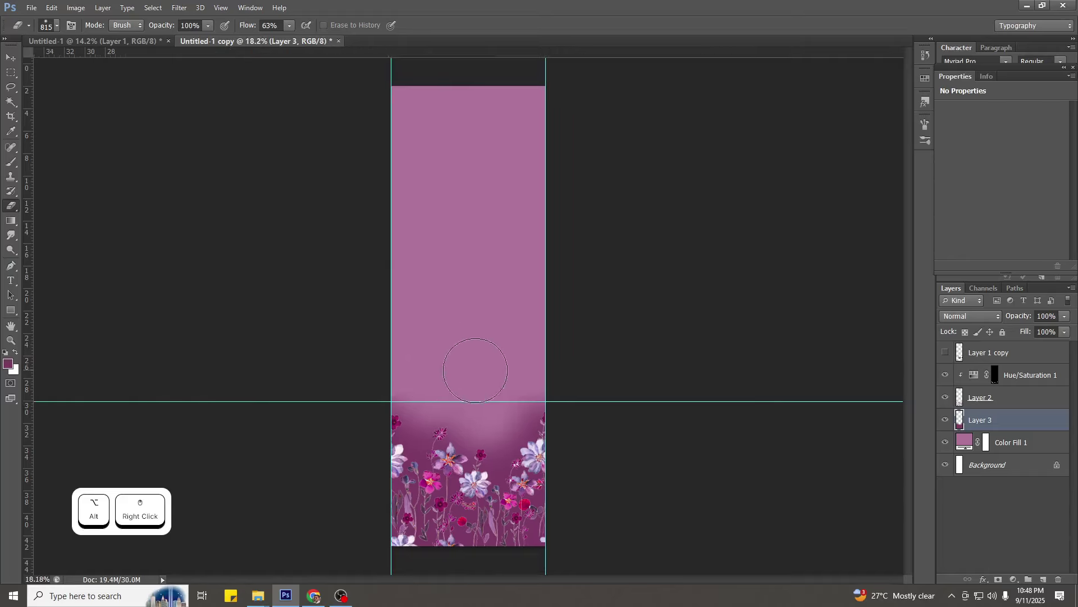
scroll(460, 405, up, 4)
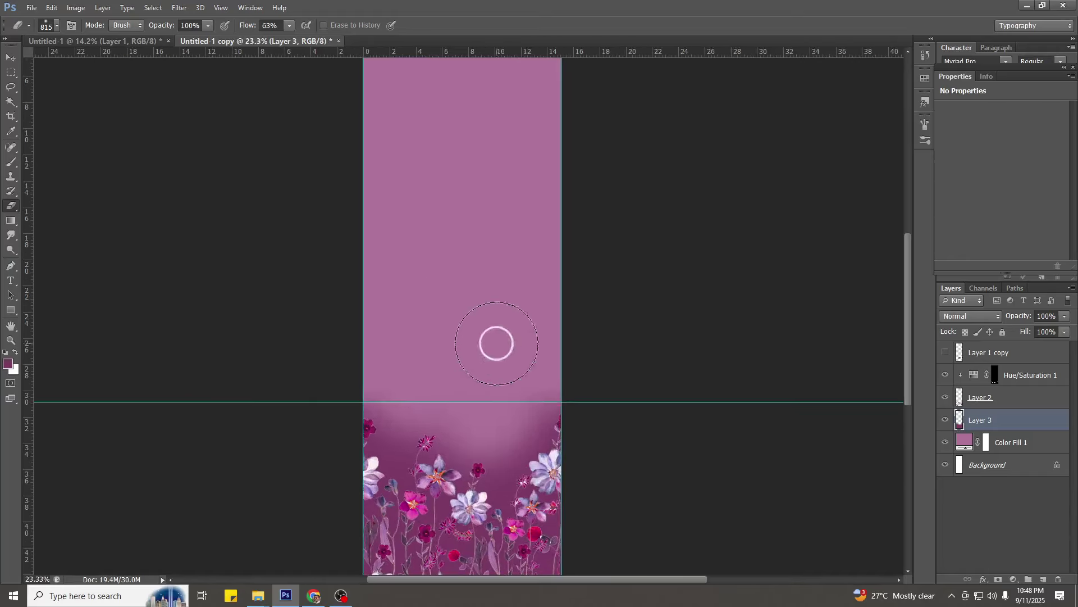
scroll(489, 348, down, 2)
key(ctrl+u)
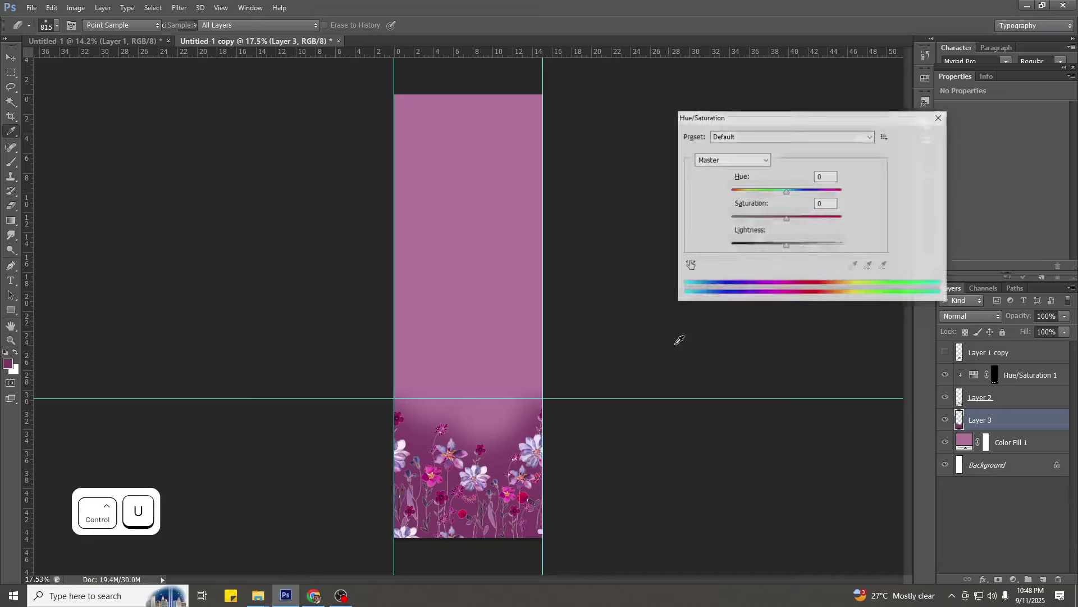
drag(787, 245, 777, 247)
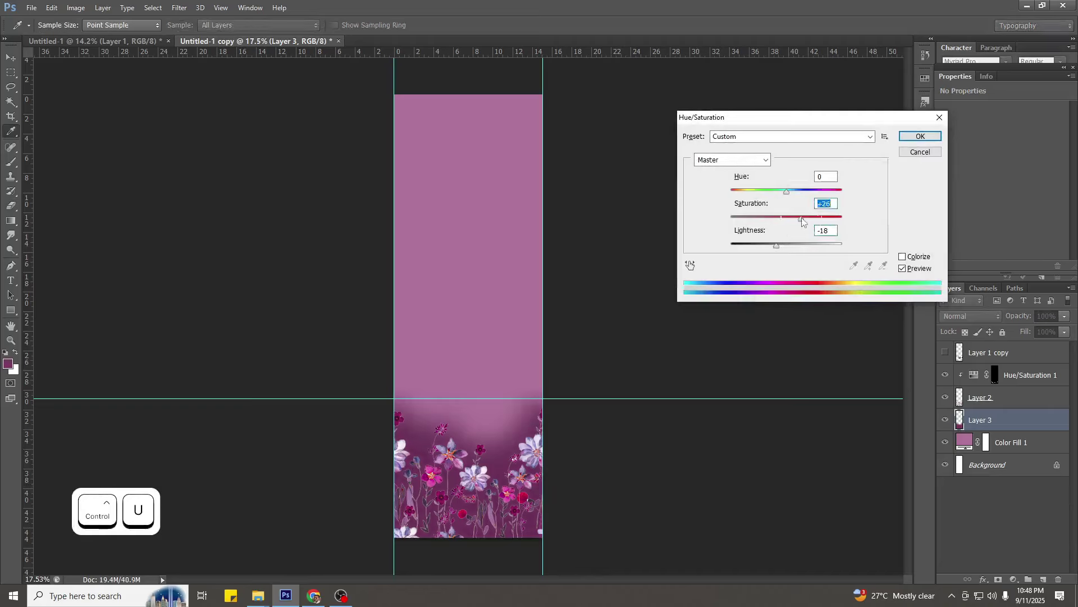
drag(777, 247, 776, 248)
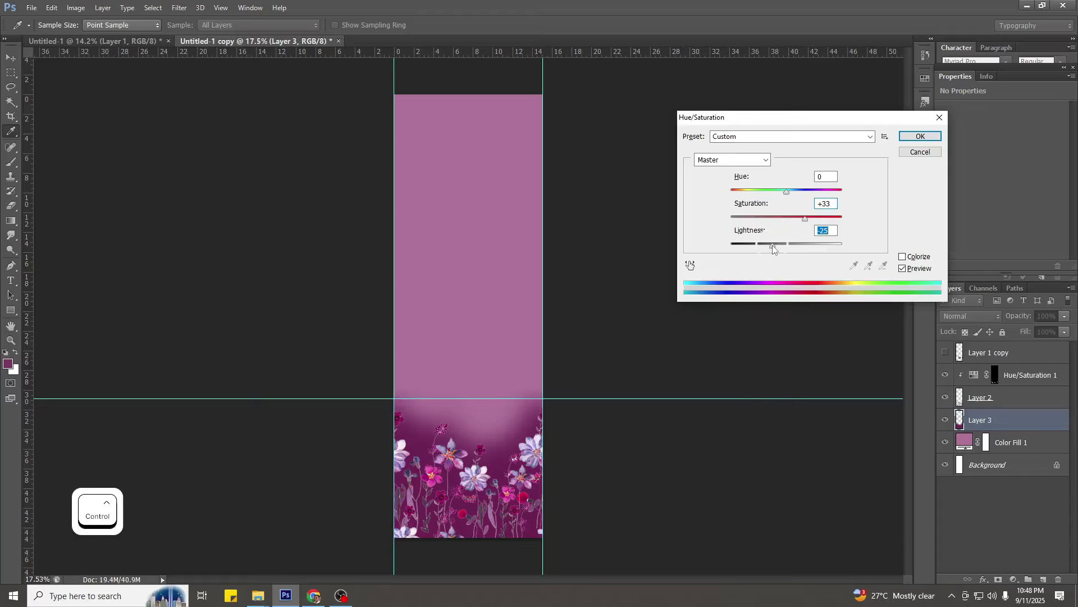
key(Return)
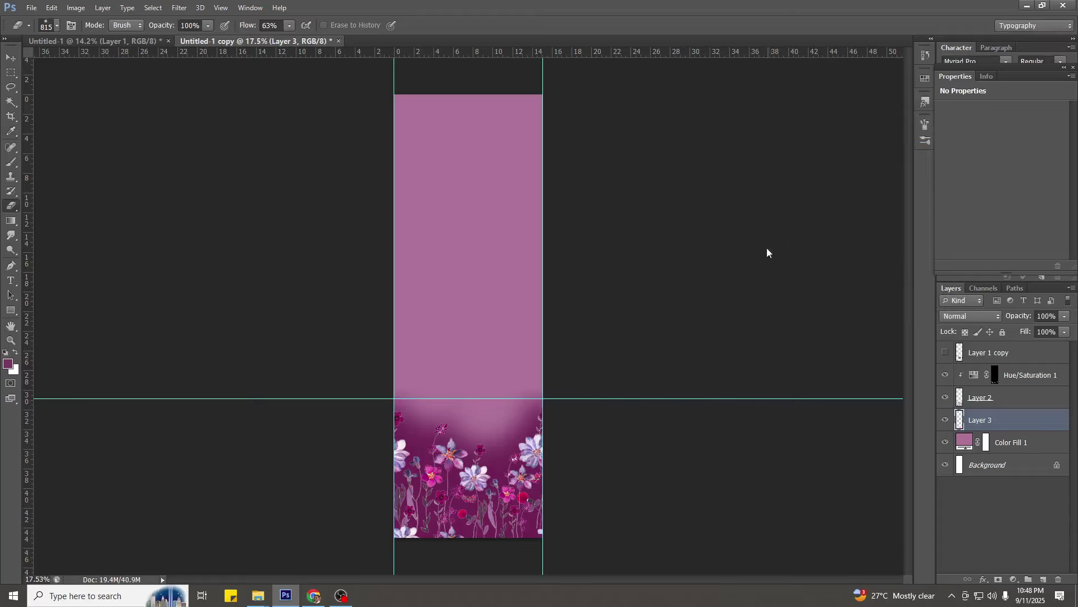
Apply a Motion Blur to the gradient layer with a 90° angle and a distance of 625 pixels.
key(e)
scroll(522, 466, up, 3)
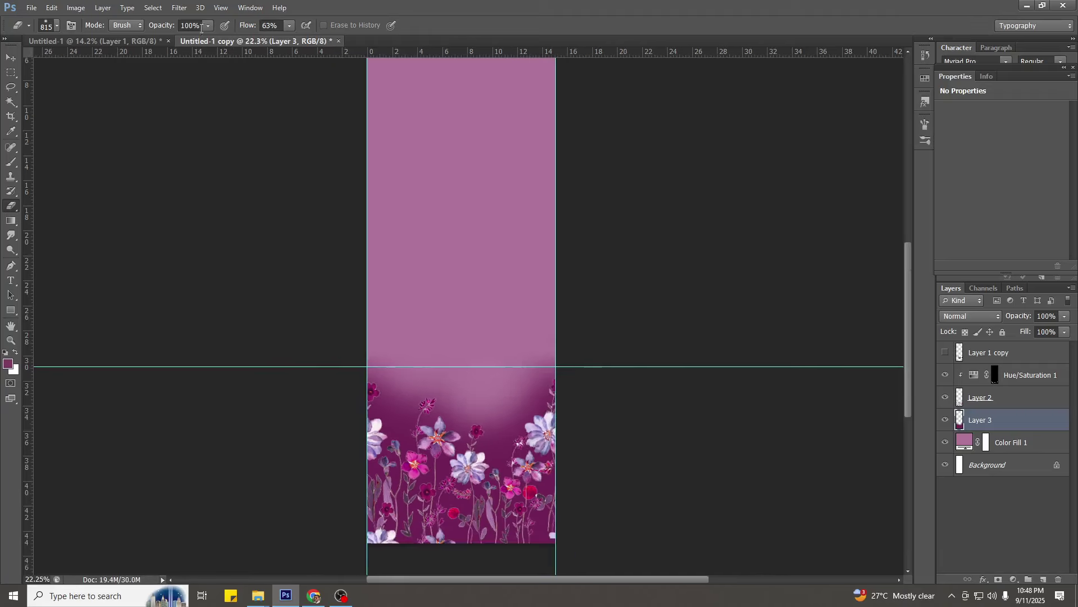
click(173, 8)
mouse_move(293, 122)
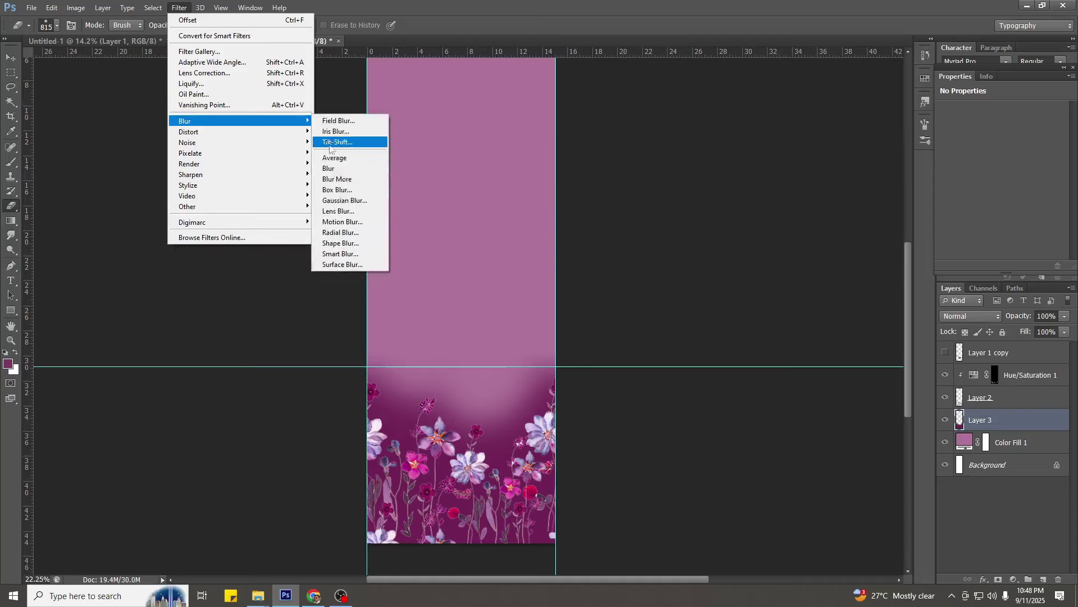
click(347, 223)
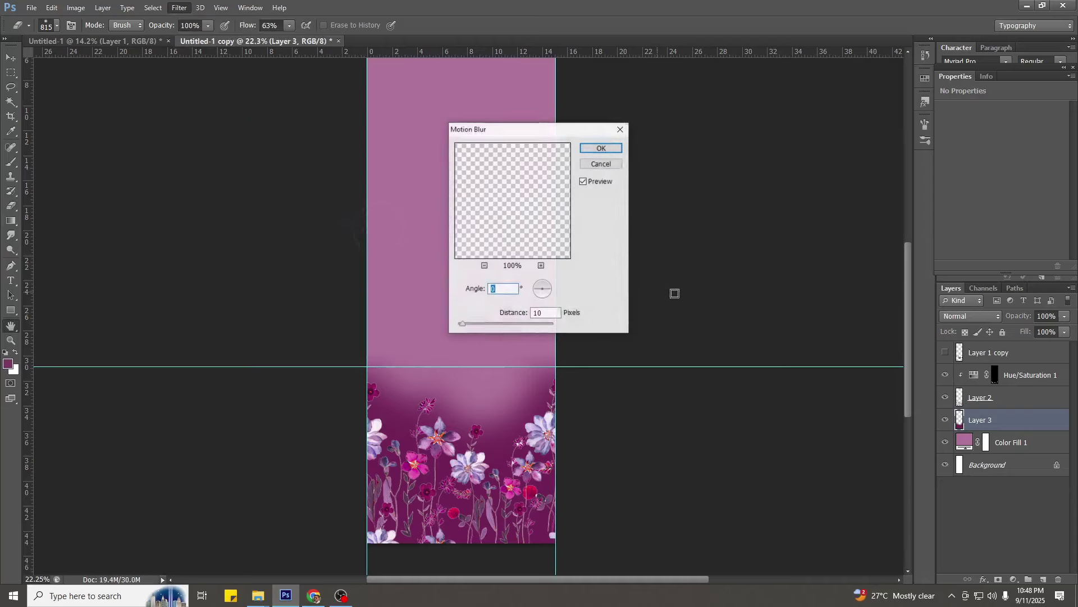
click(408, 293)
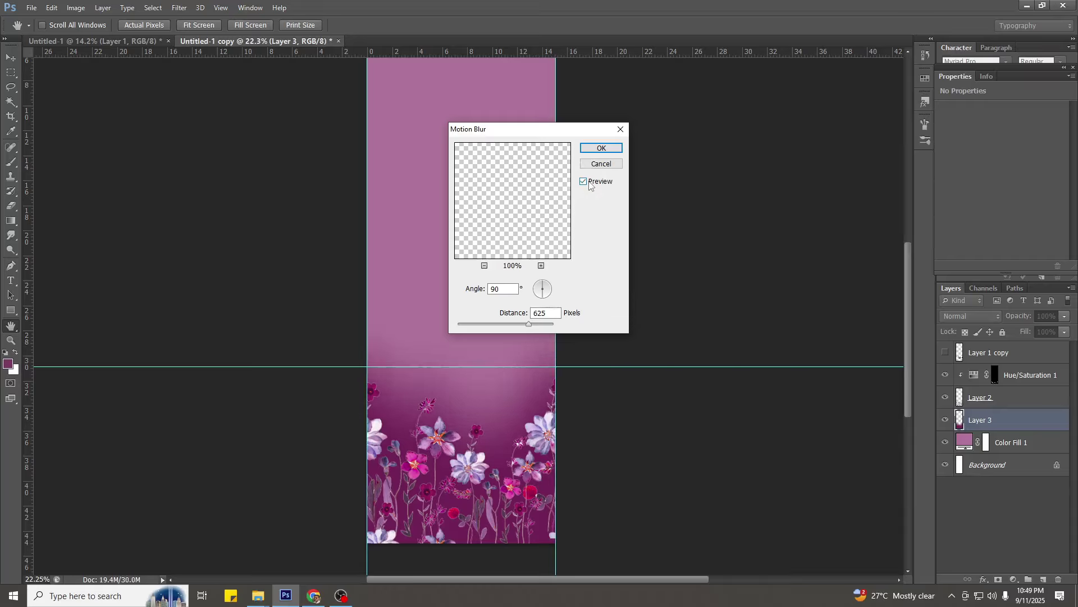
key(Return)
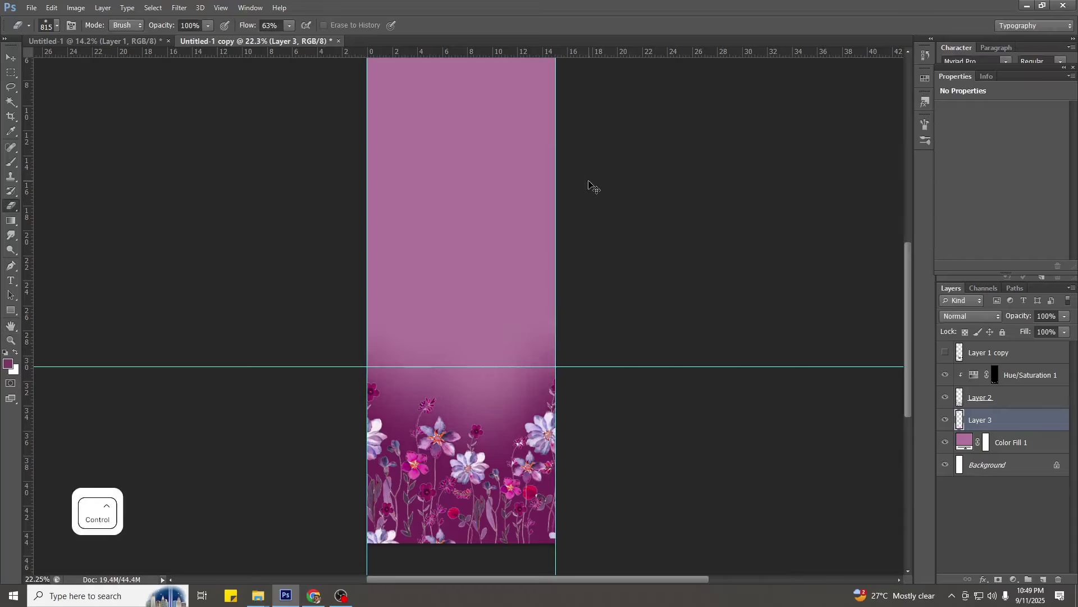
Enable a Stroke effect in the Layer 2 flower layer's style, trying a Drop Shadow and disabling it again.
key(ctrl+0)
scroll(520, 309, down, 3)
scroll(477, 508, up, 12)
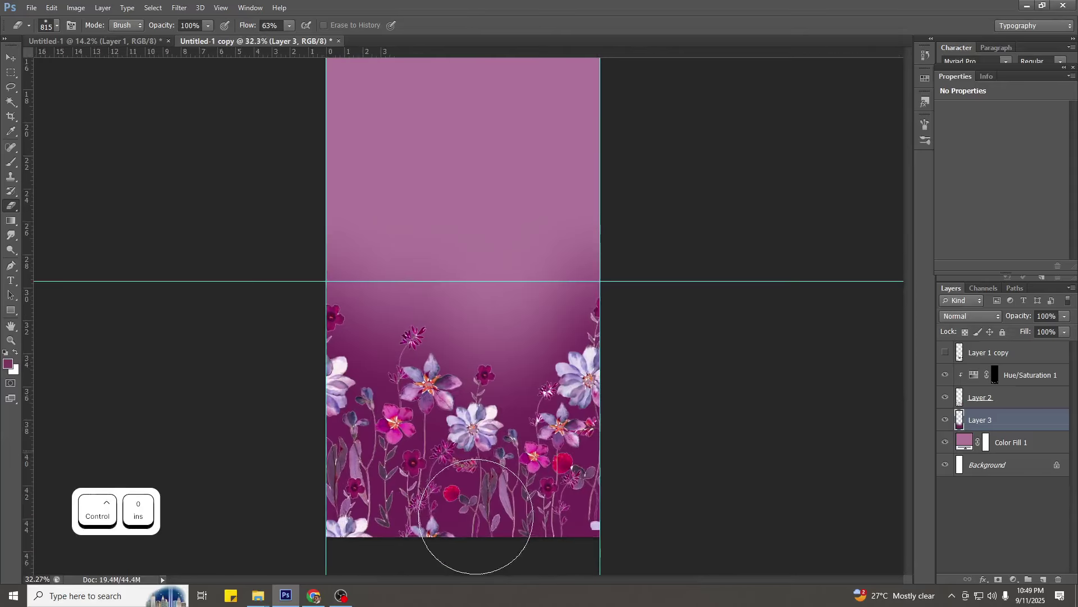
scroll(482, 452, up, 1)
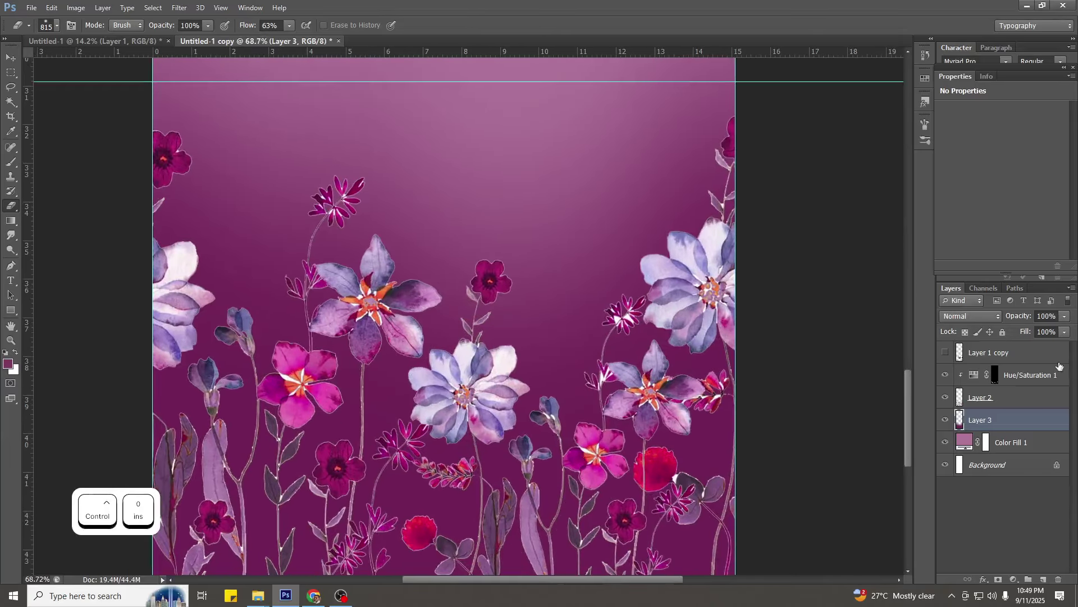
click(1036, 399)
double_click(1037, 400)
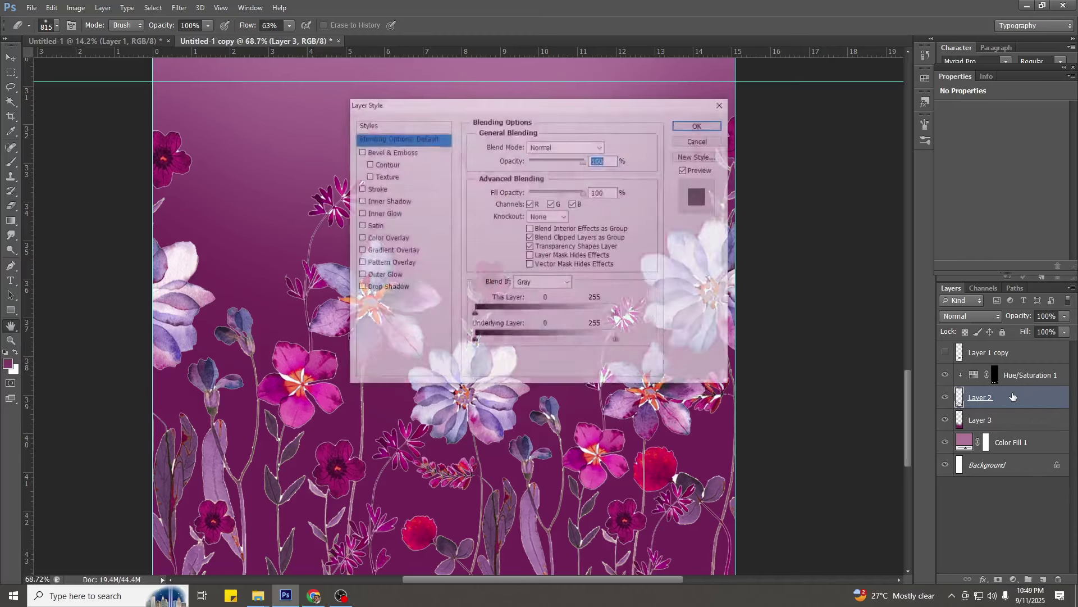
click(375, 188)
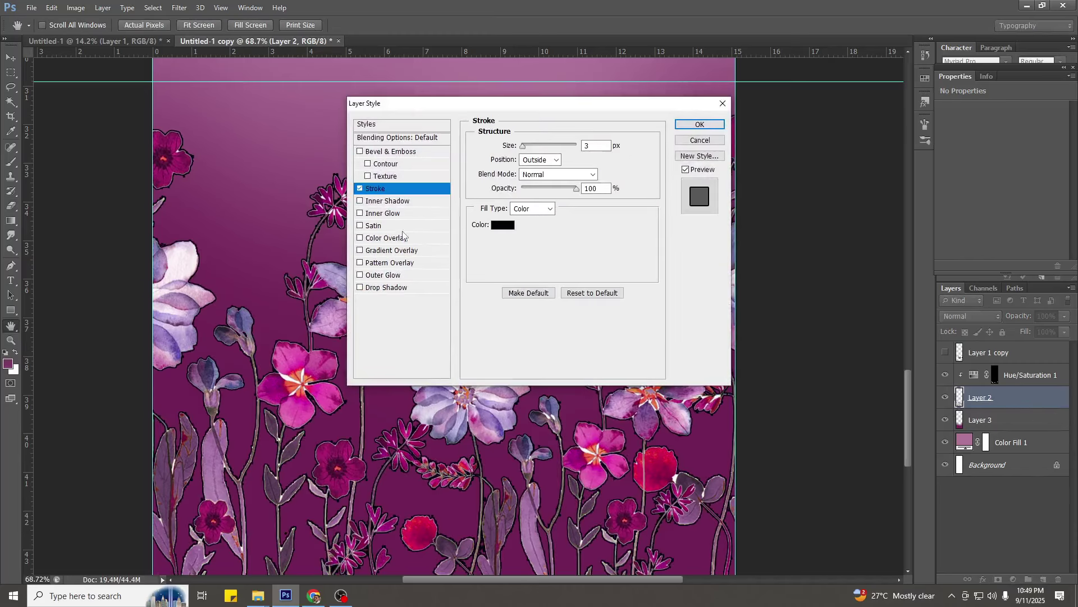
click(401, 289)
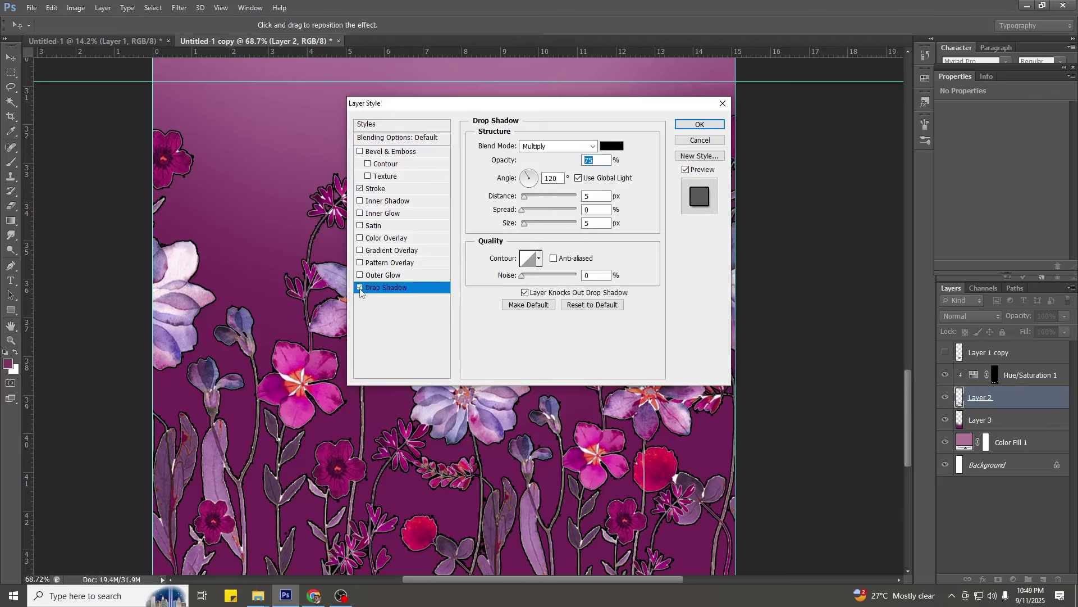
click(360, 289)
click(390, 191)
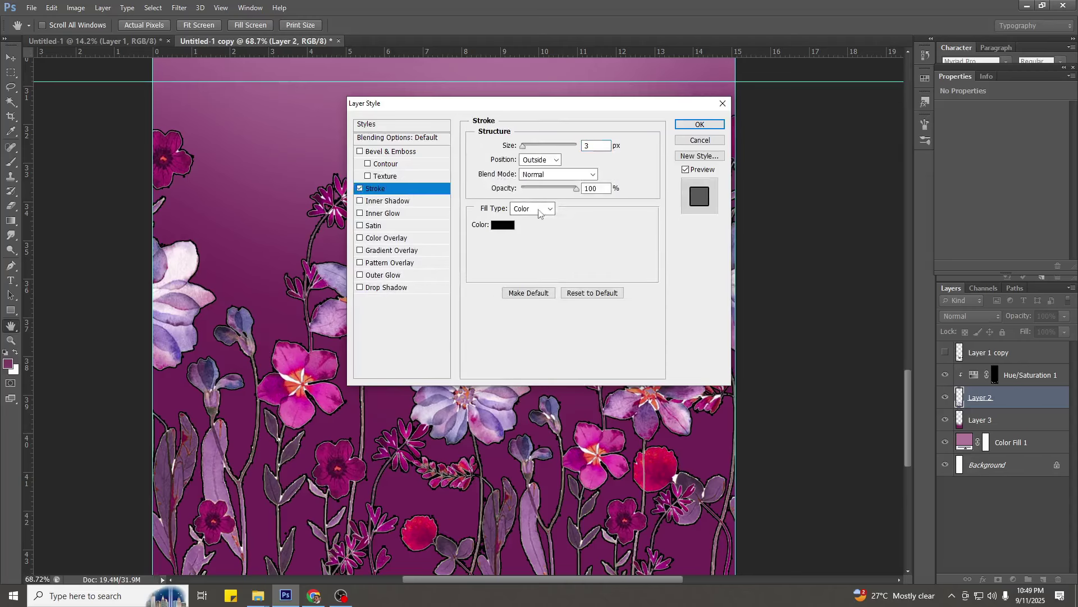
Set the flower layer's stroke colour to white (ffffff), reduce its size, and apply the layer style.
click(504, 225)
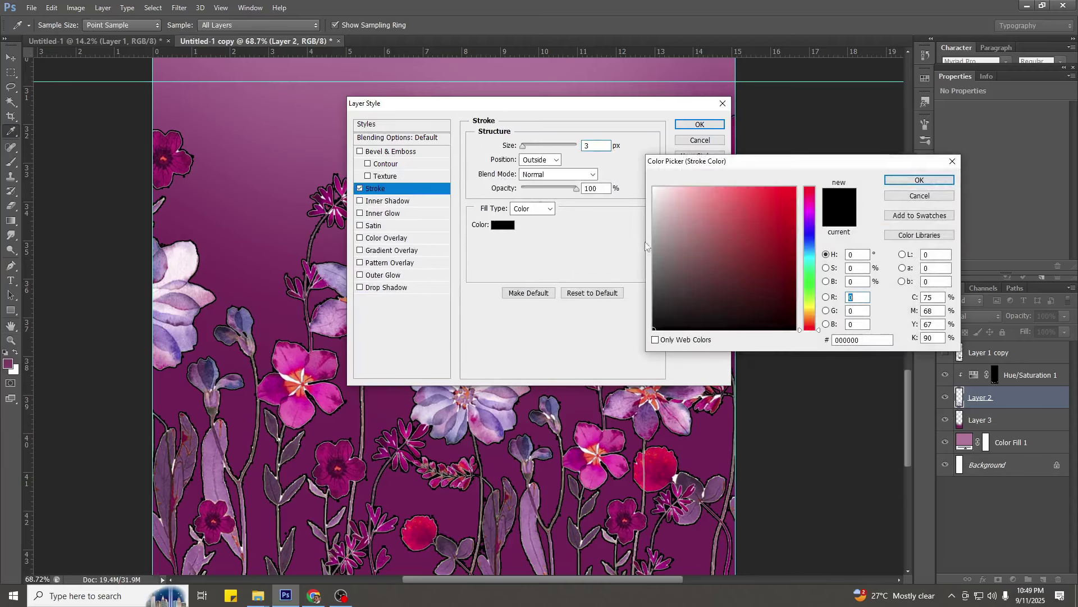
drag(660, 205, 642, 181)
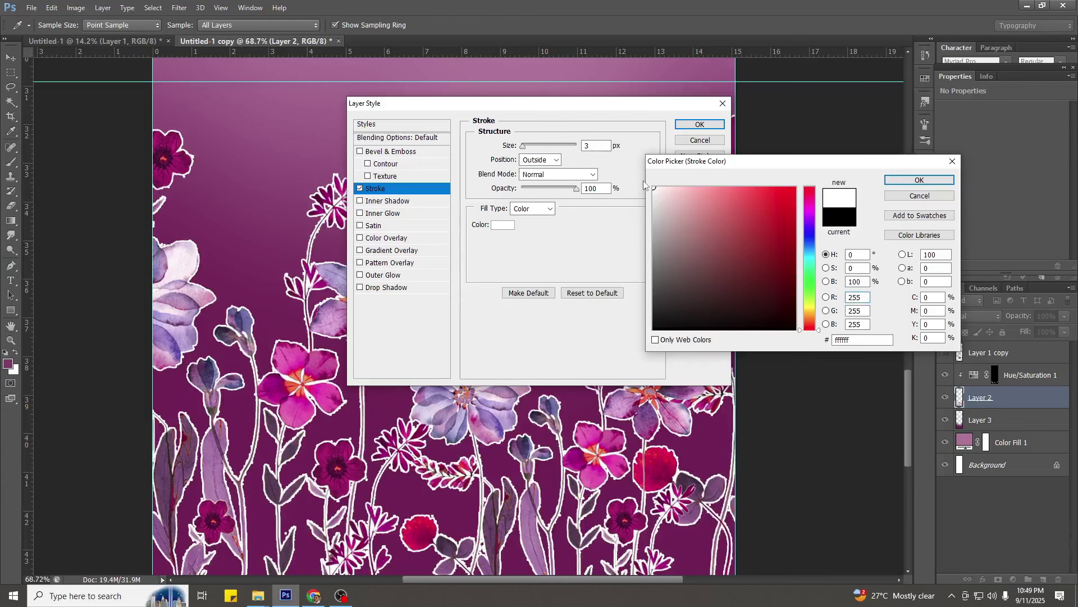
key(Return)
scroll(600, 149, down, 1)
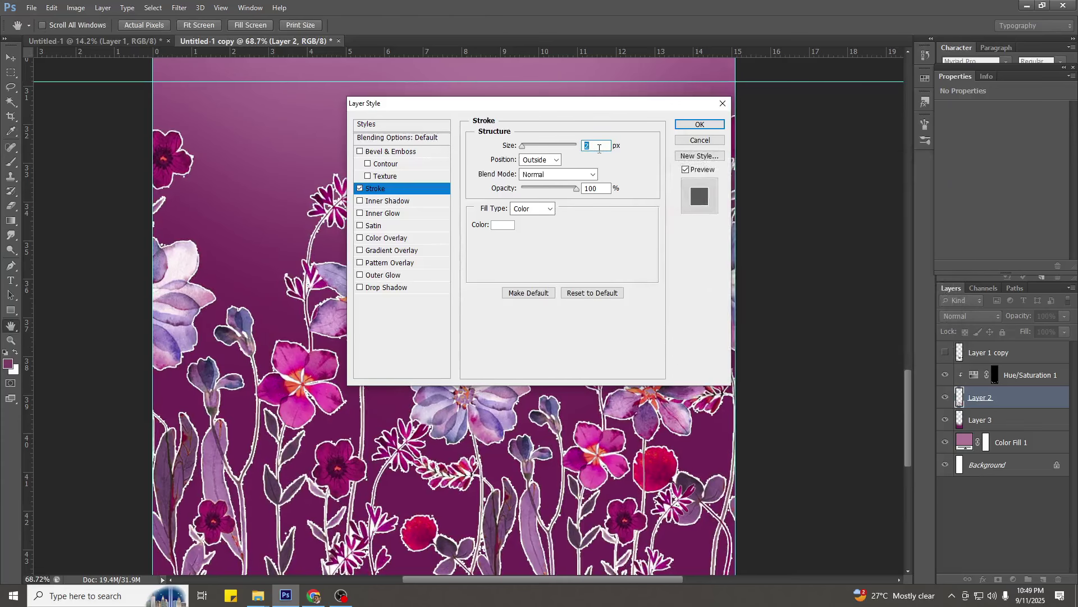
scroll(599, 148, down, 1)
click(700, 124)
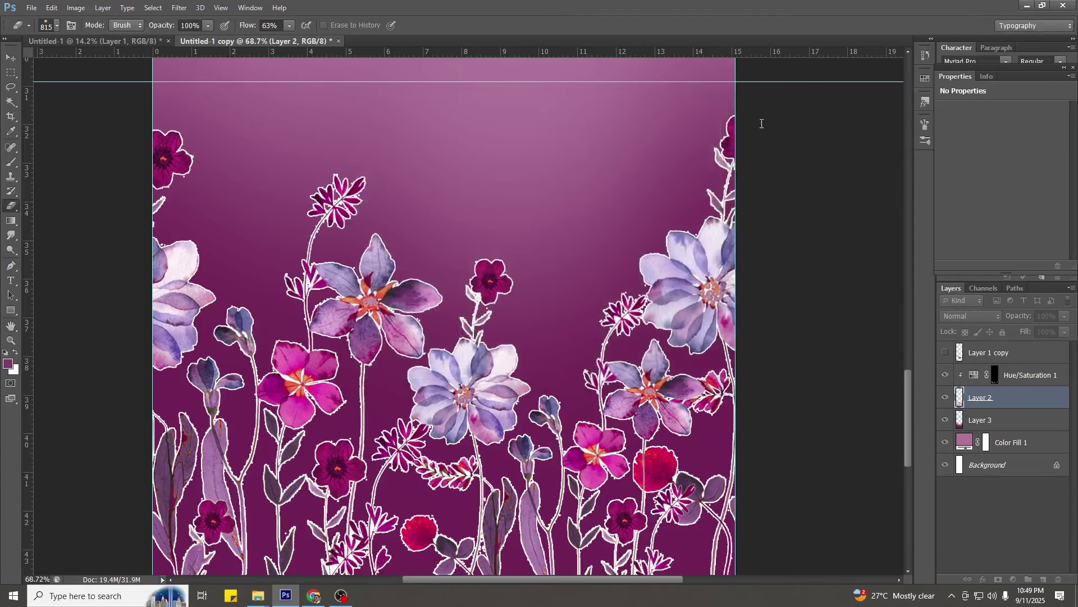
Load the pixels of the stroked flower layer as a selection.
scroll(520, 472, up, 3)
scroll(520, 473, up, 1)
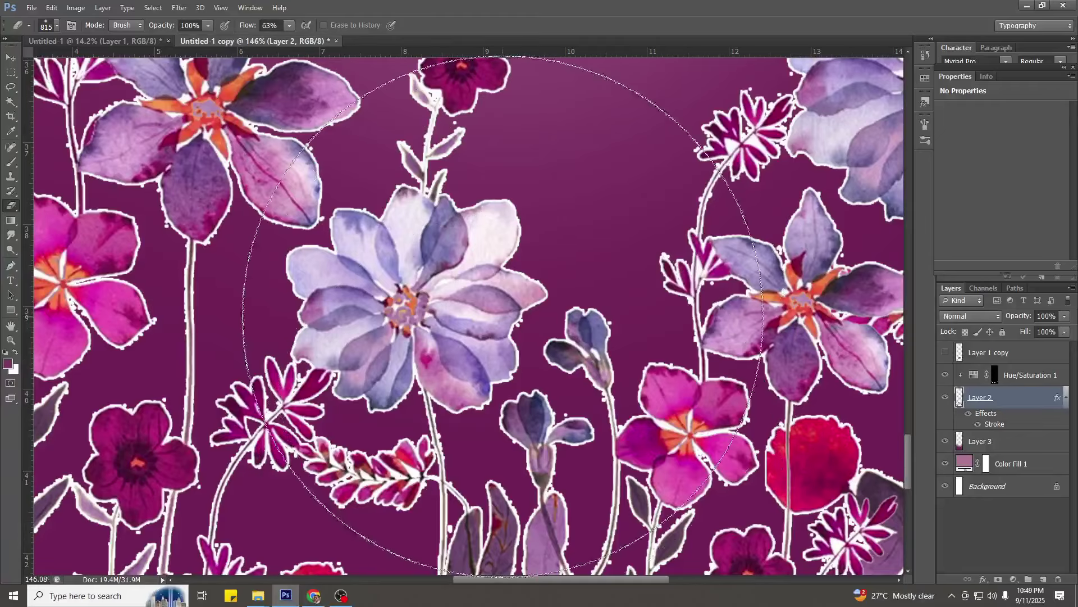
scroll(479, 375, down, 2)
scroll(539, 342, down, 3)
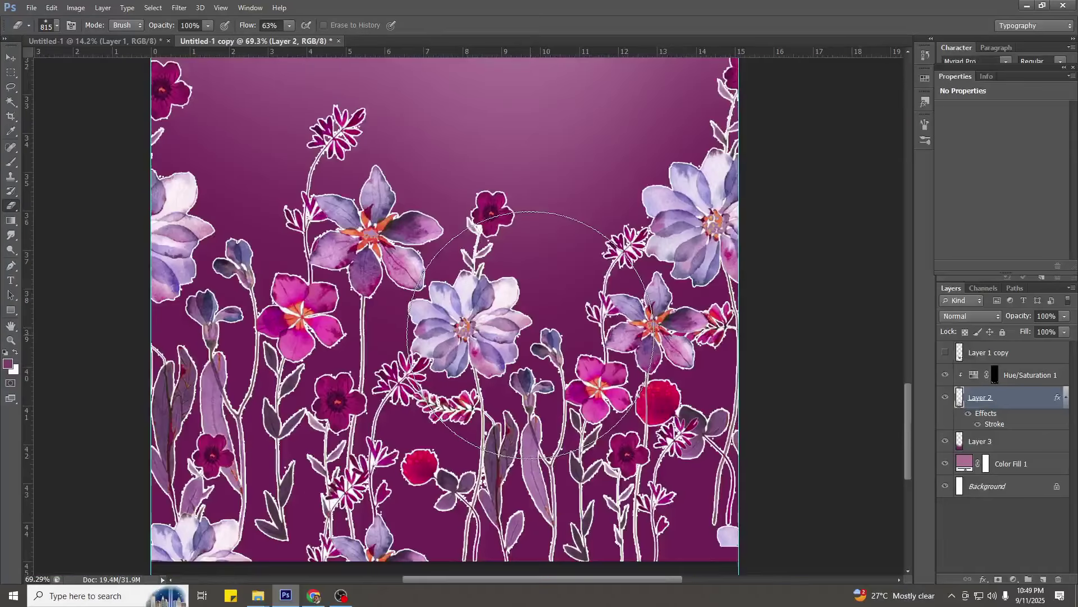
right_click(961, 400)
click(957, 165)
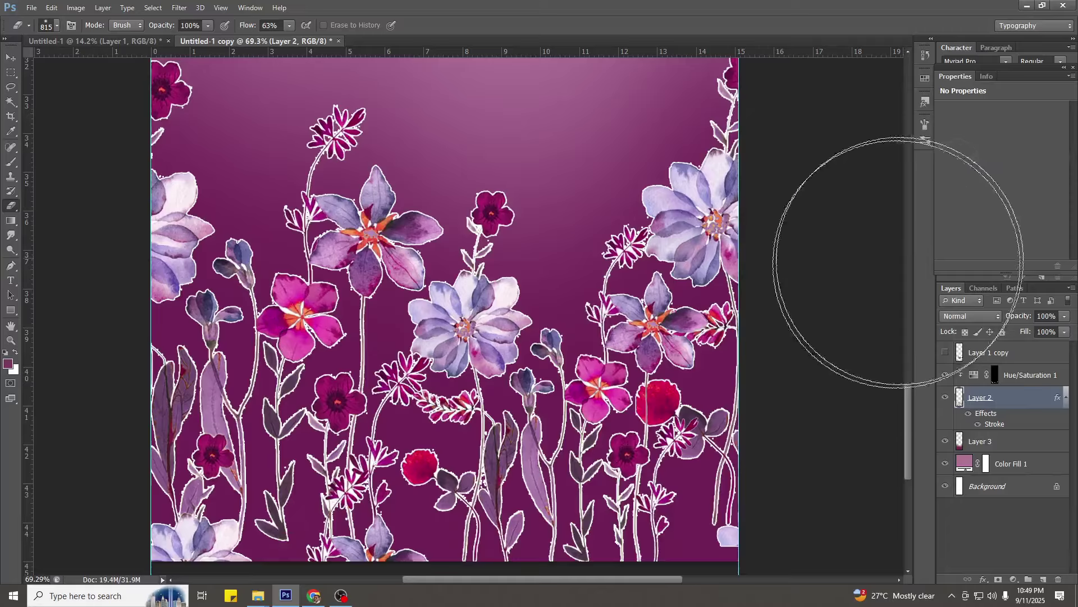
scroll(551, 453, up, 3)
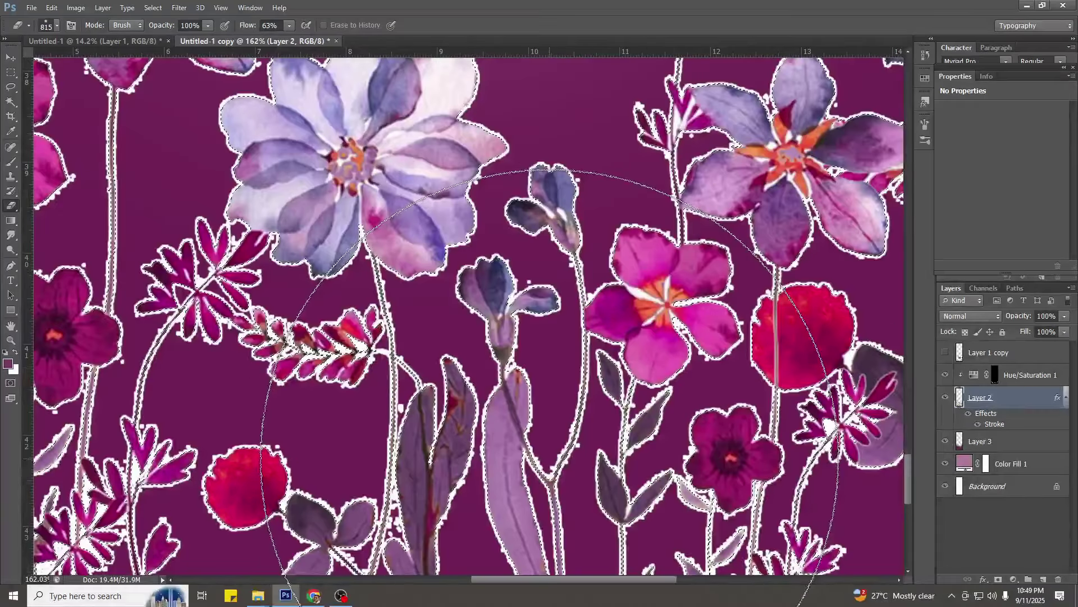
Invert the selection, erase the stray outlined specks around the flowers on Layer 2, and deselect.
key(ctrl+shift+i)
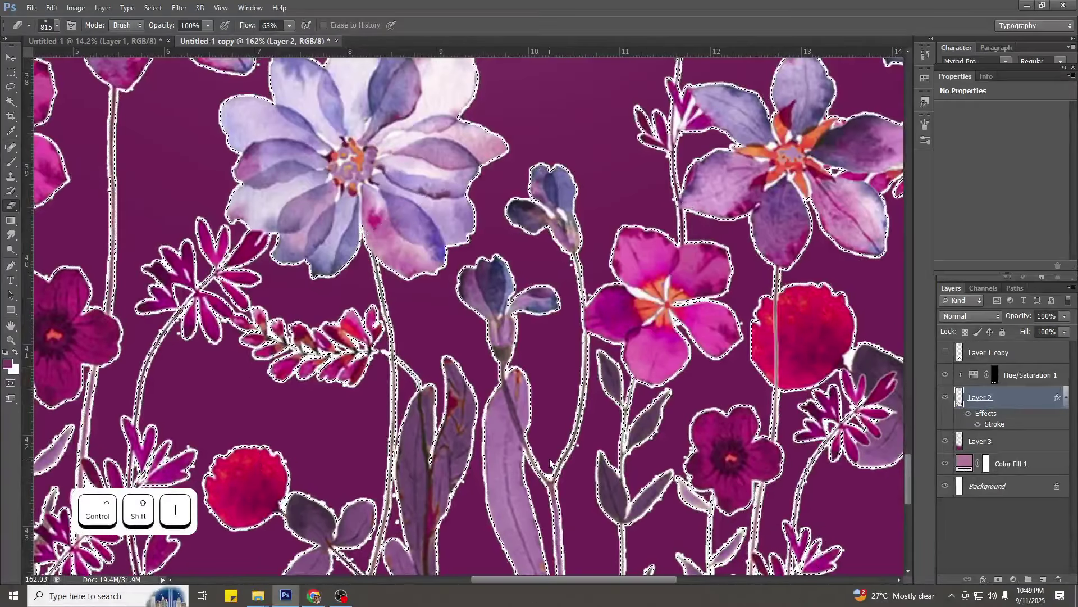
click(551, 460)
click(551, 460)
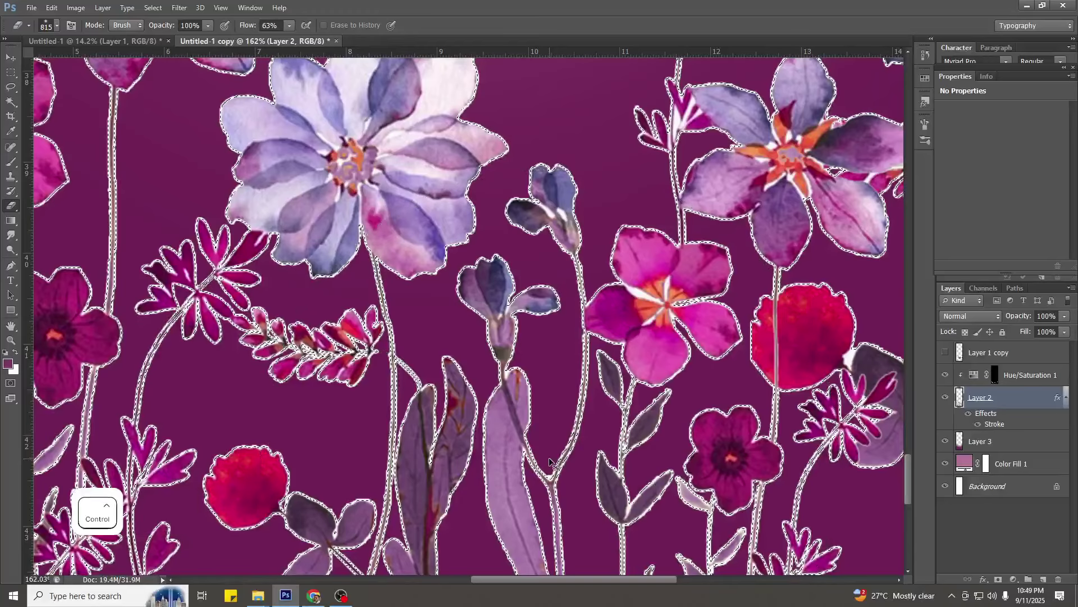
key(ctrl+d)
Examine the white outlines and the area around the flowers across the whole border, up close and from a distance.
scroll(539, 340, down, 3)
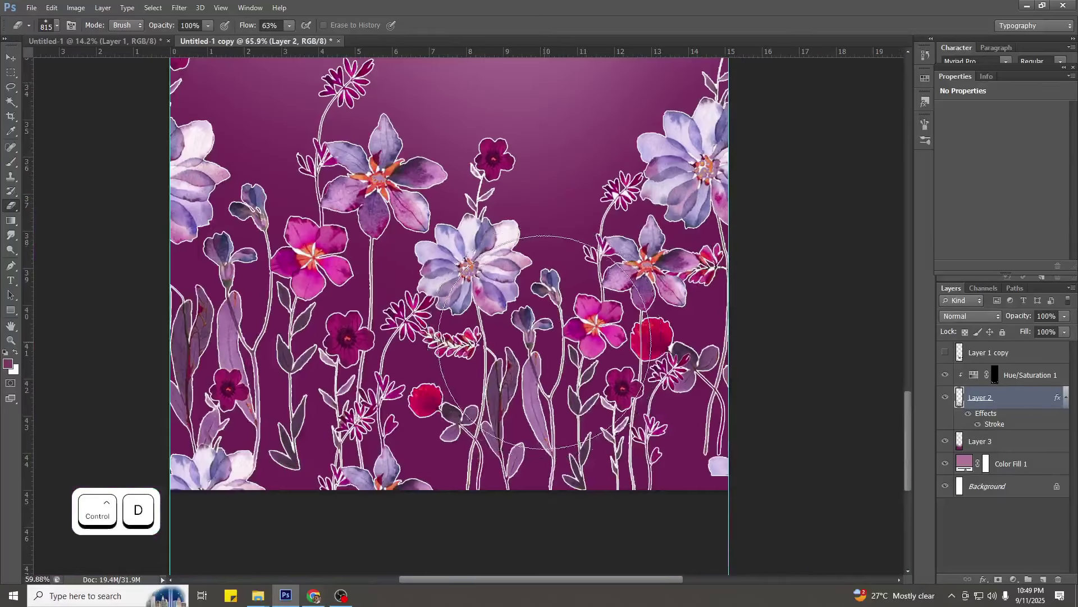
scroll(544, 343, down, 3)
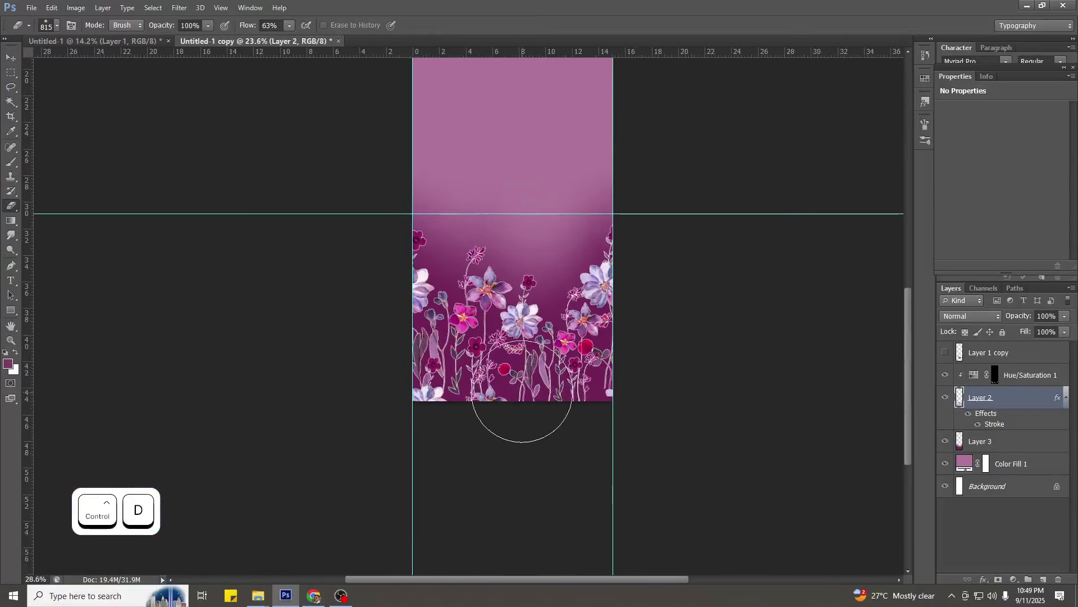
scroll(519, 393, up, 4)
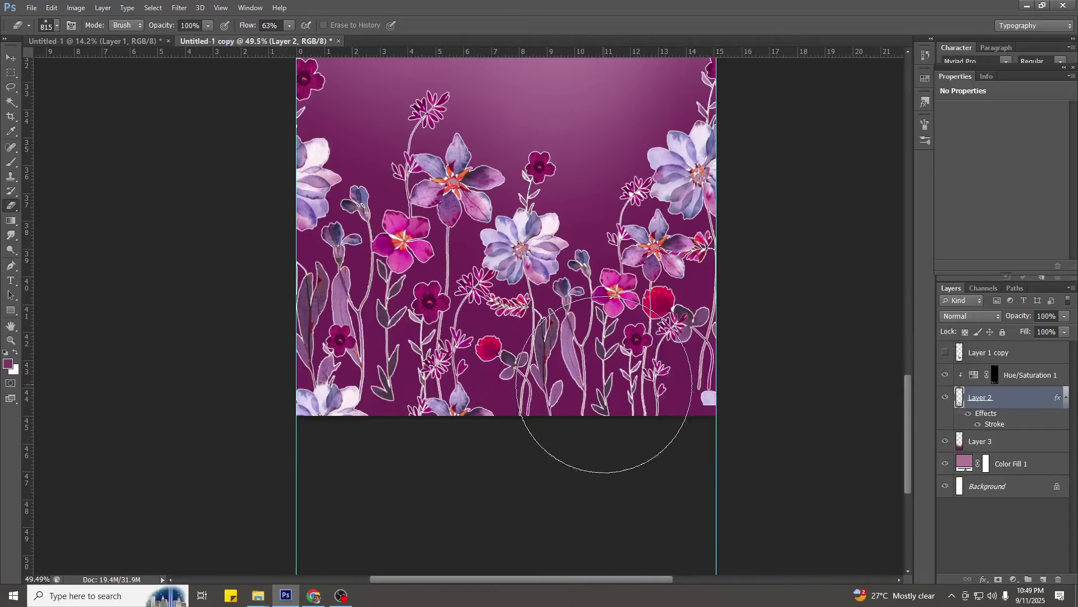
scroll(604, 385, up, 3)
scroll(662, 426, down, 5)
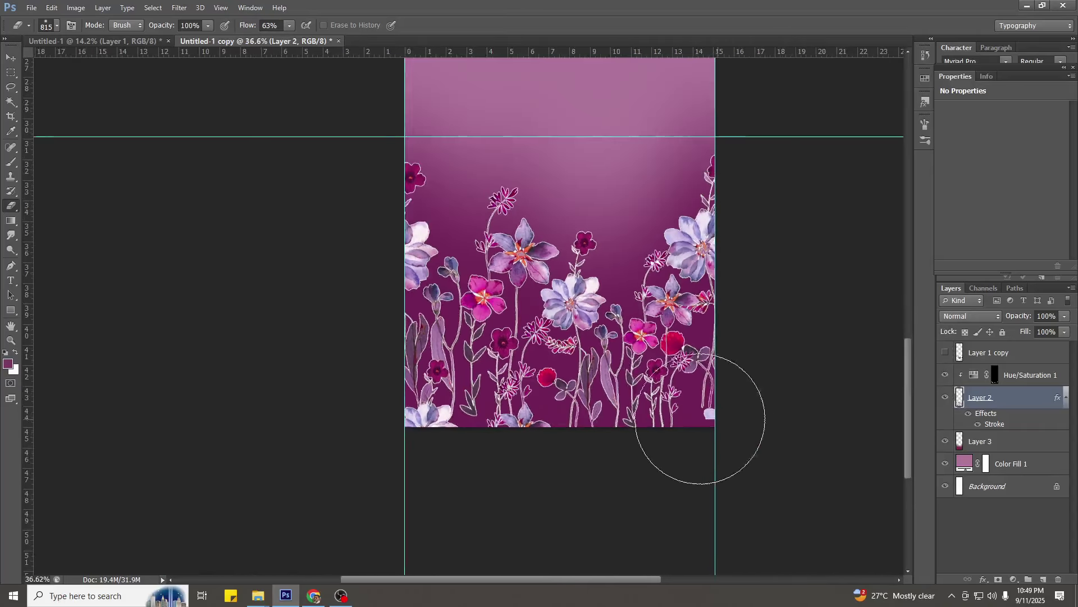
scroll(674, 427, down, 3)
scroll(495, 494, up, 3)
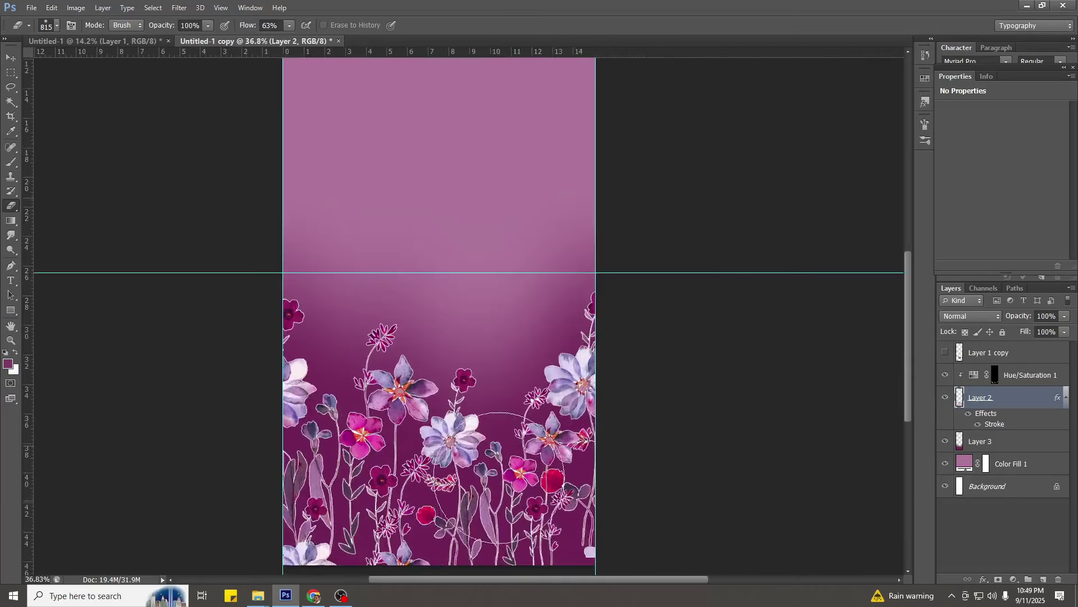
scroll(498, 478, up, 2)
Lasso the small dark magenta flower above the large lilac bloom and paste a copy above the Hue/Saturation 1 layer.
key(l)
scroll(242, 422, up, 3)
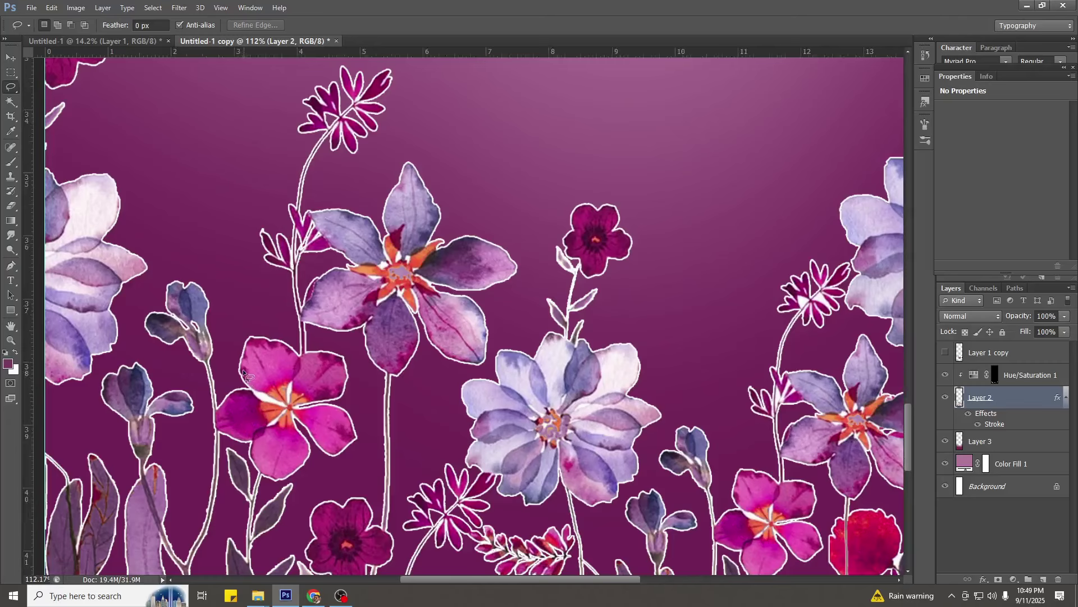
mouse_move(628, 184)
mouse_down()
mouse_move(562, 241)
mouse_move(631, 258)
mouse_move(615, 258)
mouse_up()
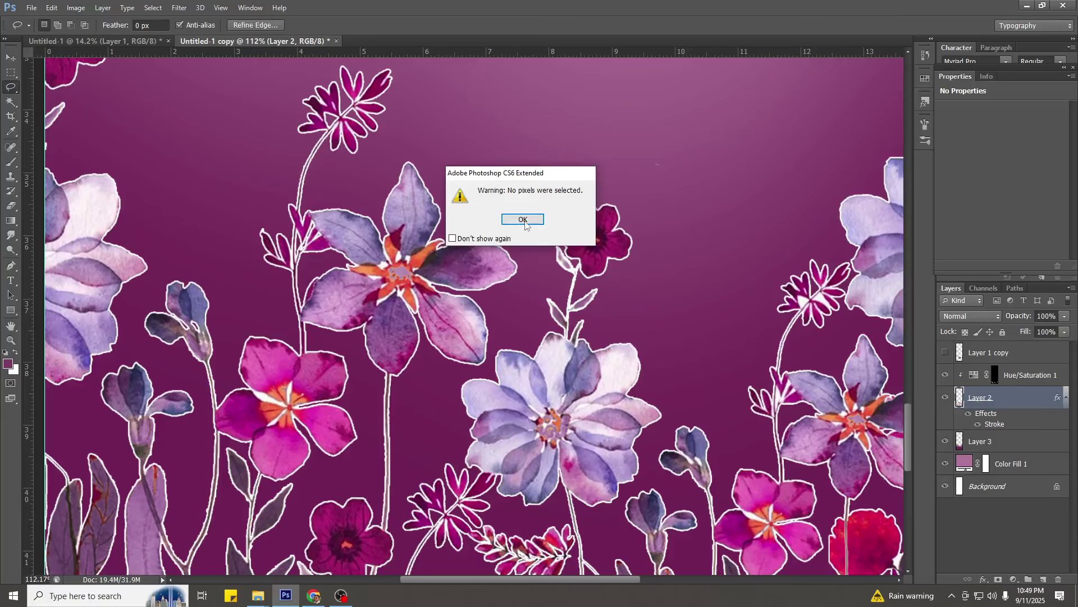
click(524, 220)
scroll(531, 218, up, 3)
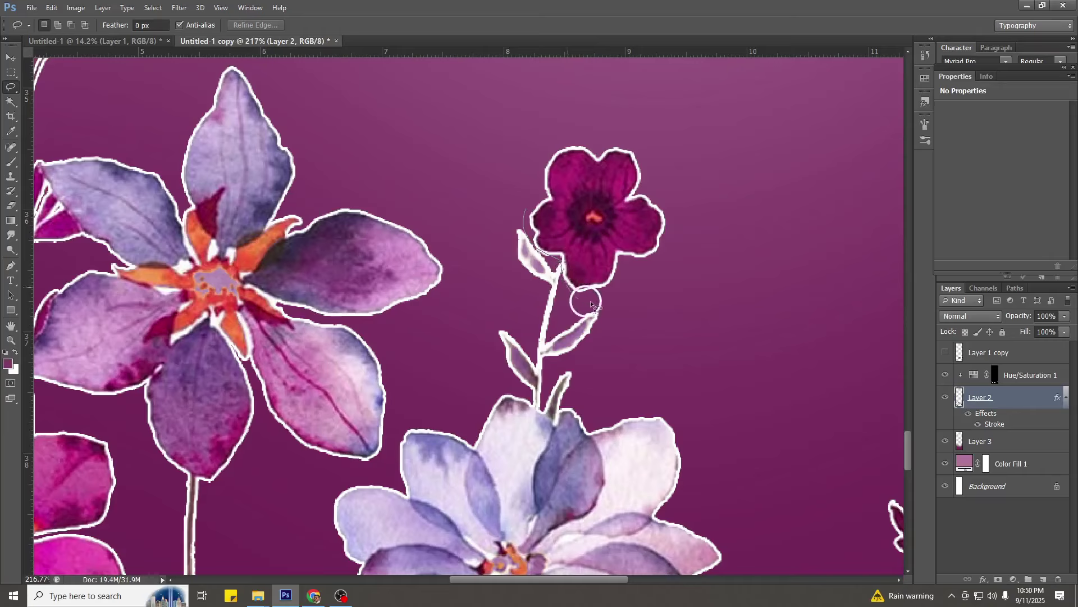
mouse_move(591, 304)
mouse_down()
mouse_move(727, 167)
mouse_move(522, 174)
mouse_move(567, 284)
mouse_up()
key(ctrl+c)
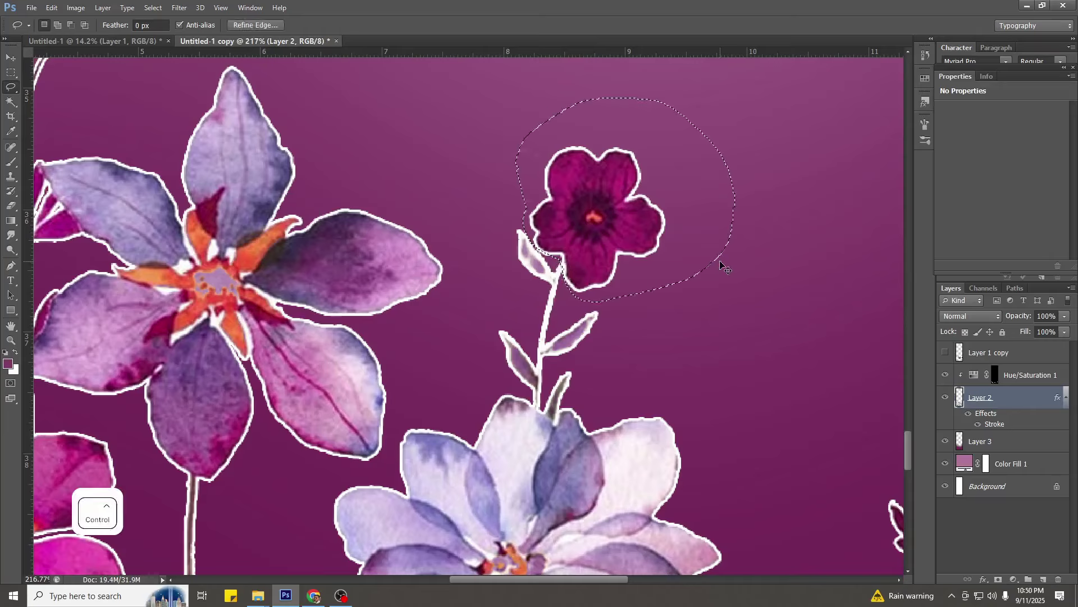
click(1052, 378)
key(ctrl+v)
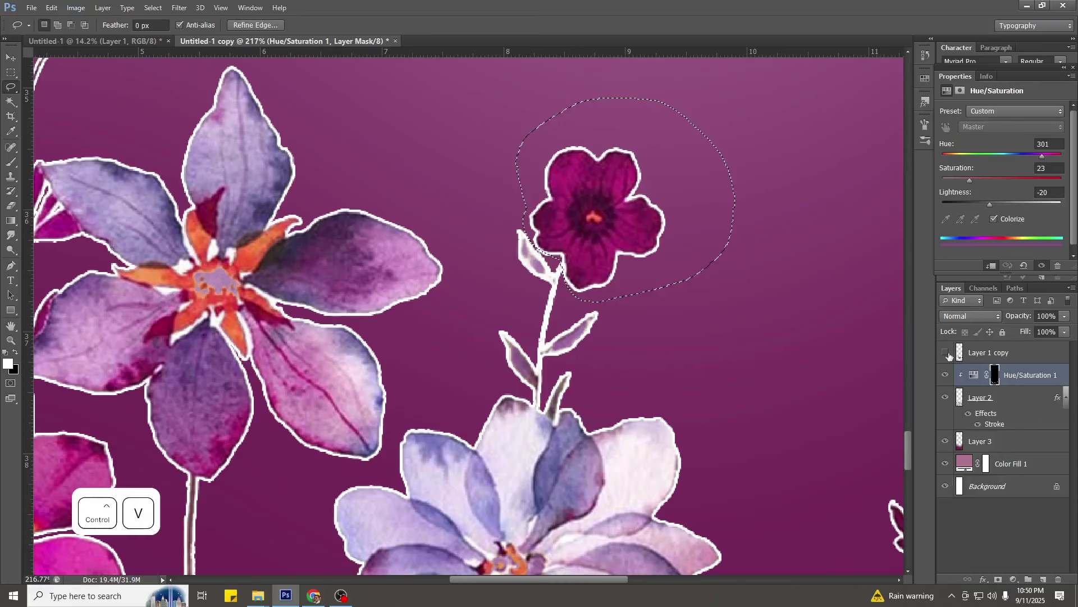
Move the pasted small flower up into the plain area above the horizontal guide.
scroll(646, 330, down, 6)
key(v)
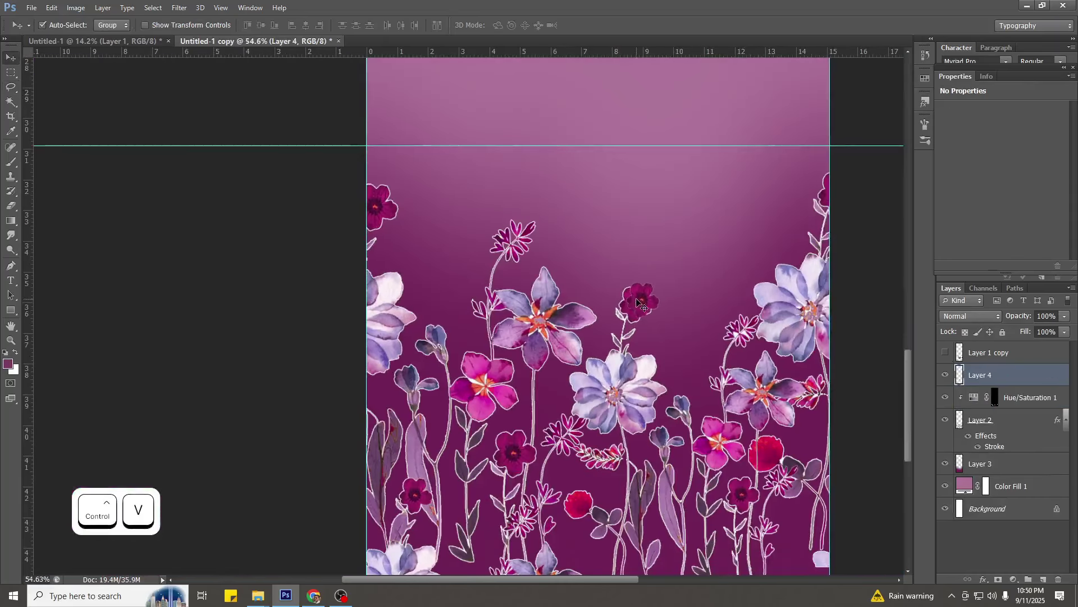
drag(637, 300, 504, 101)
click(518, 113)
click(580, 153)
key(ctrl+Return)
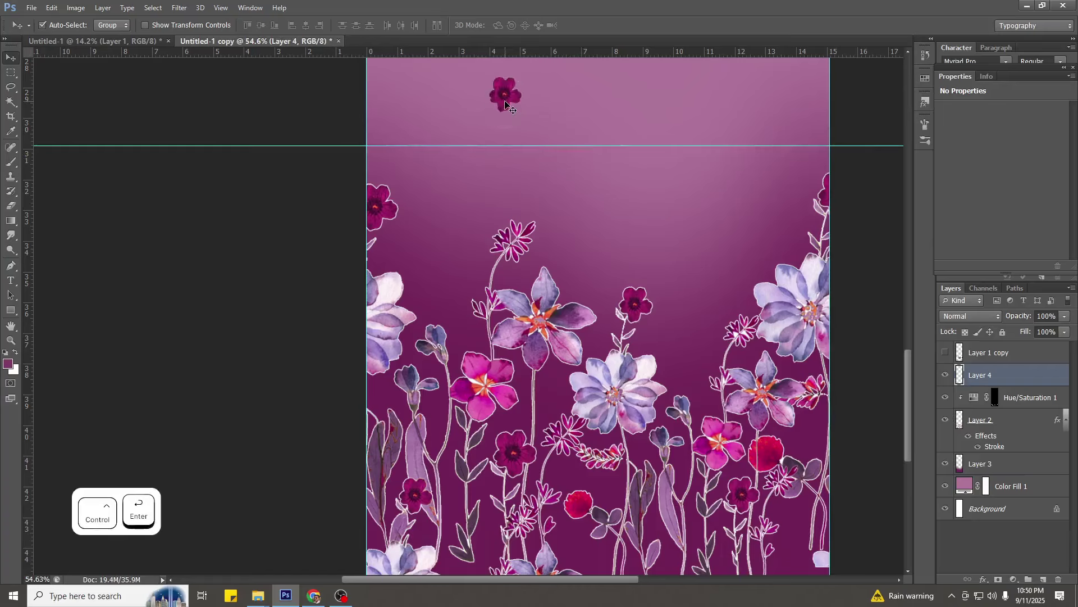
key(ctrl+0)
scroll(404, 469, up, 3)
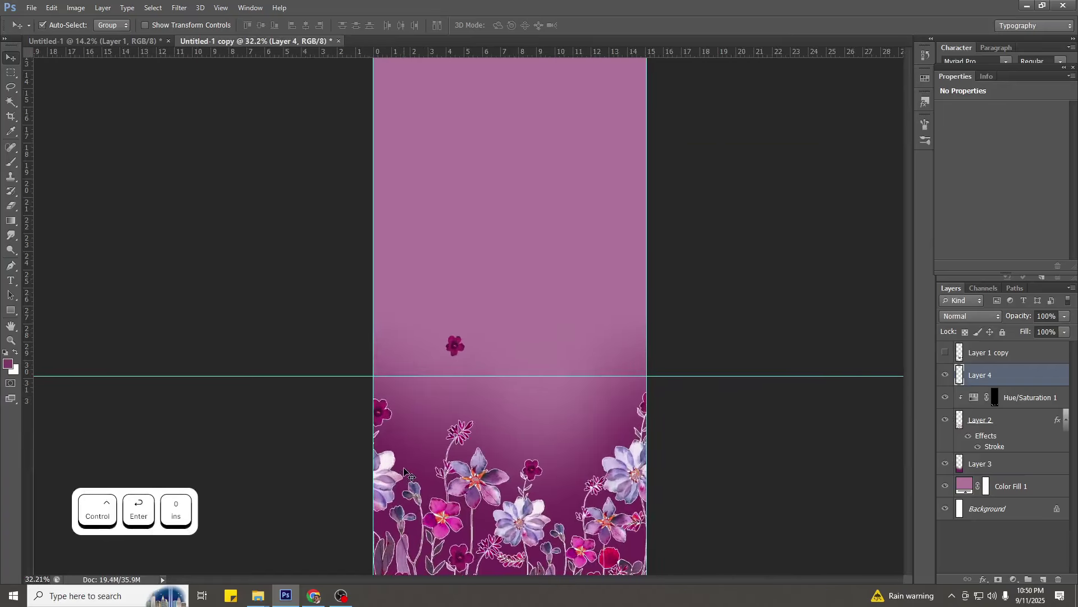
scroll(404, 469, up, 1)
Reposition the Layer 4 flower onto the horizontal guide near the canvas's left side, and hide the guides.
key(F7)
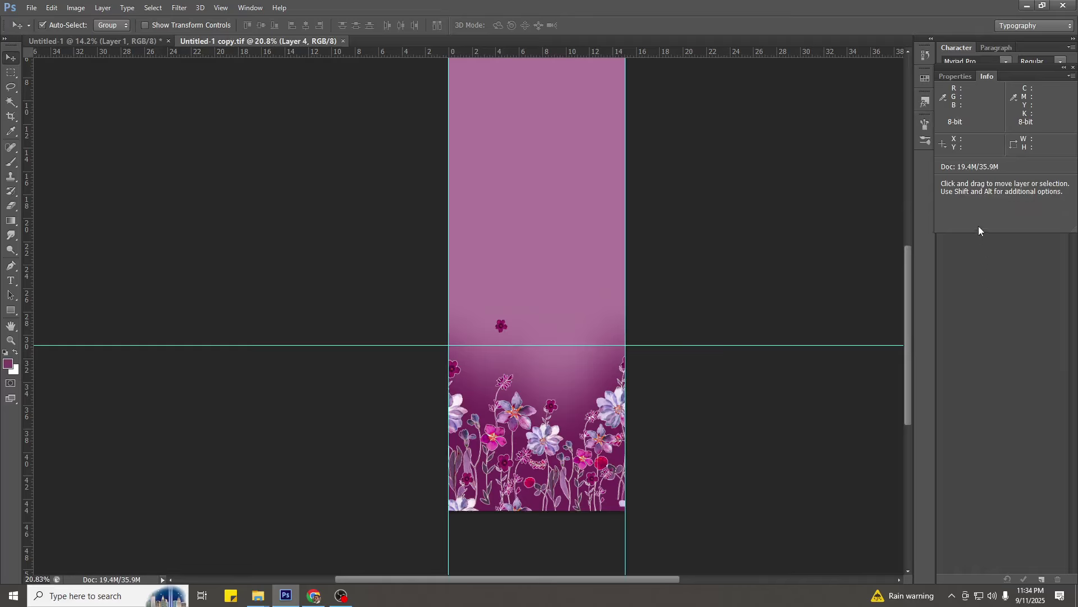
key(F7)
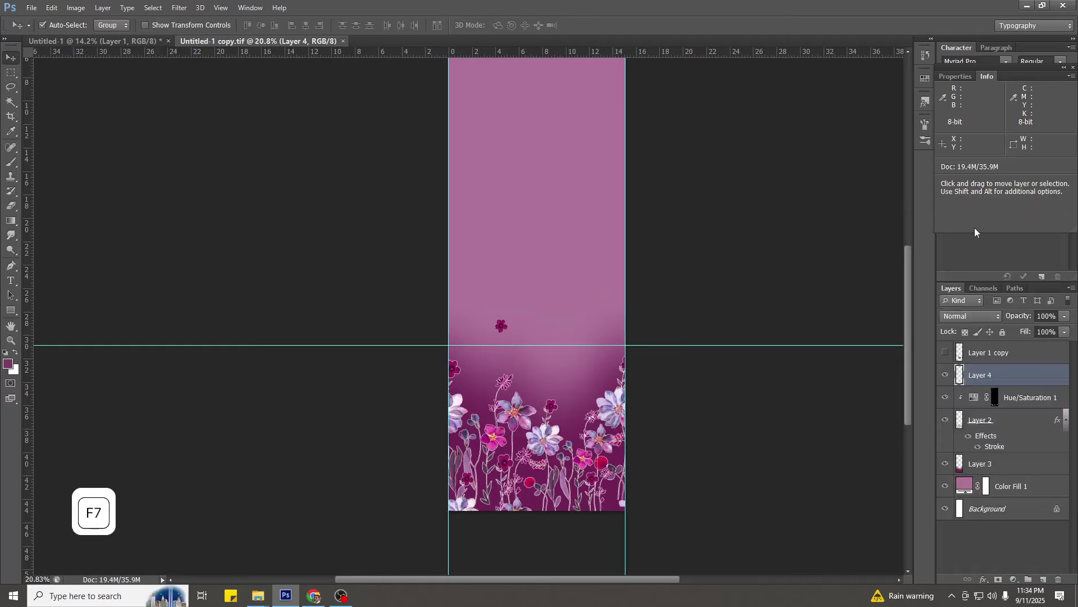
click(946, 375)
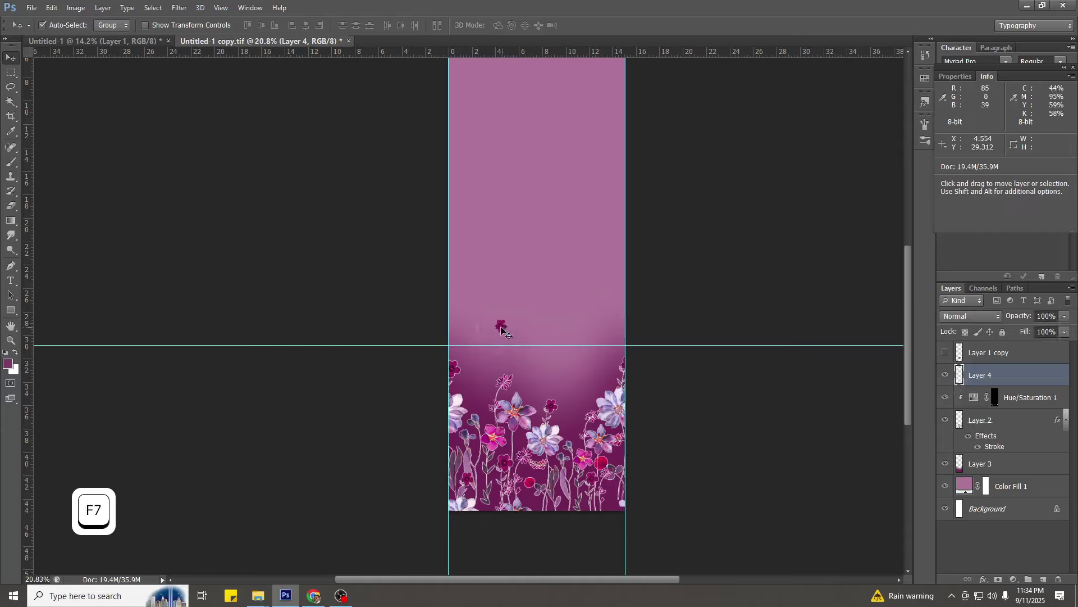
drag(501, 328, 482, 346)
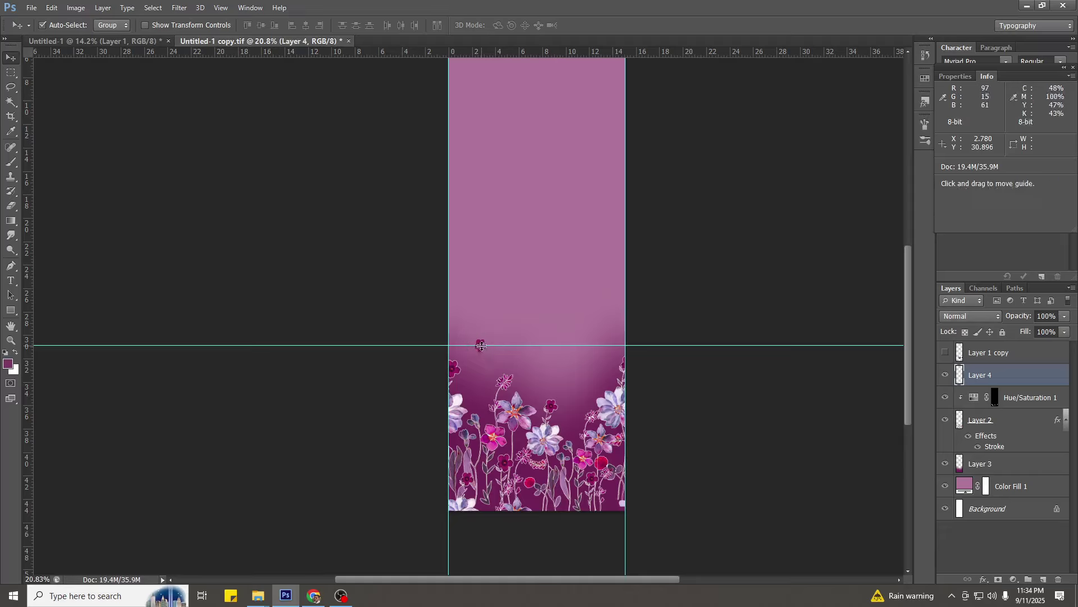
key(ctrl+h)
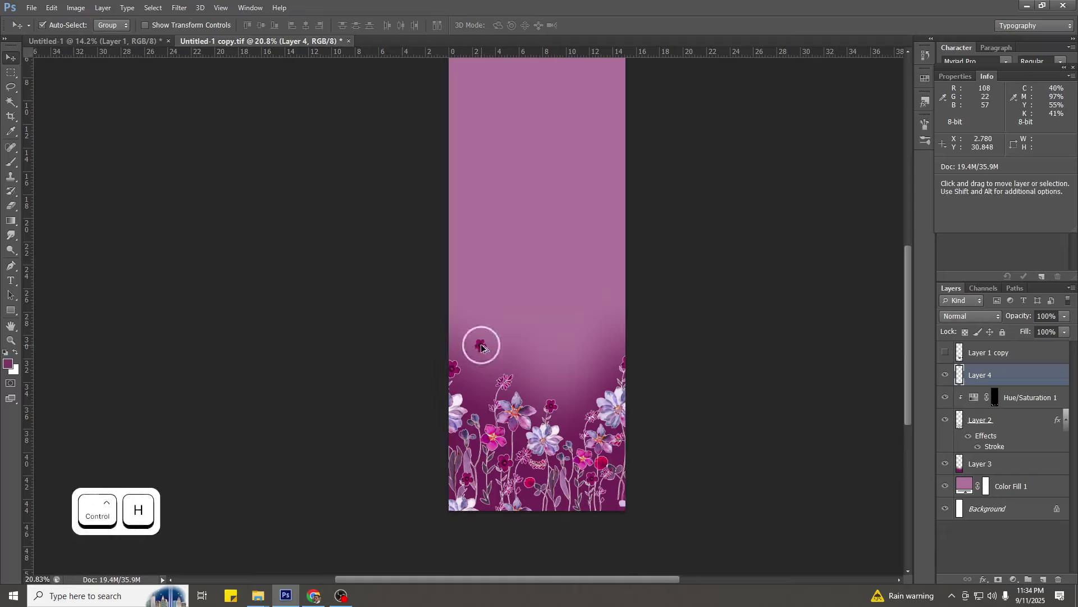
Duplicate the small flower twice straight upward to start a vertical column of motifs.
drag(480, 343, 482, 297)
scroll(493, 308, down, 3)
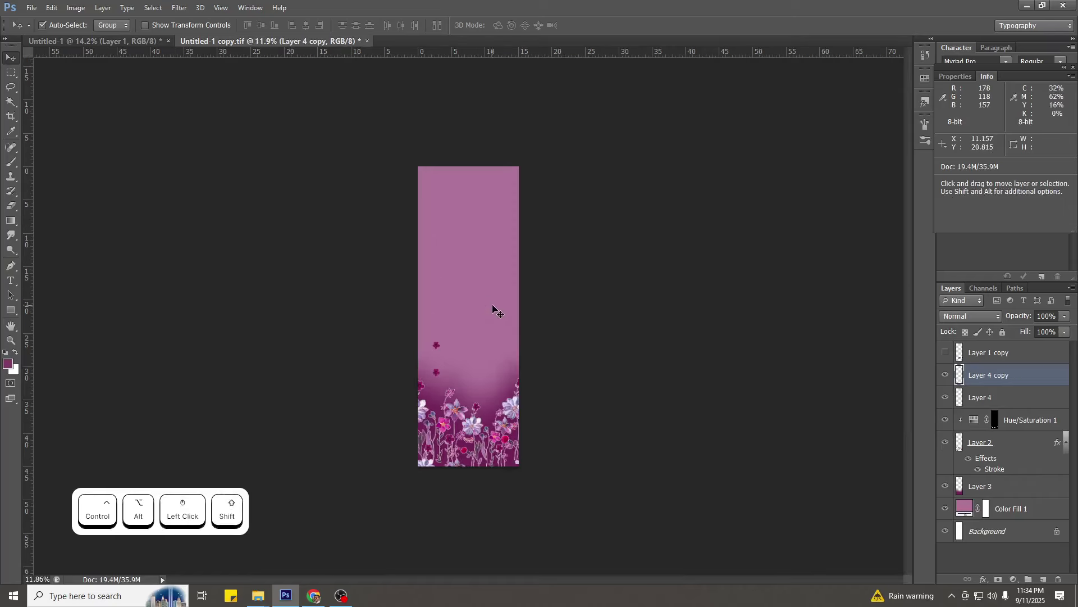
key(ctrl+alt+t)
scroll(437, 345, up, 5)
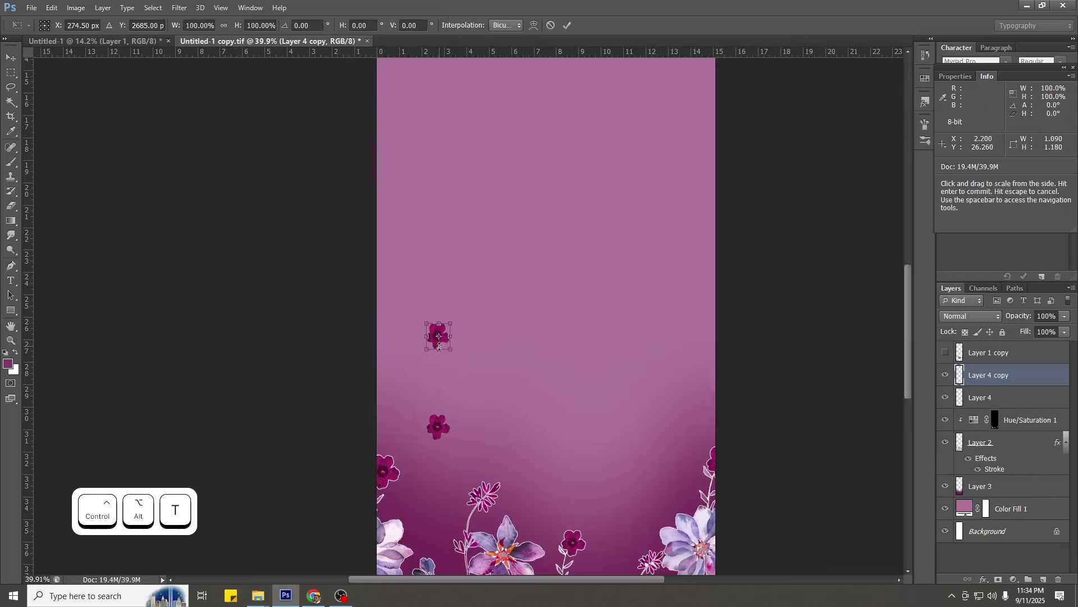
drag(445, 348, 457, 228)
key(Return)
key(ctrl+0)
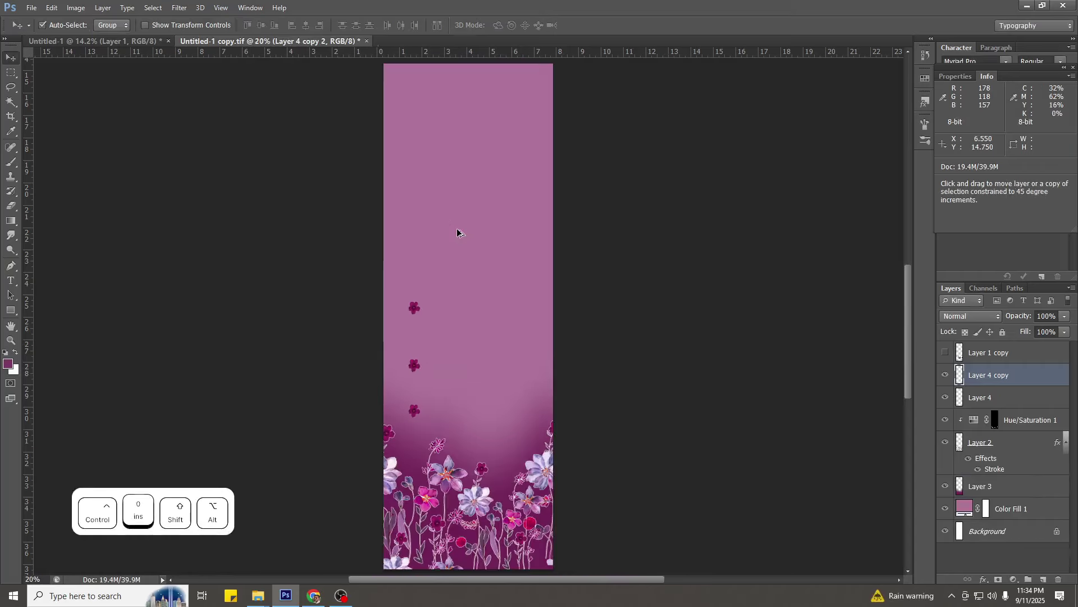
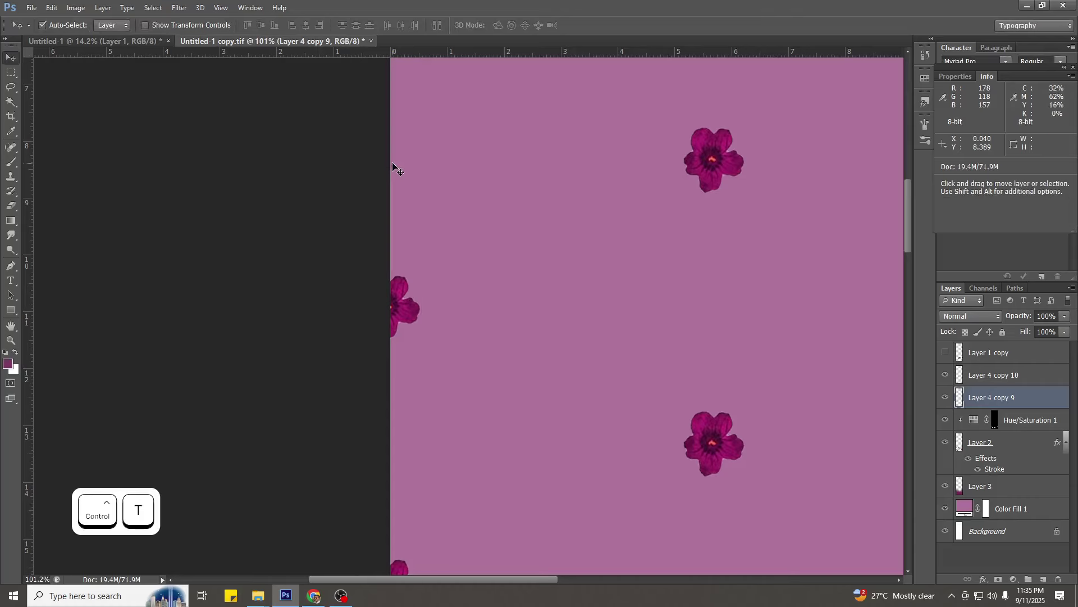
Duplicate the flower column from the canvas's left edge onto its right edge, with its X position at 1509.50 px.
scroll(392, 214, down, 8)
drag(393, 230, 577, 235)
key(ctrl+t)
scroll(588, 236, up, 10)
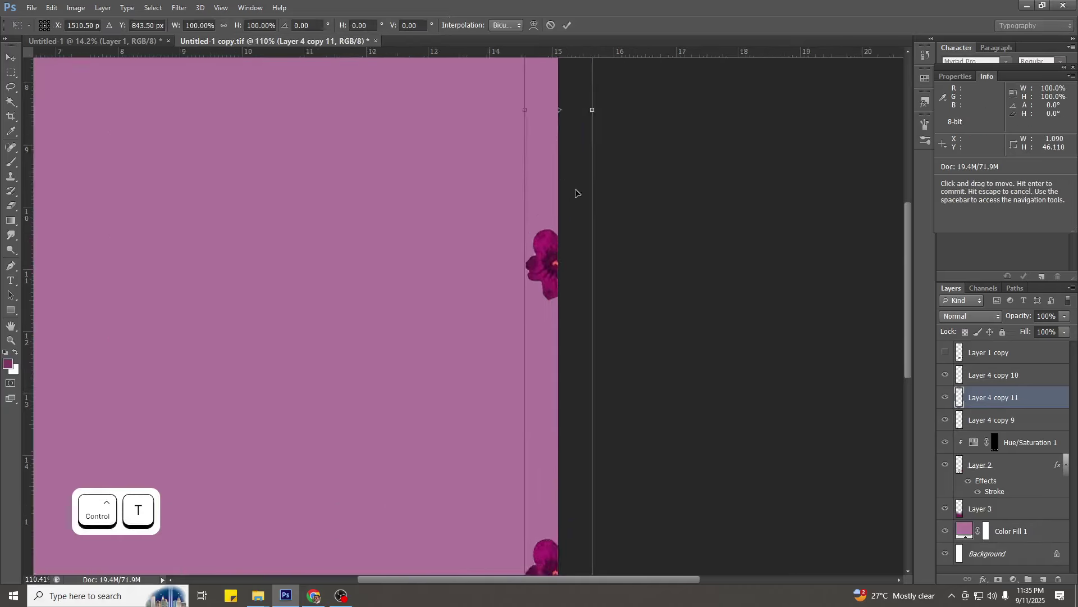
key(Left)
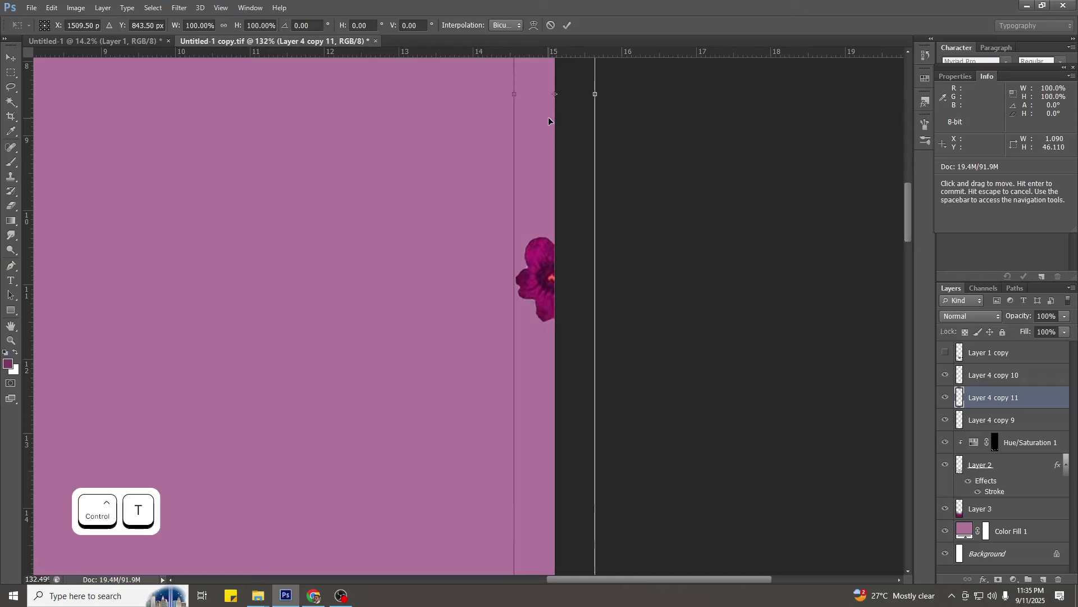
key(Return)
key(ctrl+0)
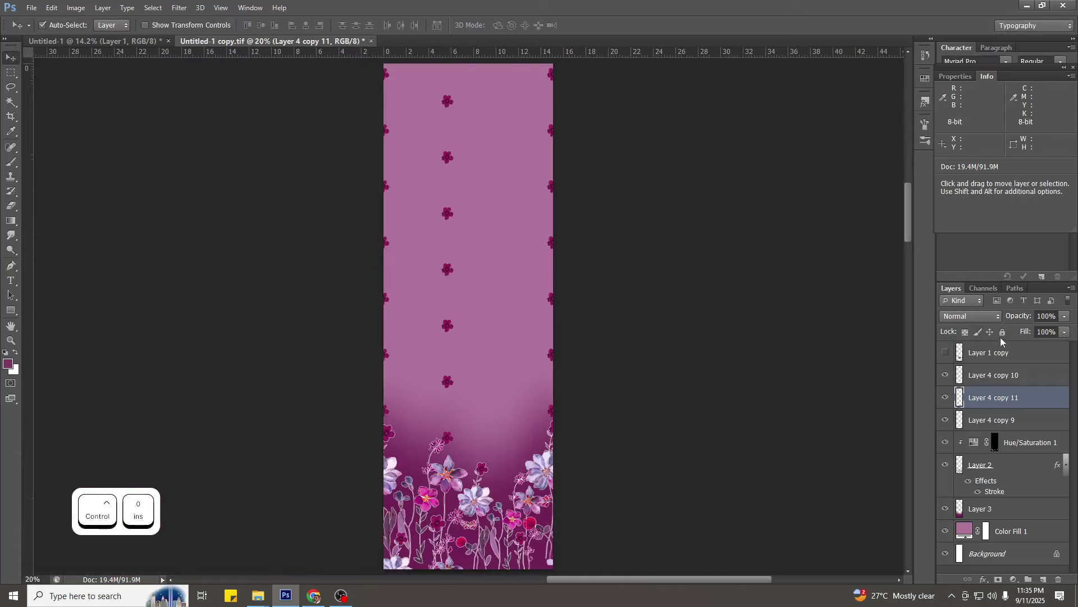
Rearrange and duplicate the flower columns between the canvas edges to form a staggered five-column pattern.
drag(448, 269, 449, 237)
click(384, 243)
drag(416, 269, 497, 262)
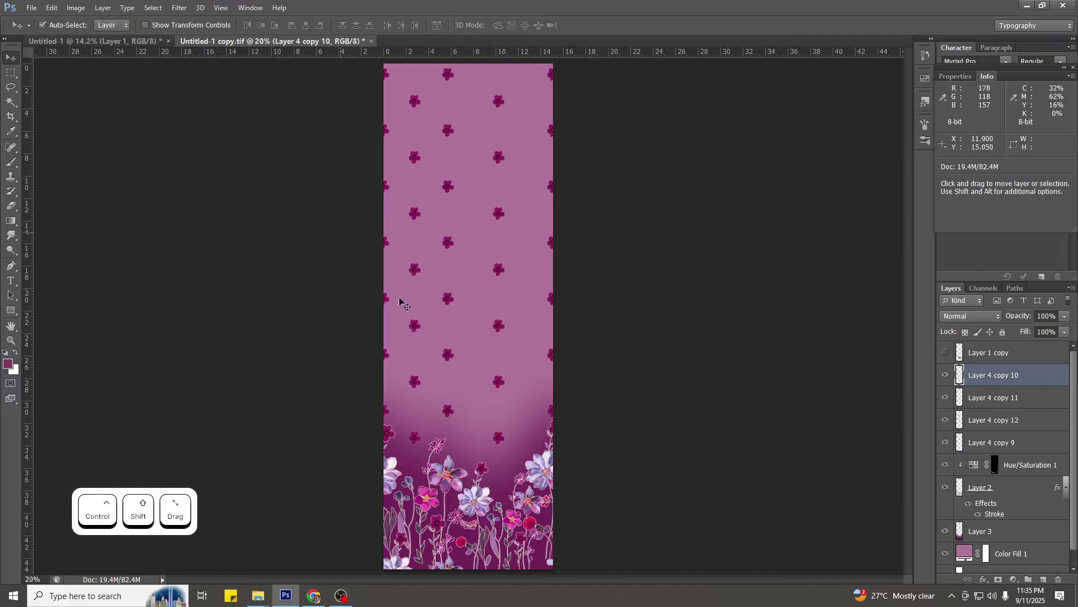
Select the five flower column layers, Layer 4 copy 9 through copy 13, and distribute their horizontal centers evenly.
click(1018, 465)
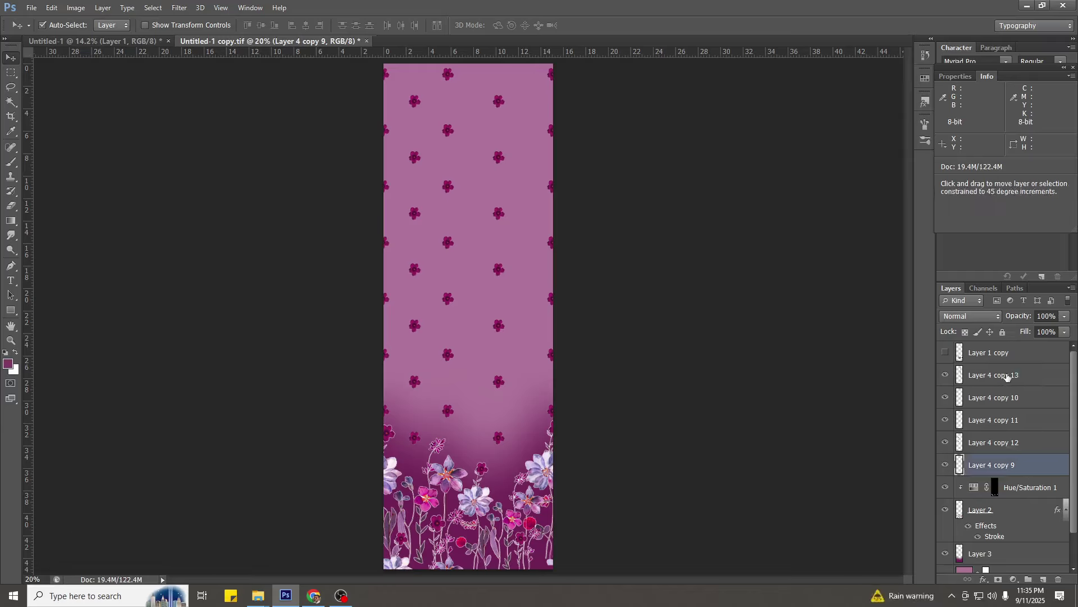
shift+click(1007, 375)
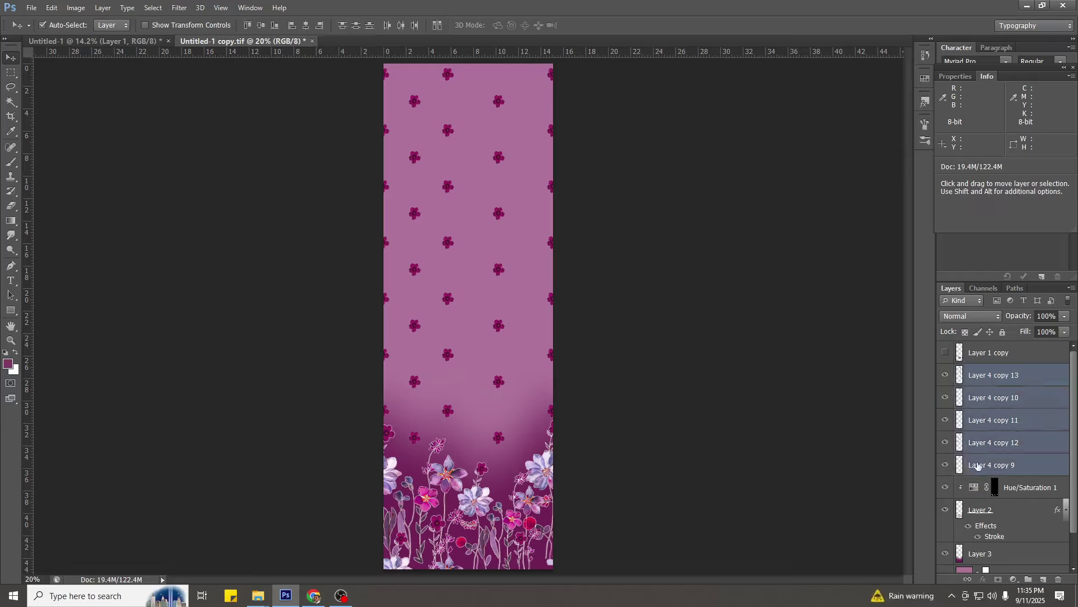
click(403, 26)
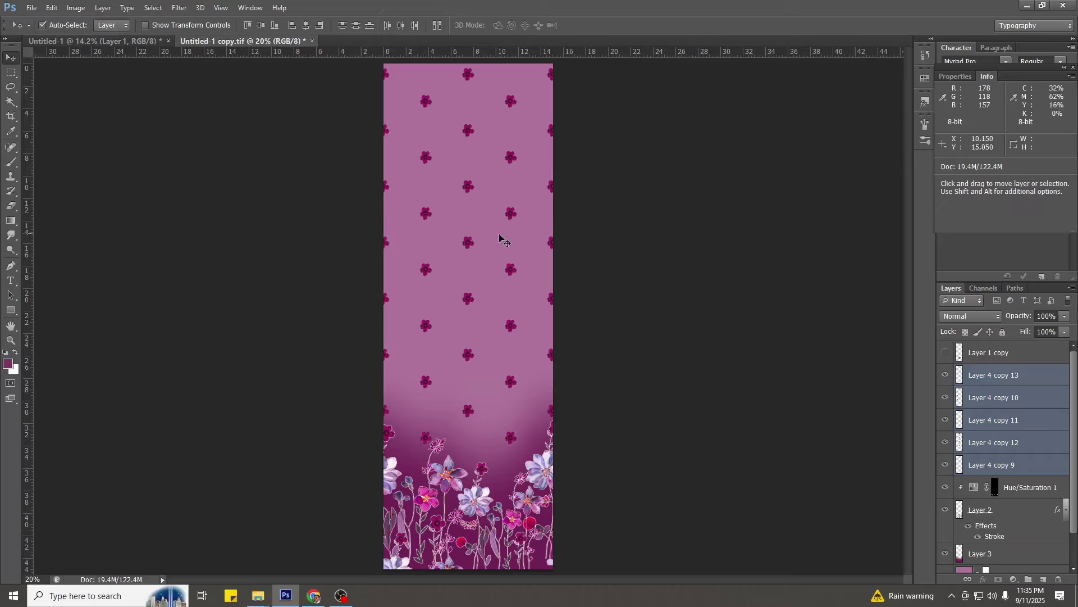
Merge the five flower column layers into one layer and check it by toggling its visibility.
scroll(556, 257, down, 3)
scroll(444, 293, up, 3)
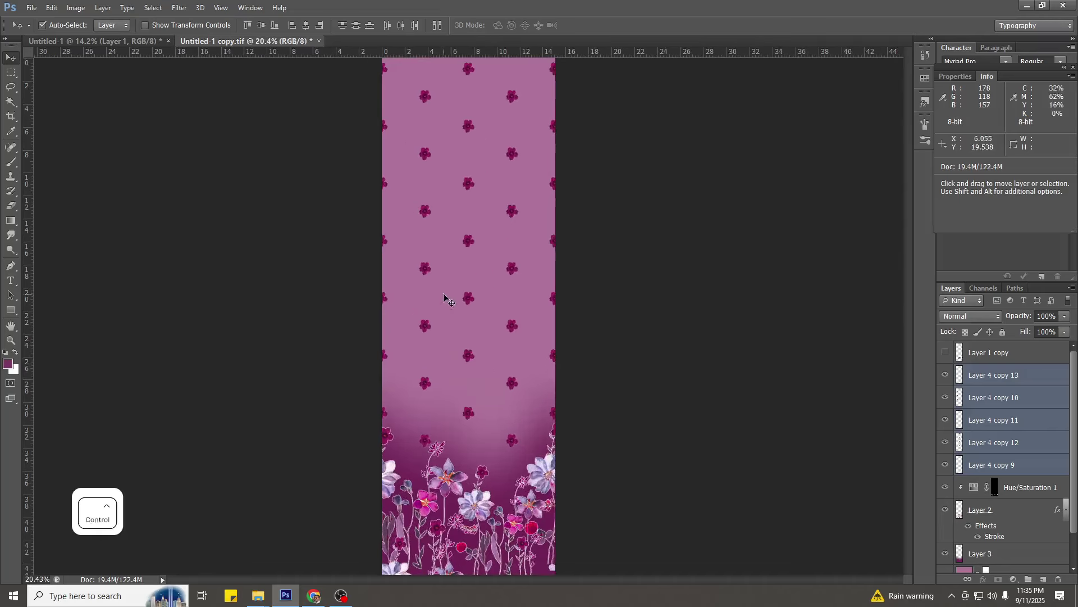
key(ctrl+e)
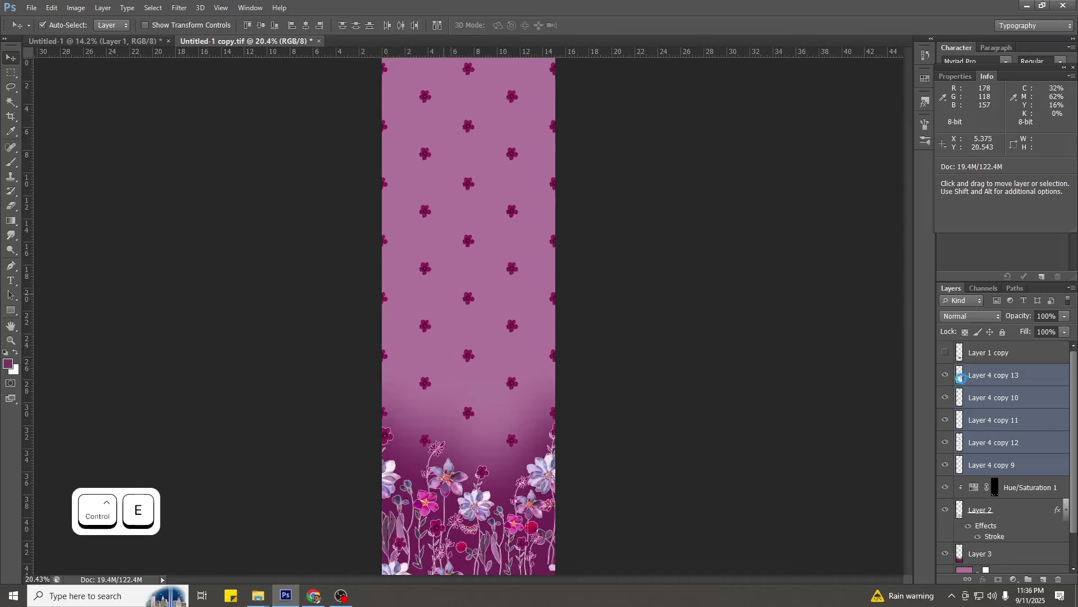
click(946, 376)
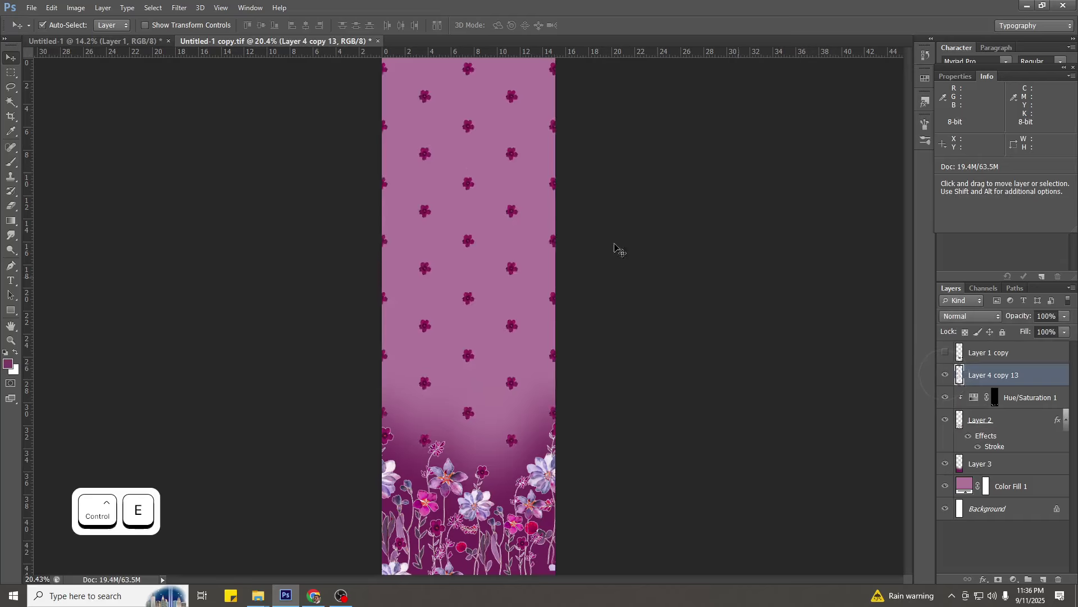
scroll(573, 247, down, 6)
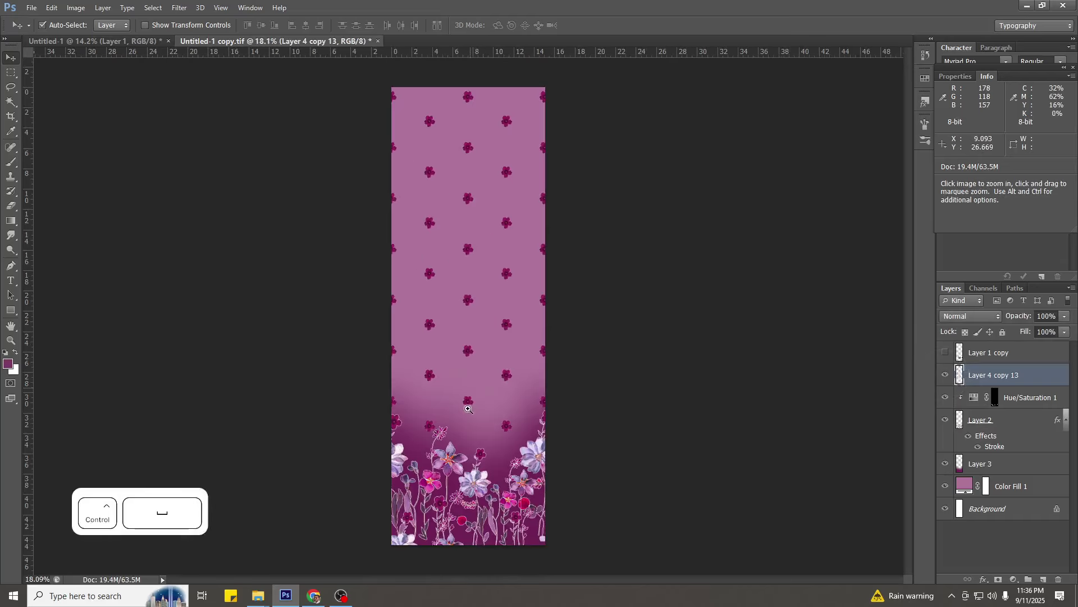
Duplicate the bordered flower artwork, Layer 2, and place the copy directly beneath it, above Layer 3.
ctrl+space+click(474, 386)
right_click(499, 403)
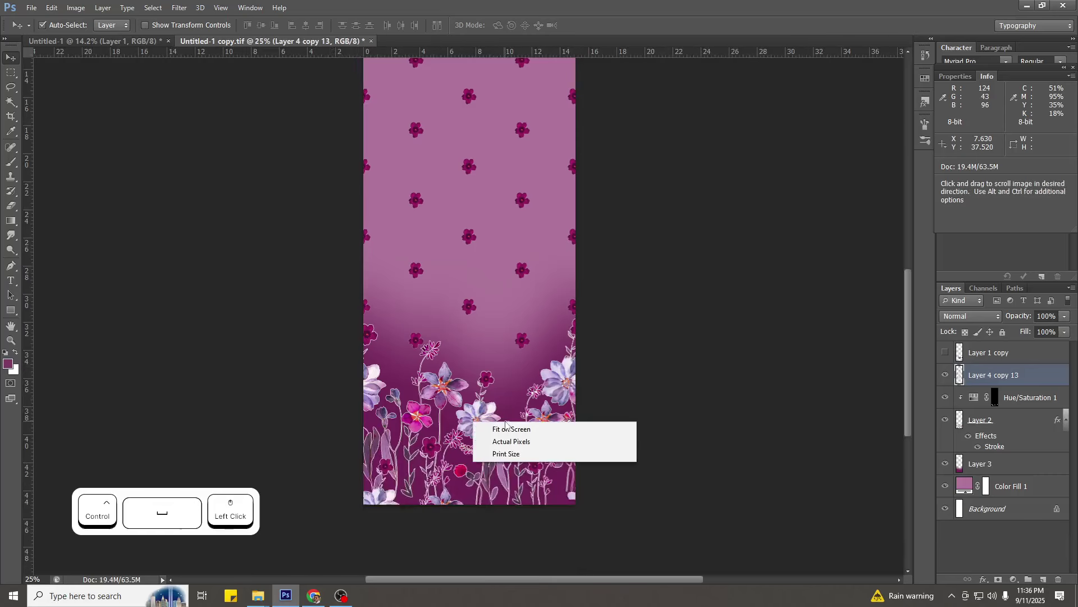
click(516, 450)
scroll(515, 348, down, 6)
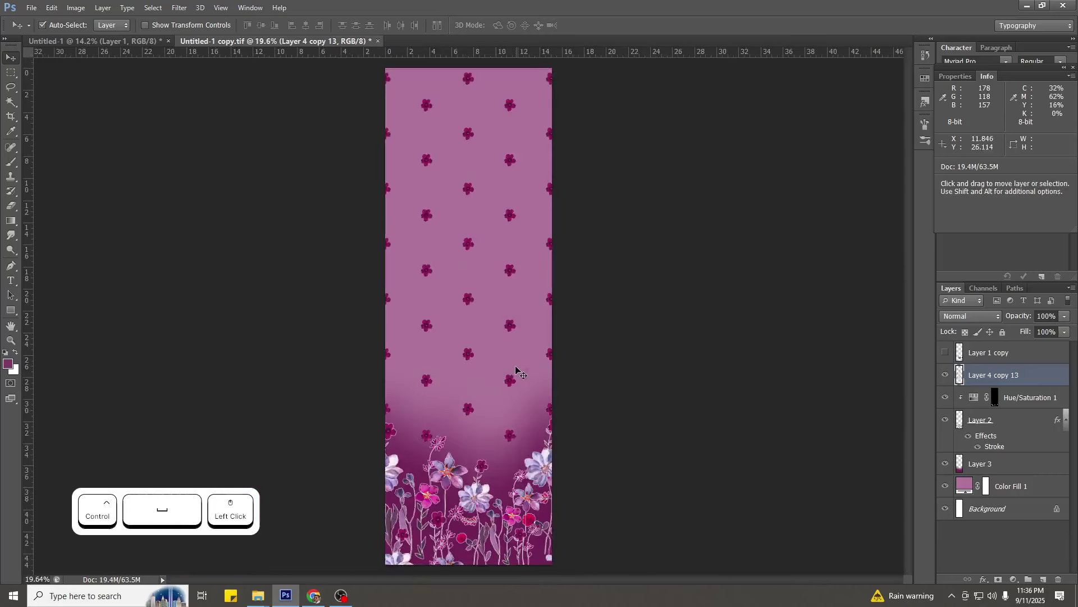
scroll(495, 522, up, 4)
drag(503, 460, 532, 354)
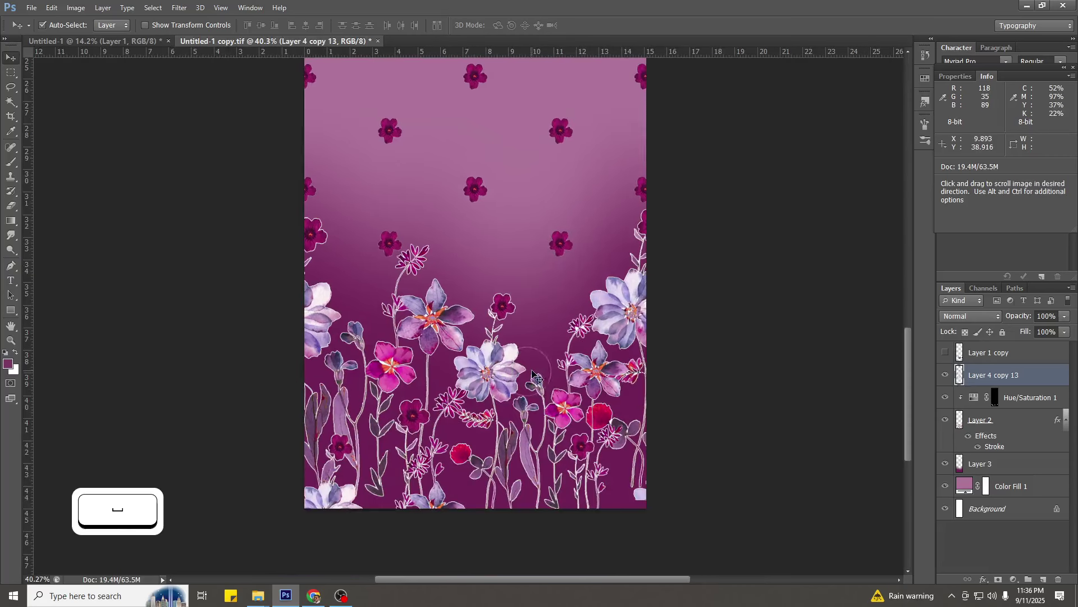
click(1010, 444)
click(1014, 423)
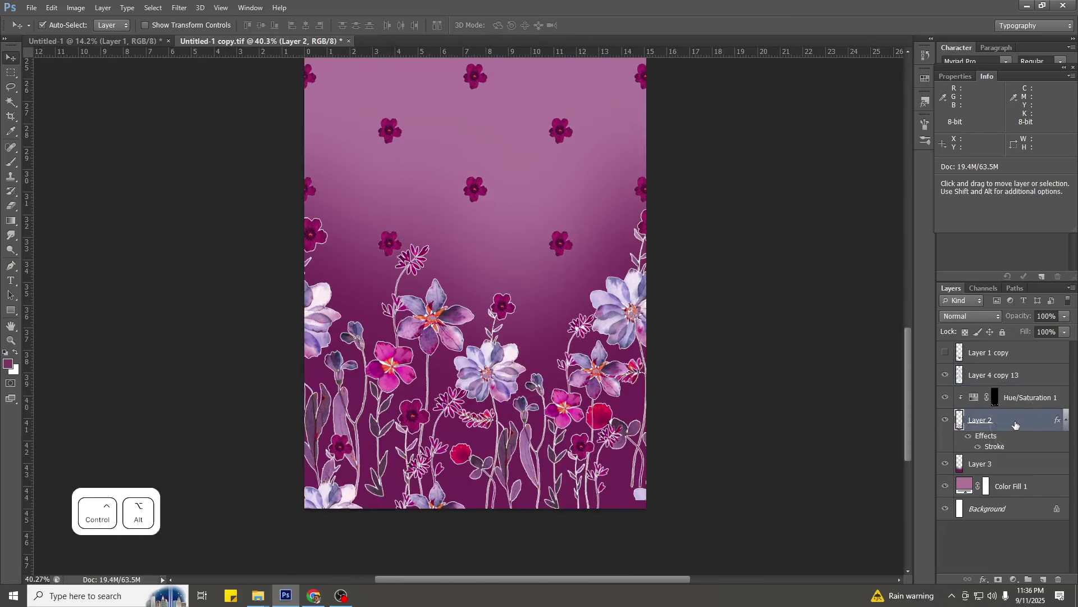
mouse_move(1014, 423)
mouse_down()
mouse_move(1012, 448)
mouse_move(974, 464)
mouse_up()
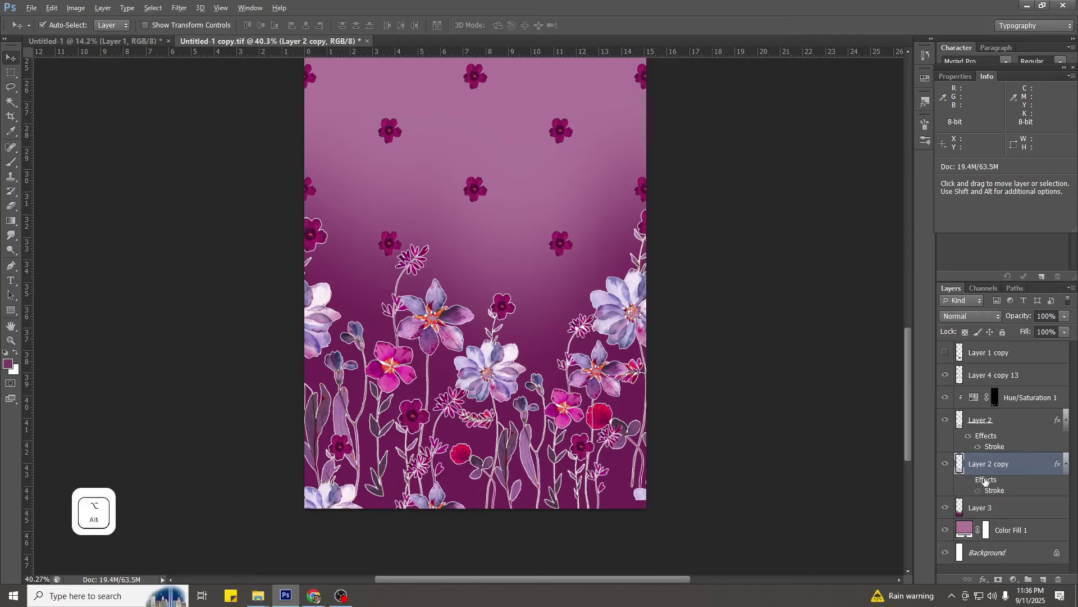
Apply the Offset filter to Layer 2 copy with +962 pixels horizontal, 0 vertical and Wrap Around.
key(alt+t)
key(Up)
key(Up)
key(Up)
key(Right)
key(Up)
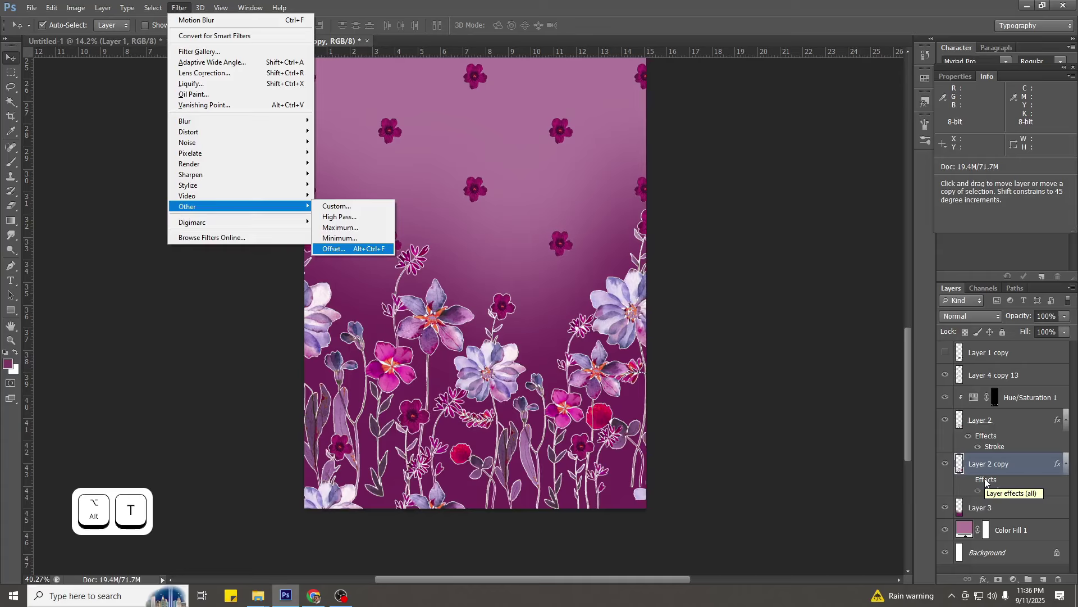
key(Return)
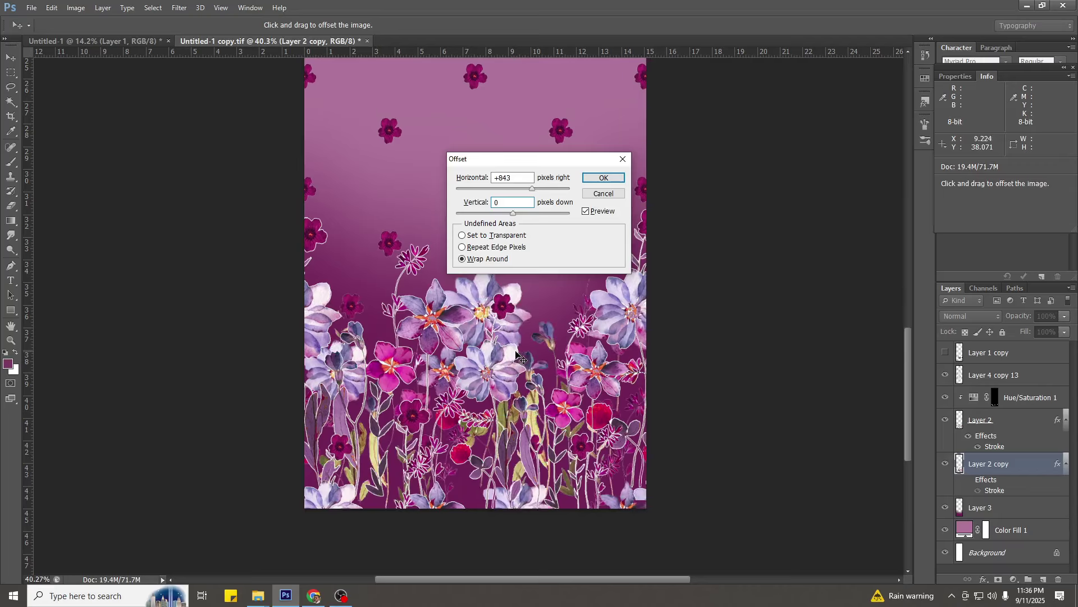
drag(516, 352, 545, 351)
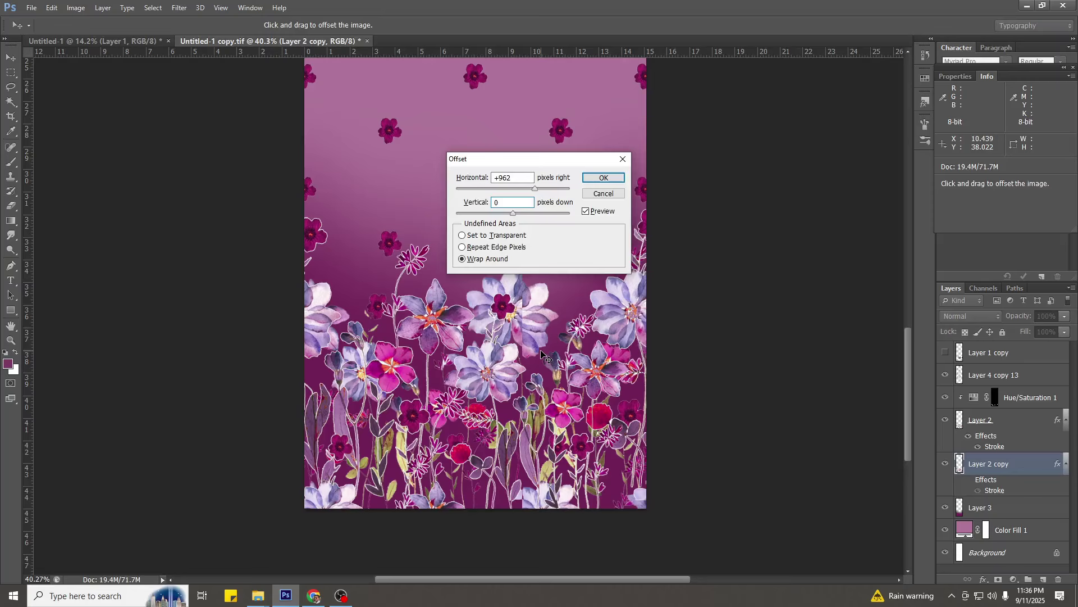
key(Return)
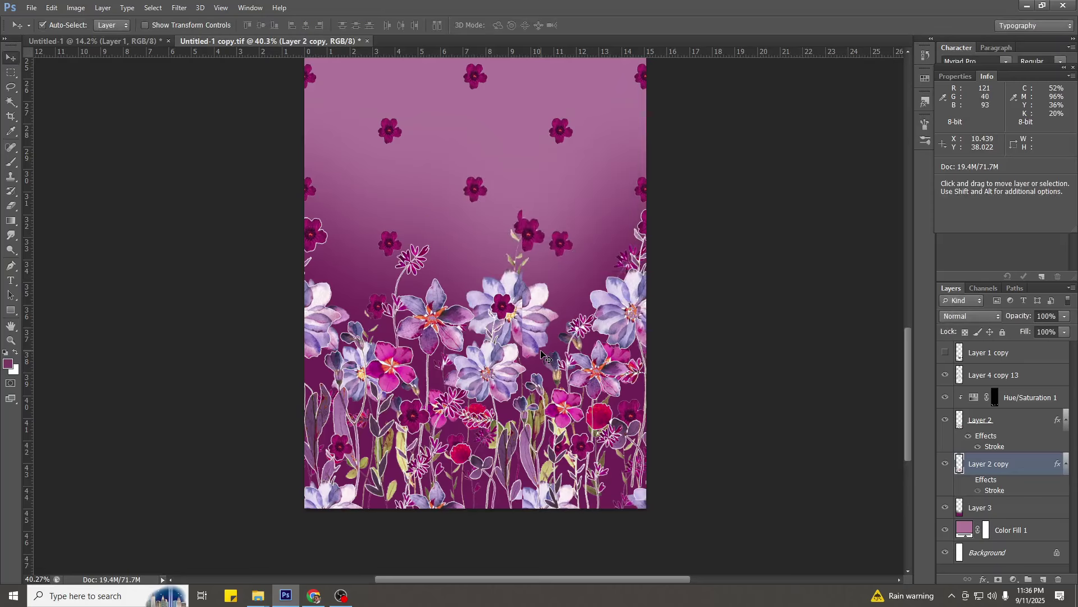
Undo the horizontal offset and the hiding of the layer effects on Layer 2 copy.
scroll(491, 319, up, 7)
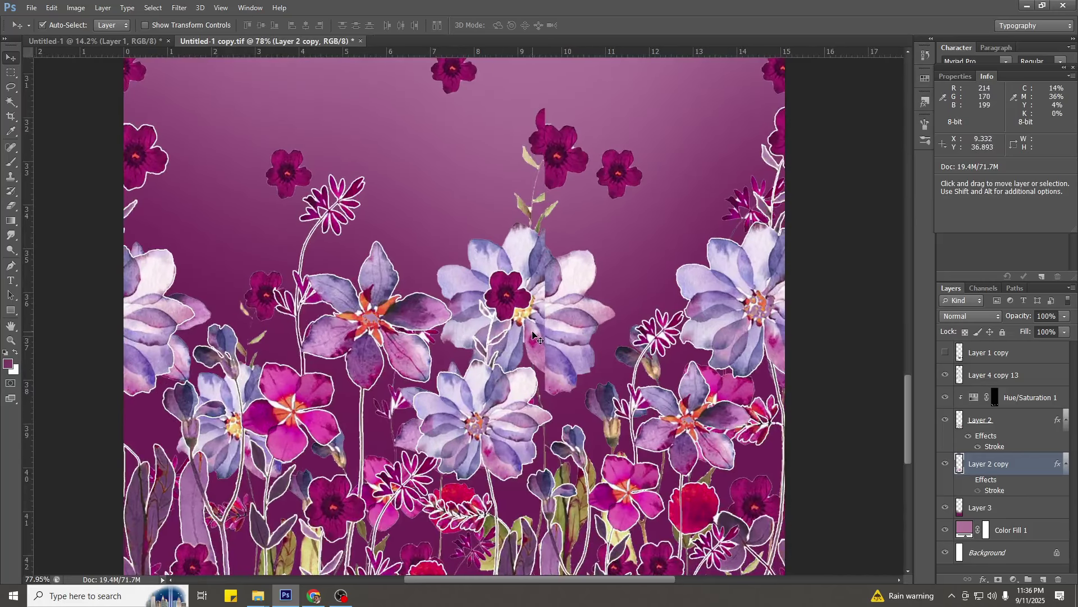
scroll(533, 335, down, 4)
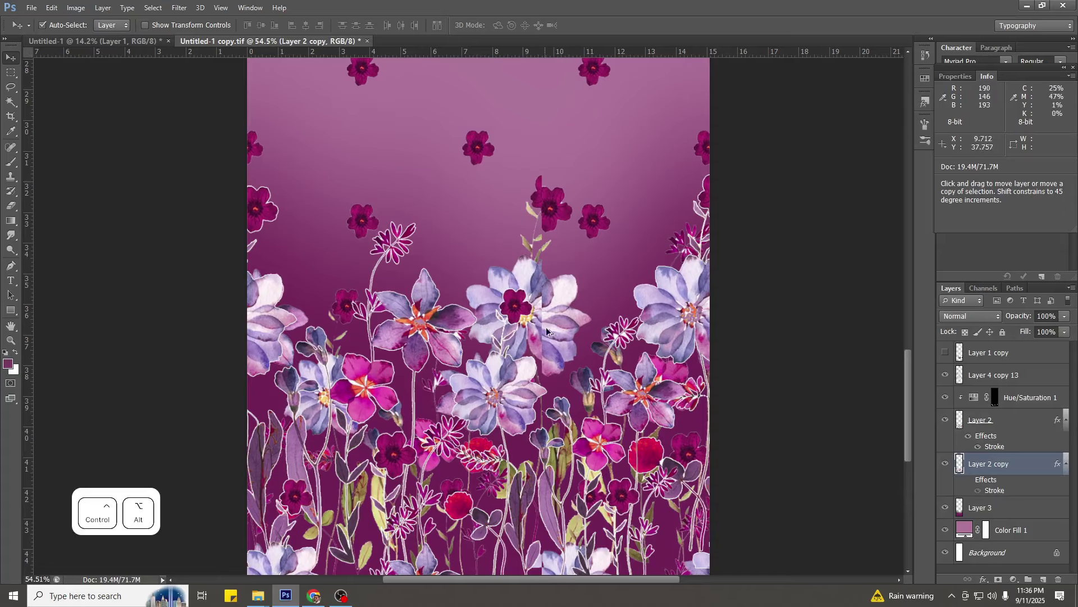
scroll(551, 322, right, 2)
key(ctrl+alt+z)
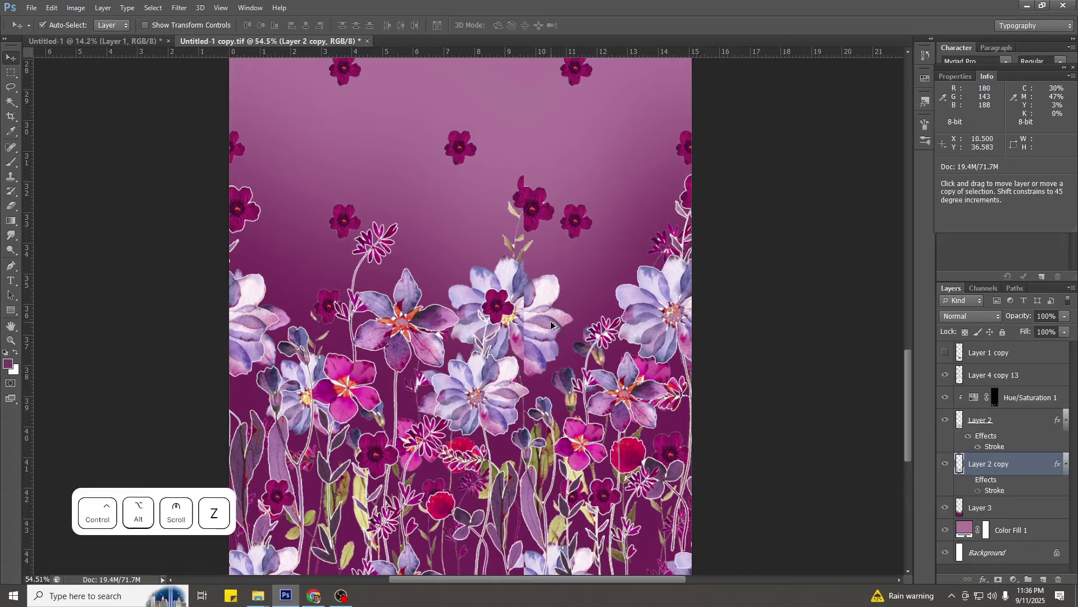
scroll(551, 322, down, 4)
scroll(551, 324, up, 2)
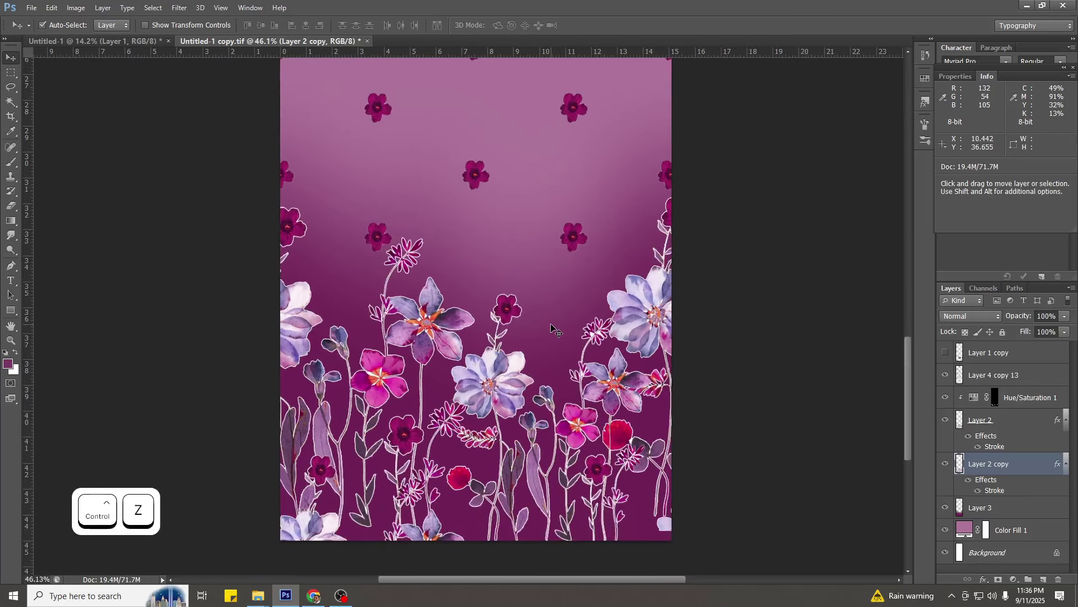
Offset Layer 2 copy horizontally by +600 pixels with Wrap Around, and set its blend mode to Luminosity.
scroll(554, 330, down, 1)
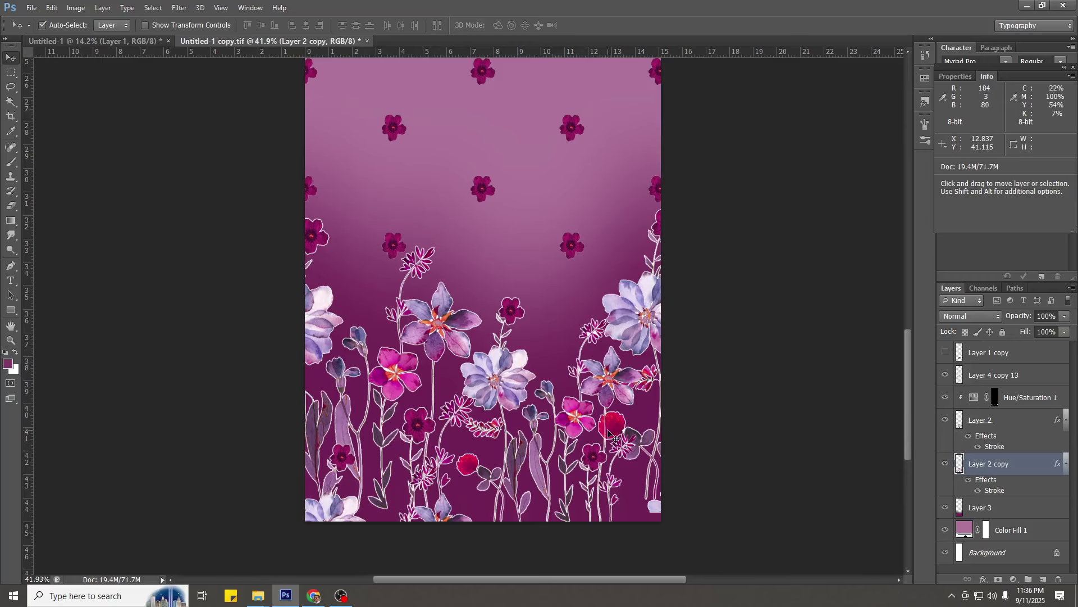
scroll(608, 433, down, 3)
scroll(582, 455, up, 3)
key(ctrl+alt+f)
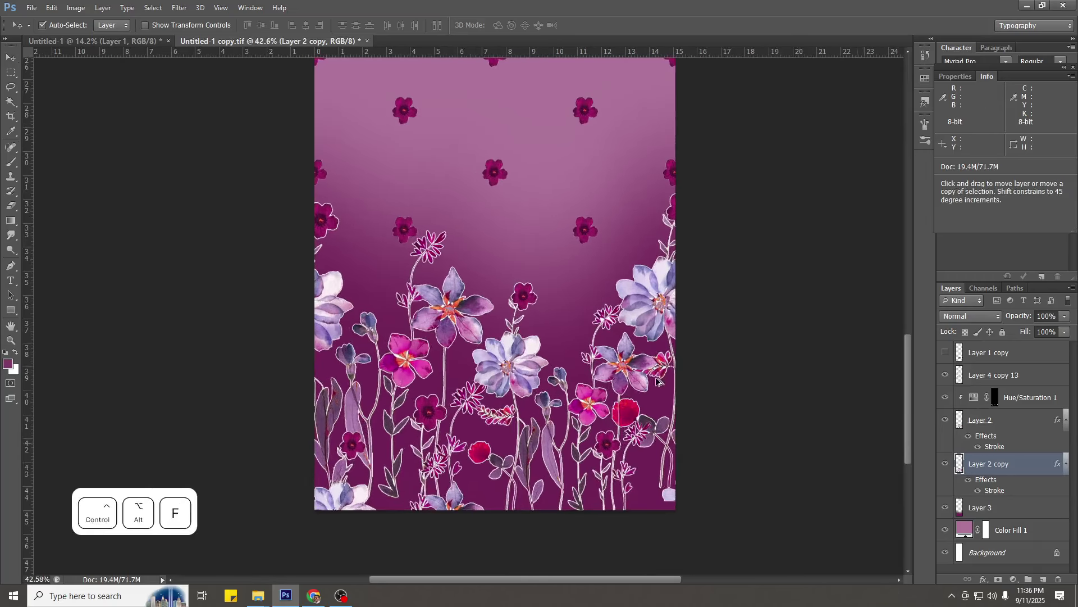
drag(567, 339, 479, 343)
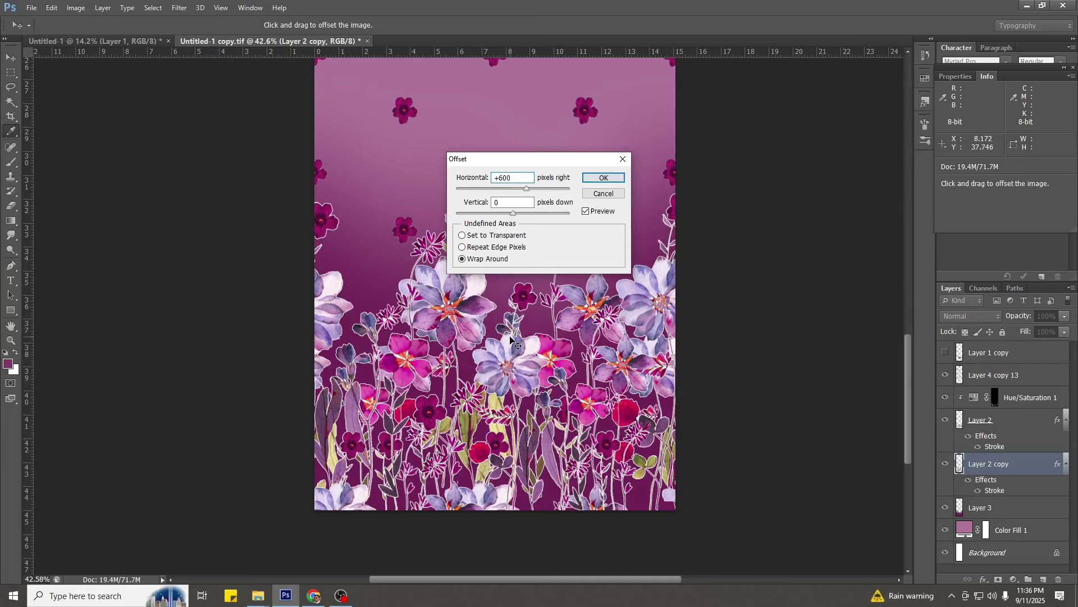
key(Return)
click(993, 318)
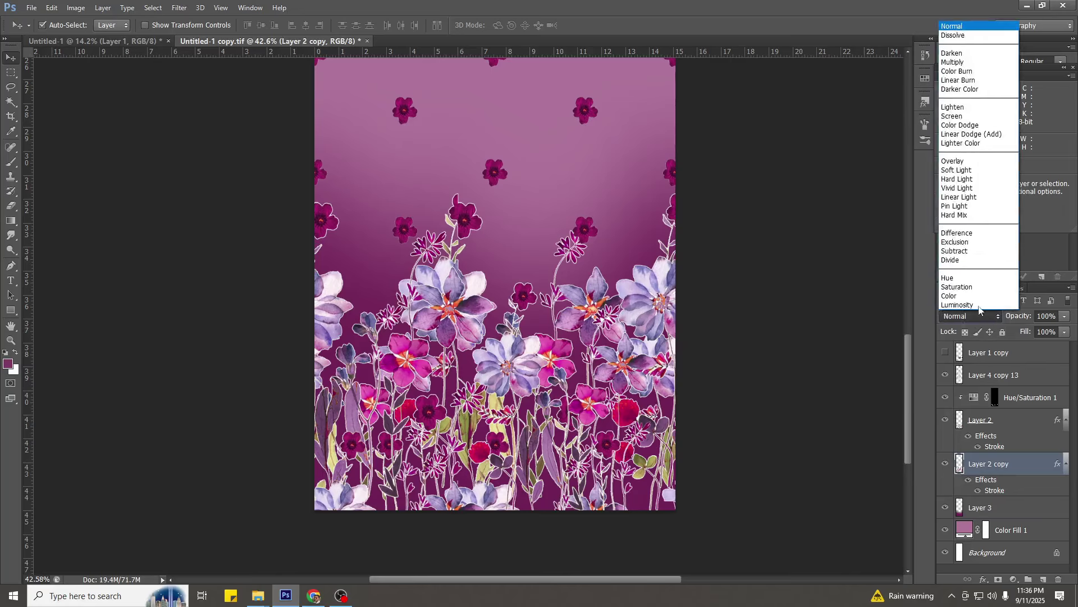
click(979, 308)
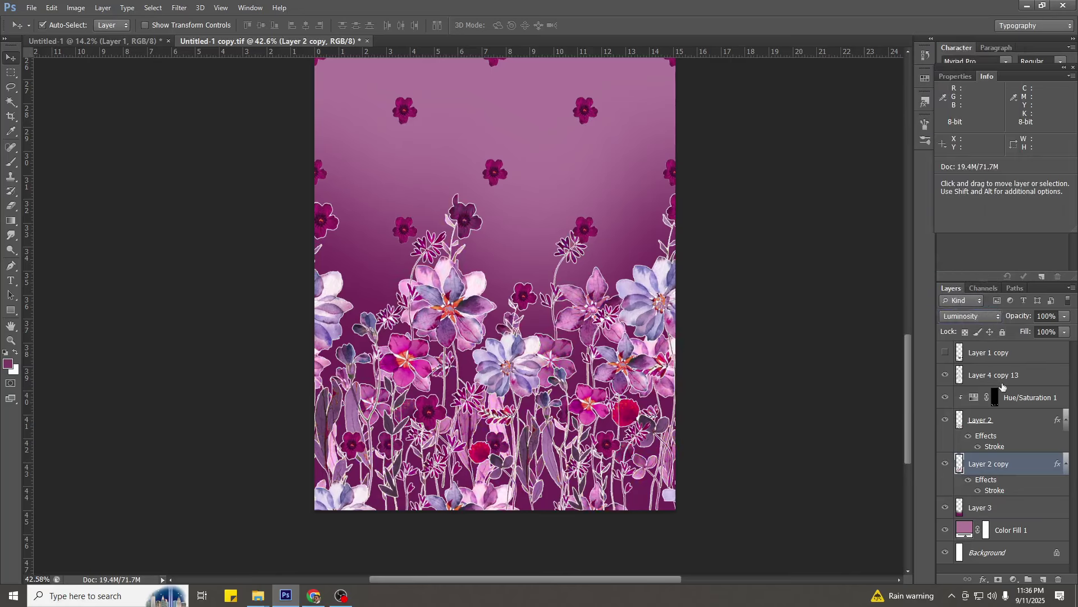
Darken Layer 2 copy by lowering the white output level in Levels, and hide its stroke effect.
key(ctrl+l)
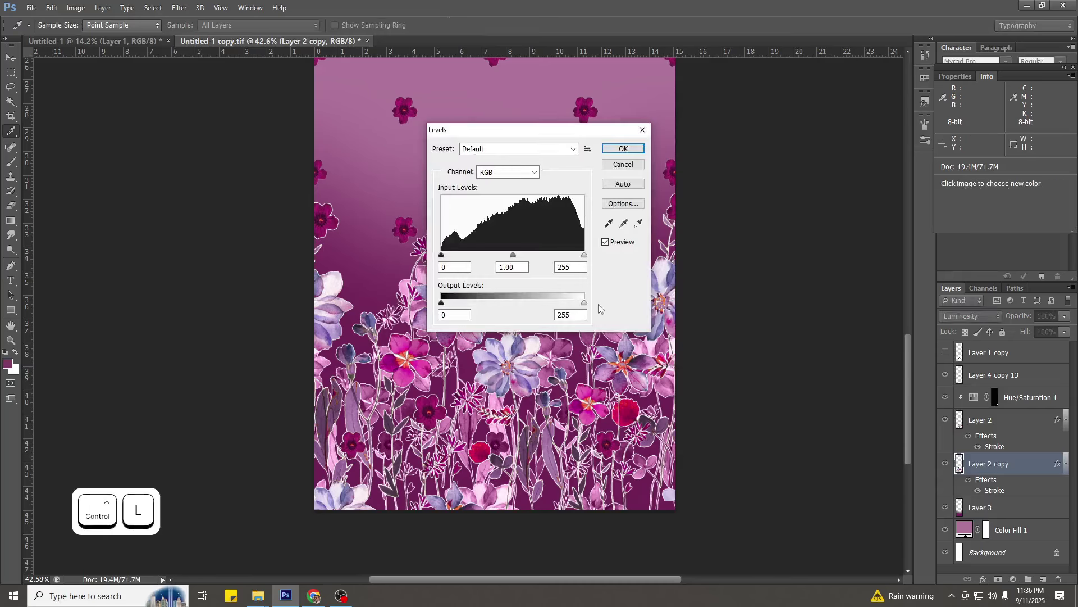
drag(569, 308, 530, 310)
key(Return)
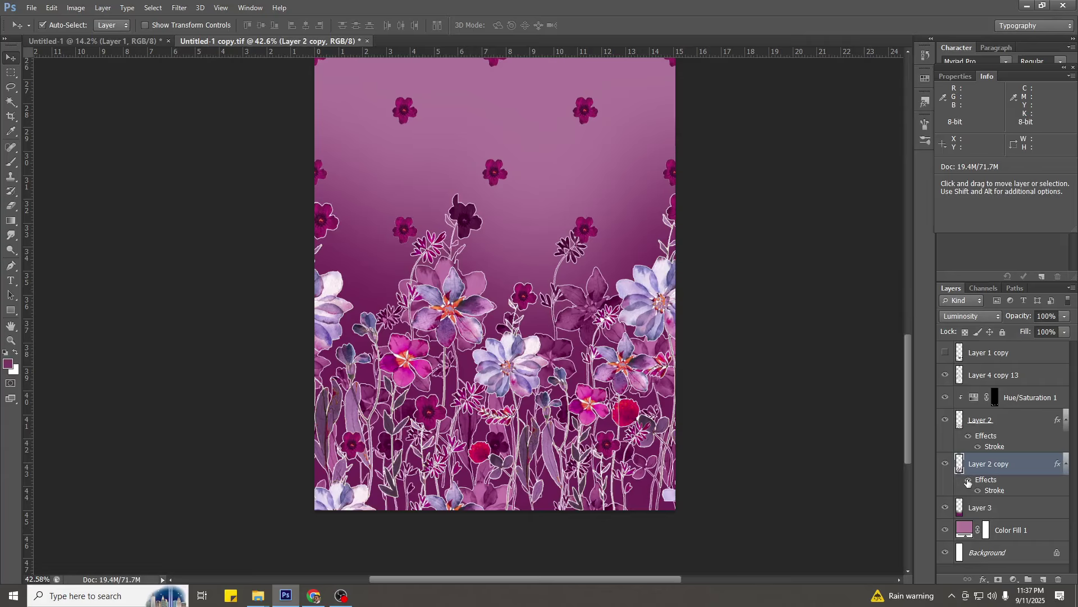
click(968, 480)
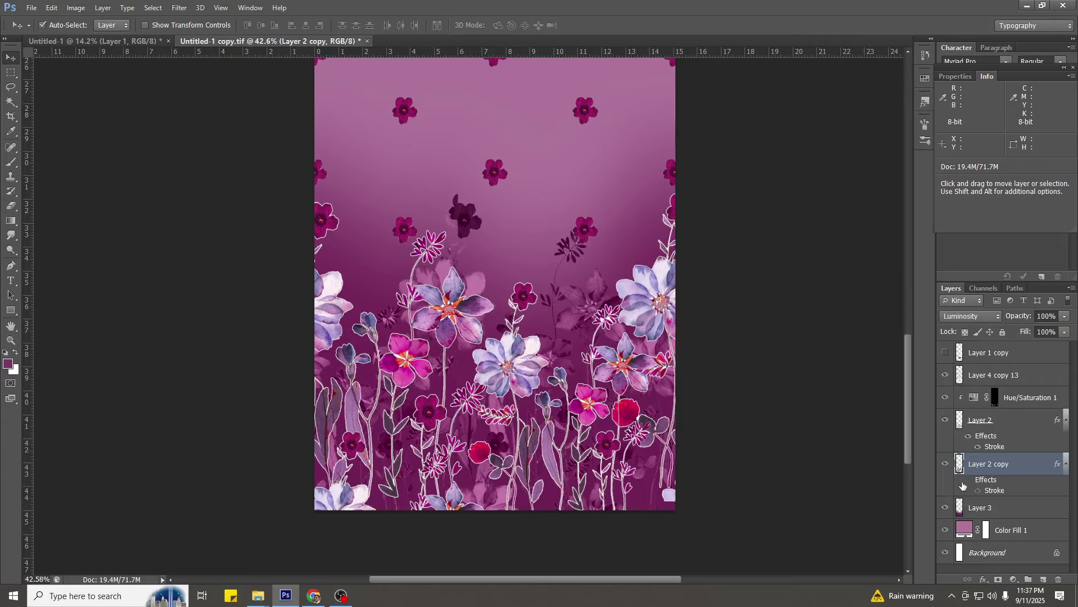
Examine the faint background flowers behind the floral border in the lower part of the artwork.
scroll(599, 313, down, 7)
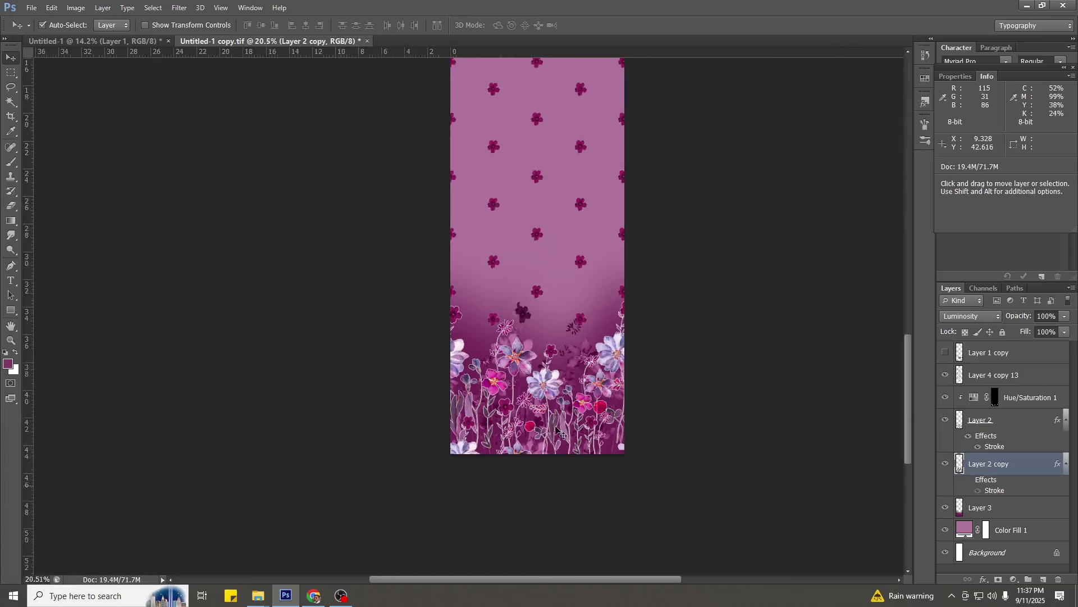
scroll(598, 312, up, 4)
key(s)
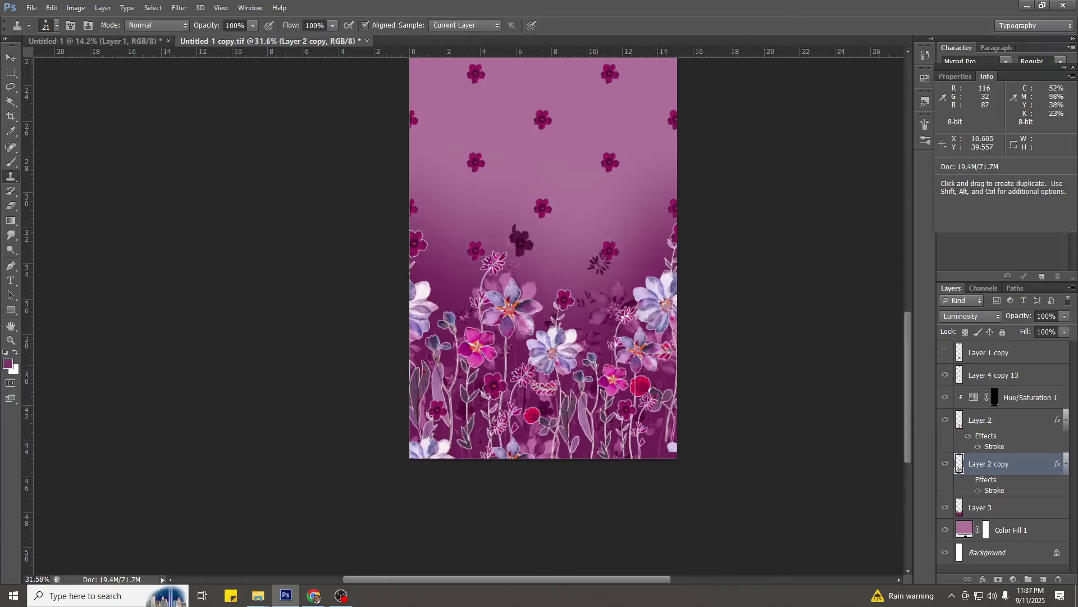
scroll(601, 348, down, 8)
scroll(488, 500, up, 7)
right_click(499, 469)
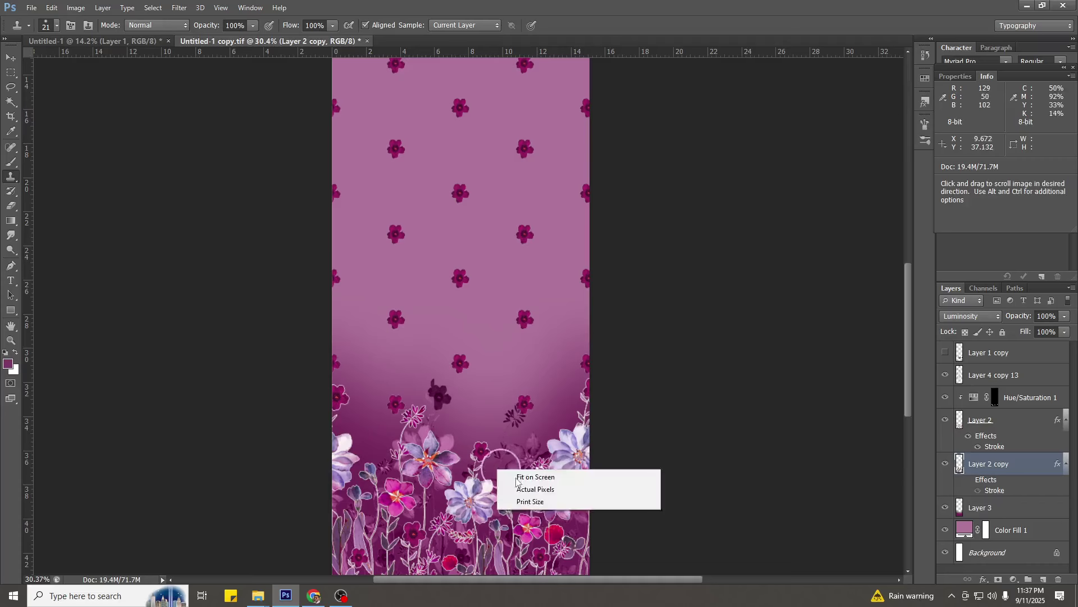
click(530, 505)
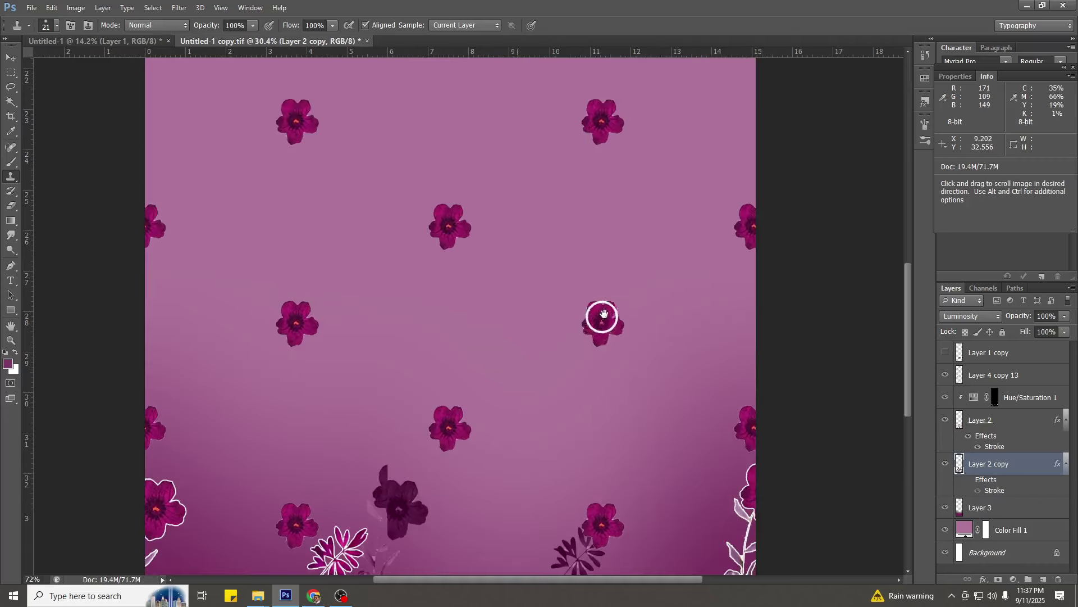
drag(603, 315, 659, 153)
Add a layer mask to Layer 2 copy and fill it with black to hide the faint flowers.
scroll(641, 204, down, 3)
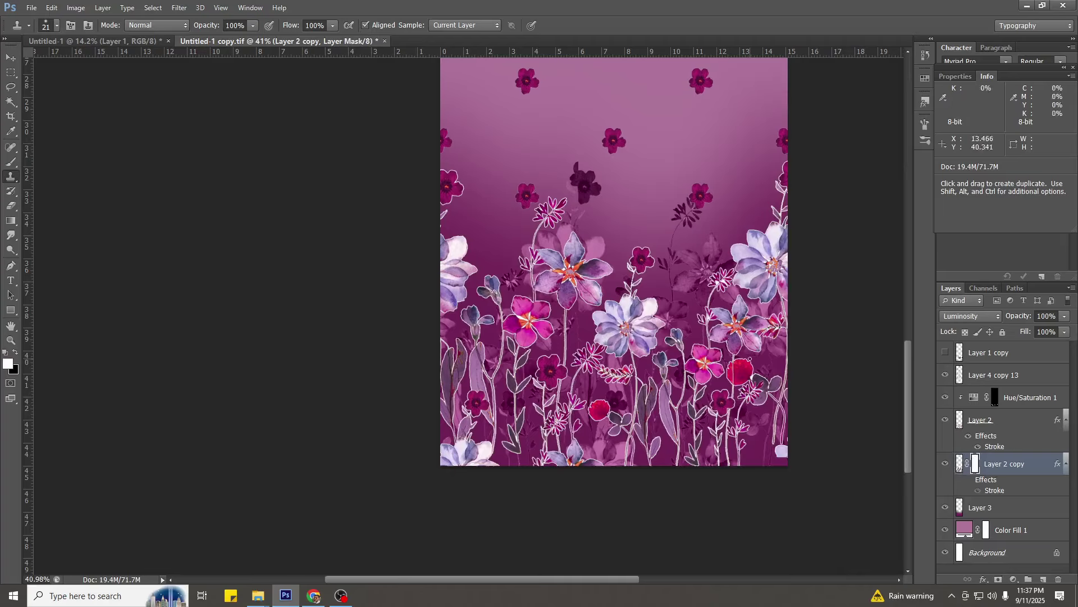
key(b)
alt+right_click(665, 373)
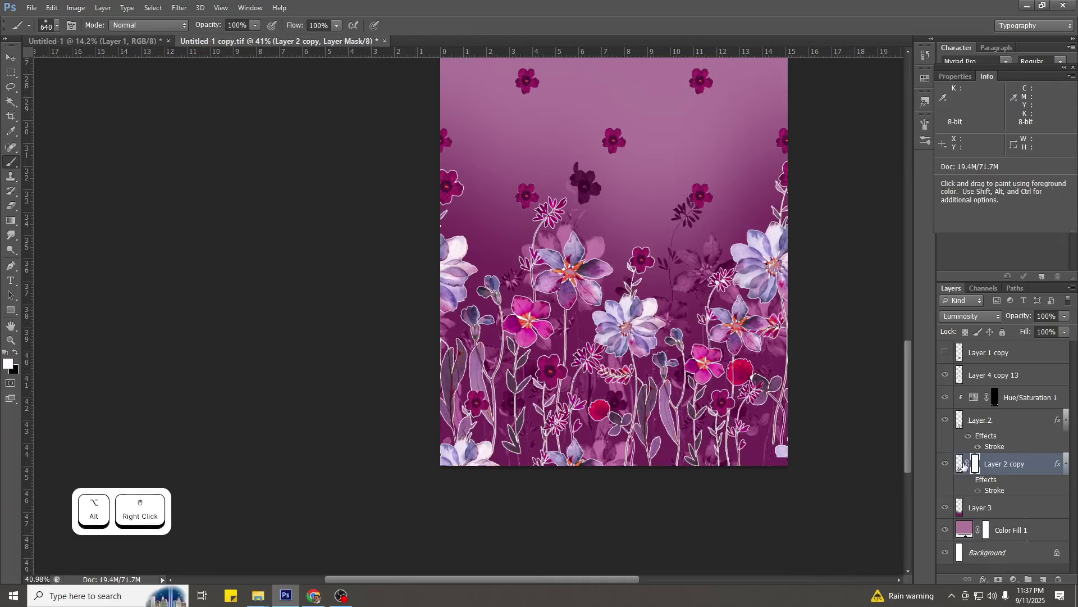
key(ctrl+BackSpace)
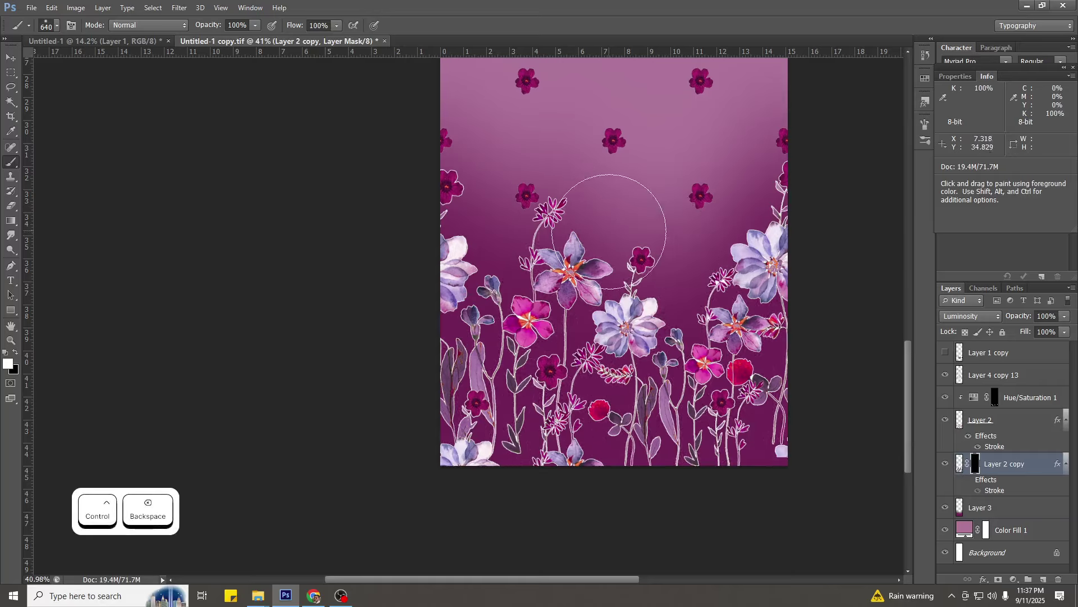
Paint white on the Layer 2 copy mask with a large soft brush to partly reveal the faint flowers behind the border.
alt+right_click(604, 284)
mouse_move(707, 279)
mouse_down()
mouse_move(682, 332)
mouse_move(696, 363)
mouse_move(687, 386)
mouse_up()
key(alt)
mouse_move(630, 292)
mouse_down()
mouse_move(587, 231)
mouse_move(509, 250)
mouse_move(521, 231)
mouse_move(515, 272)
mouse_move(552, 298)
mouse_move(520, 253)
mouse_up()
alt+right_click(533, 252)
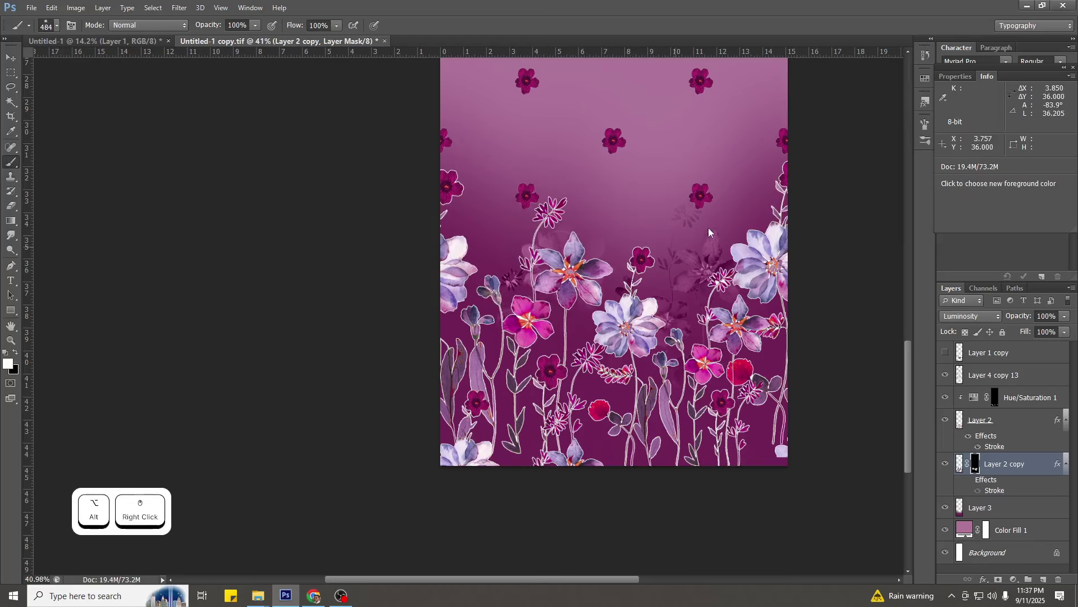
mouse_move(683, 413)
mouse_down()
mouse_move(620, 426)
mouse_move(618, 388)
mouse_up()
Switch to black and touch up the Layer 2 copy mask around the lower stems and the left-hand flowers.
key(x)
drag(504, 446, 550, 488)
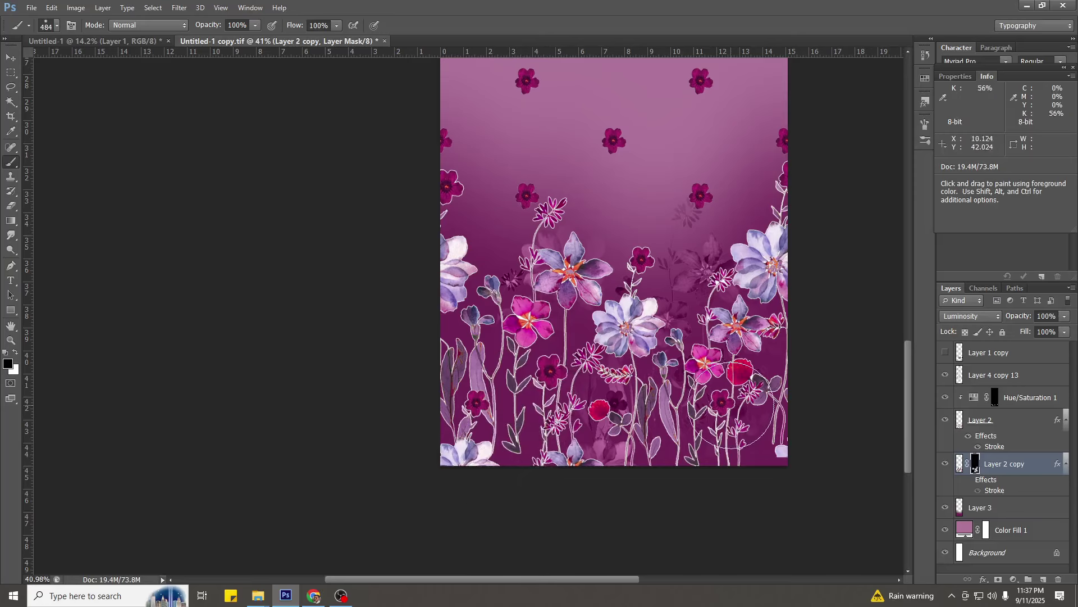
click(725, 461)
click(501, 296)
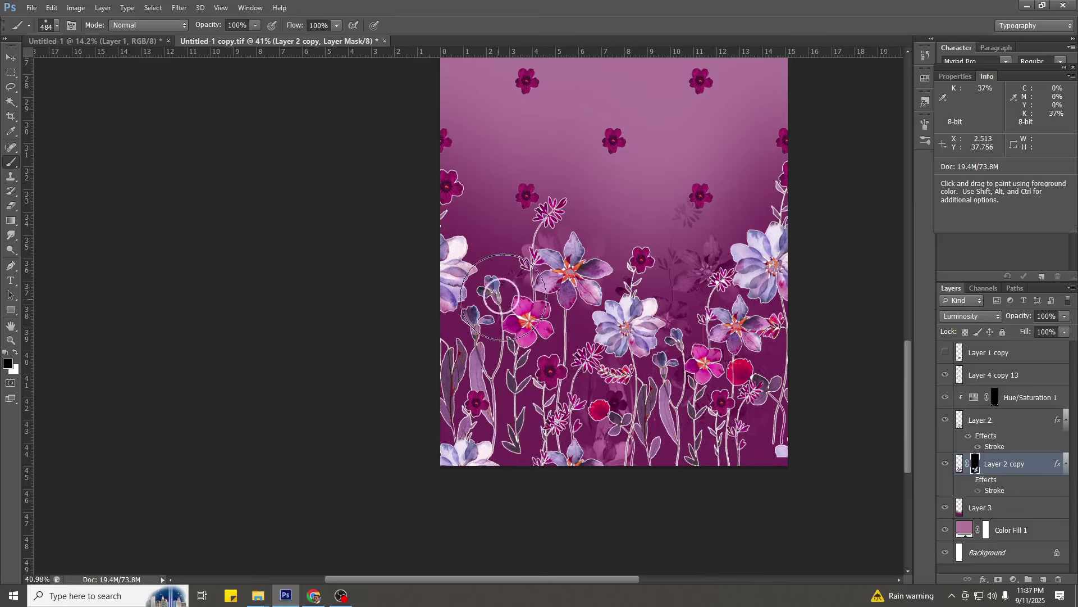
Switch back to white and reveal more faint flowers between the blooms and stems with a 425 px soft brush.
key(x)
click(503, 310)
alt+right_click(505, 308)
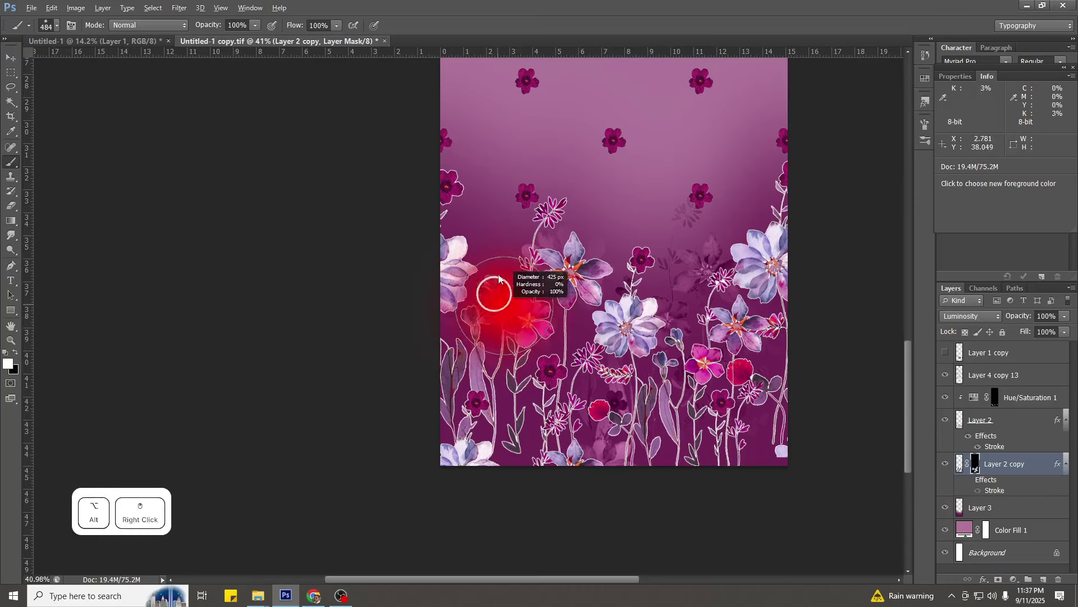
click(478, 426)
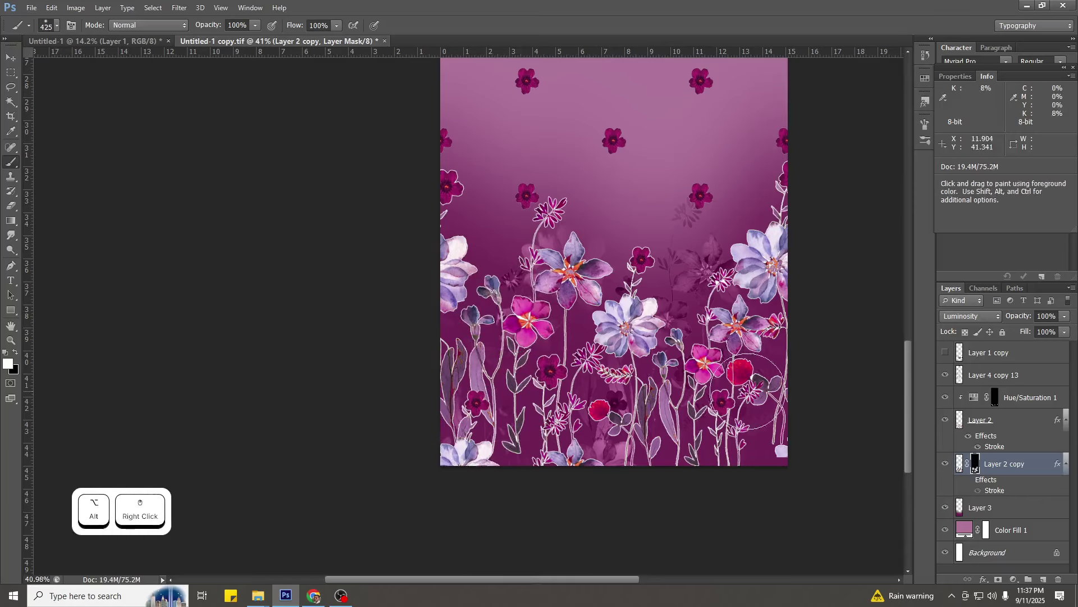
mouse_move(770, 411)
mouse_down()
mouse_move(760, 489)
mouse_move(685, 480)
mouse_move(693, 508)
mouse_move(683, 460)
mouse_move(617, 415)
mouse_move(566, 355)
mouse_move(560, 322)
mouse_up()
drag(623, 254, 648, 255)
Create a new empty layer above Layer 4 copy 13.
scroll(677, 372, down, 3)
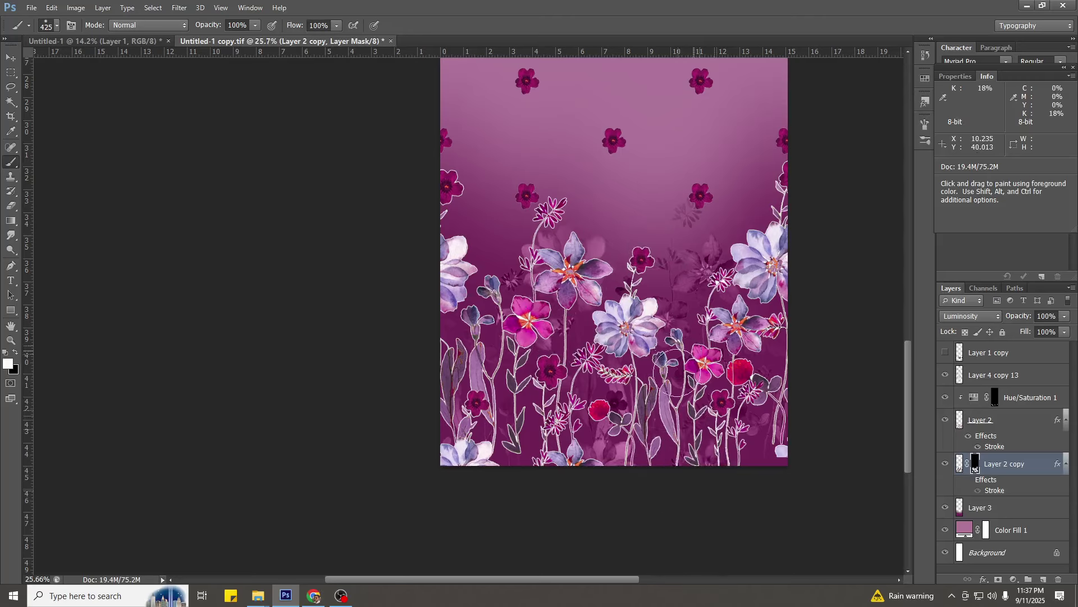
scroll(678, 372, down, 3)
scroll(439, 475, up, 5)
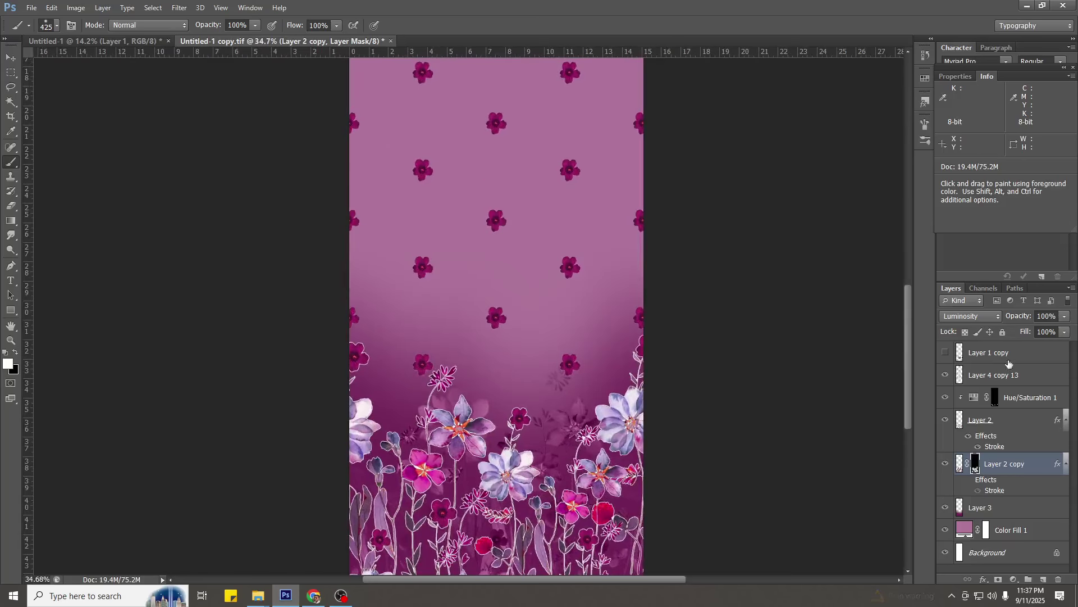
click(1007, 369)
key(ctrl+shift+n)
key(Return)
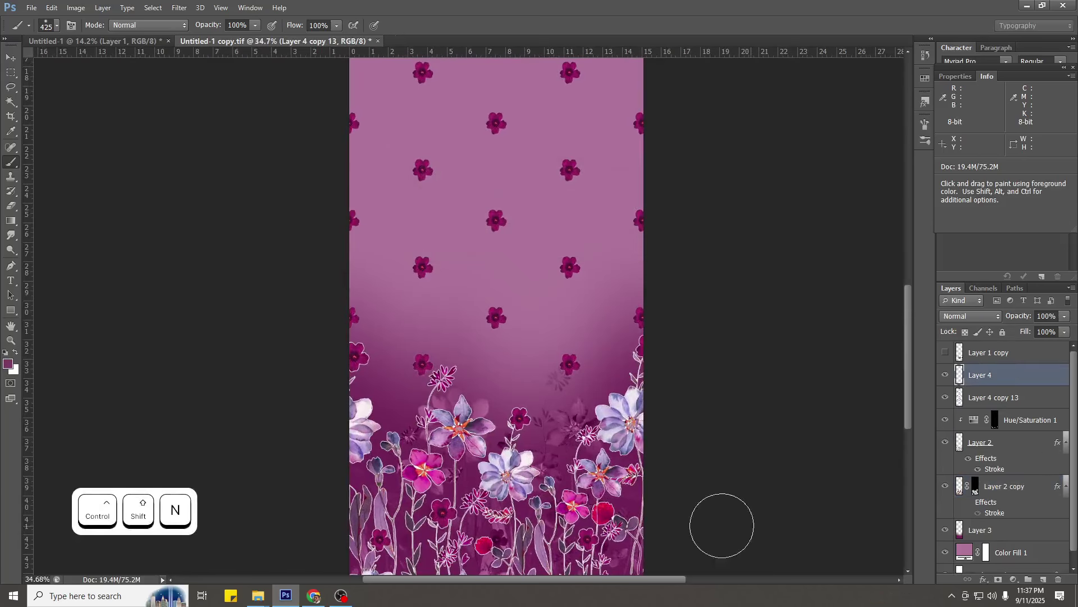
Sample the dark purple background behind the lower flowers as the foreground colour.
key(i)
click(627, 498)
scroll(626, 498, down, 3)
drag(554, 545, 582, 549)
drag(562, 546, 651, 529)
drag(548, 501, 618, 479)
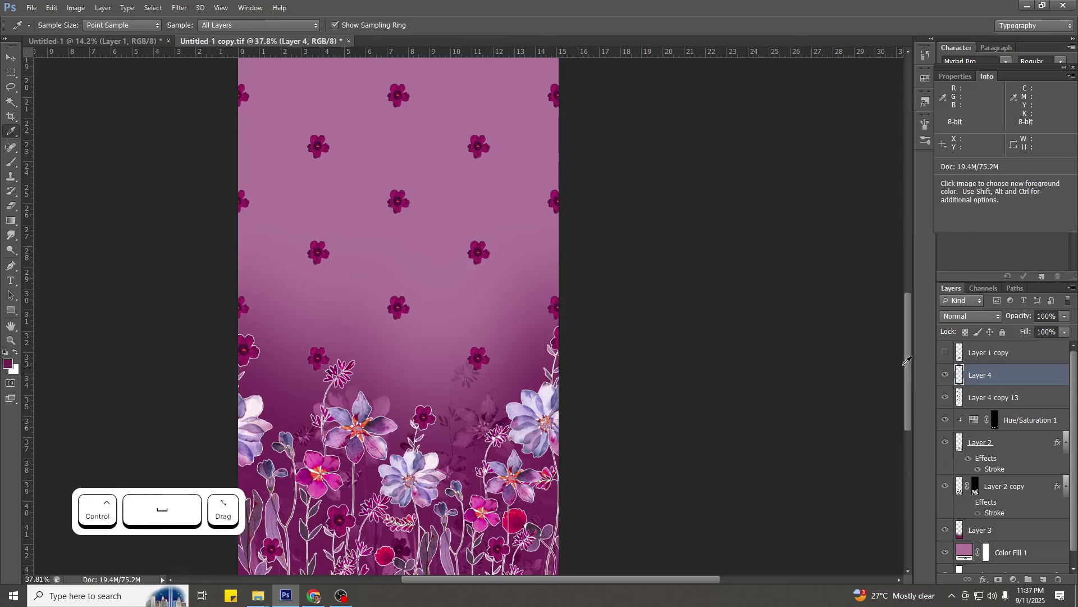
drag(905, 405, 902, 487)
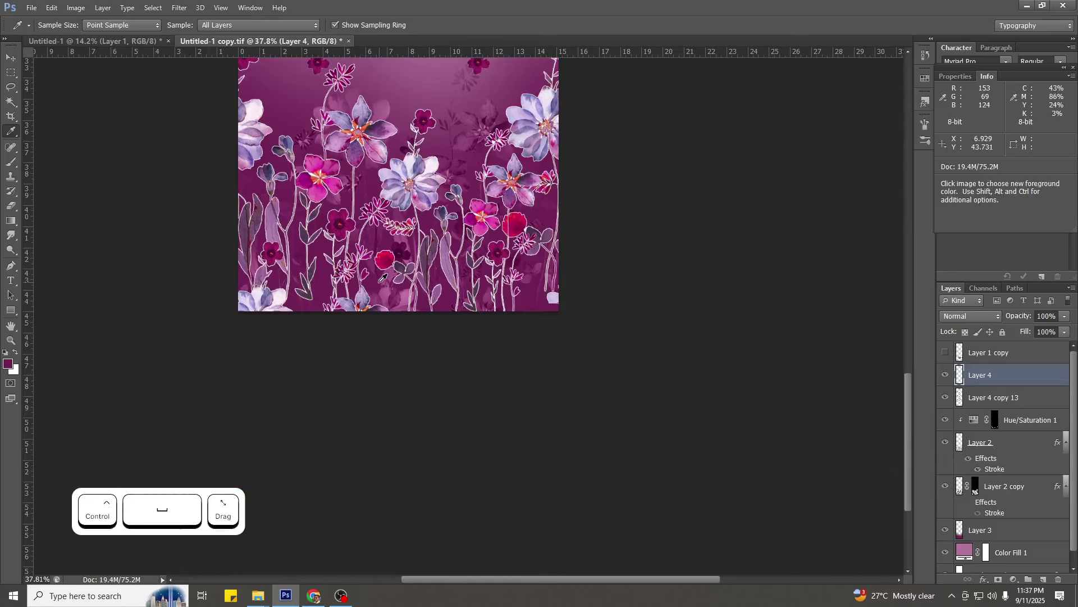
Draw a linear dark-purple-to-transparent gradient upward from the bottom edge on Layer 4, covering the stem ends.
key(g)
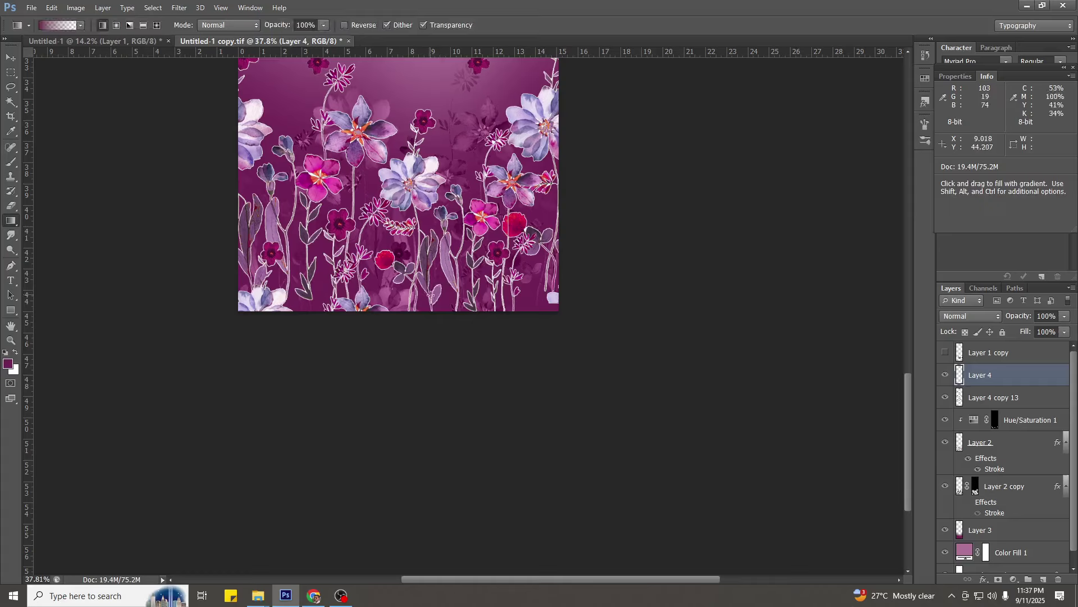
drag(435, 284, 436, 265)
drag(440, 311, 440, 256)
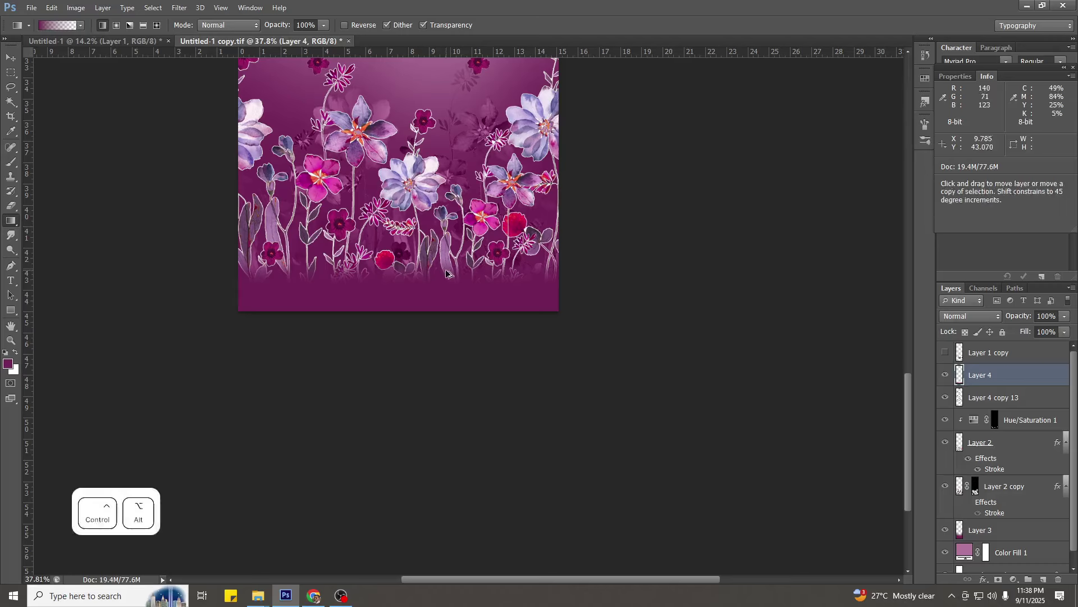
key(ctrl+alt+z)
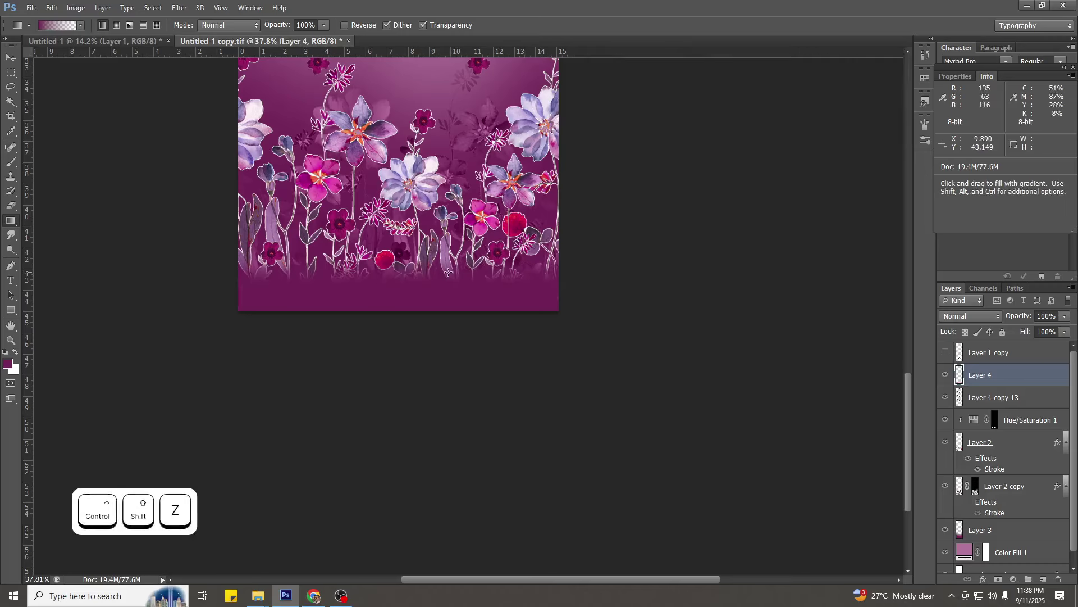
Create a new empty layer directly above Layer 3.
key(ctrl+0)
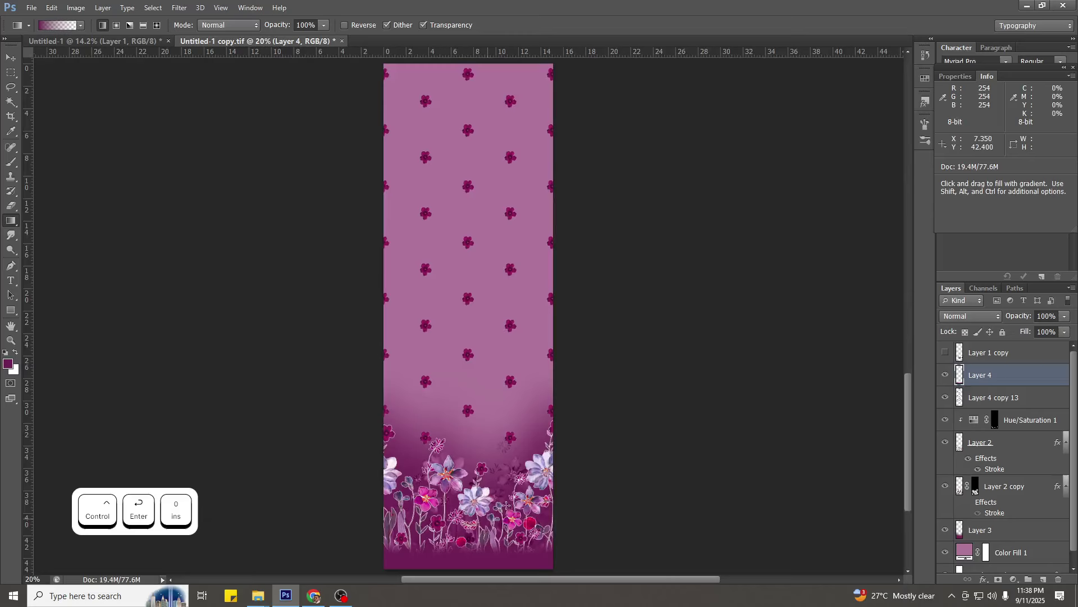
scroll(544, 505, down, 3)
scroll(473, 505, up, 5)
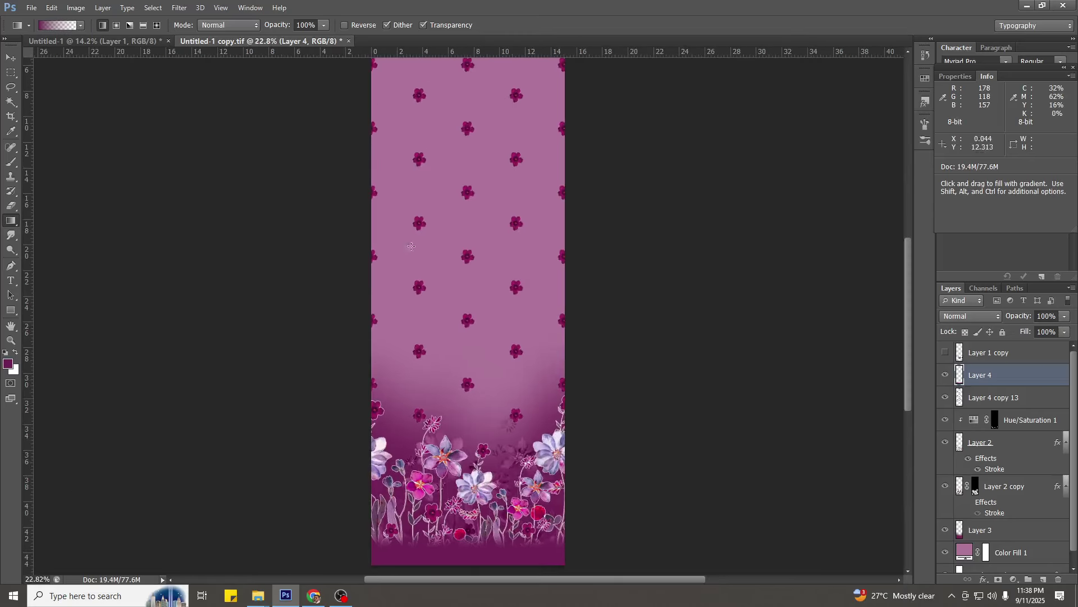
click(1010, 531)
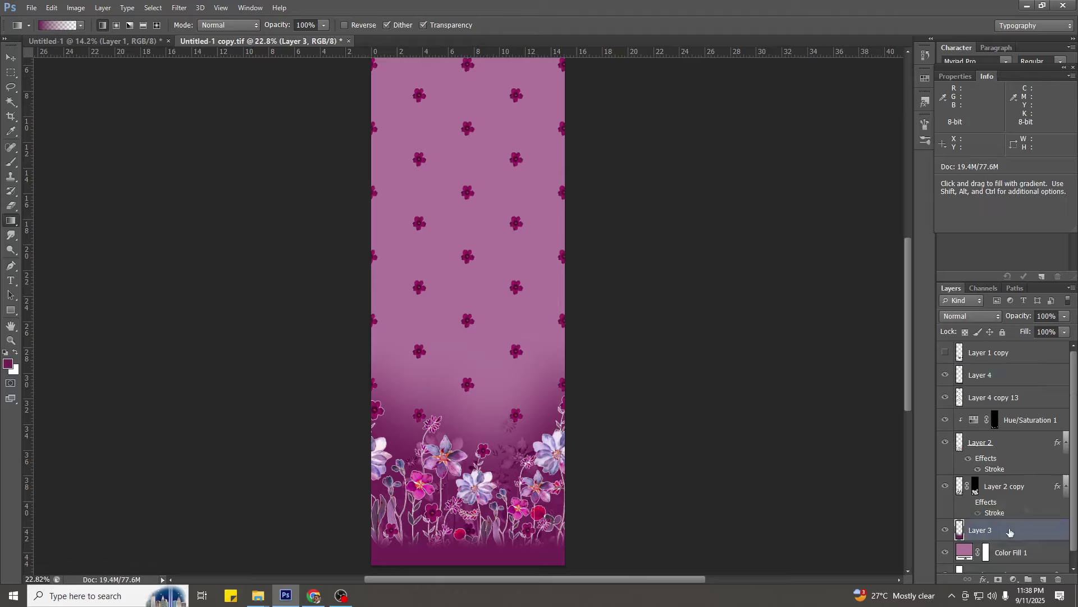
key(ctrl+shift+n)
key(Return)
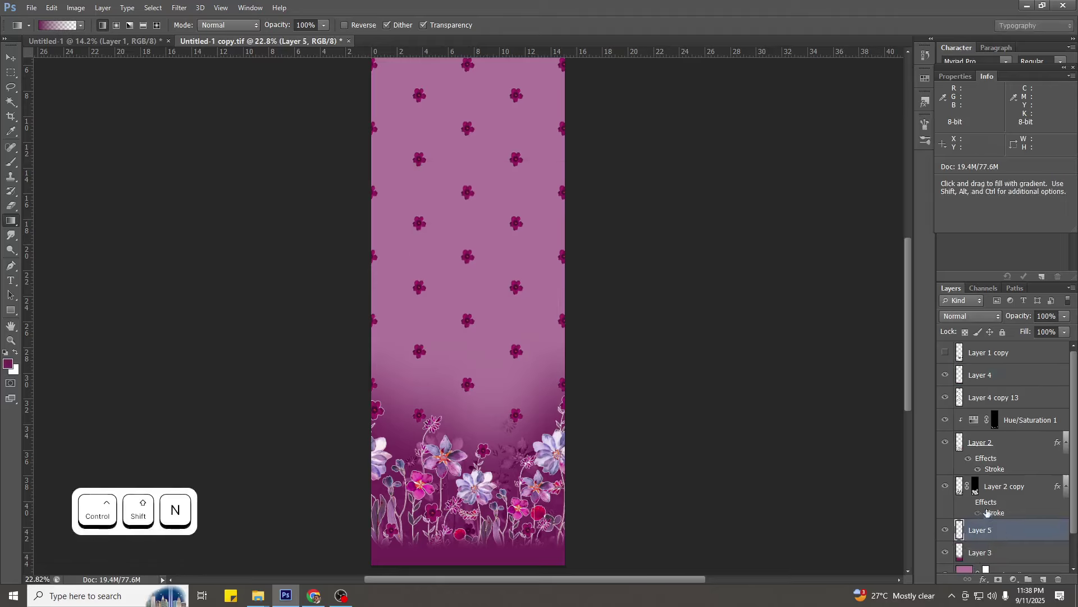
Dab staggered soft dark purple spots down the plain pink area on Layer 5, enlarging the brush to 504 px.
key(i)
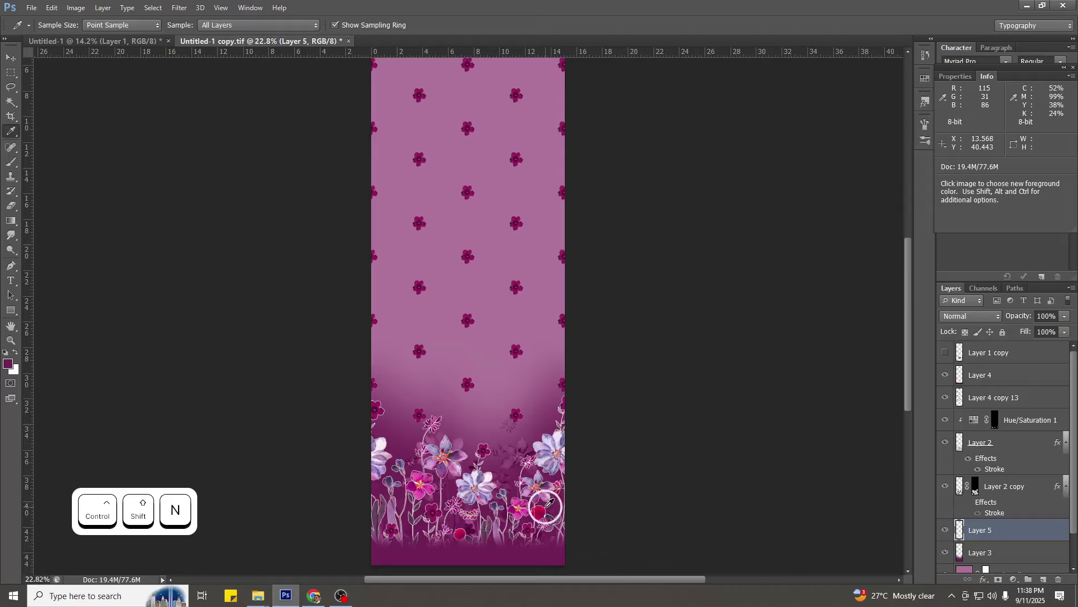
key(b)
alt+right_click(430, 218)
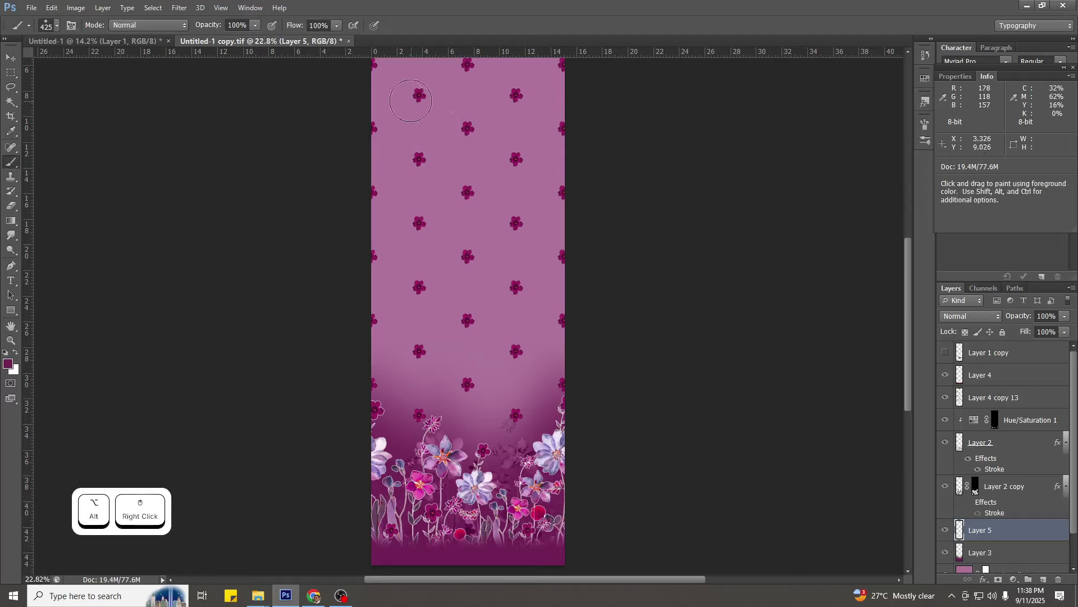
click(407, 104)
alt+right_click(462, 138)
click(502, 188)
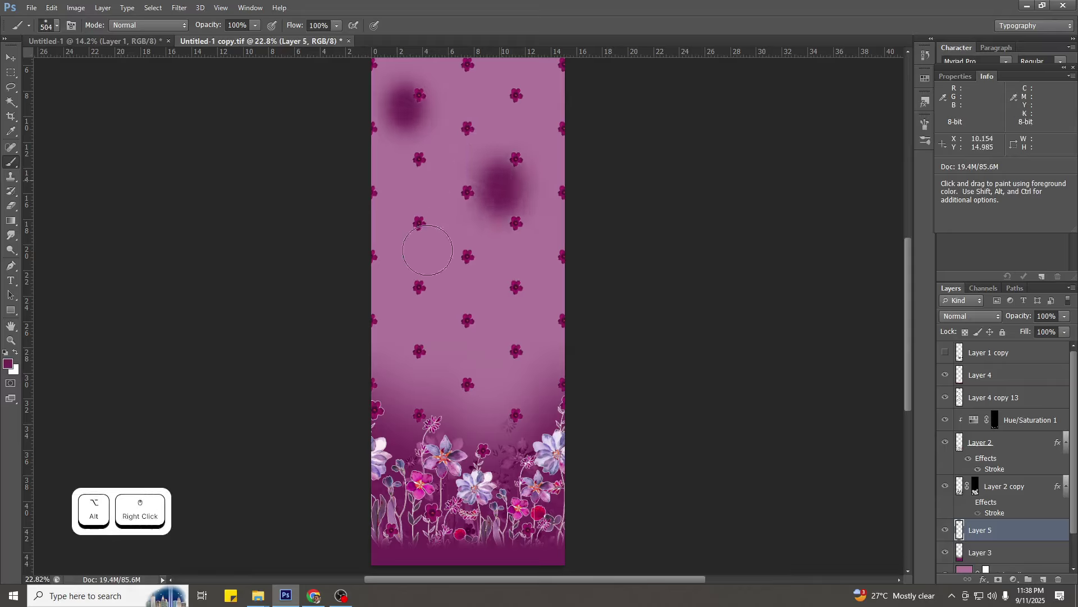
click(420, 272)
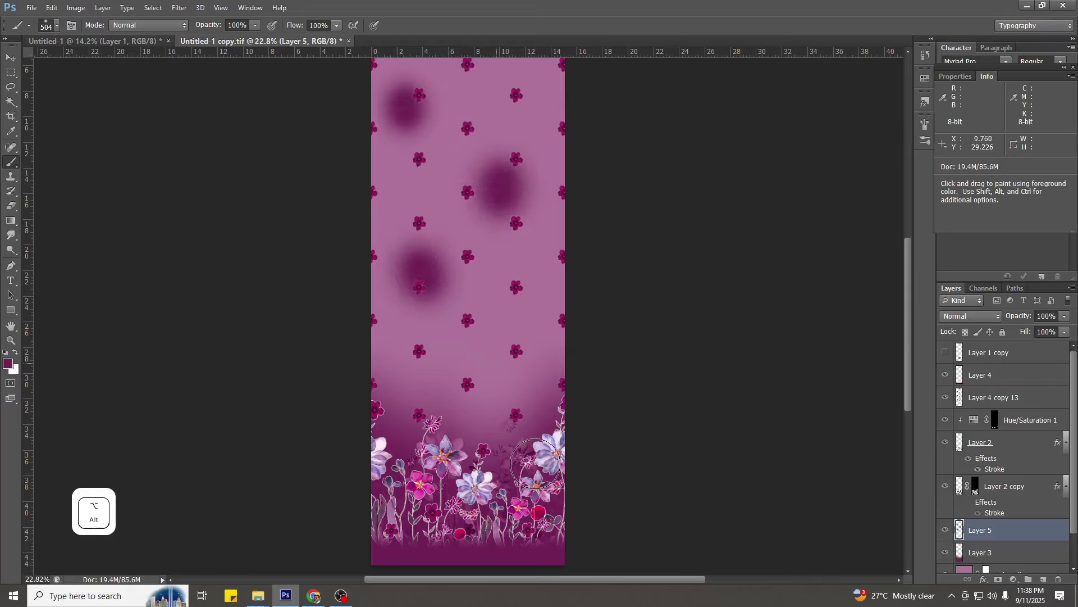
click(497, 363)
Offset Layer 5 with Wrap Around, shifting the spots left and slightly down so some cross the side edges.
key(alt+t)
key(Up)
key(Up)
key(Up)
key(Right)
key(Up)
key(Return)
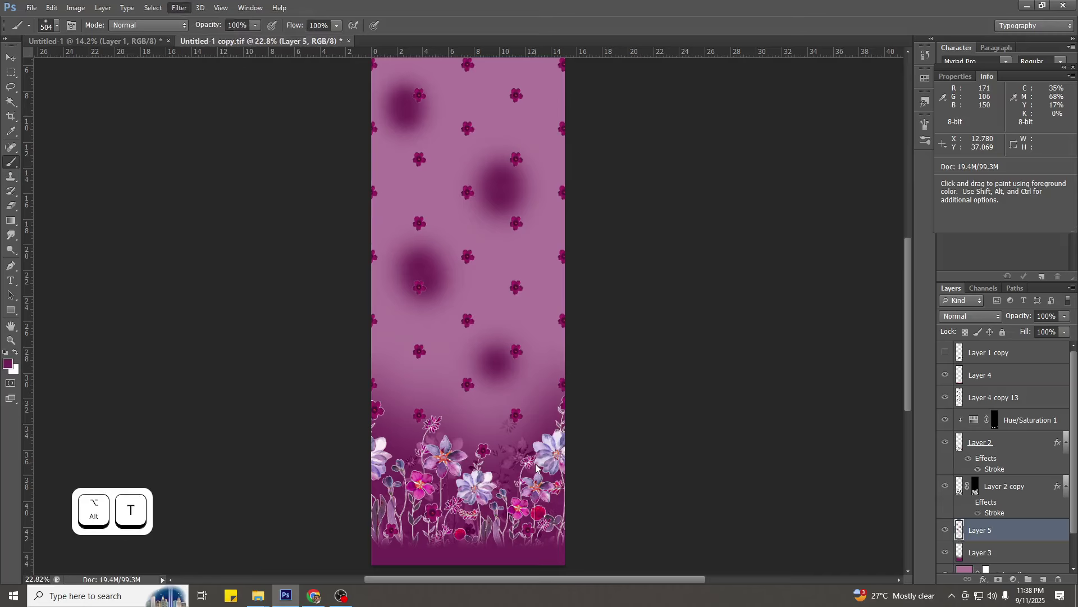
text(0)
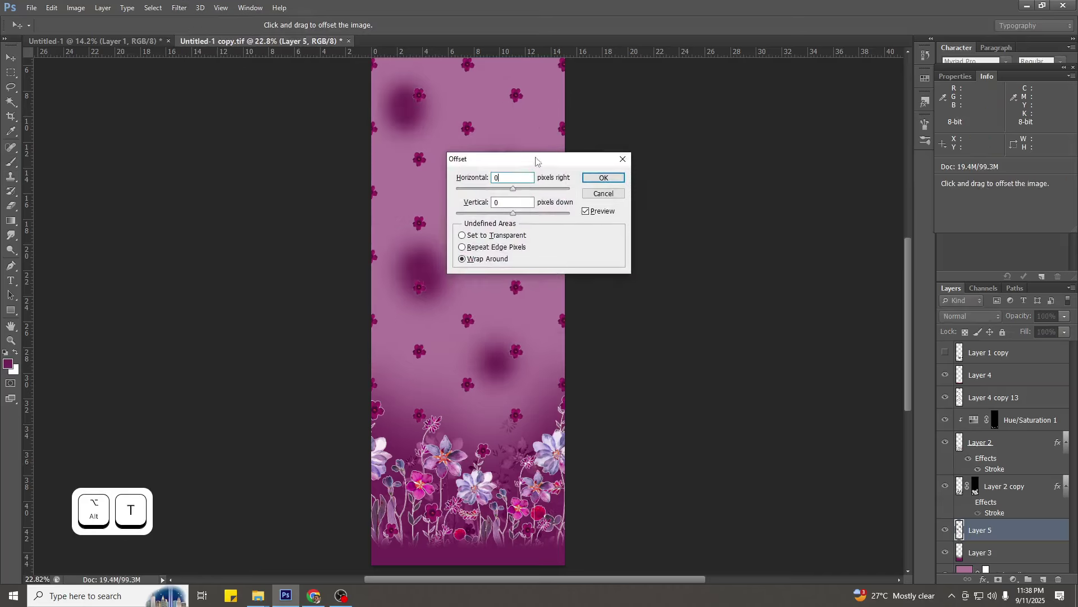
drag(536, 162, 692, 172)
drag(498, 236, 450, 247)
key(Return)
Dab another soft dark purple spot on Layer 5 just above the right side of the flower border.
key(b)
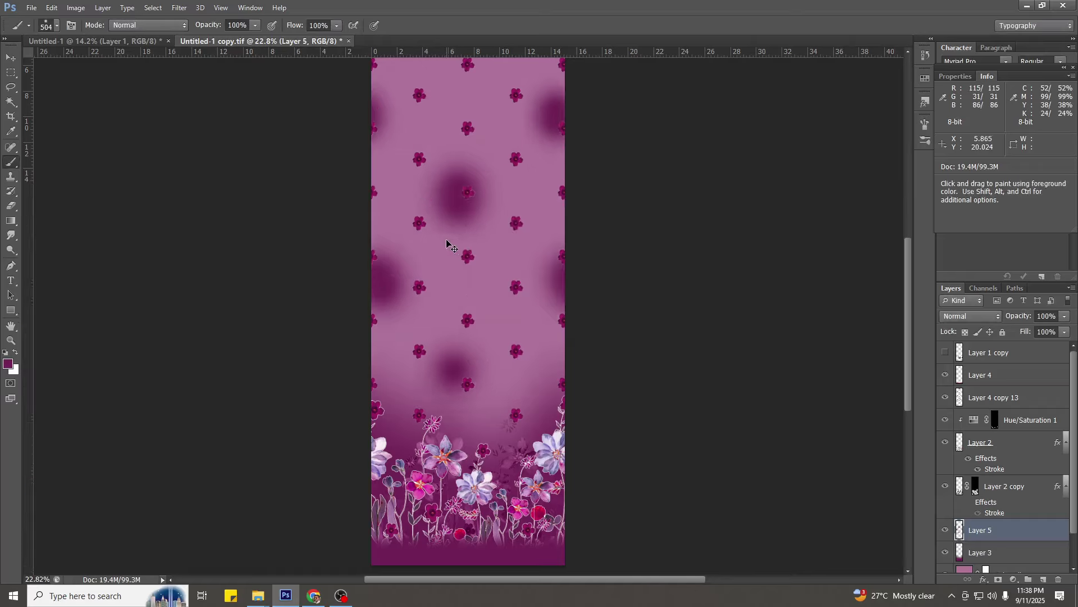
scroll(447, 242, down, 3)
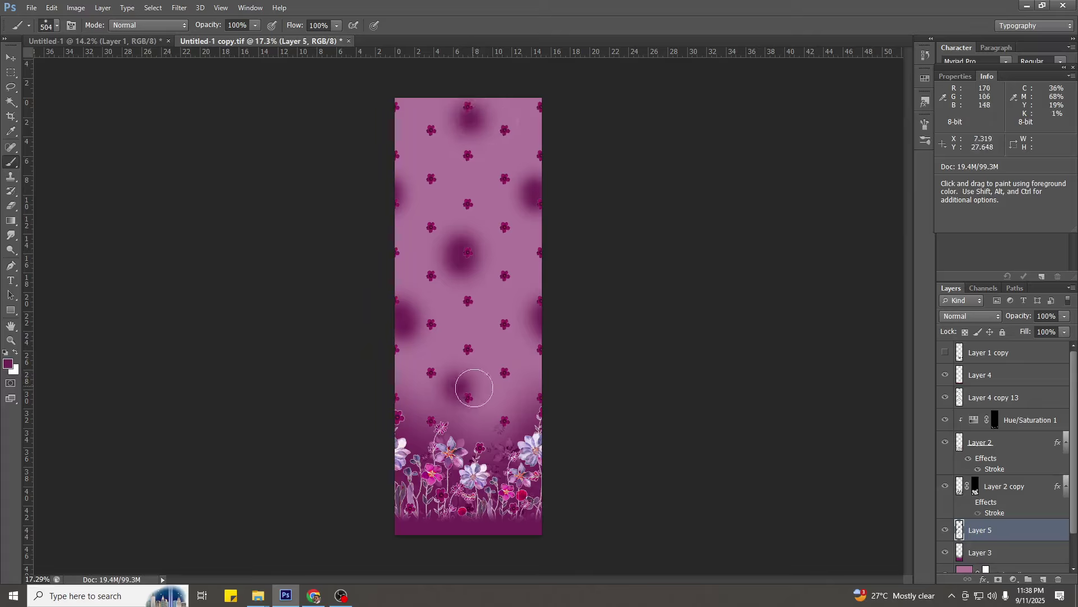
click(504, 437)
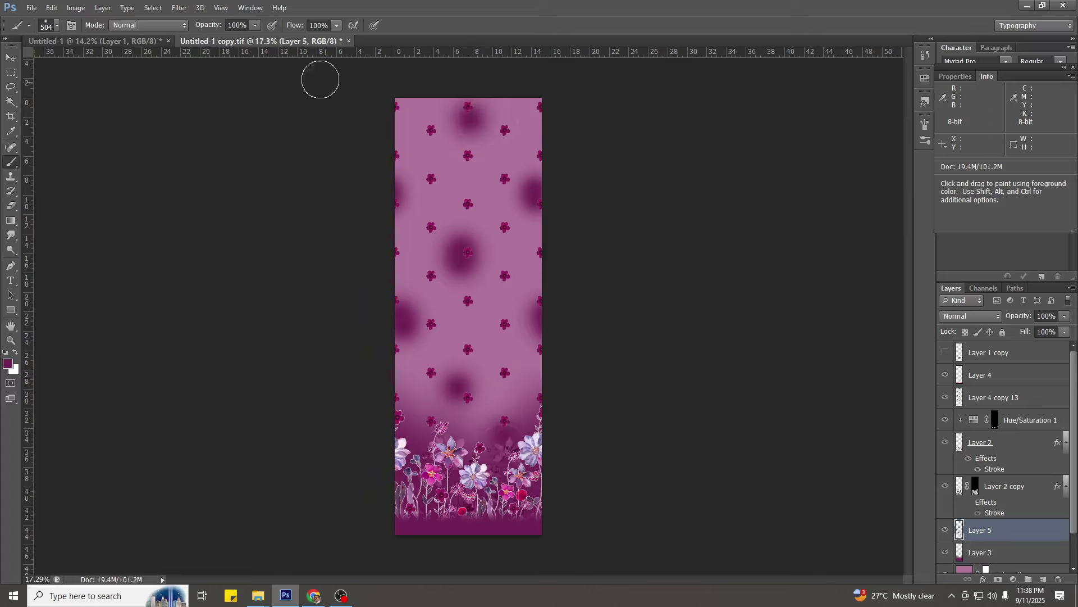
Apply a Motion Blur to Layer 5's dark spots at a 90° angle with a distance of about 300 pixels.
click(179, 7)
mouse_move(219, 124)
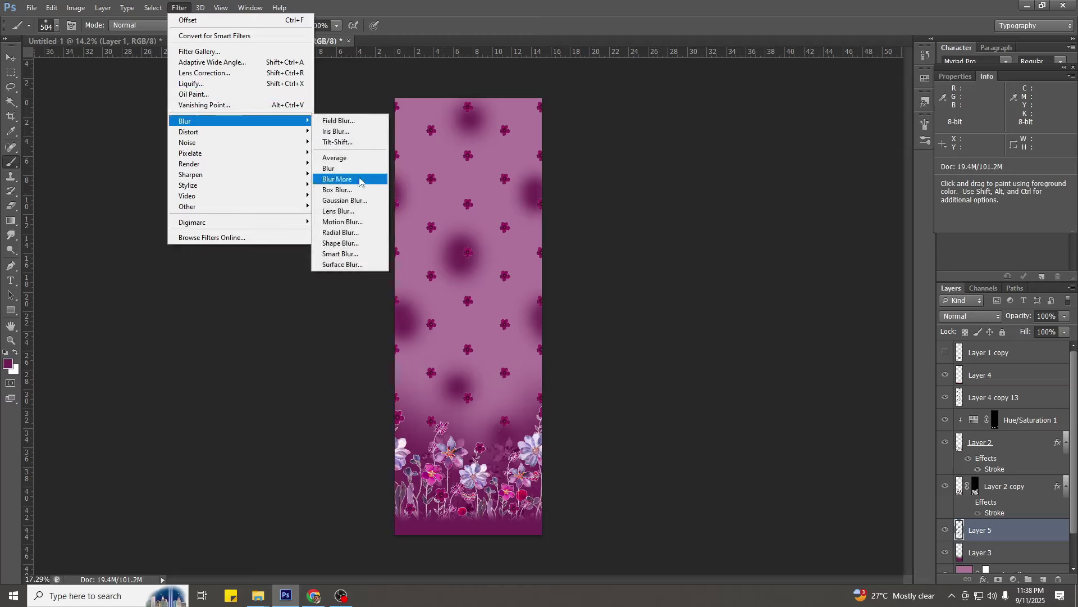
click(351, 222)
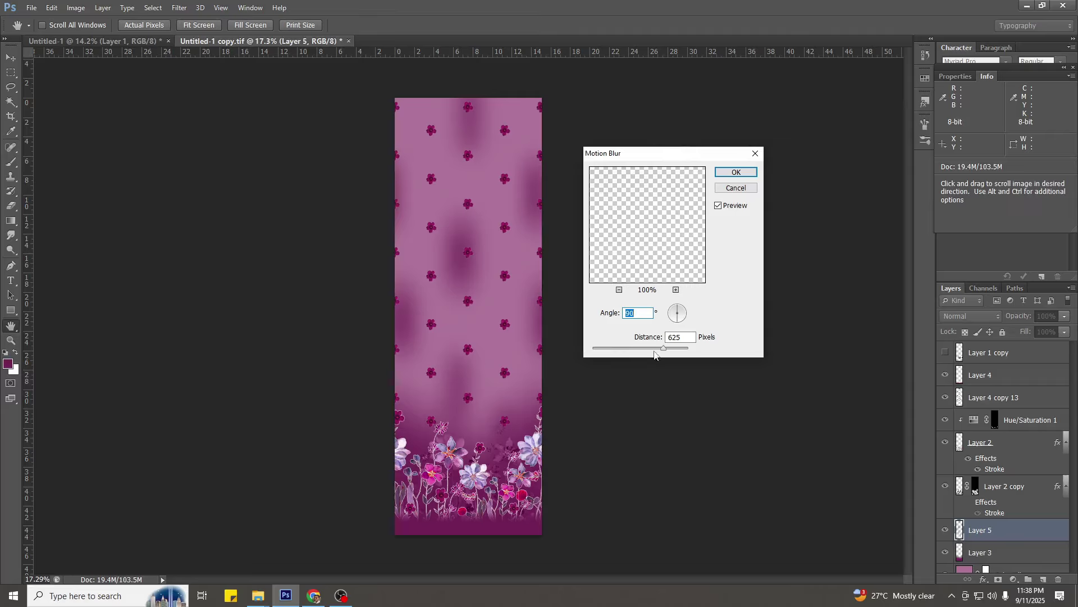
drag(671, 350, 675, 353)
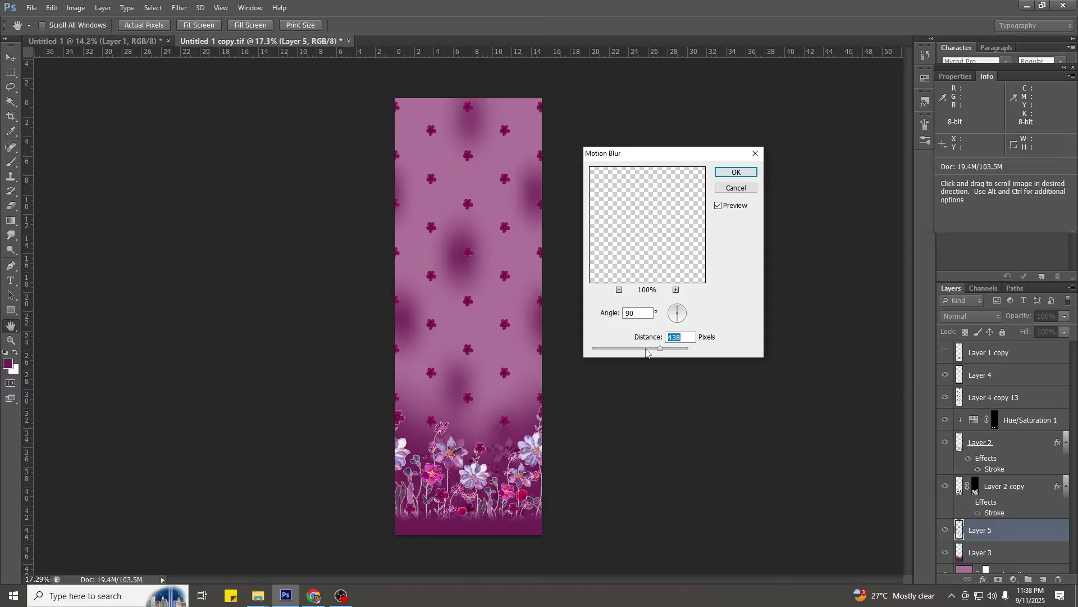
drag(646, 352, 658, 351)
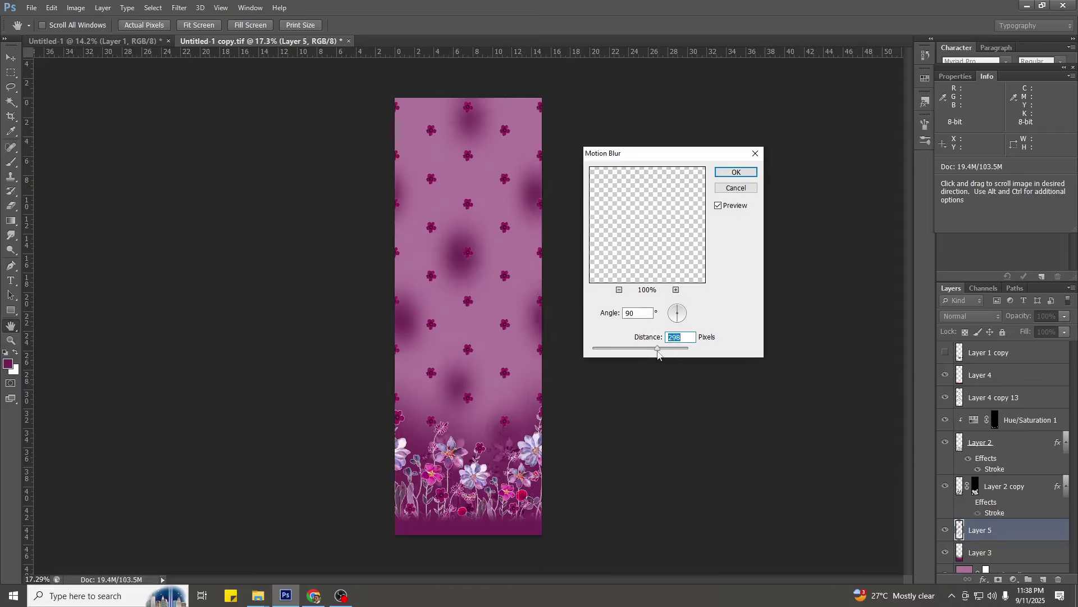
key(Return)
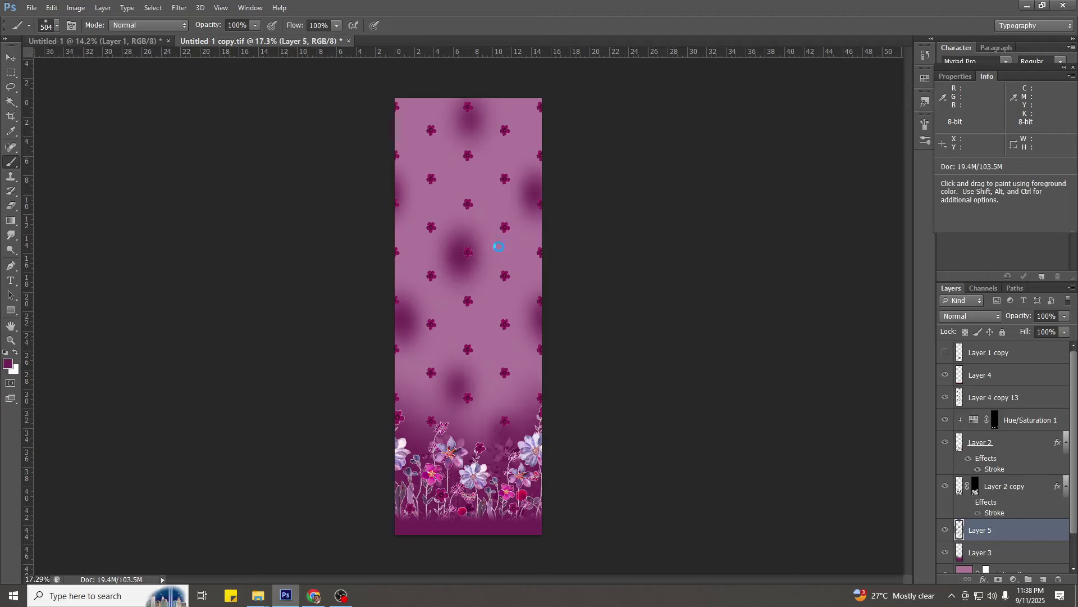
Sample a near-white petal color from the flower border as the foreground color.
scroll(471, 257, up, 3)
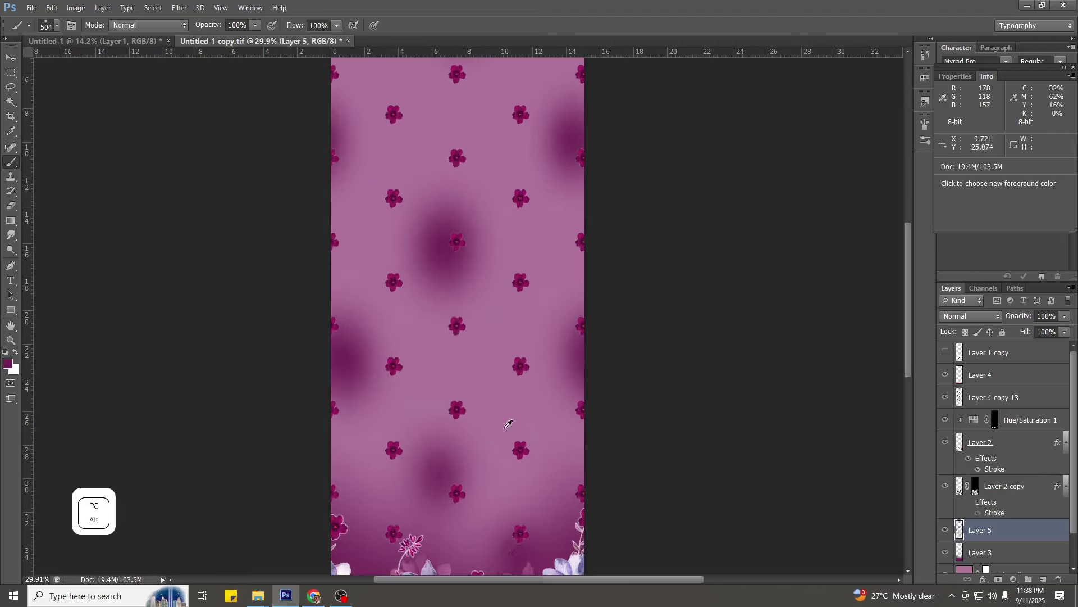
alt+click(492, 525)
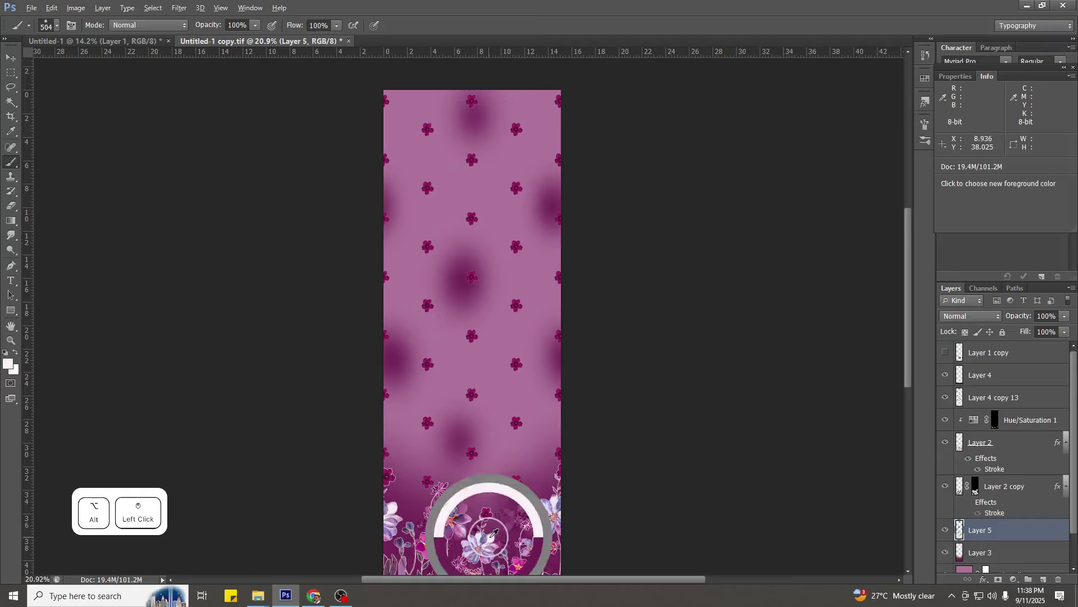
scroll(472, 280, down, 4)
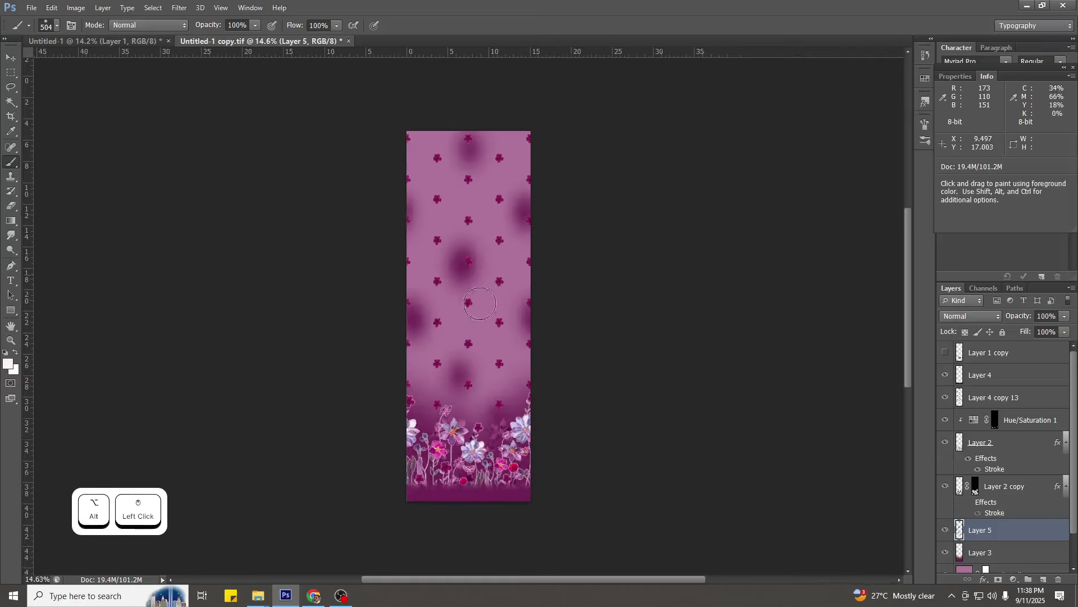
scroll(472, 292, up, 5)
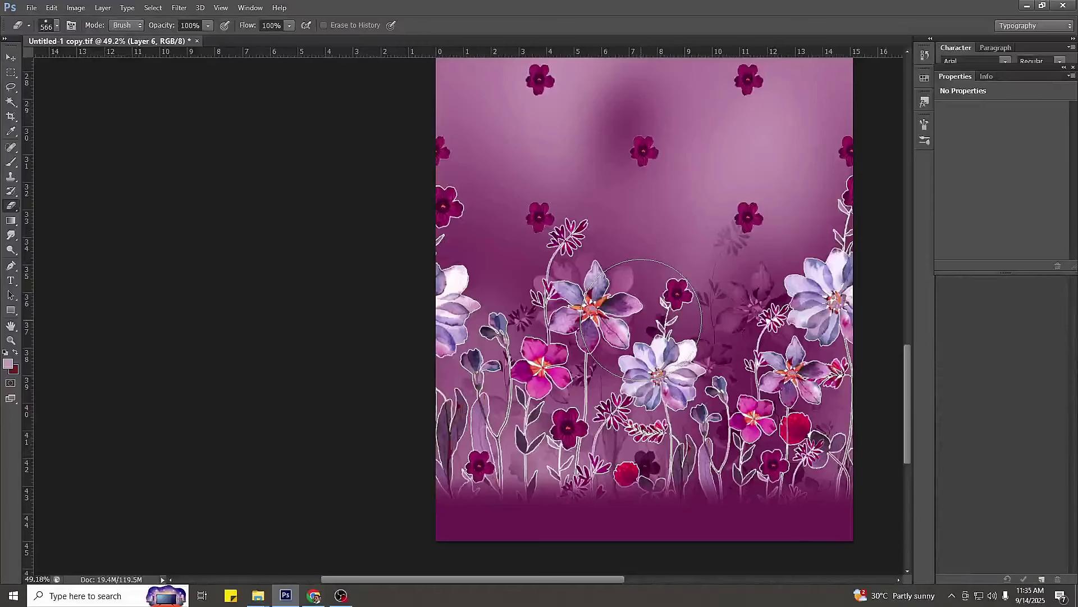
Compare the design with Layer 6's light pink patches hidden and shown.
key(F7)
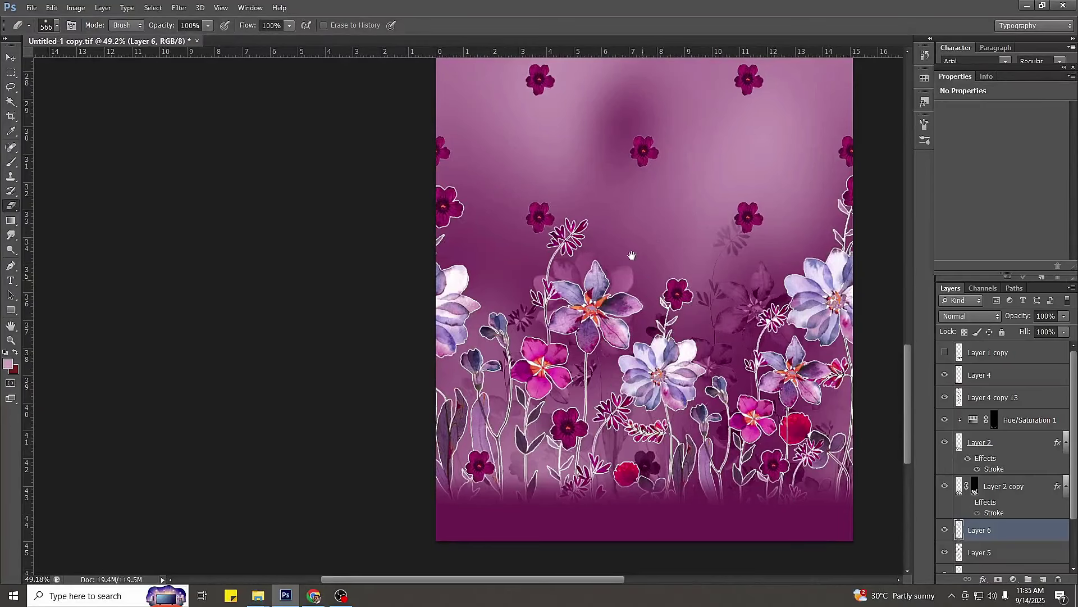
scroll(663, 356, down, 4)
scroll(577, 321, down, 3)
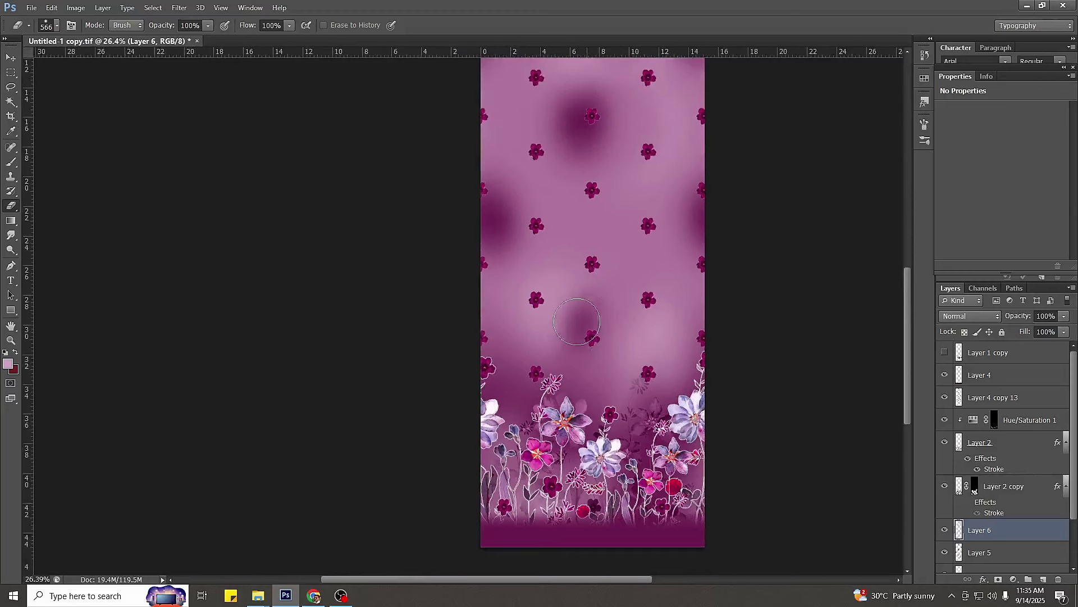
scroll(958, 465, down, 2)
click(947, 471)
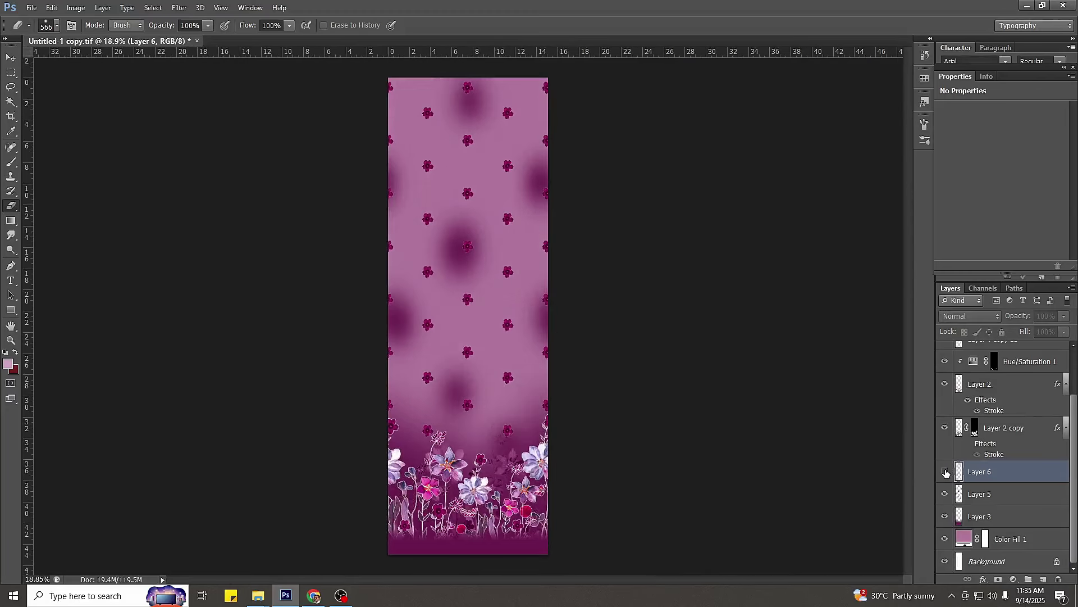
click(947, 472)
click(946, 473)
click(946, 473)
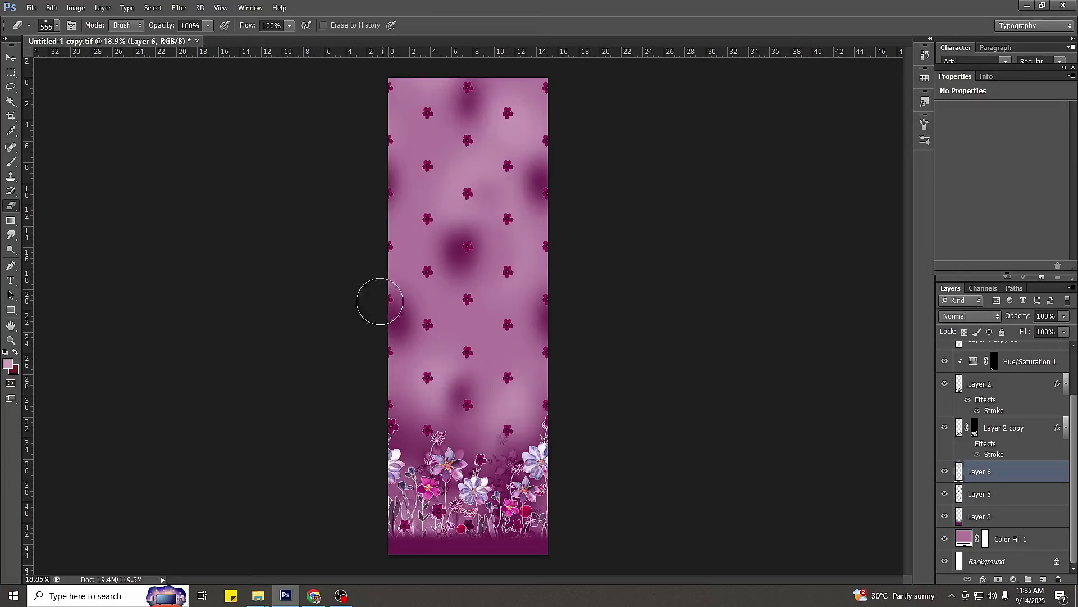
scroll(622, 404, up, 2)
scroll(554, 283, down, 1)
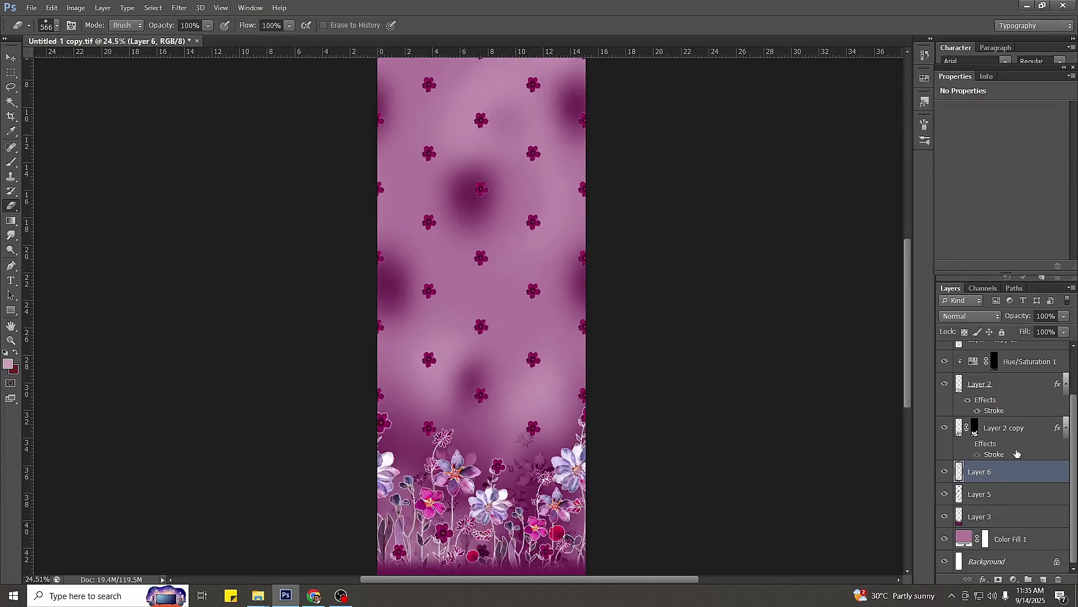
Delete Layer 6 and replace it with a new empty layer directly above Layer 5, checking Layer 5's visibility.
key(Delete)
key(ctrl+shift+n)
key(Return)
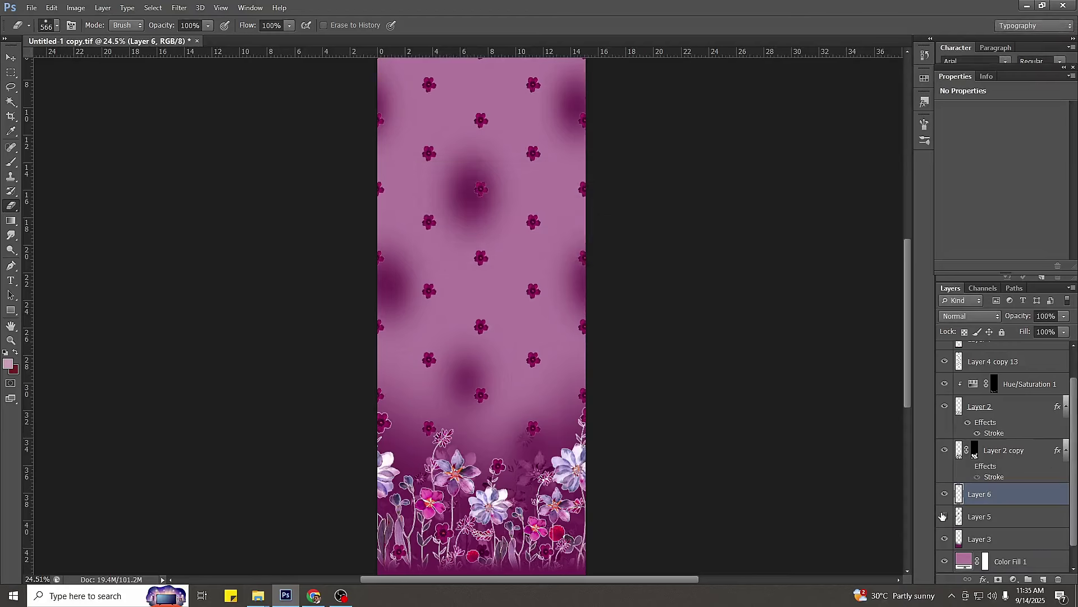
click(943, 516)
click(943, 516)
click(976, 515)
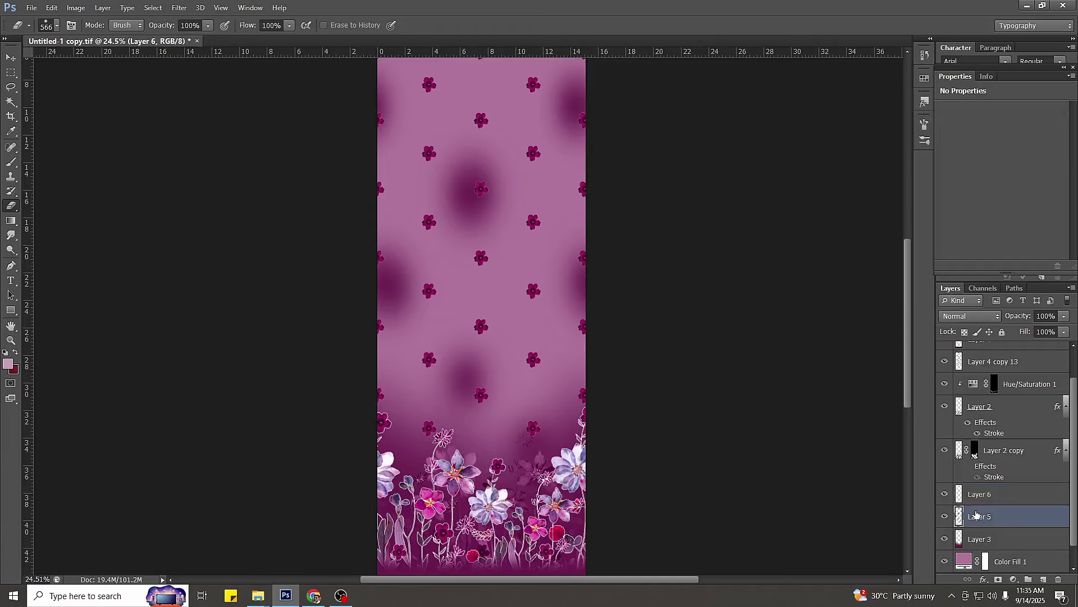
click(976, 501)
Set the foreground color to light pink deb0ce.
key(i)
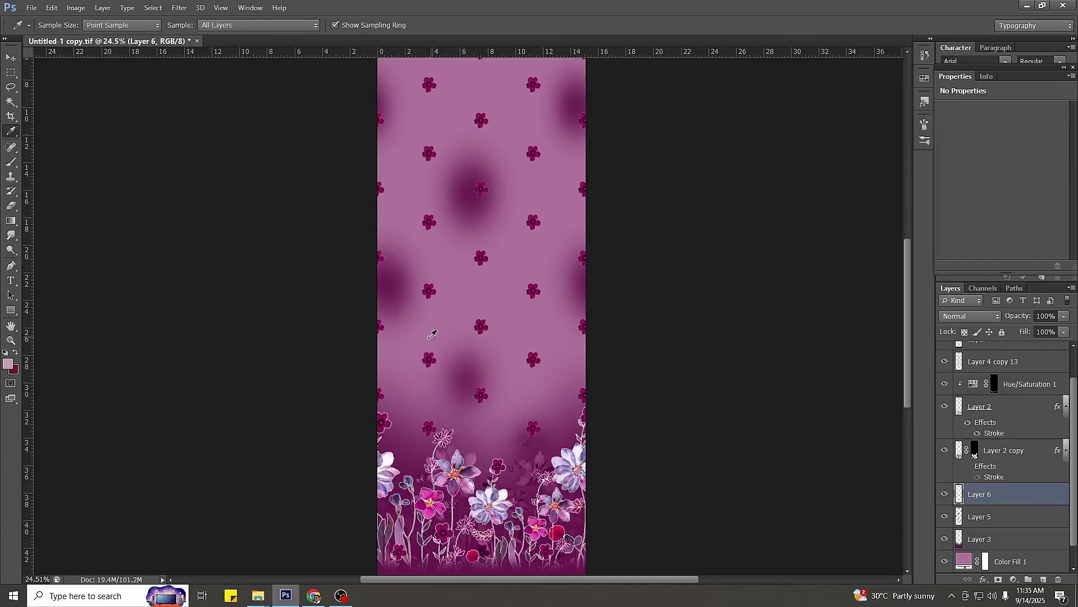
click(5, 364)
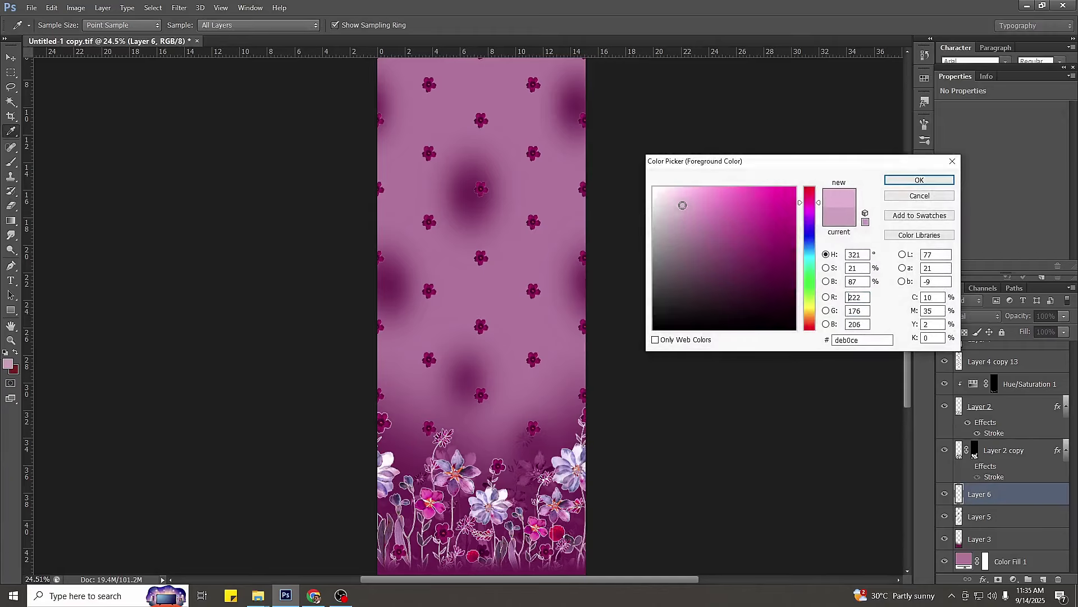
key(Return)
Paint soft light pink patches down the middle of Layer 6 with an 874 px brush at 49% opacity.
scroll(406, 187, down, 6)
key(b)
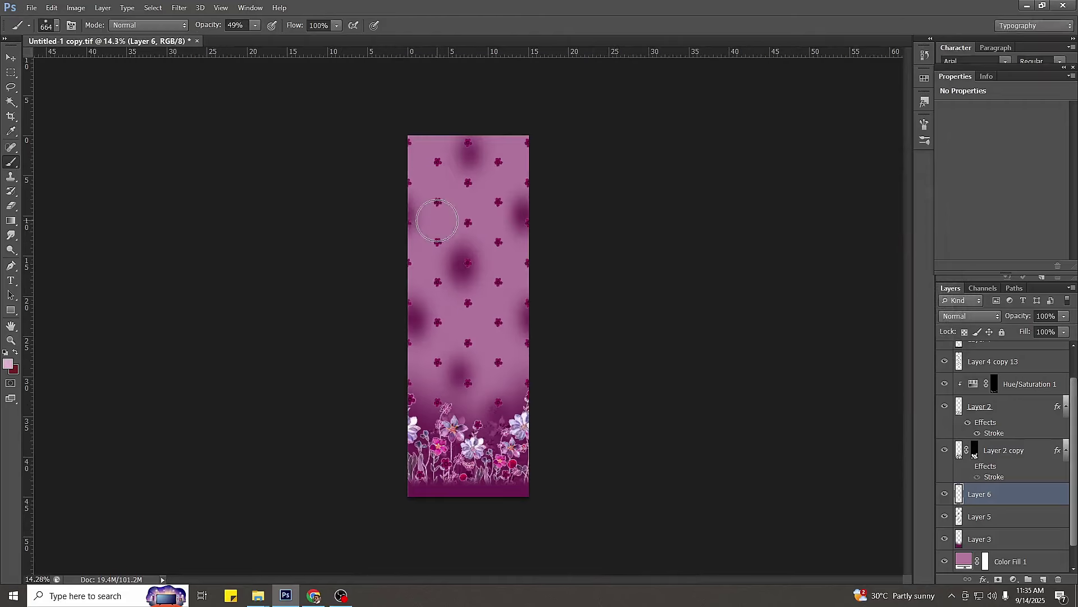
drag(453, 189, 477, 234)
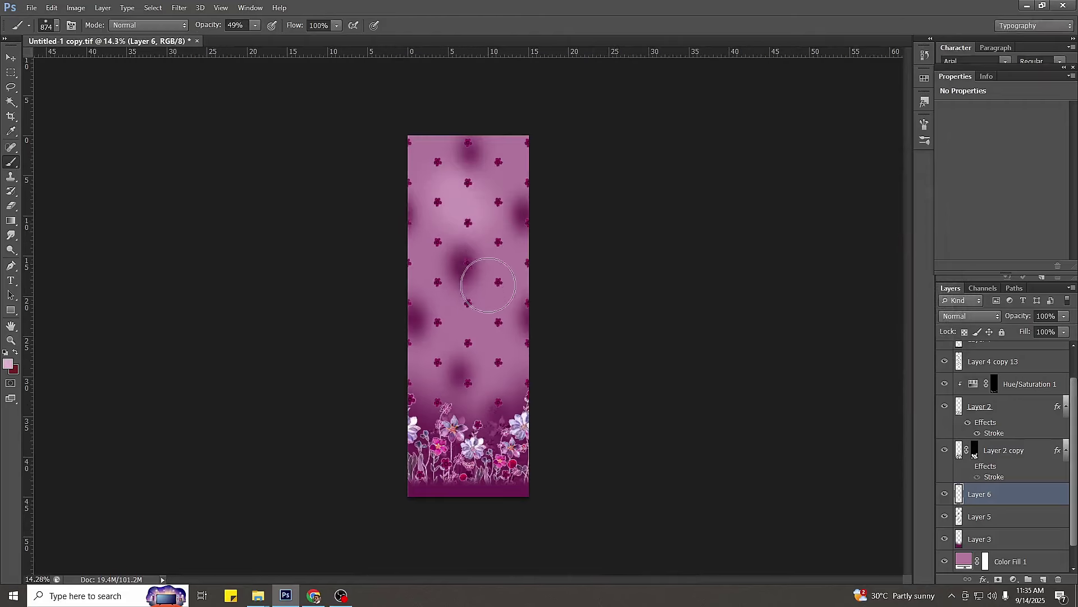
drag(488, 285, 469, 332)
drag(465, 386, 479, 417)
Offset Layer 6 sideways with Wrap Around so the light pink patches cross the side edges.
key(ctrl+alt+f)
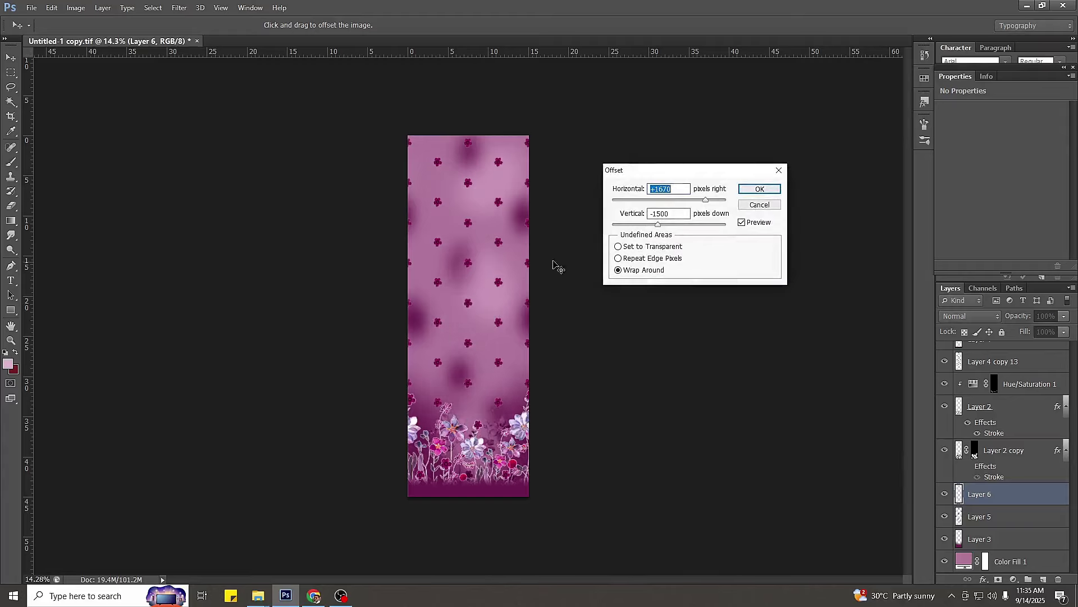
text(0)
key(Tab)
text(0)
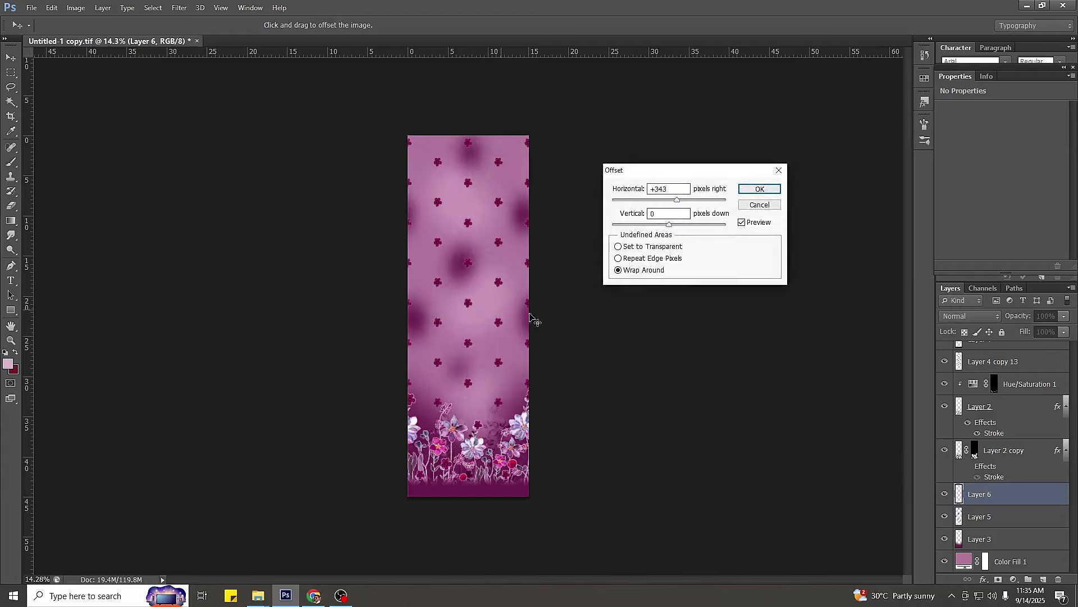
key(Return)
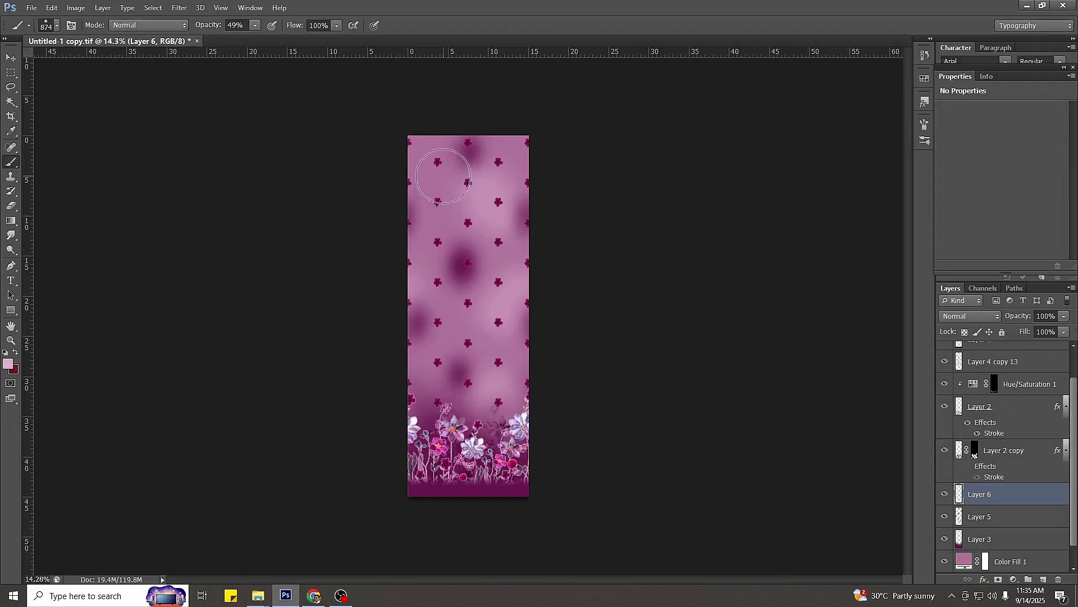
Paint more soft light pink patches on Layer 6 near the top, the middle and the flower border.
drag(443, 175, 459, 161)
drag(453, 298, 460, 337)
drag(437, 441, 450, 463)
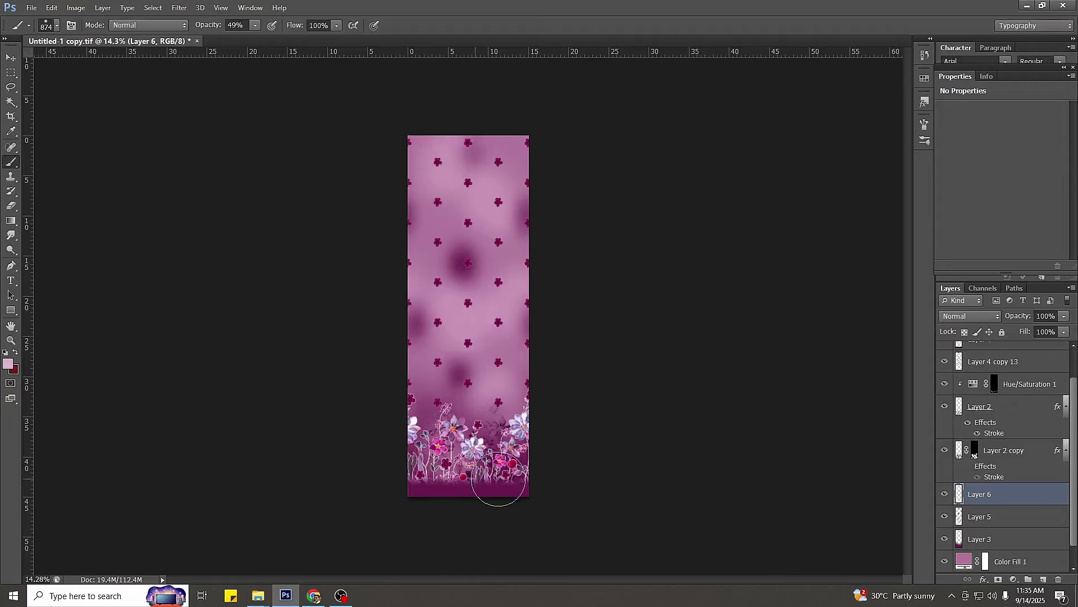
Raise Layer 6's lightness to +25 with Hue/Saturation and compare the design with the layer hidden and shown.
scroll(495, 364, up, 7)
scroll(482, 359, down, 5)
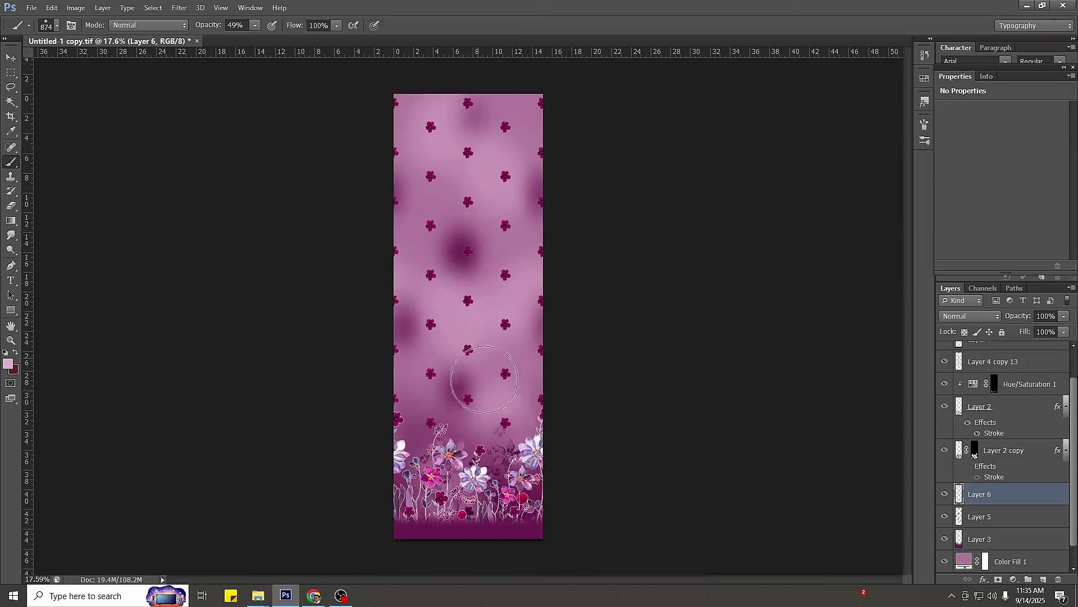
key(ctrl+u)
drag(788, 248, 802, 250)
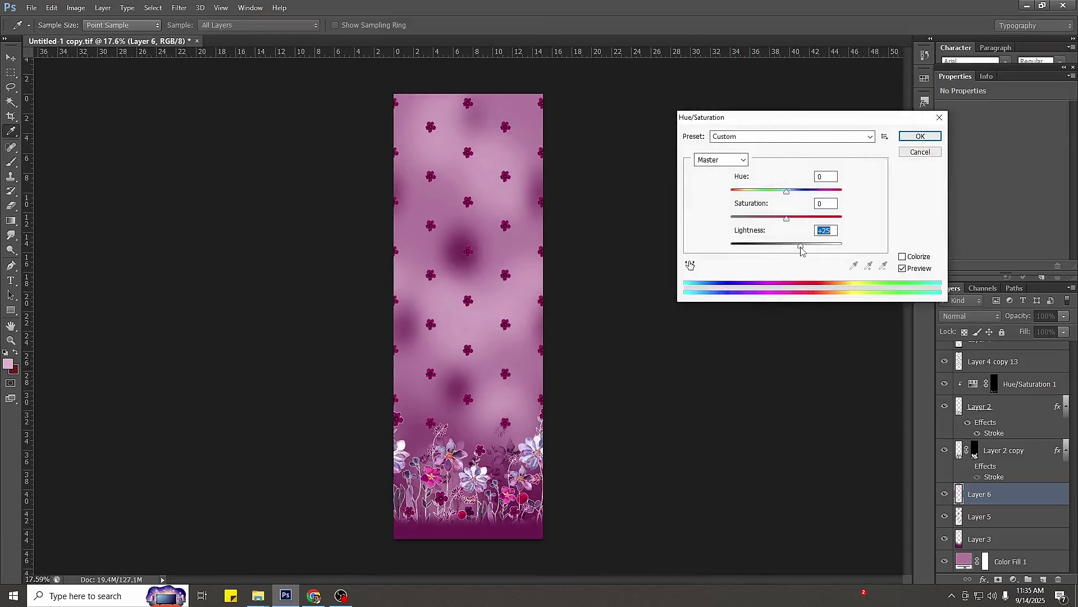
key(Return)
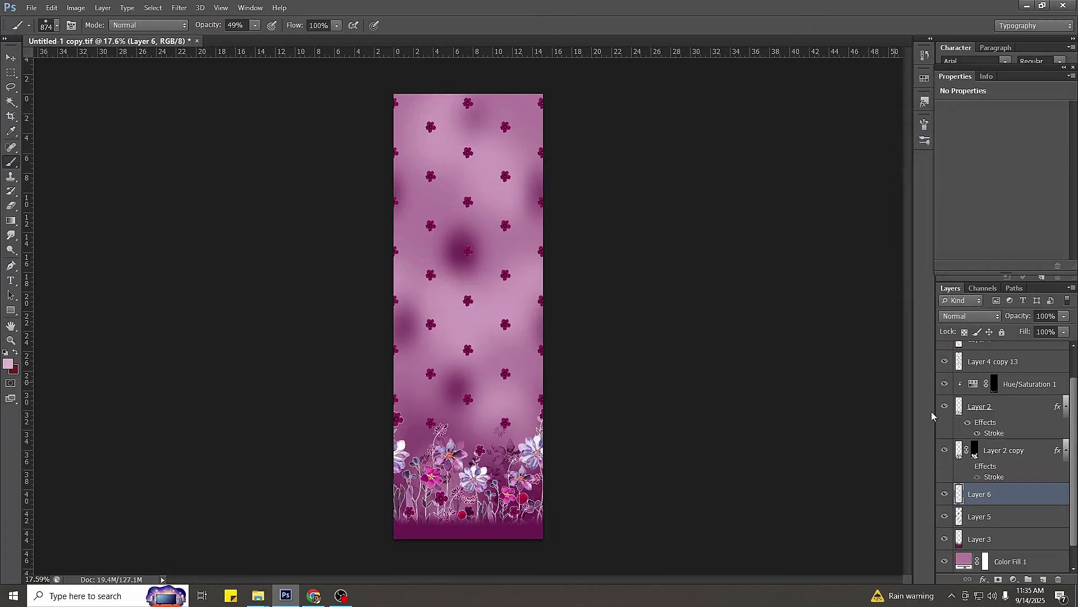
click(947, 495)
click(946, 494)
Erase Layer 6's light pink haze over the flower border with a soft 804 px eraser and inspect the design.
key(e)
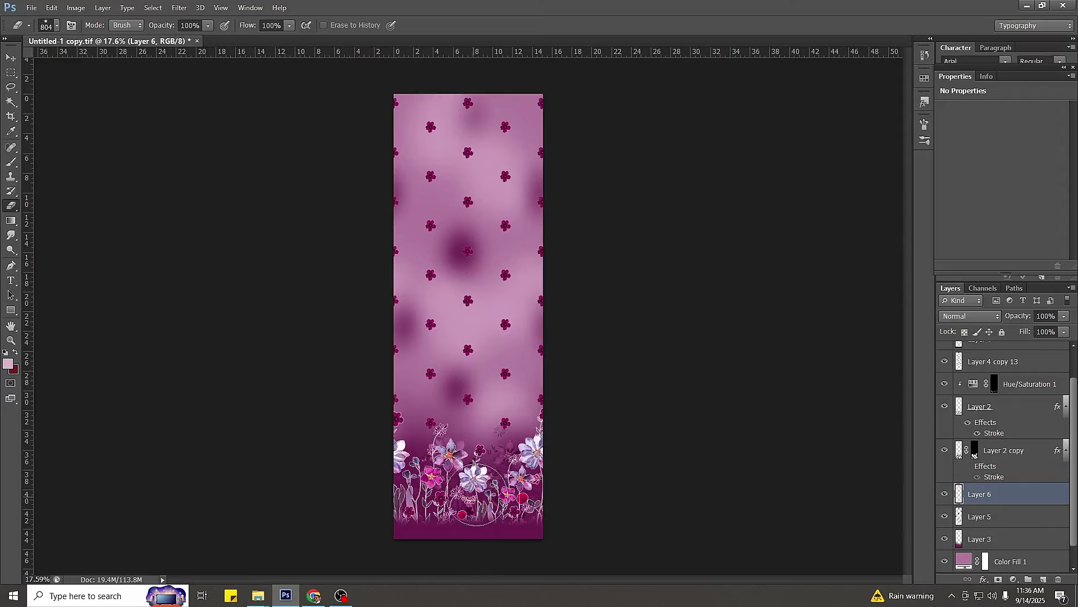
scroll(484, 466, up, 5)
drag(497, 208, 532, 288)
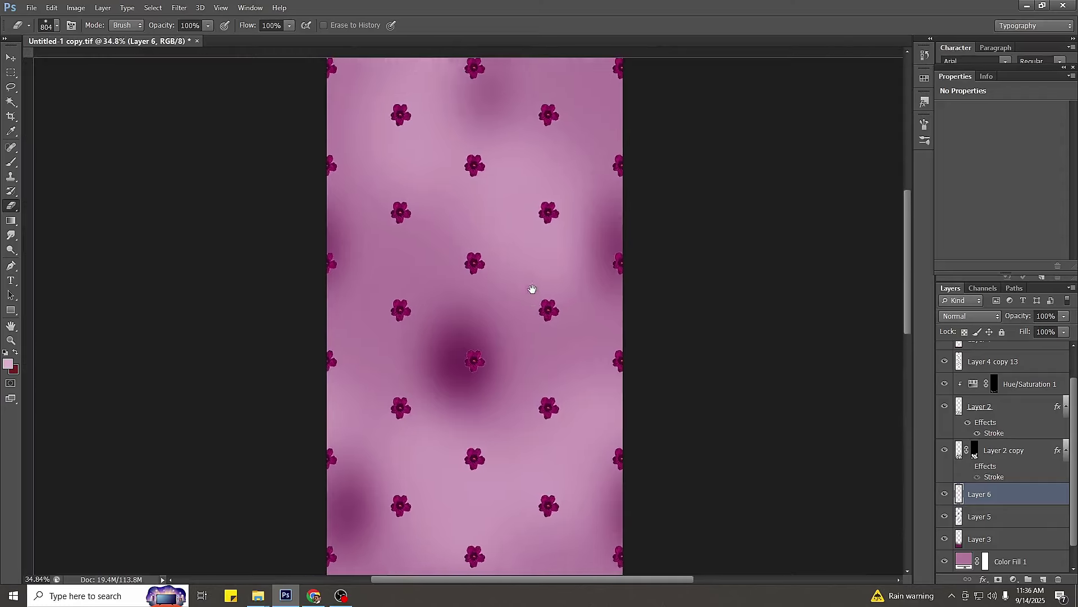
scroll(531, 283, down, 8)
scroll(426, 469, down, 2)
scroll(414, 480, up, 5)
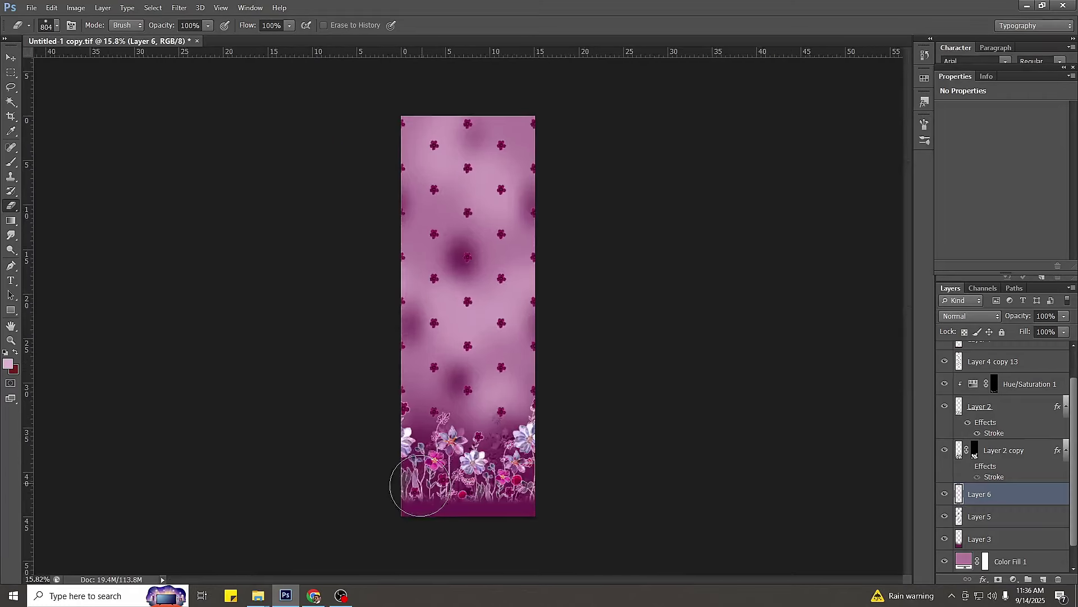
Switch to Pinterest in Chrome, open the home feed and browse its floral pattern designs.
click(313, 596)
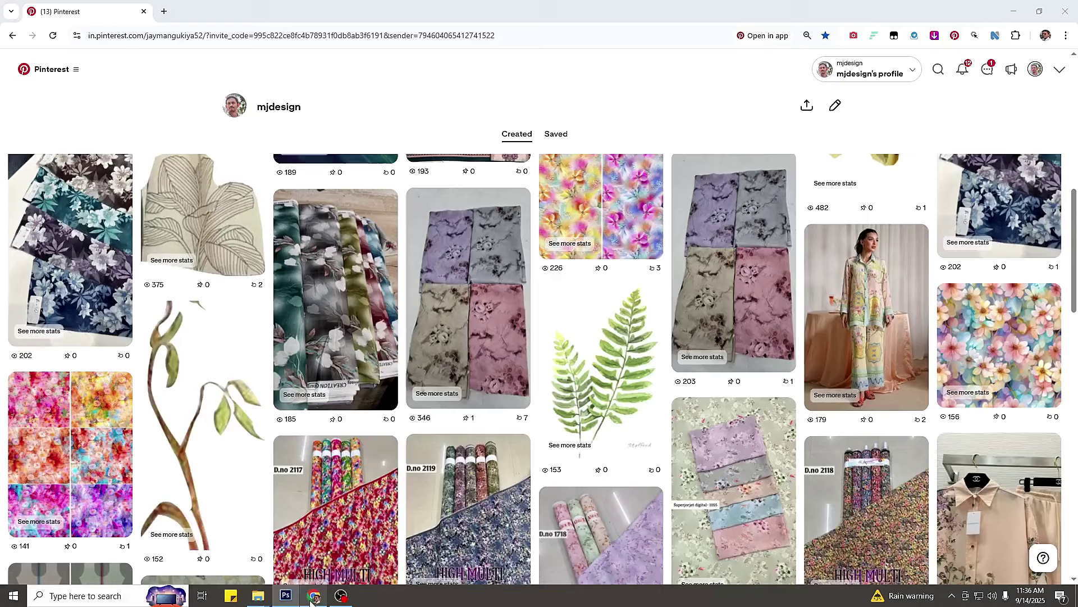
click(38, 73)
click(59, 168)
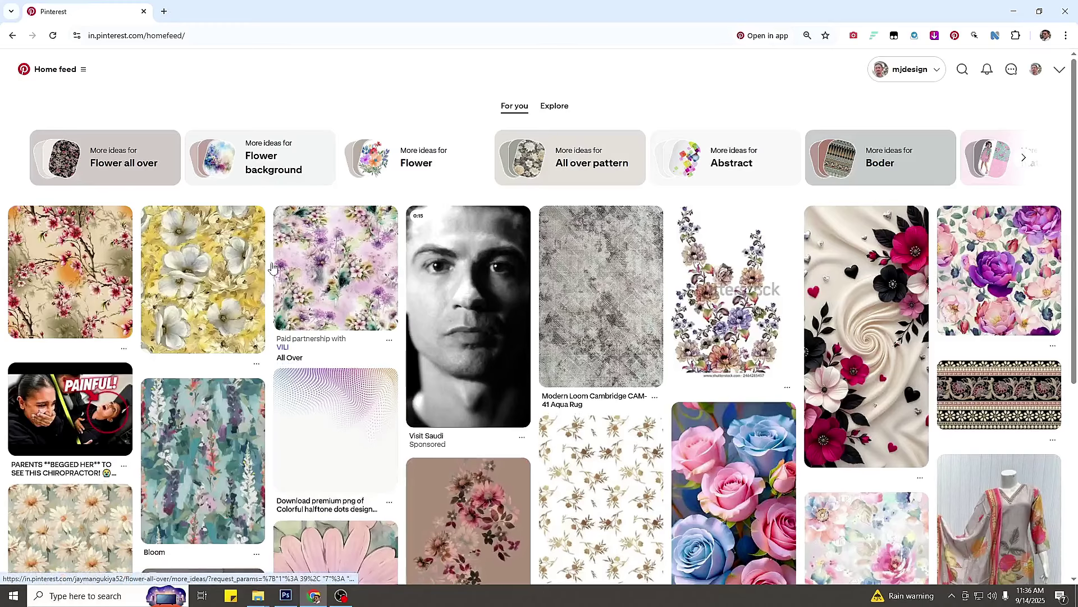
scroll(749, 348, down, 4)
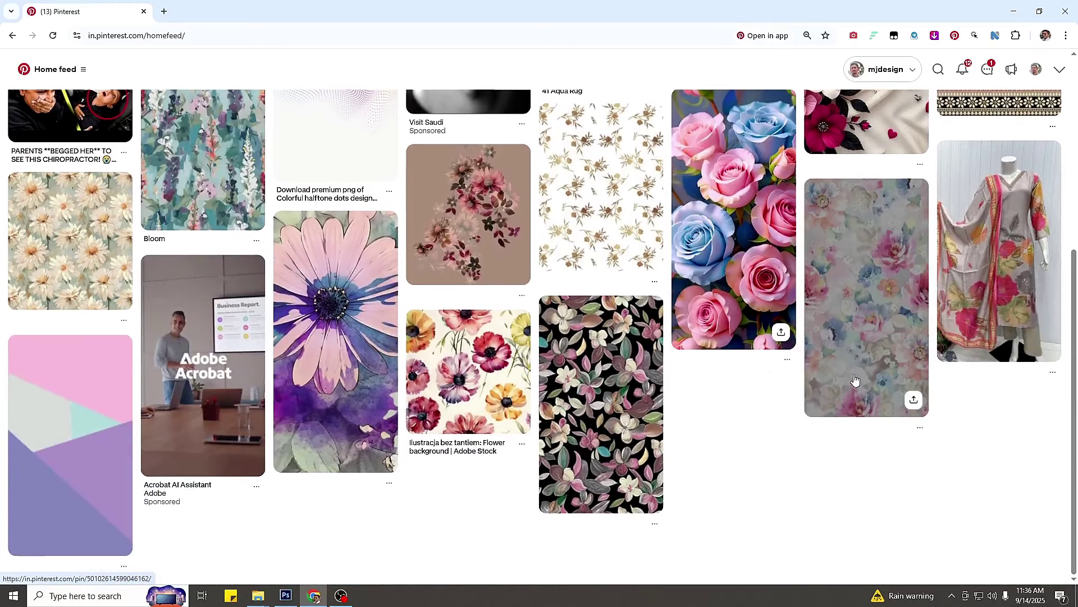
scroll(374, 378, down, 3)
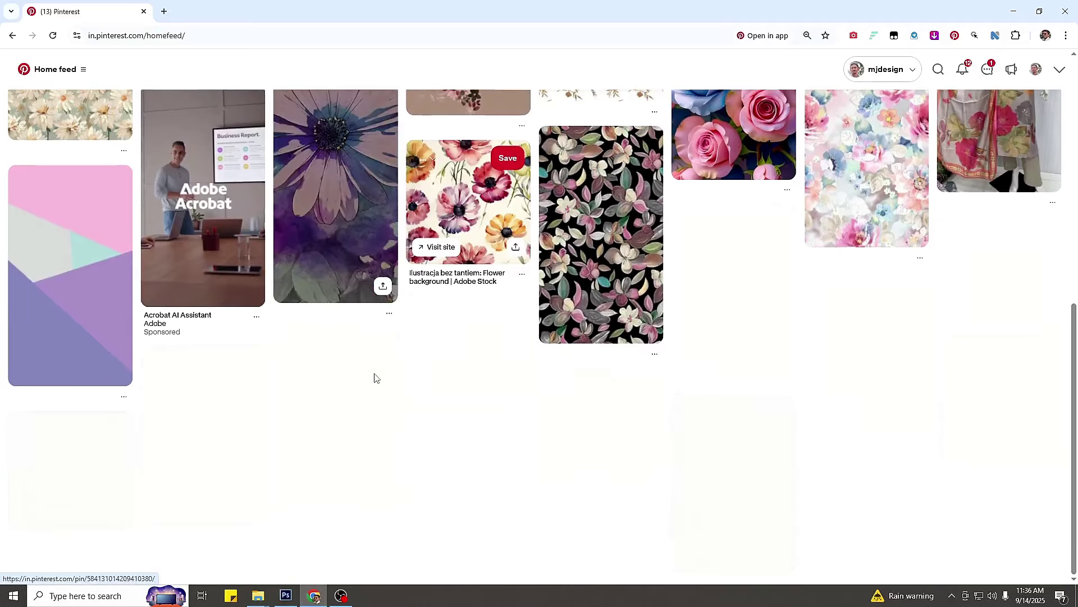
scroll(374, 378, down, 4)
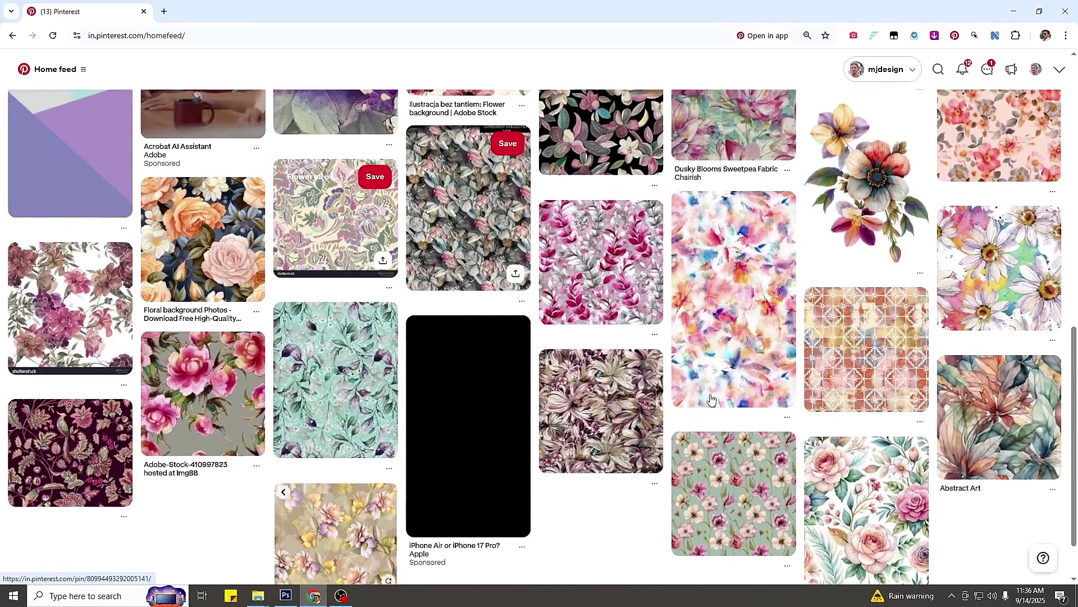
Browse further through the Pinterest home feed for floral and abstract pattern references.
scroll(711, 389, down, 1)
scroll(618, 306, down, 5)
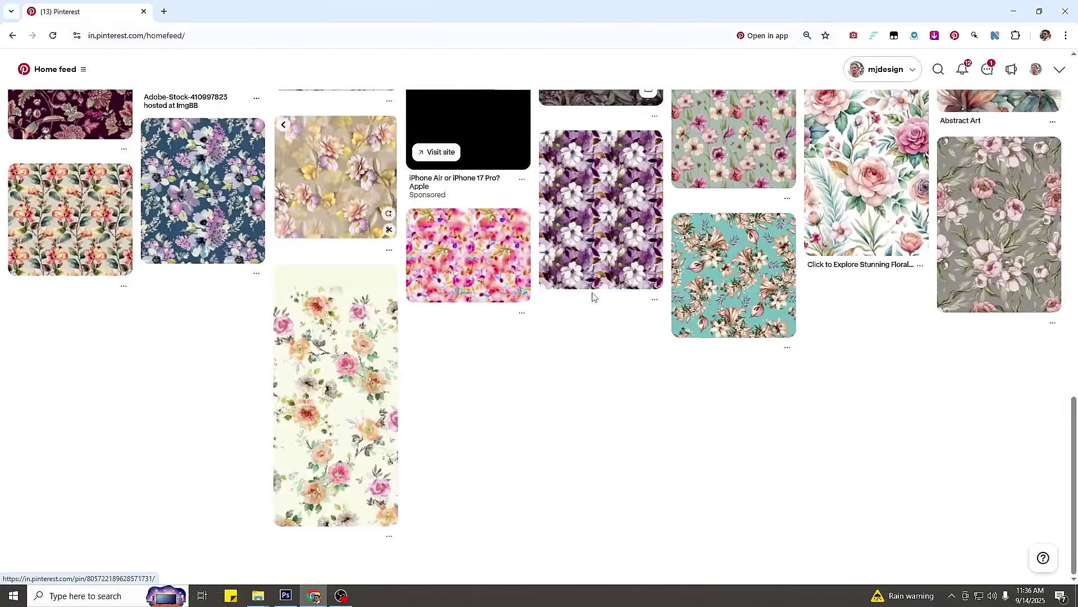
scroll(155, 362, down, 5)
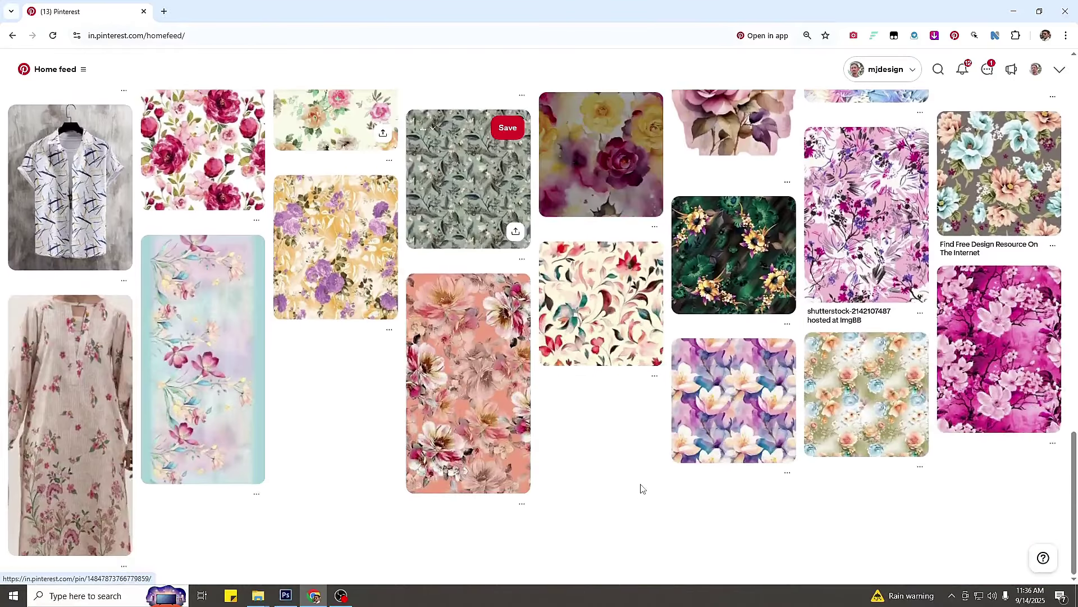
scroll(639, 369, down, 7)
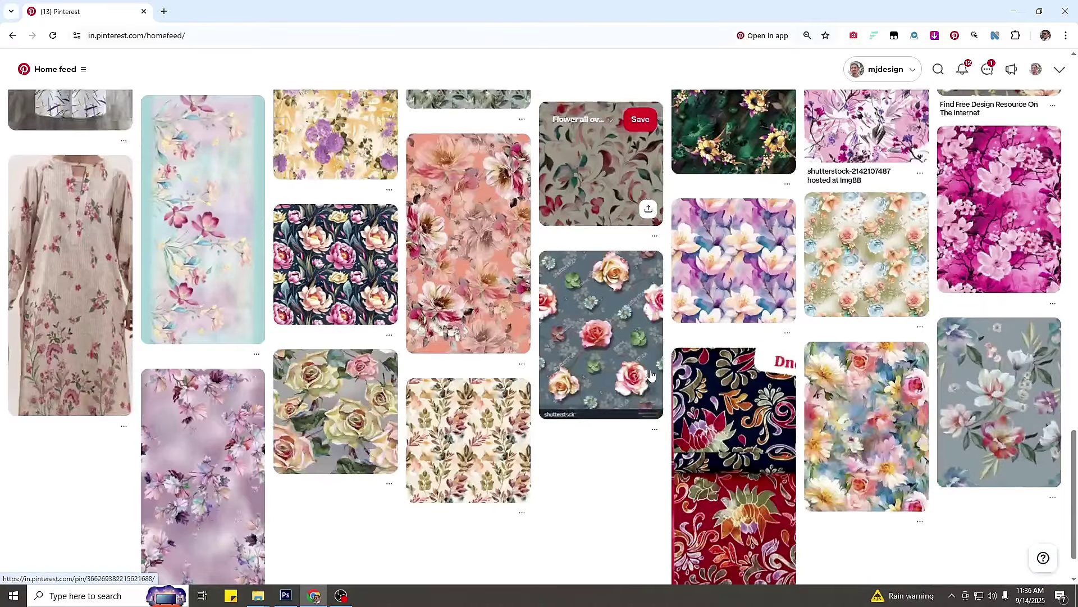
scroll(726, 391, down, 6)
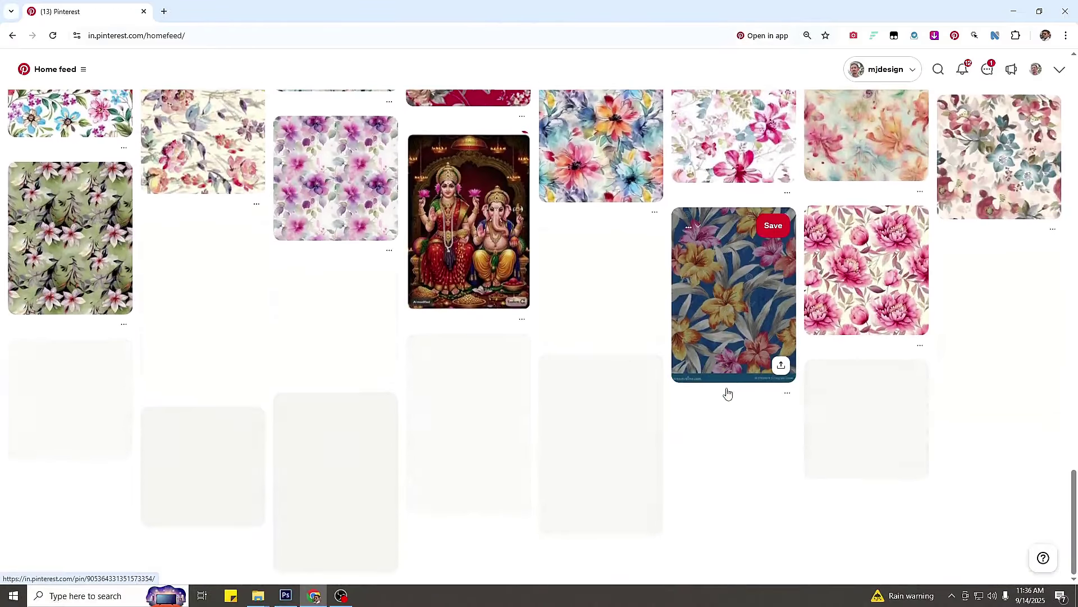
scroll(726, 392, down, 7)
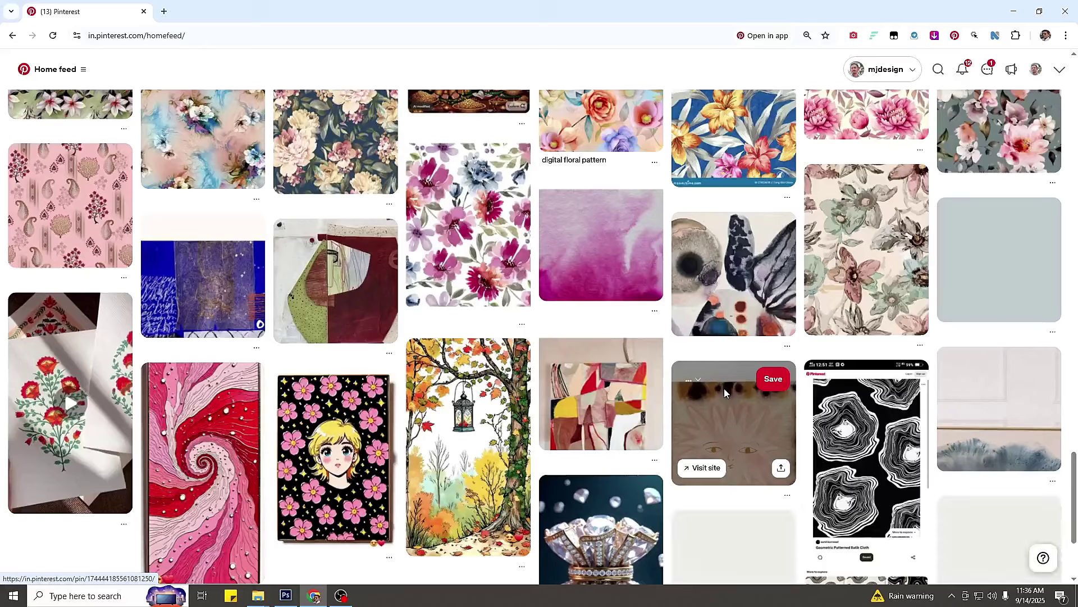
scroll(719, 389, down, 7)
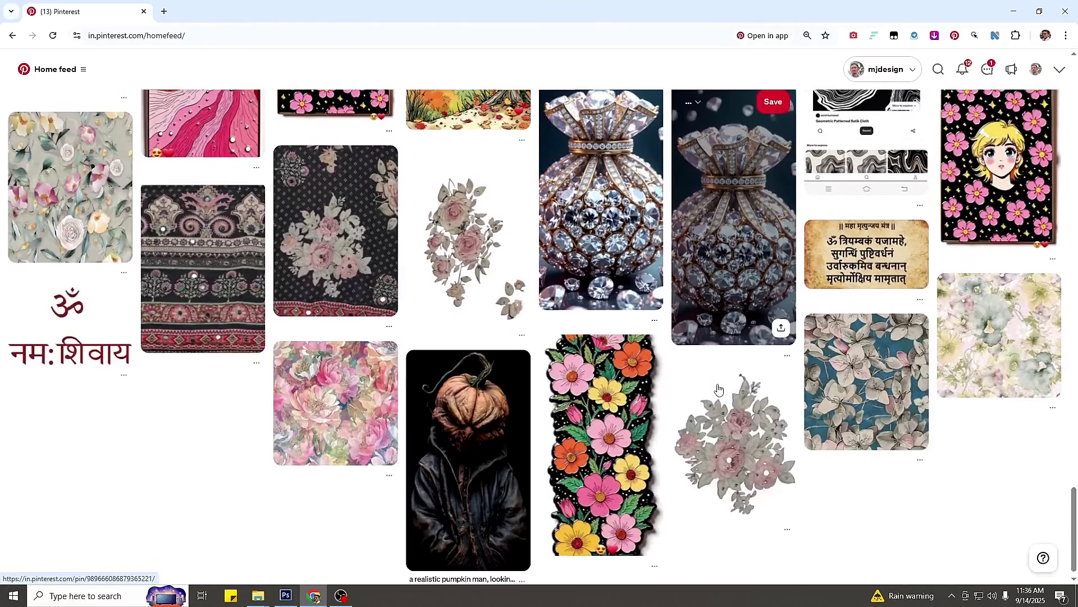
scroll(718, 389, down, 3)
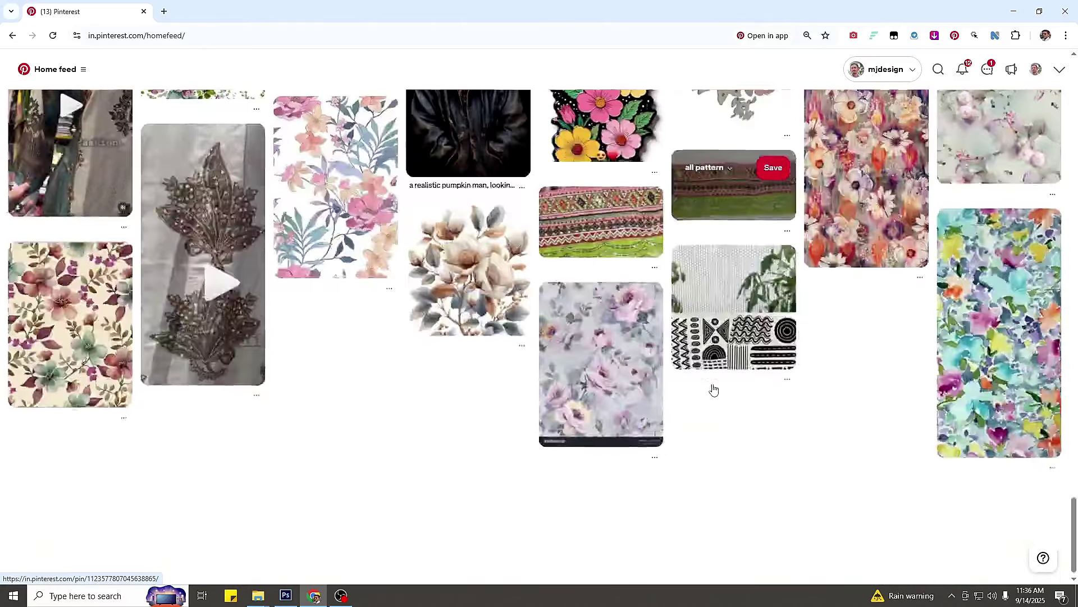
scroll(703, 388, down, 7)
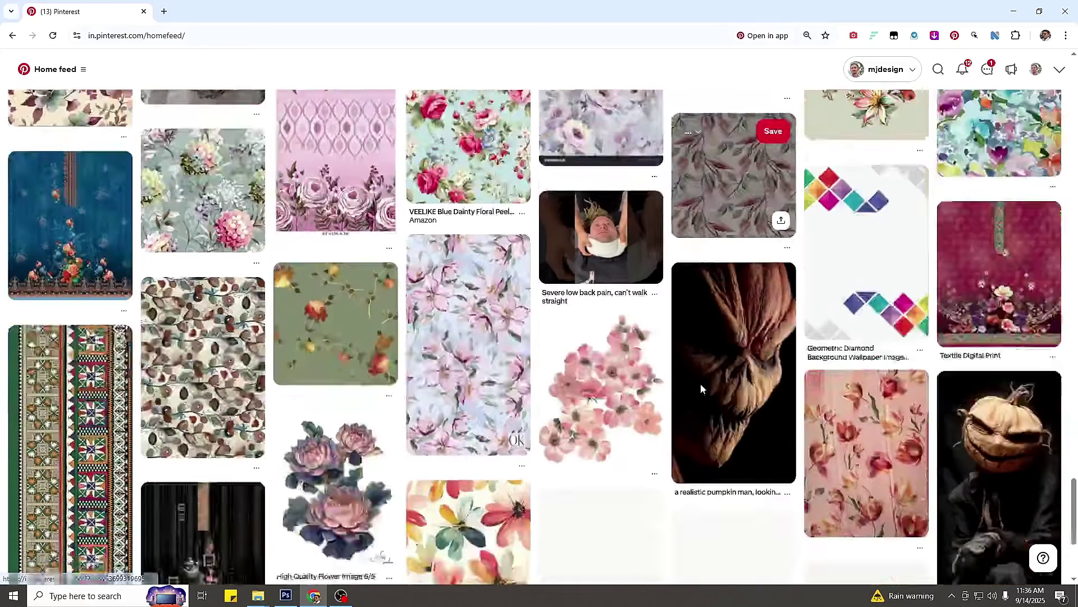
scroll(275, 396, down, 10)
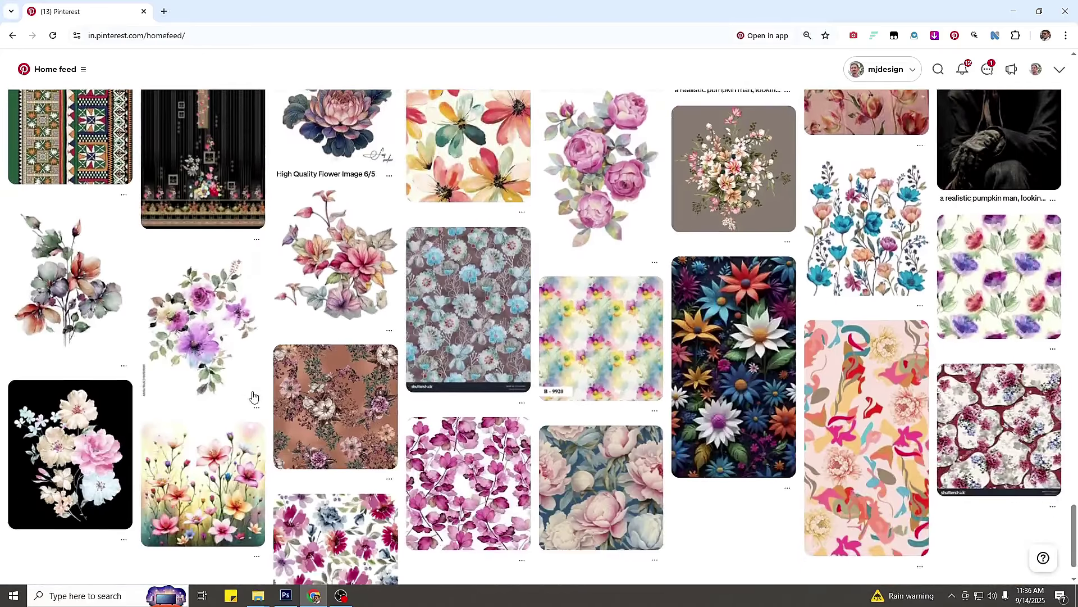
scroll(1023, 494, down, 3)
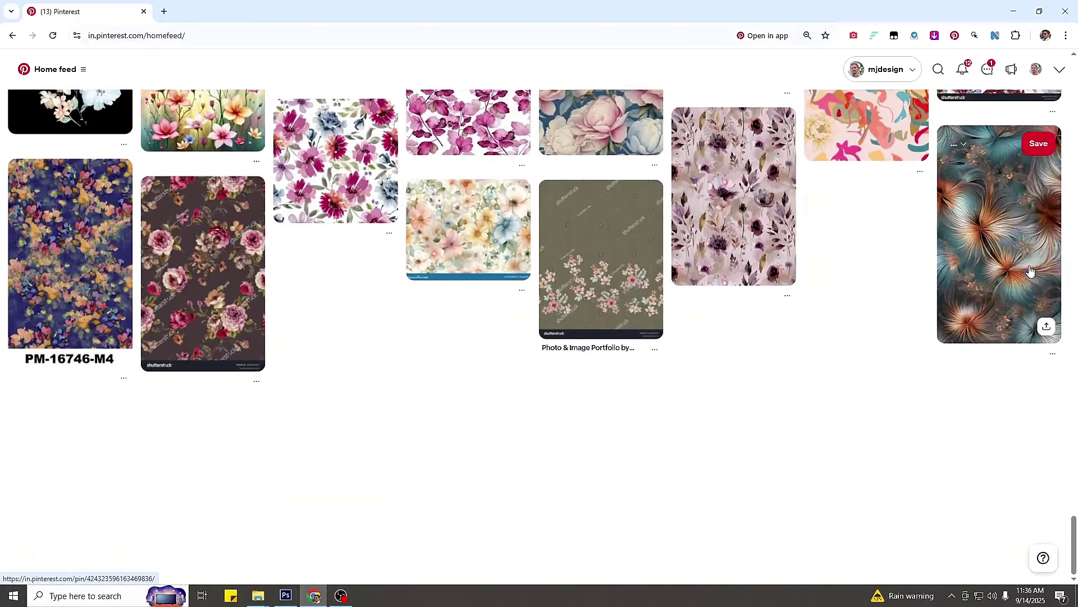
Open the teal and orange fractal flower pin, examine its related pins and open the blue and brown fractal one.
click(1024, 273)
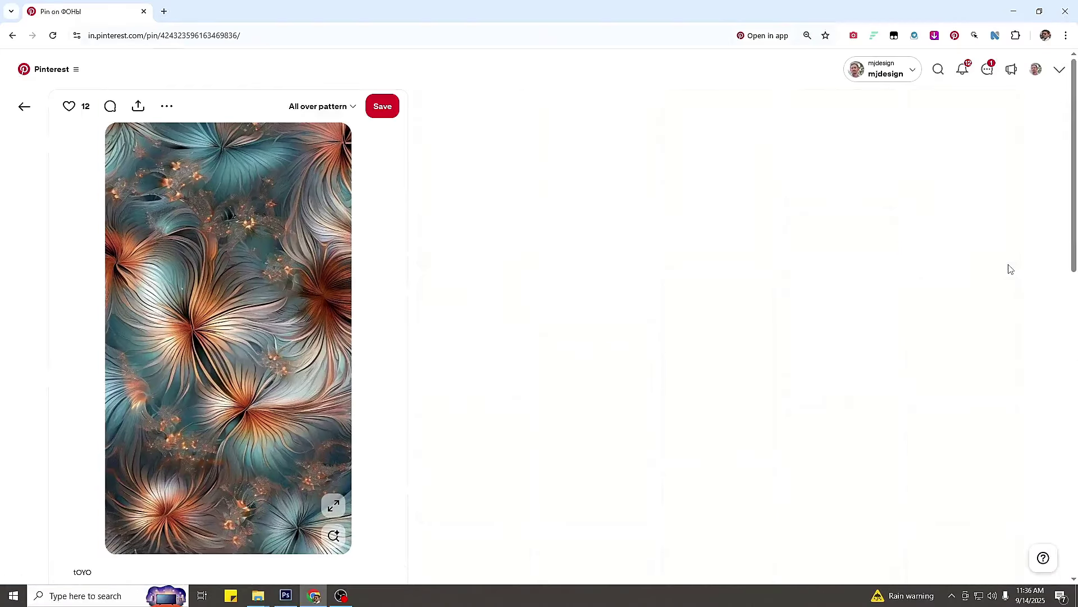
scroll(591, 330, down, 5)
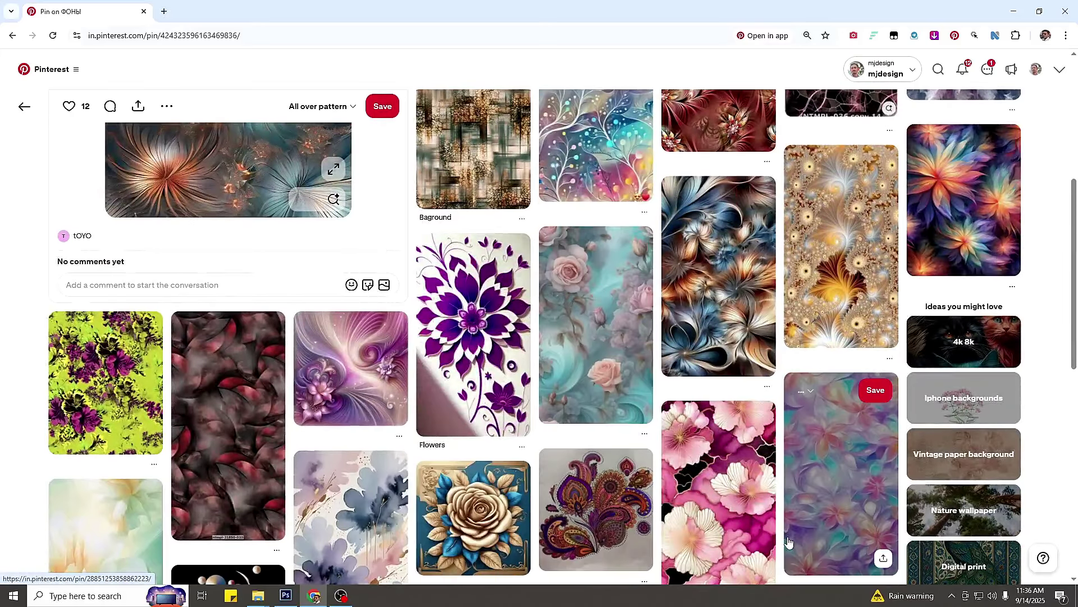
scroll(707, 407, up, 1)
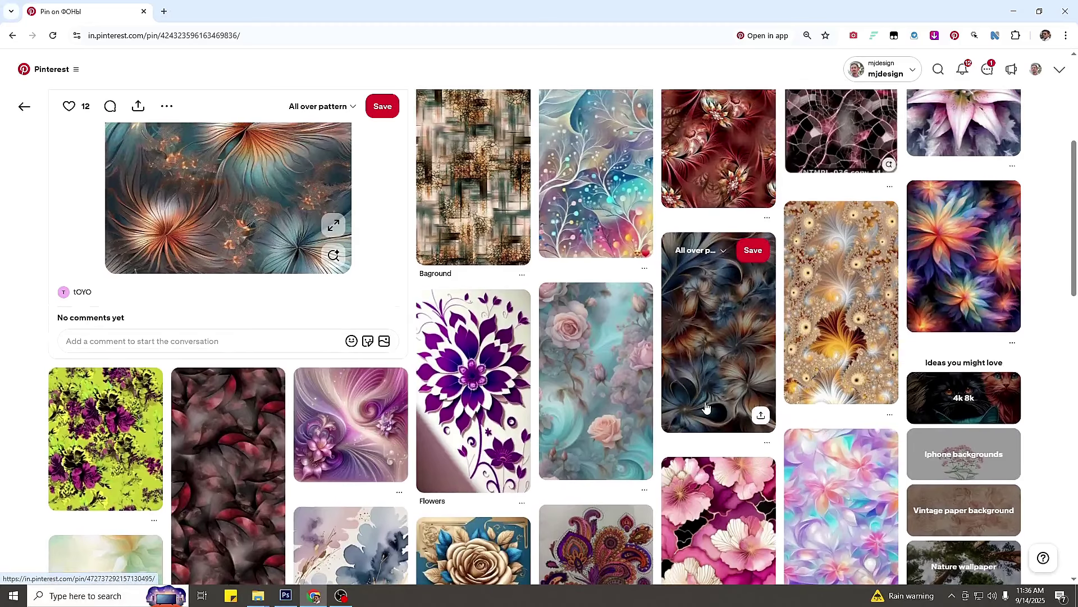
click(705, 402)
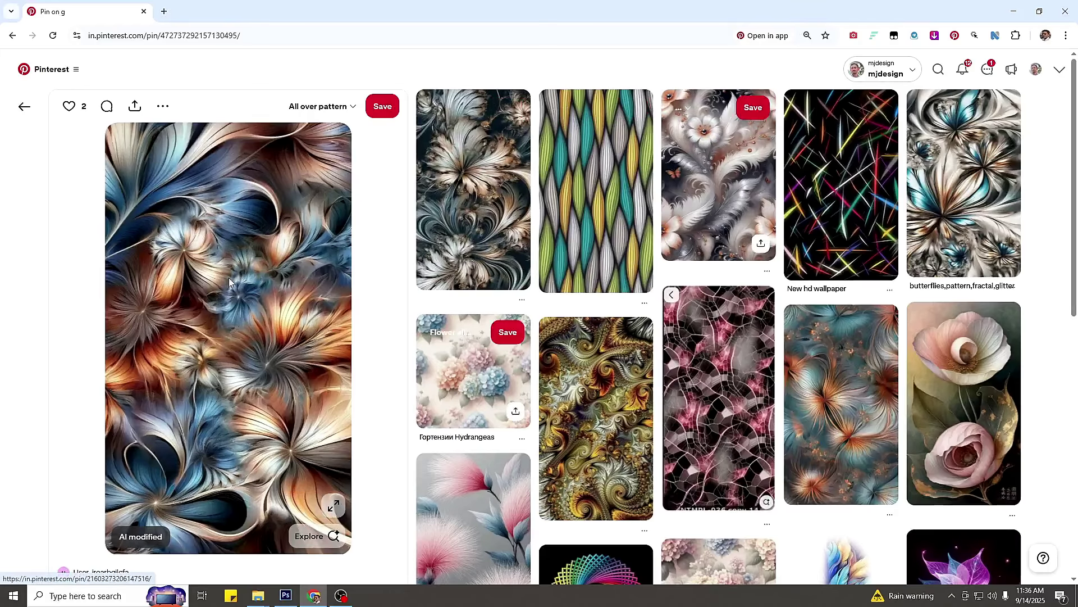
Open the butterflies,pattern,fractal,glitter pin, copy its enlarged image and switch back to Photoshop.
click(955, 234)
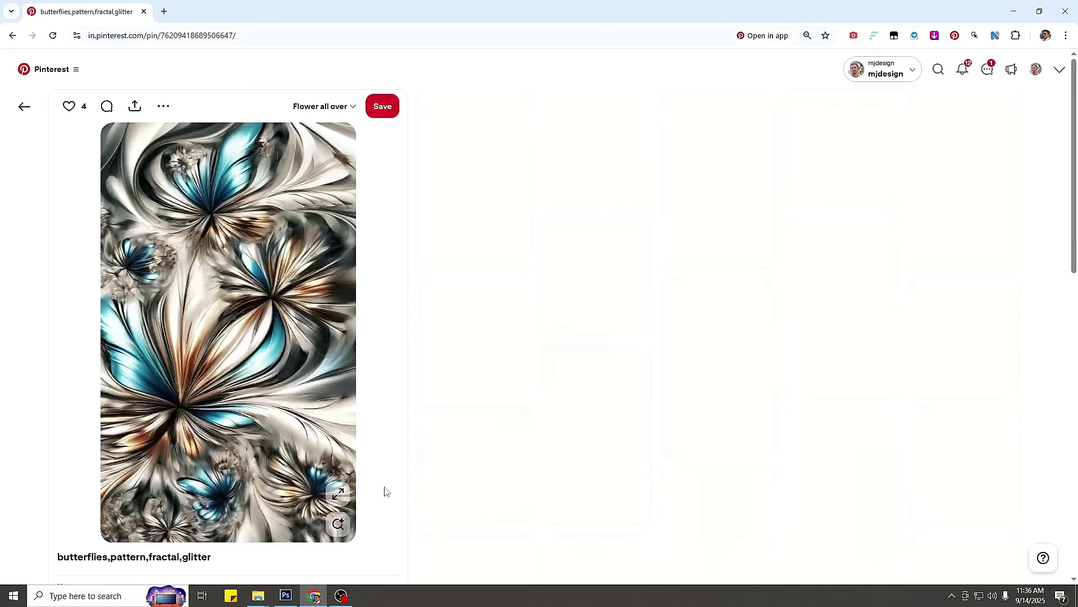
click(332, 498)
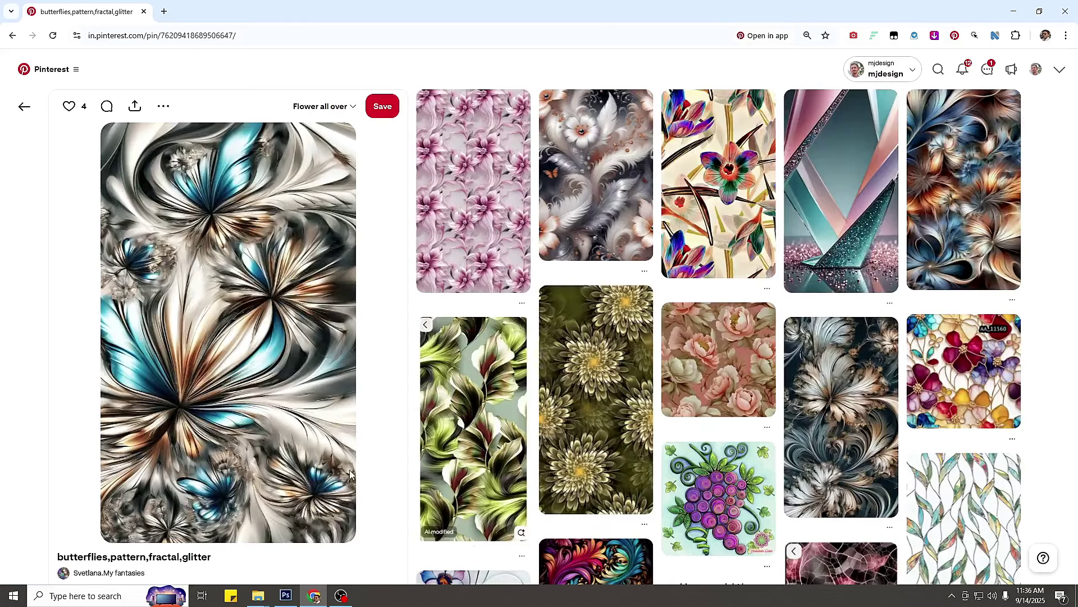
right_click(458, 326)
click(495, 371)
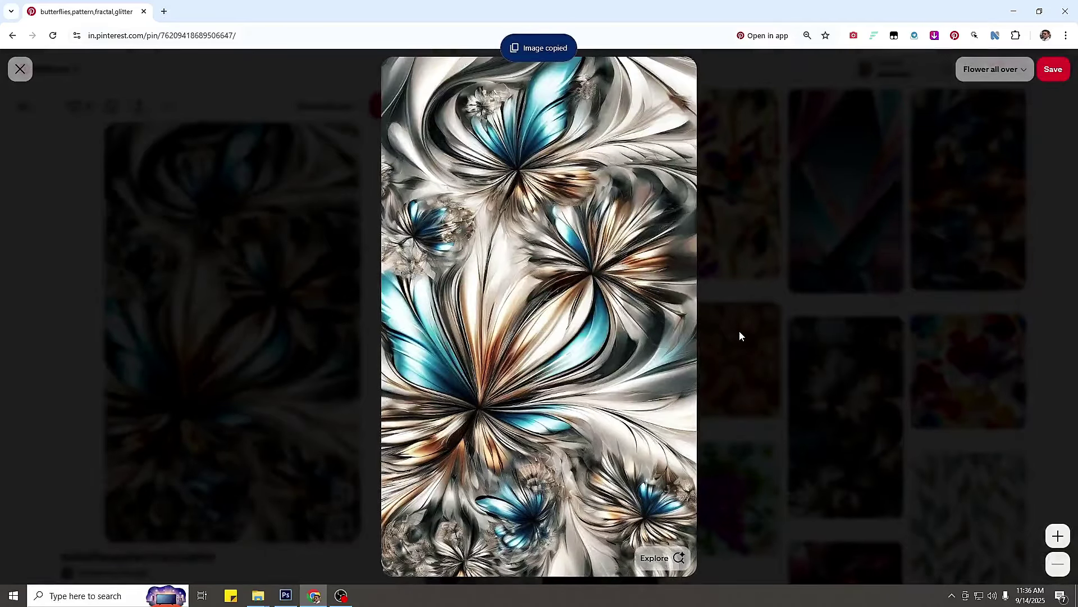
click(739, 330)
click(282, 600)
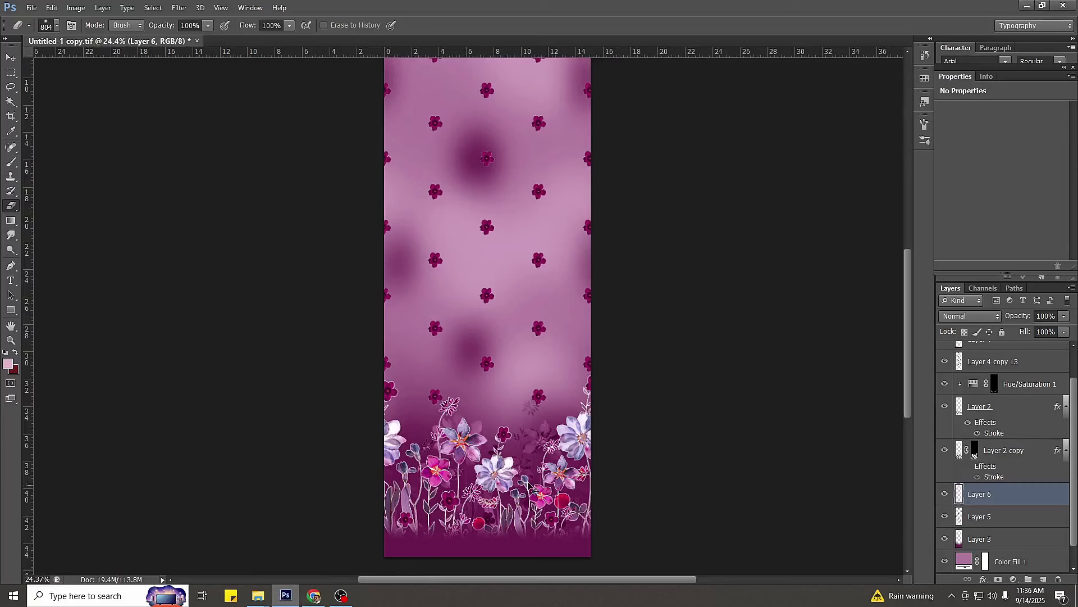
Paste the copied butterfly fractal image above Layer 6 and check it with the flower border layers hidden and shown.
key(ctrl+b)
click(644, 179)
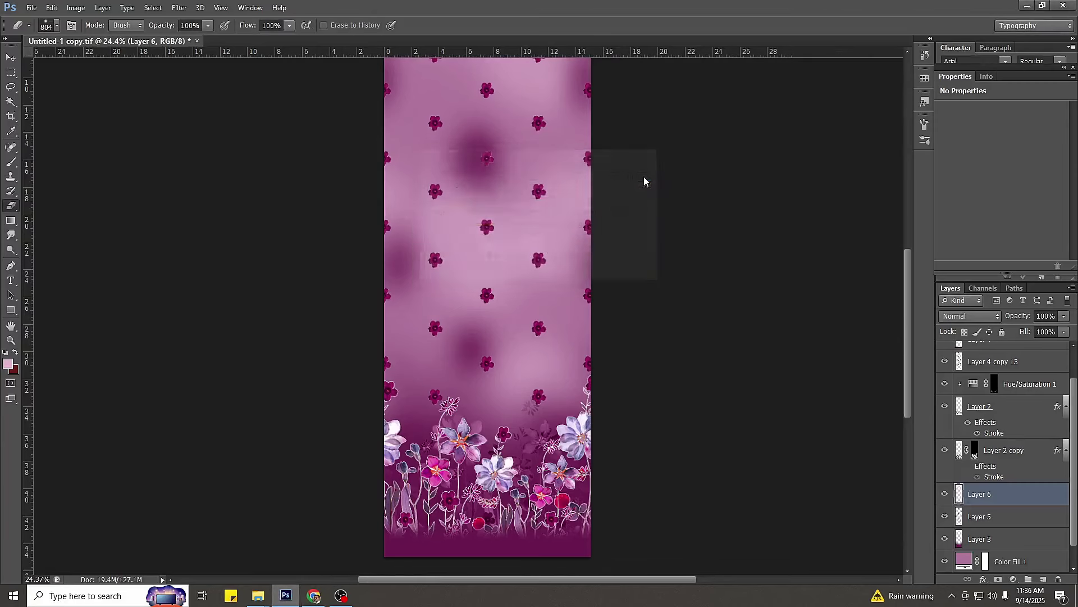
key(ctrl+v)
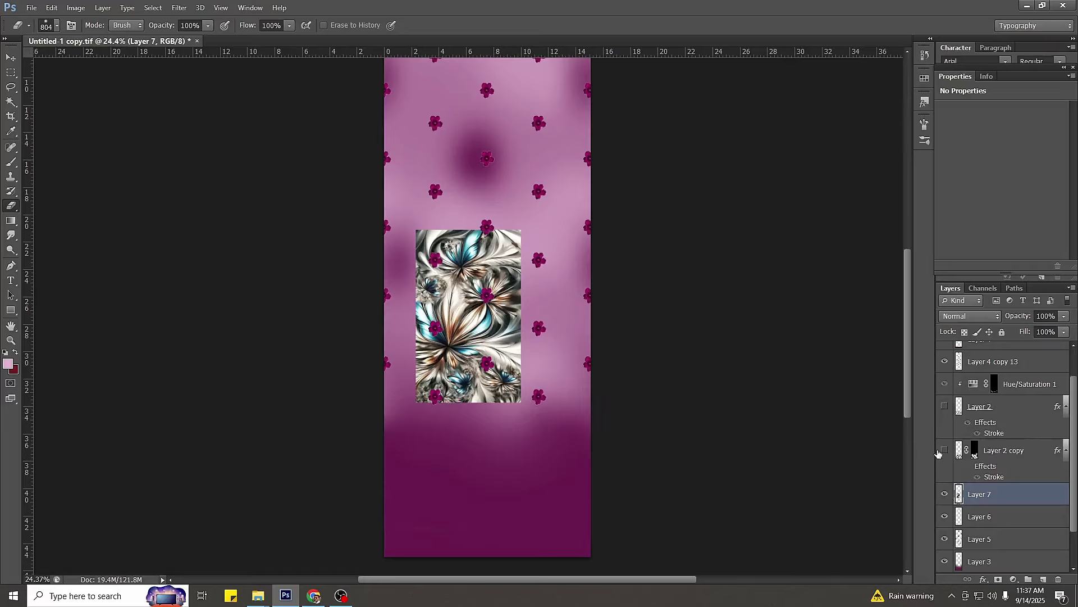
drag(945, 448, 945, 406)
Blend the small scattered flowers on Layer 4 copy 13 into the background with Overlay mode at 48% opacity.
click(972, 361)
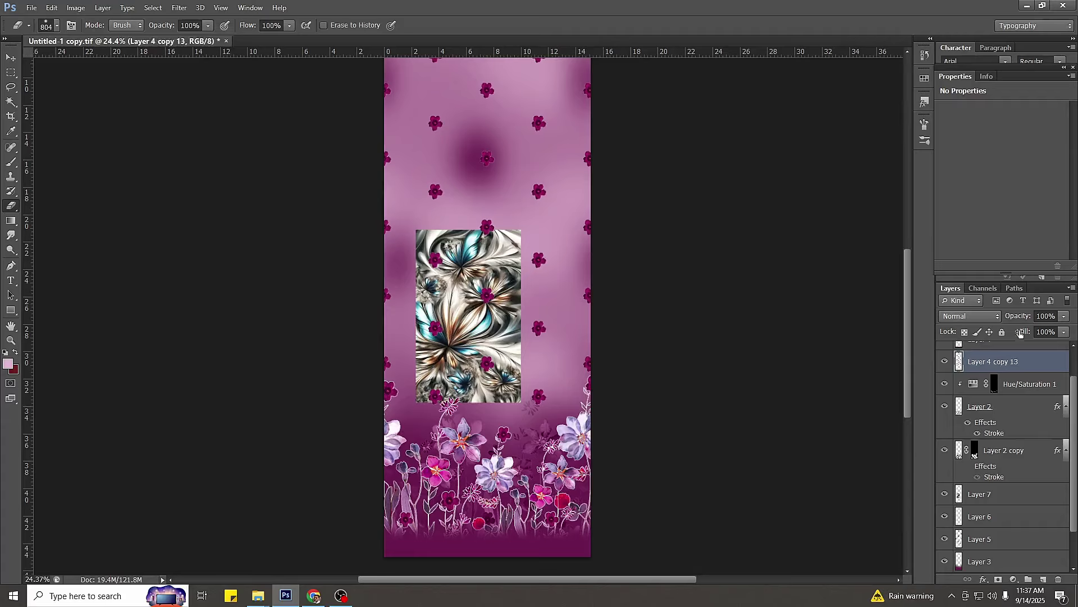
drag(1019, 320, 994, 319)
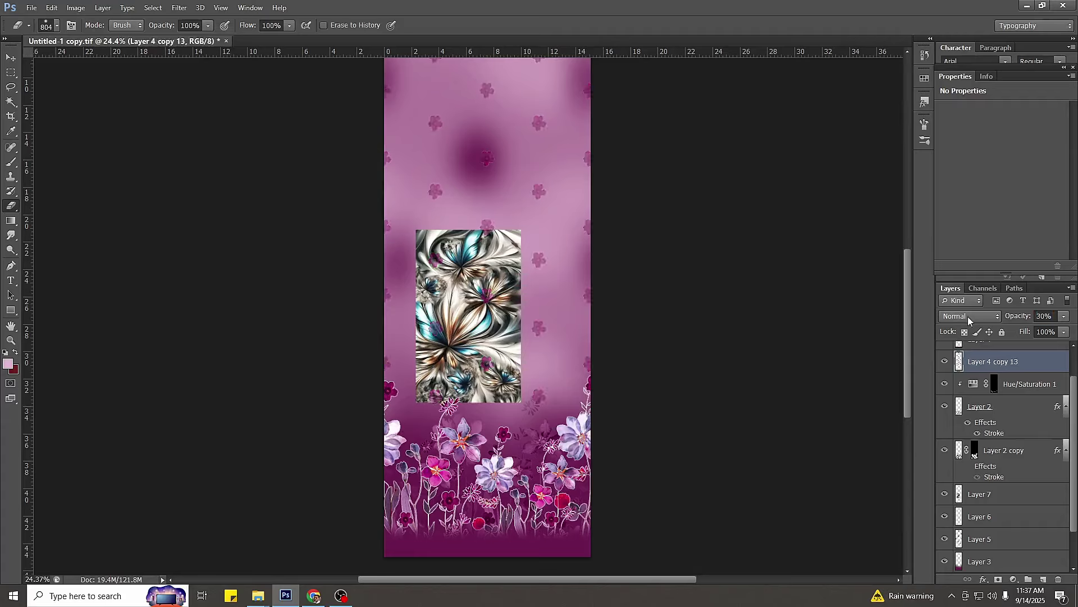
click(969, 316)
click(958, 308)
click(970, 318)
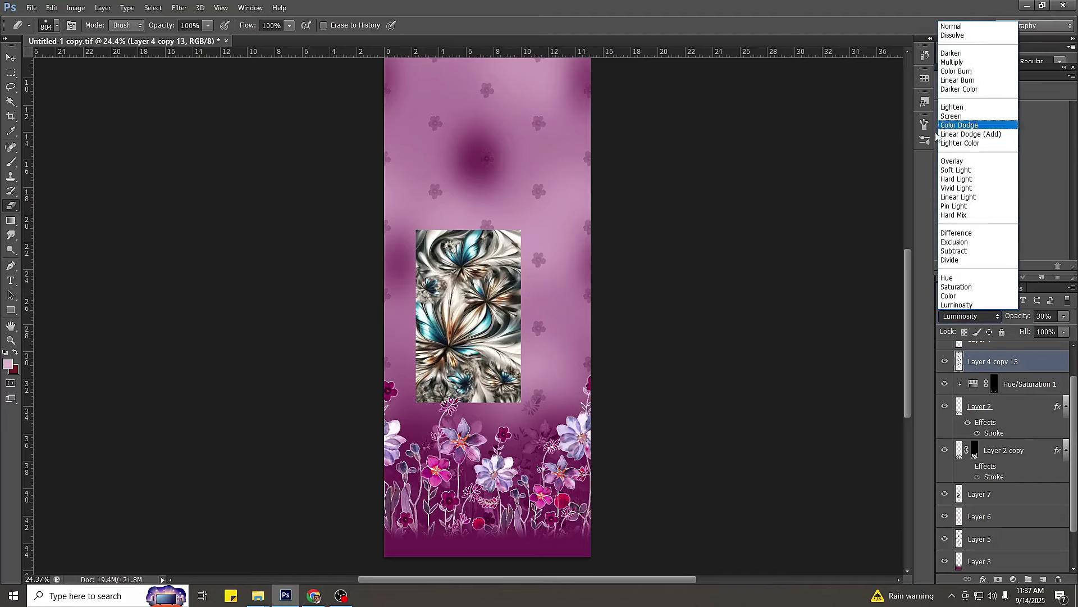
click(954, 161)
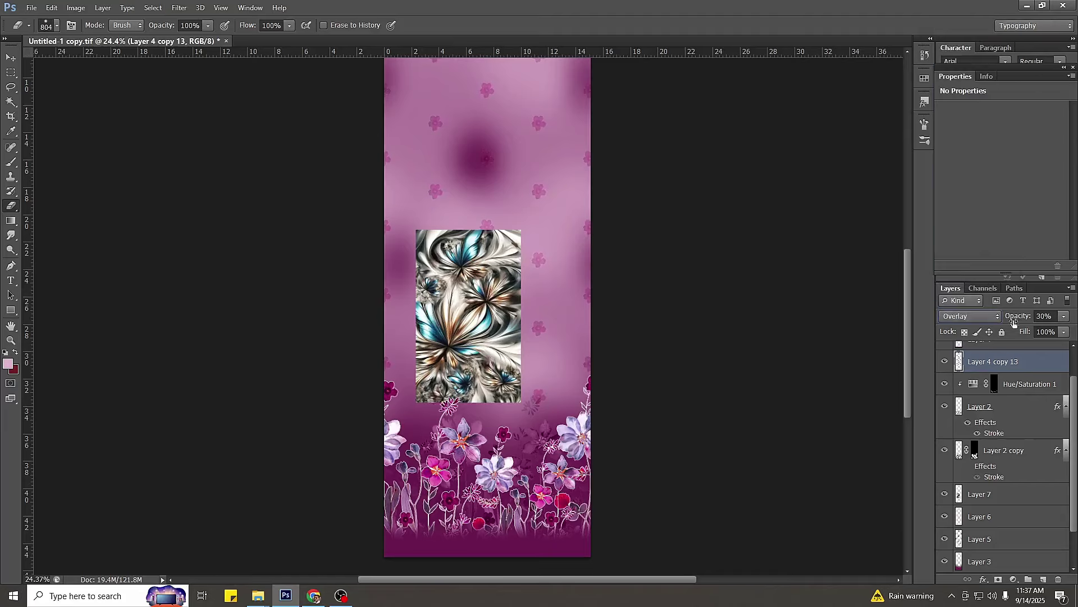
drag(1014, 322, 1024, 322)
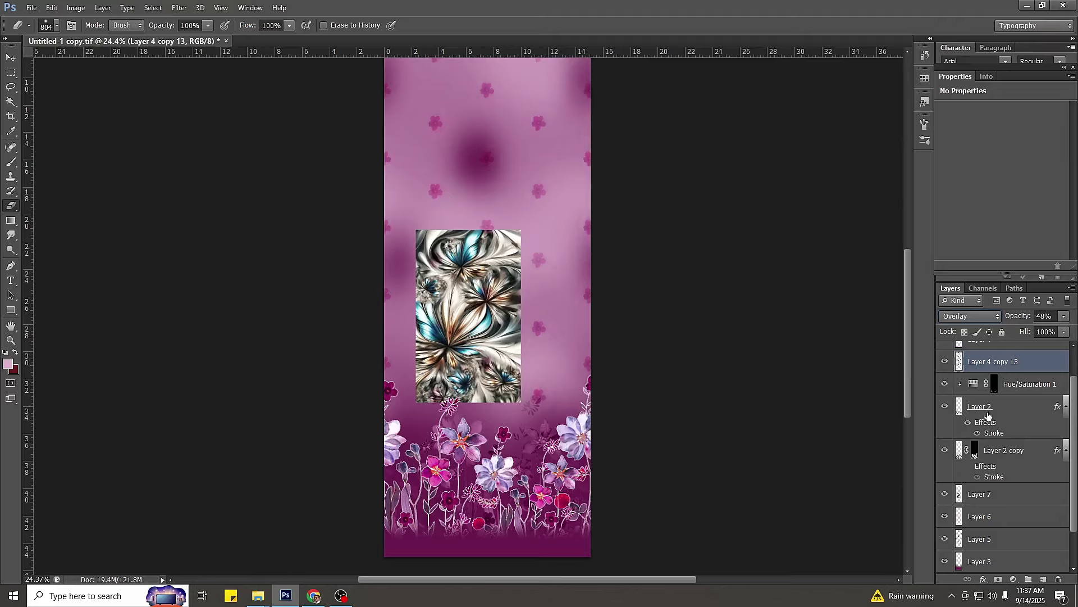
Add a layer mask to Layer 4 copy 13 and fade some small flowers with a soft black brush, raising its opacity to 83%.
click(995, 579)
key(b)
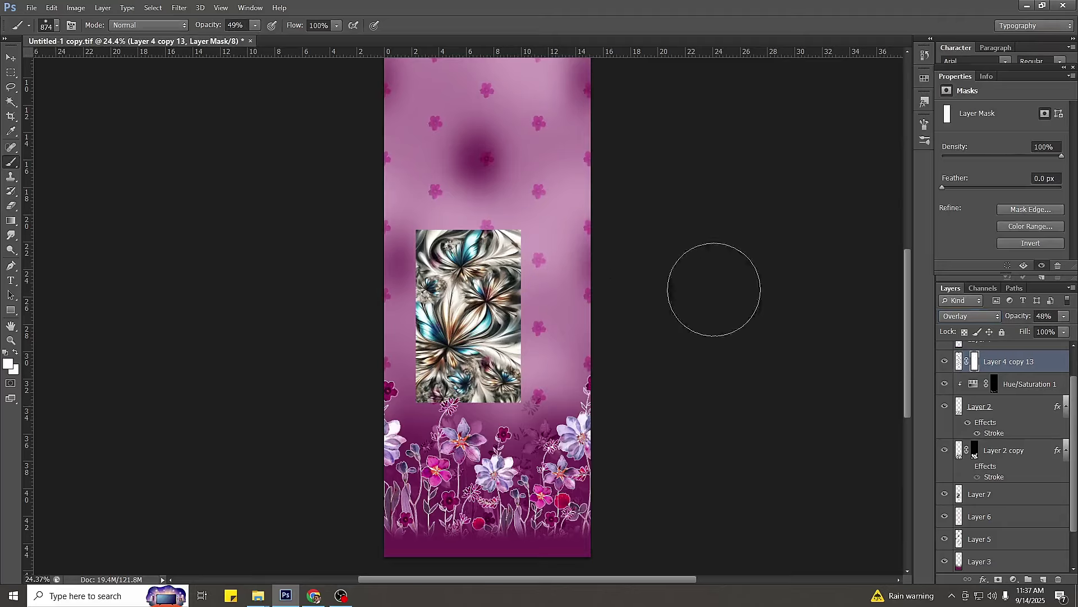
scroll(958, 419, up, 2)
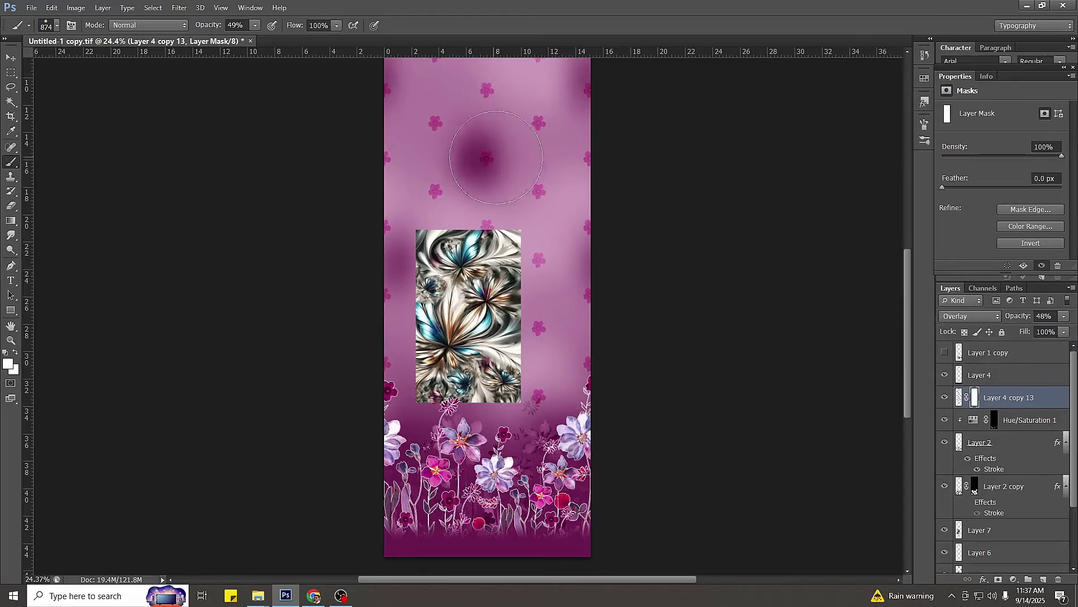
drag(499, 159, 487, 158)
drag(500, 167, 550, 344)
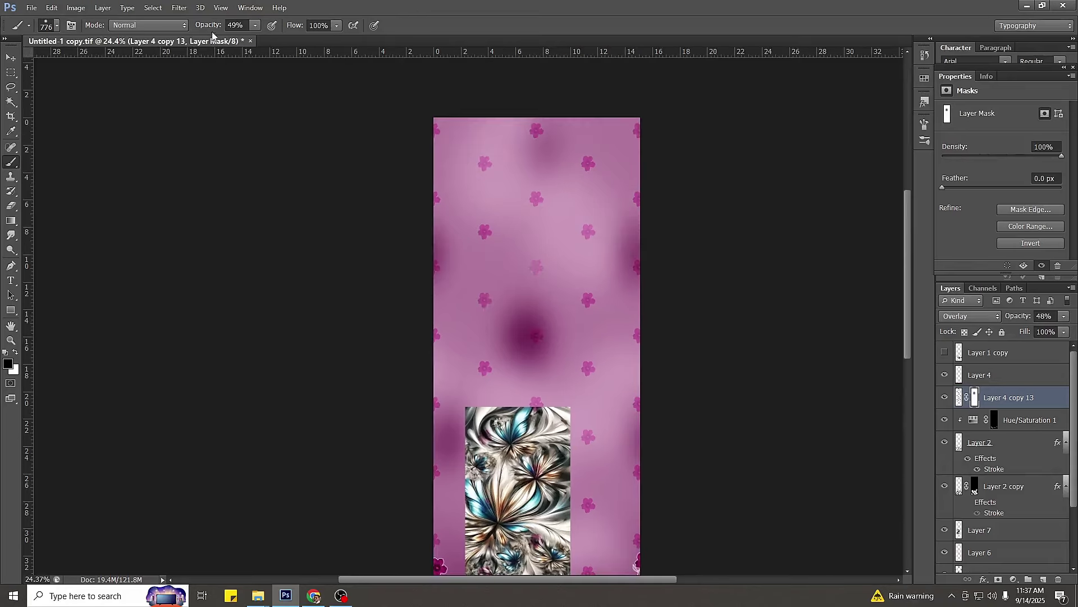
drag(491, 212, 475, 212)
drag(592, 340, 570, 178)
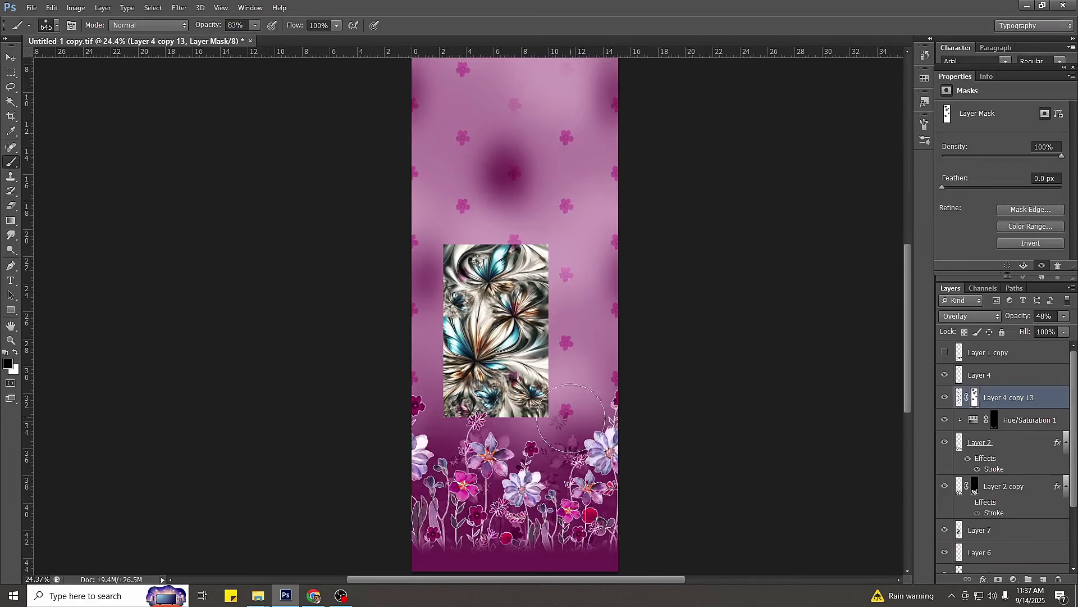
Offset Layer 4 copy 13's mask by +343 pixels right and +710 pixels down with Wrap Around and compare the design with Layer 1 copy.
key(ctrl+alt+f)
drag(564, 318, 546, 416)
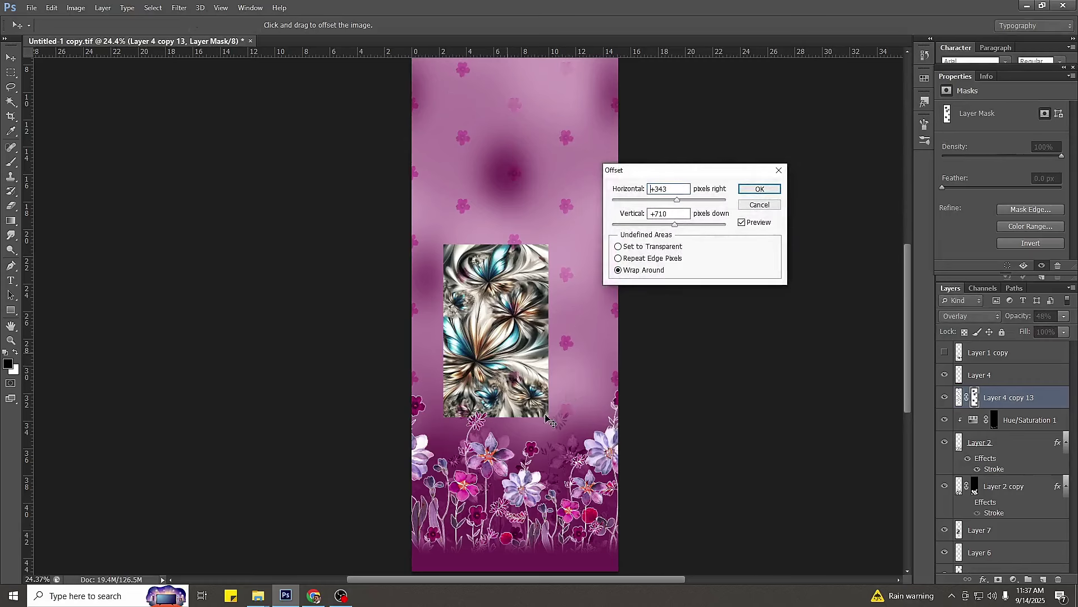
key(Return)
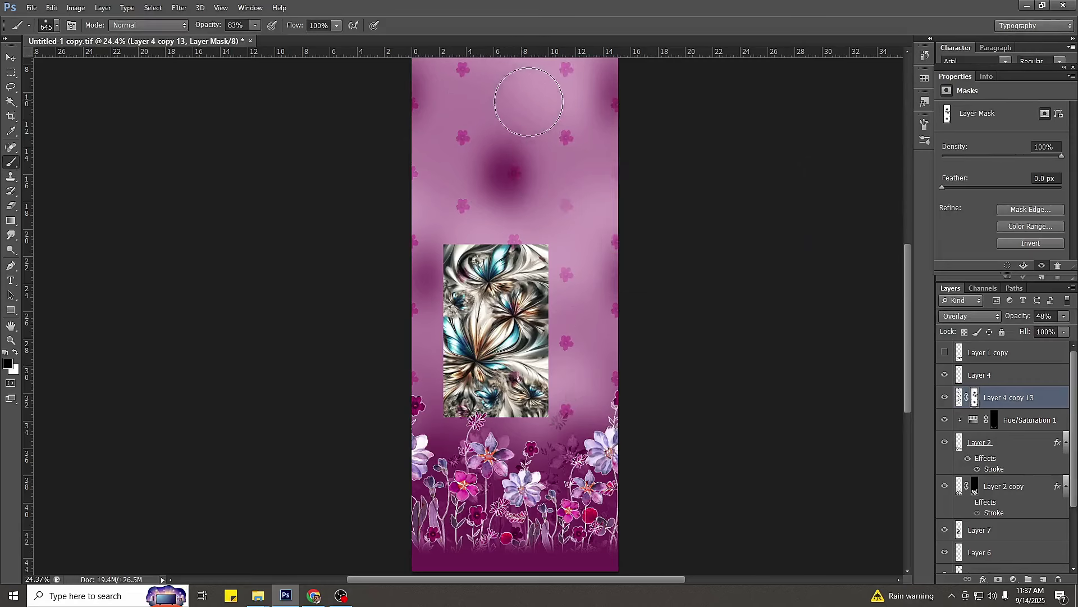
scroll(546, 266, down, 3)
click(946, 352)
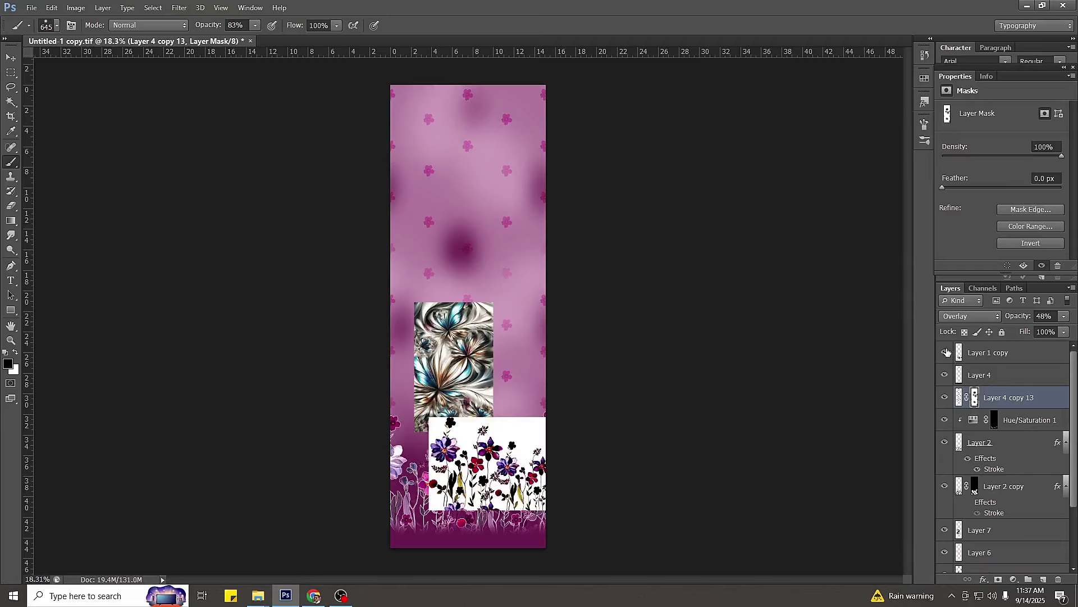
click(945, 352)
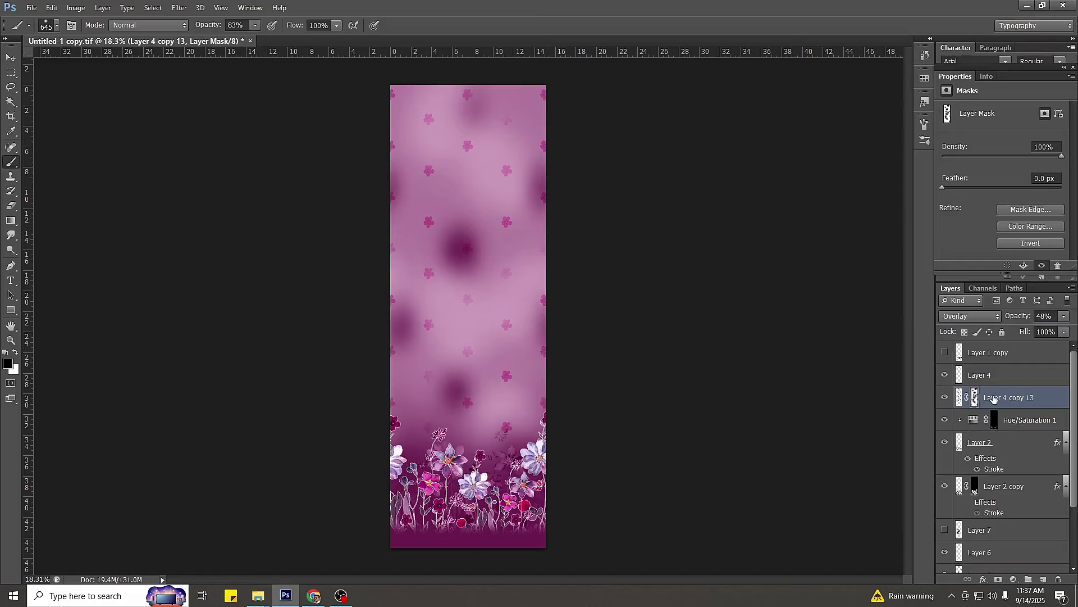
Paste the butterfly fractal image above Layer 4 copy 13, delete the hidden Layer 7 copy of it and select the new layer.
key(ctrl+v)
click(973, 554)
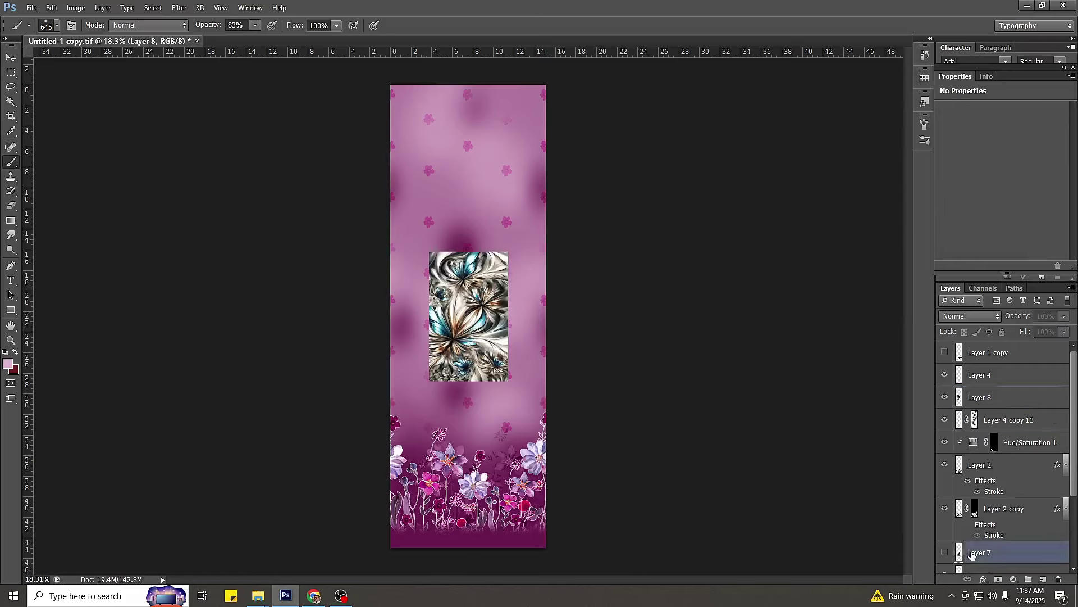
key(Delete)
click(995, 402)
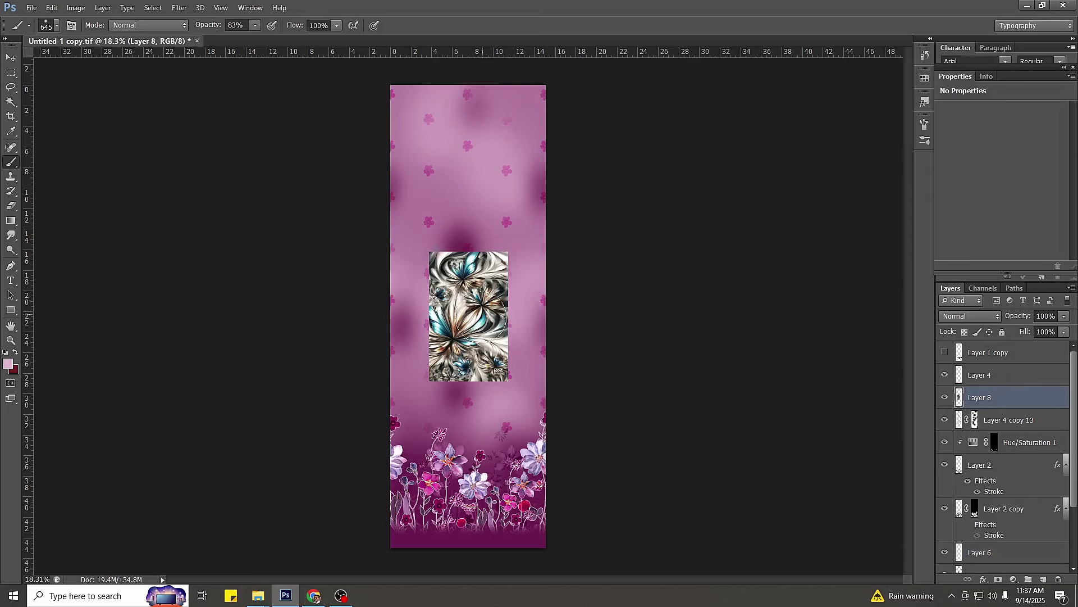
Move the butterfly fractal lower on the design and erase its hard outer edges with a soft eraser at 100% opacity.
key(v)
drag(480, 306, 475, 349)
key(e)
scroll(453, 315, up, 5)
mouse_move(457, 308)
mouse_down()
mouse_move(397, 303)
mouse_move(405, 289)
mouse_move(463, 277)
mouse_move(548, 273)
mouse_up()
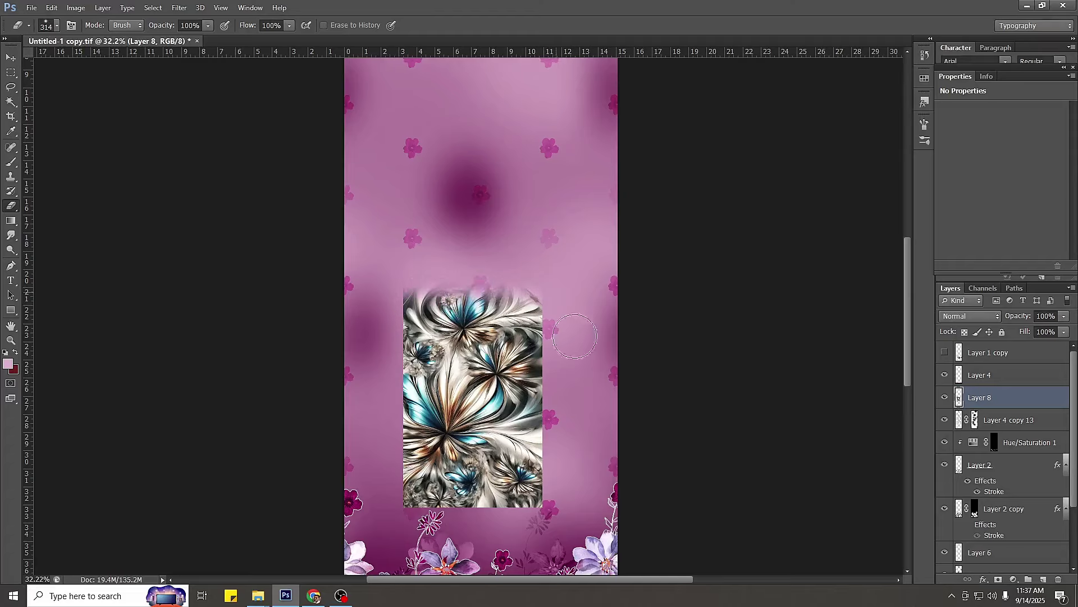
mouse_move(575, 336)
mouse_down()
mouse_move(567, 508)
mouse_move(415, 506)
mouse_move(394, 303)
mouse_up()
mouse_move(460, 366)
alt+mouse_down()
mouse_move(453, 395)
mouse_move(415, 389)
mouse_move(344, 404)
mouse_move(392, 414)
mouse_move(380, 478)
alt+mouse_up()
drag(545, 435, 563, 512)
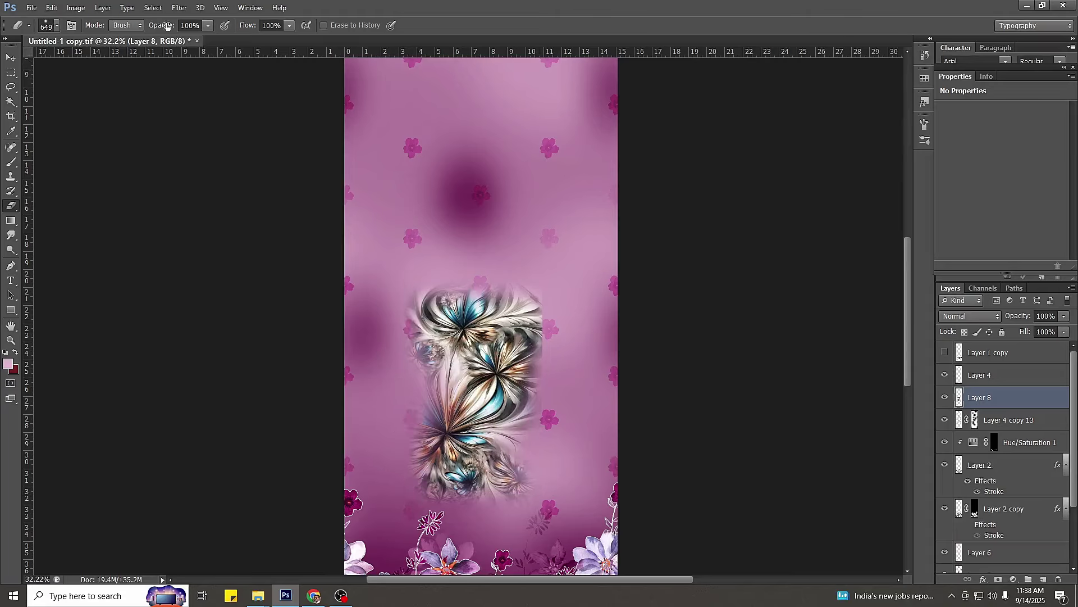
Soften the remaining fractal edges and inner gaps on Layer 8 with the eraser at 50% opacity, isolating the butterfly shapes.
mouse_move(449, 264)
mouse_down()
mouse_move(494, 267)
mouse_move(553, 315)
mouse_move(584, 362)
mouse_move(528, 402)
mouse_move(508, 471)
mouse_move(458, 530)
mouse_up()
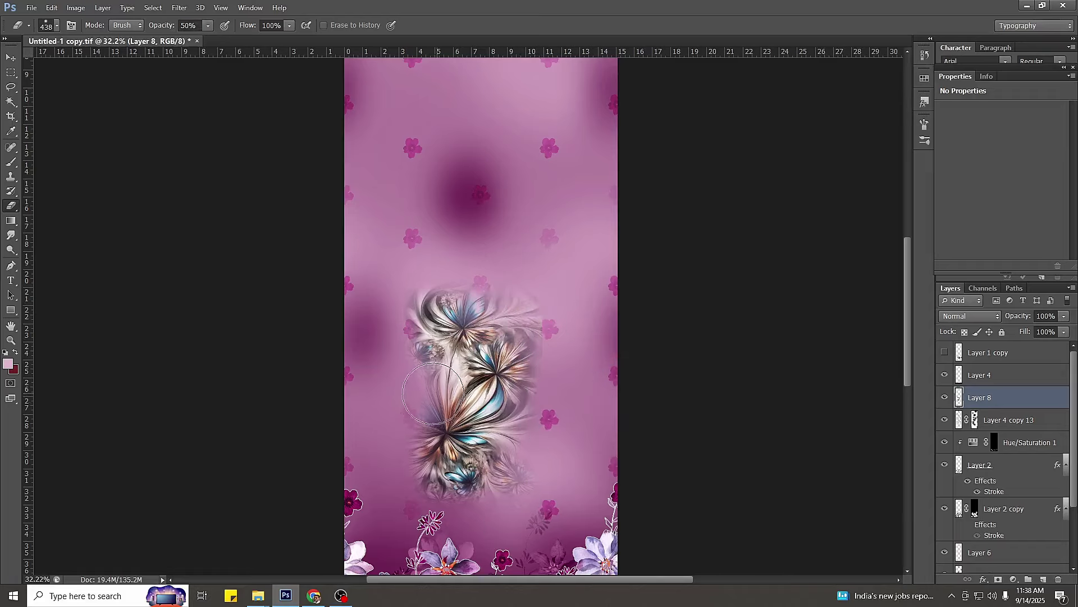
mouse_move(433, 393)
mouse_down()
mouse_move(374, 294)
mouse_move(408, 307)
mouse_move(420, 334)
mouse_move(387, 321)
mouse_move(511, 305)
mouse_up()
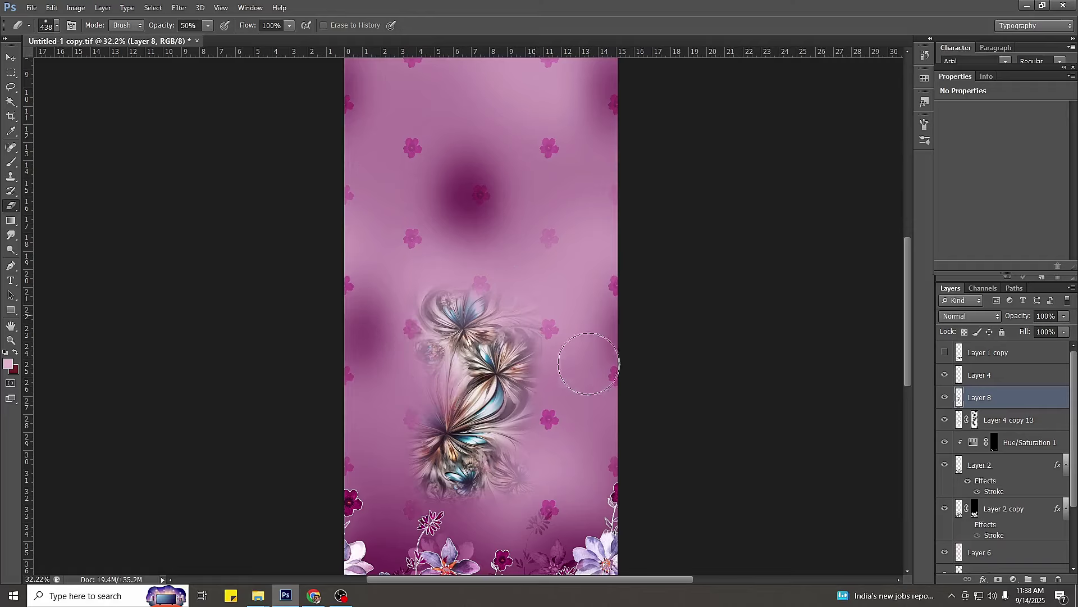
drag(421, 451, 430, 520)
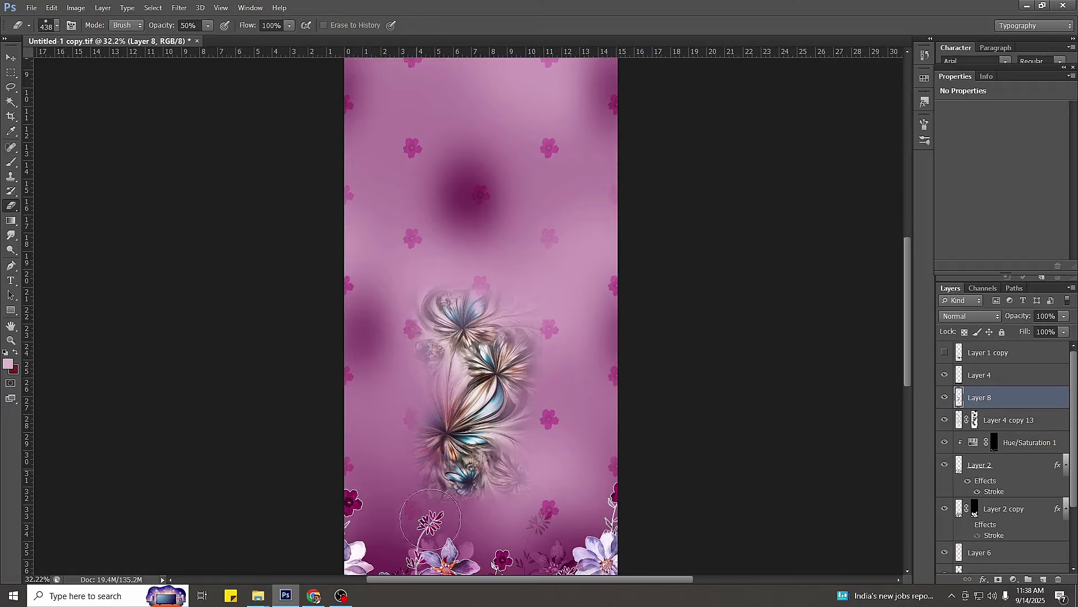
mouse_move(446, 420)
mouse_down()
mouse_move(424, 382)
mouse_move(456, 387)
mouse_move(442, 356)
mouse_up()
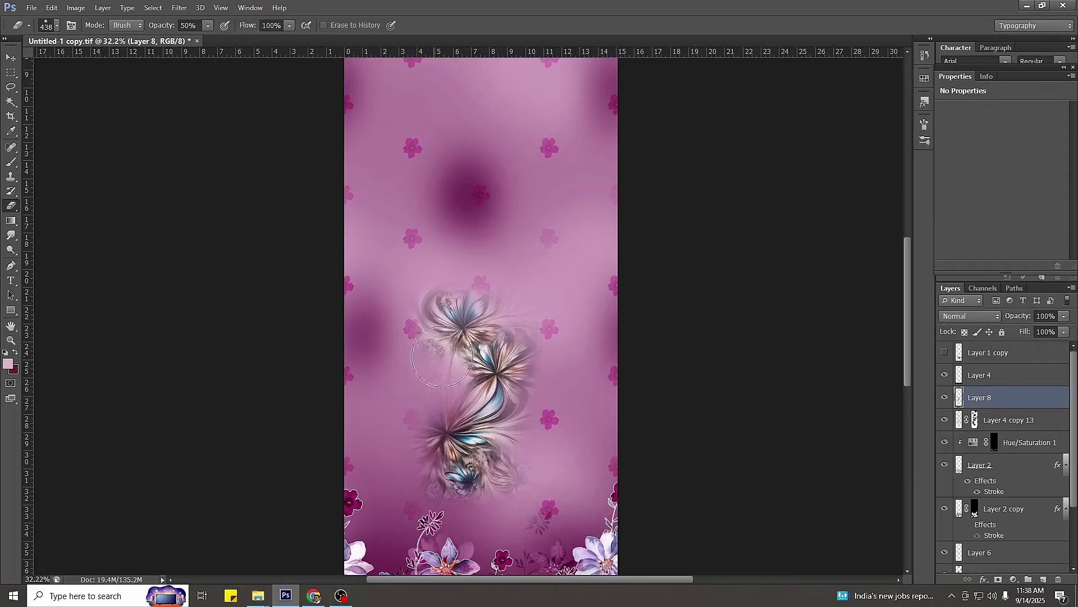
drag(513, 310, 400, 282)
mouse_move(523, 454)
mouse_down()
mouse_move(499, 433)
mouse_move(465, 520)
mouse_move(475, 495)
mouse_up()
scroll(510, 431, down, 4)
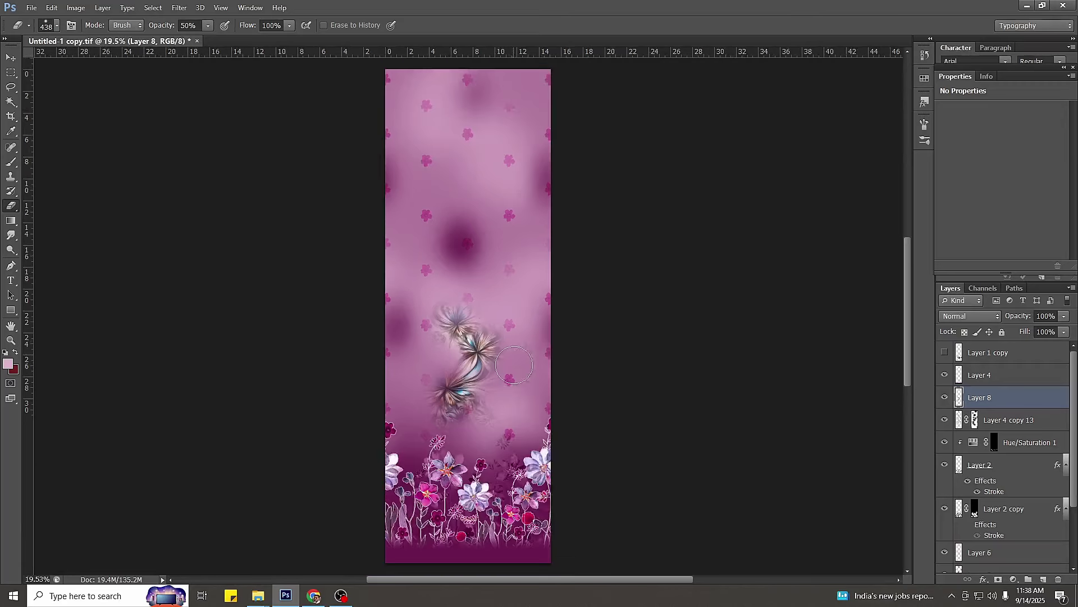
Set Layer 8's blend mode to Overlay and reduce its saturation to about -75.
scroll(561, 363, up, 3)
click(968, 318)
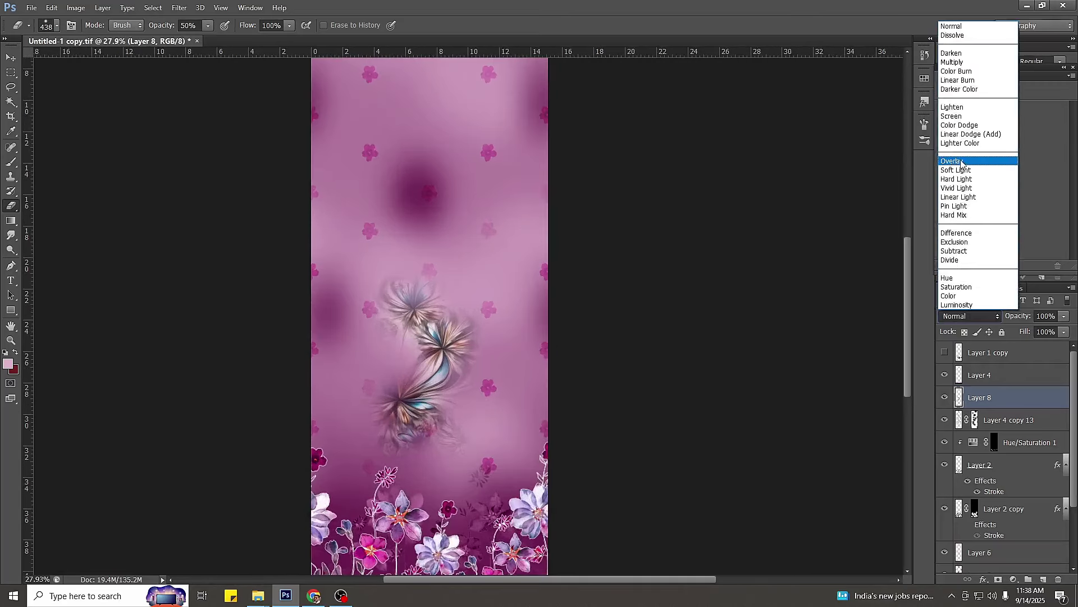
click(960, 159)
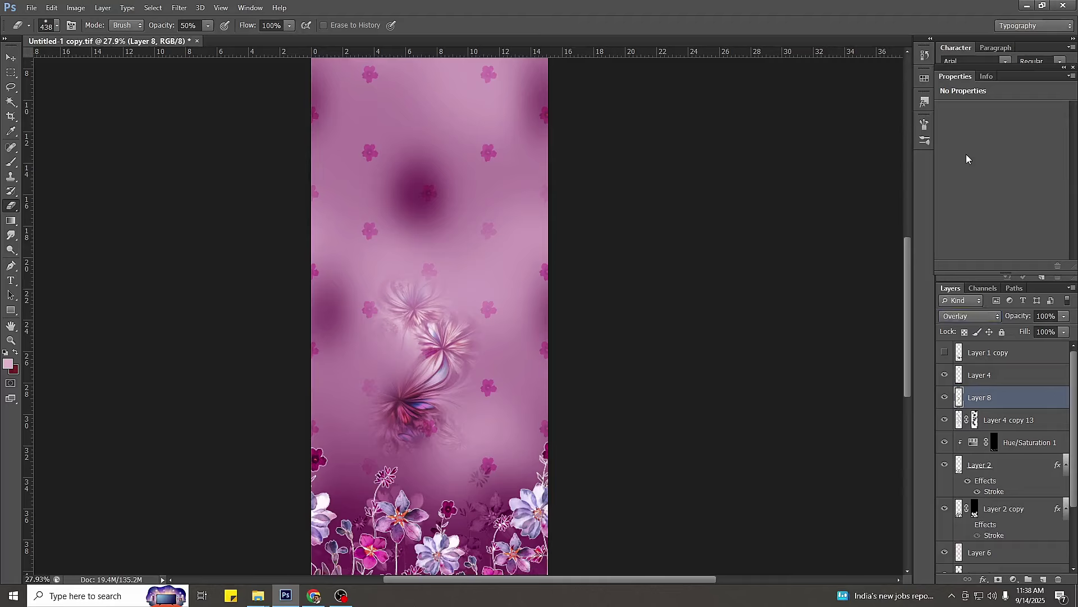
key(ctrl+u)
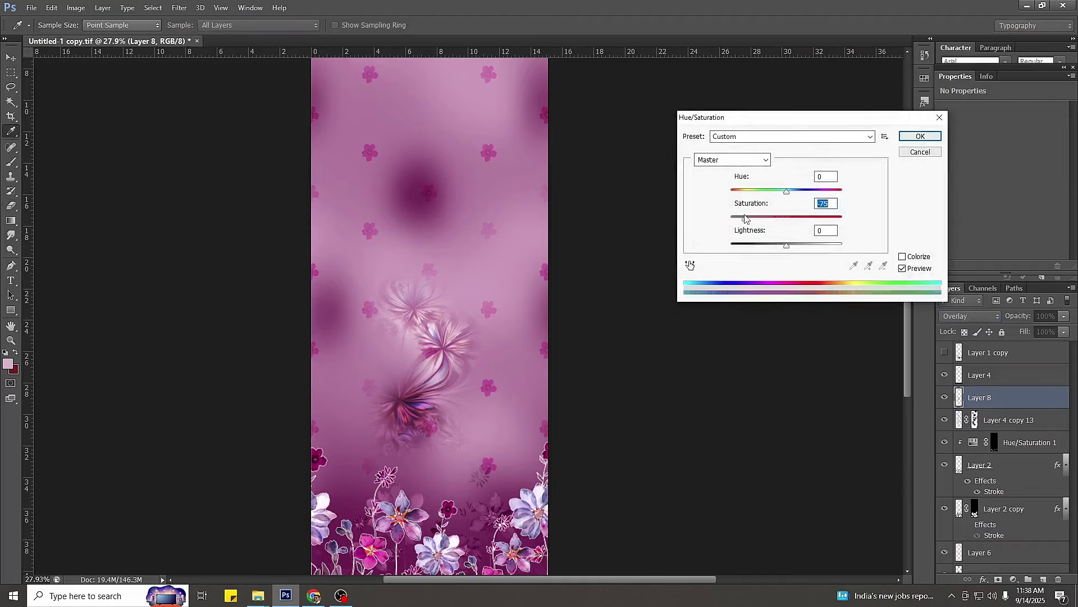
key(Return)
Adjust Layer 8's Levels to input 43, 1.75, 219 and output 31, 216, comparing with the preview off and on.
key(ctrl+l)
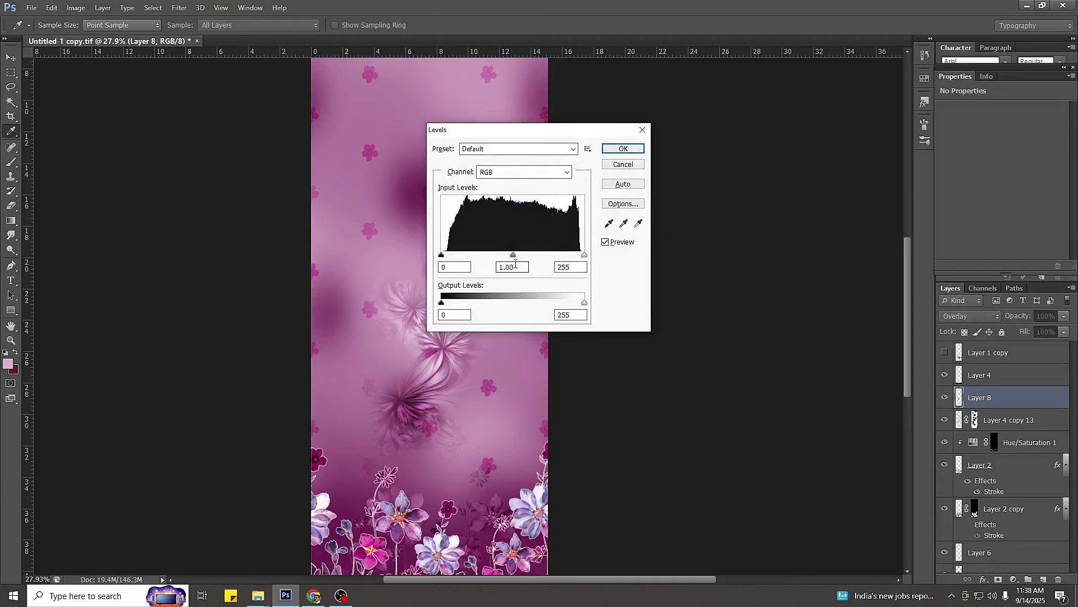
drag(491, 259, 477, 255)
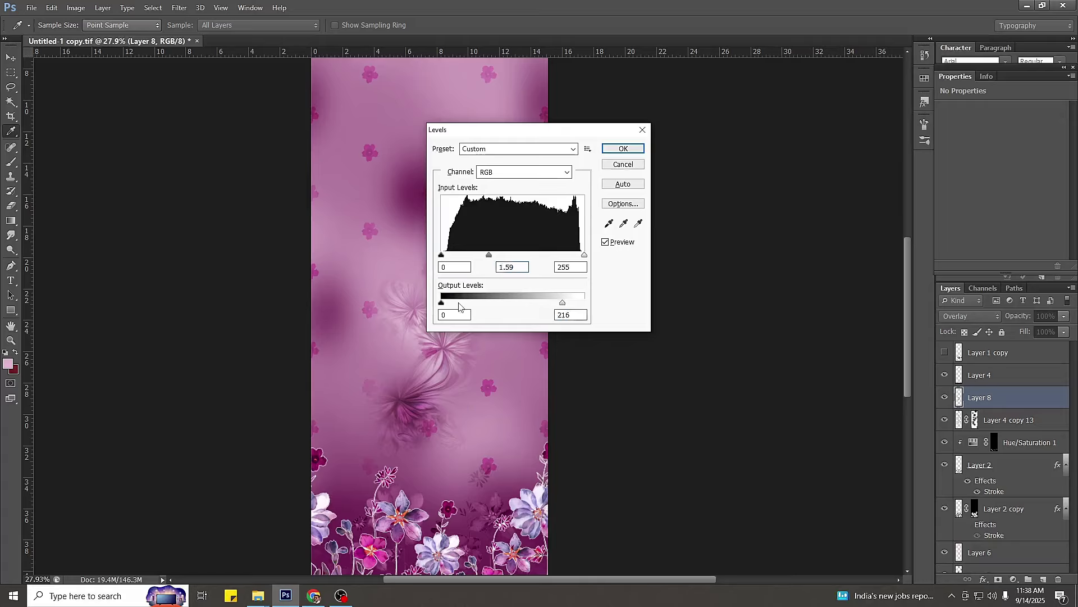
drag(442, 303, 479, 306)
drag(447, 255, 479, 263)
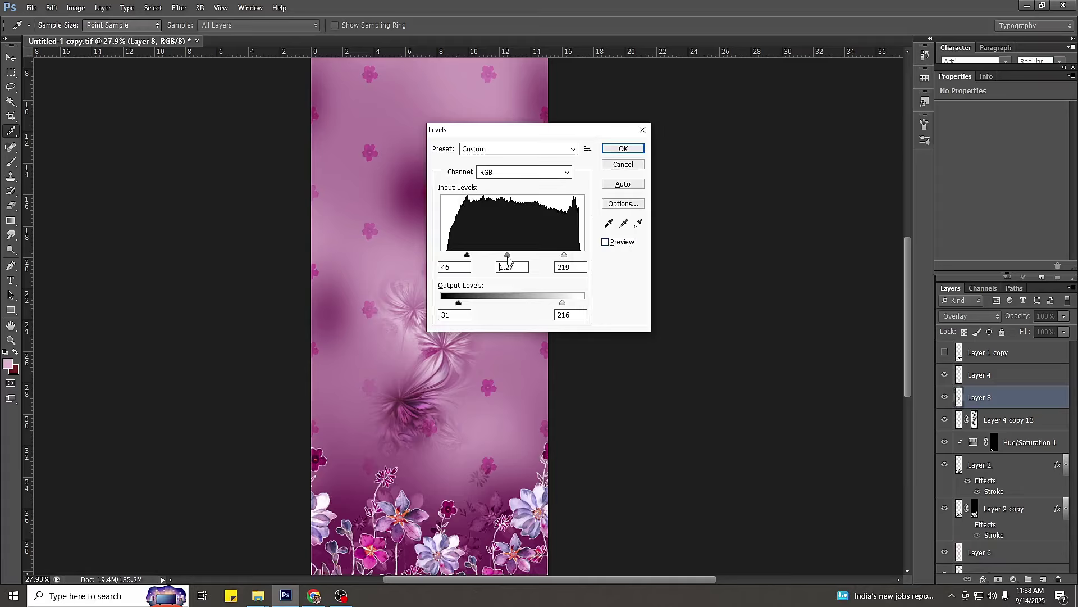
click(612, 245)
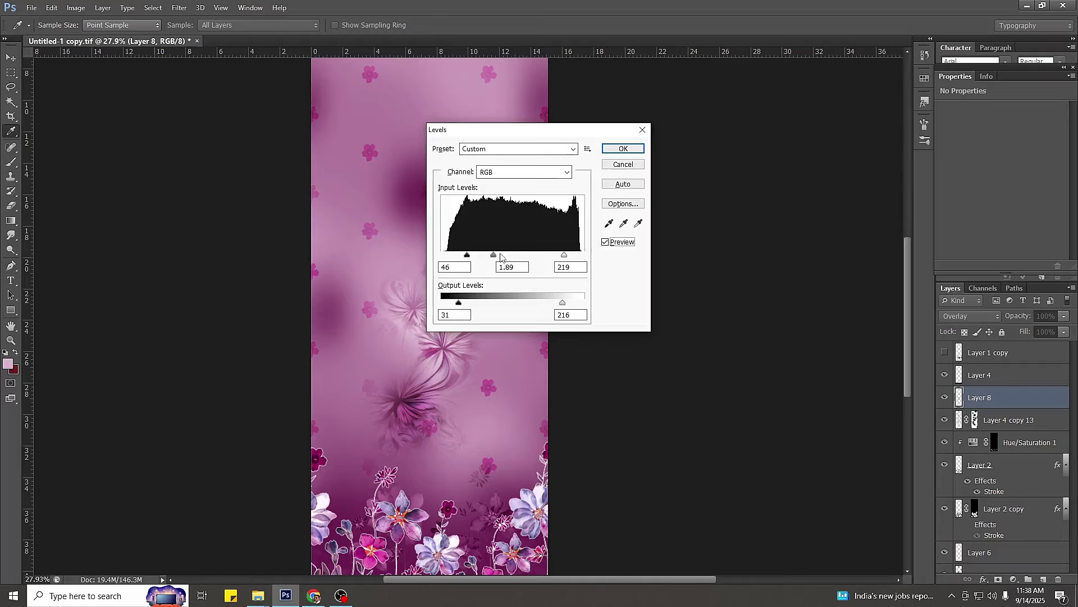
mouse_move(469, 260)
mouse_down()
mouse_move(455, 261)
mouse_move(466, 262)
mouse_up()
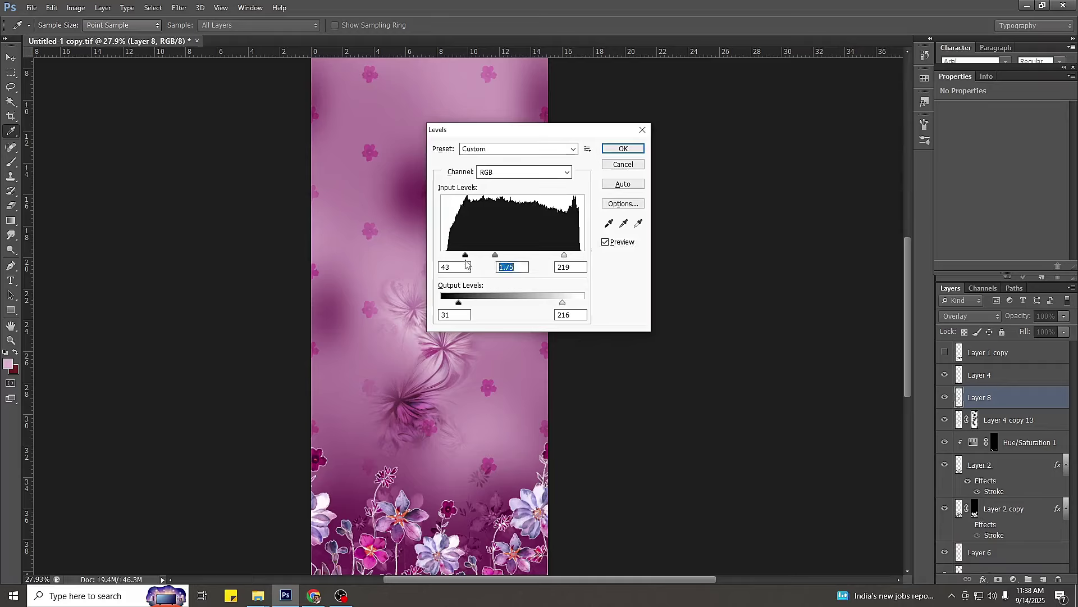
click(618, 245)
click(618, 245)
click(617, 246)
key(Return)
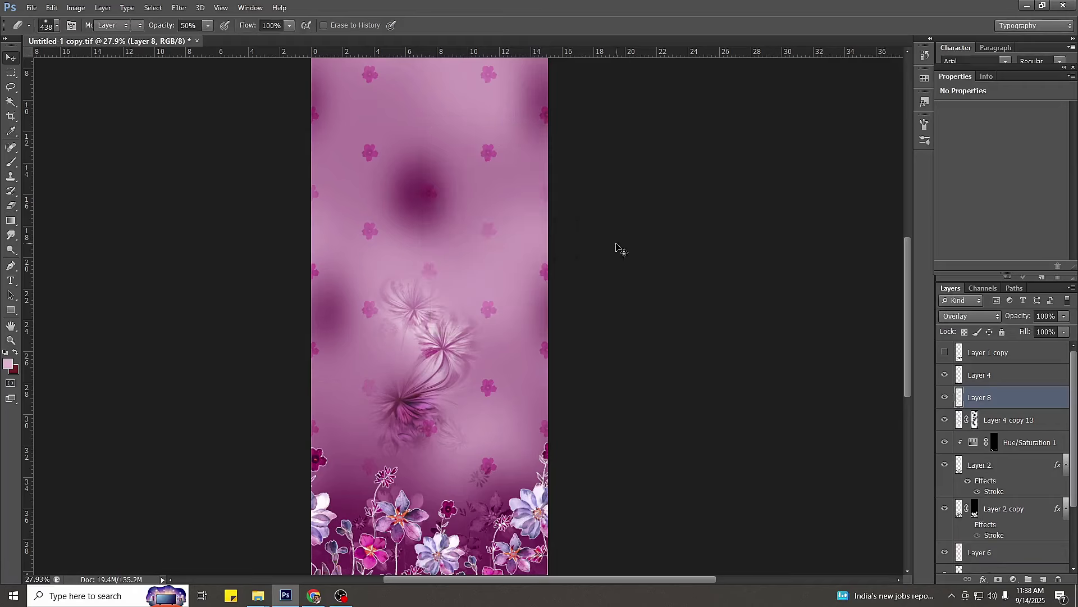
Place the fractal motif just above the floral border and add a horizontally flipped duplicate of Layer 8 above it.
scroll(494, 332, down, 3)
key(v)
drag(477, 344, 472, 274)
key(alt+e)
key(a)
key(h)
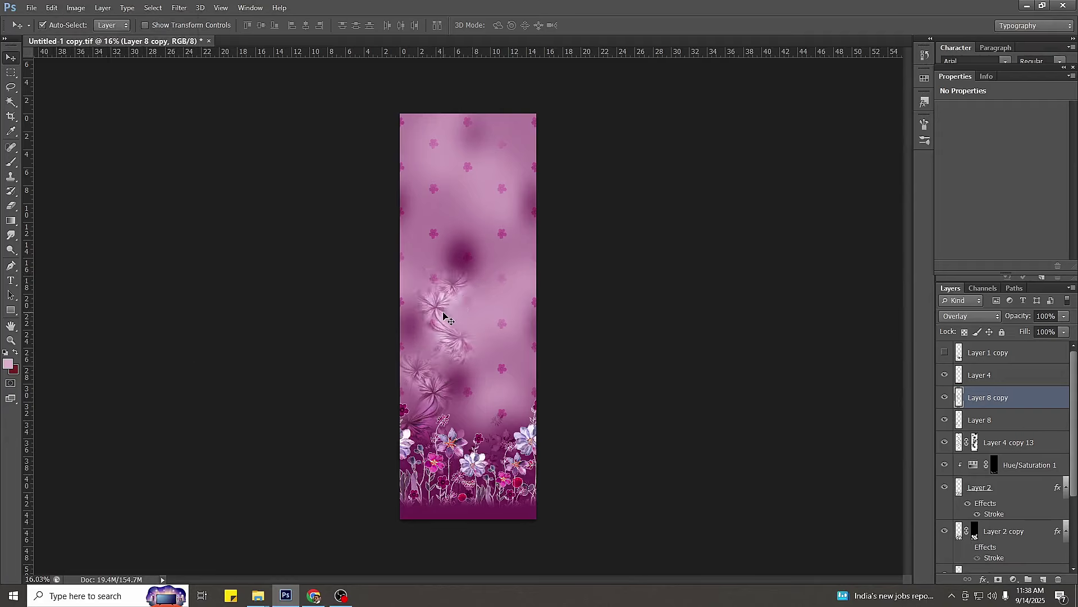
Duplicate the motif again near the canvas top, flip the new copy horizontally and let it overlap the canvas's left edge.
drag(443, 313, 442, 121)
key(alt+e)
key(a)
key(h)
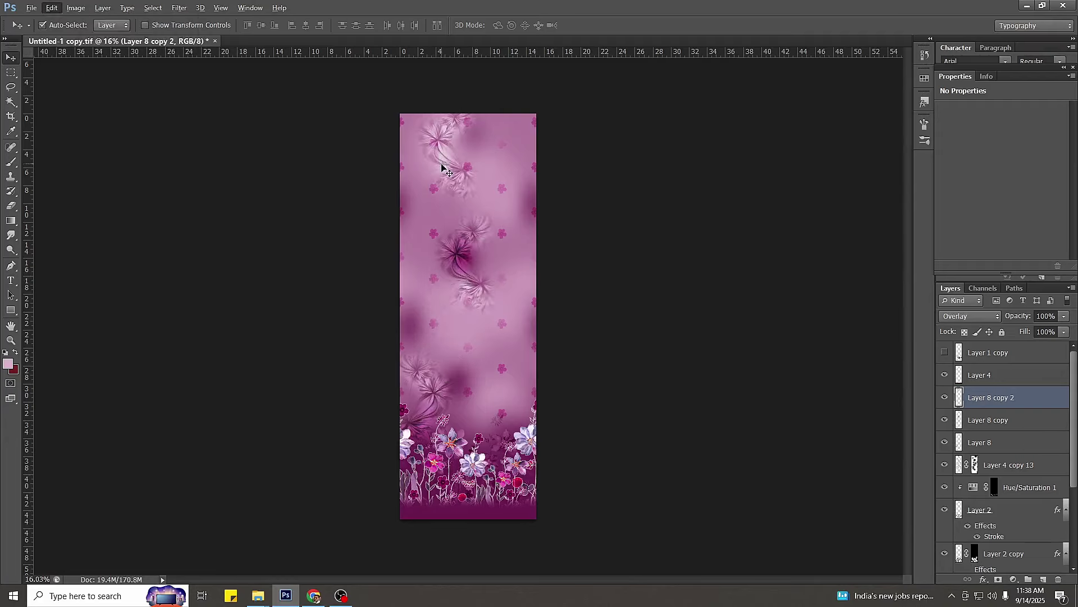
drag(450, 162, 409, 175)
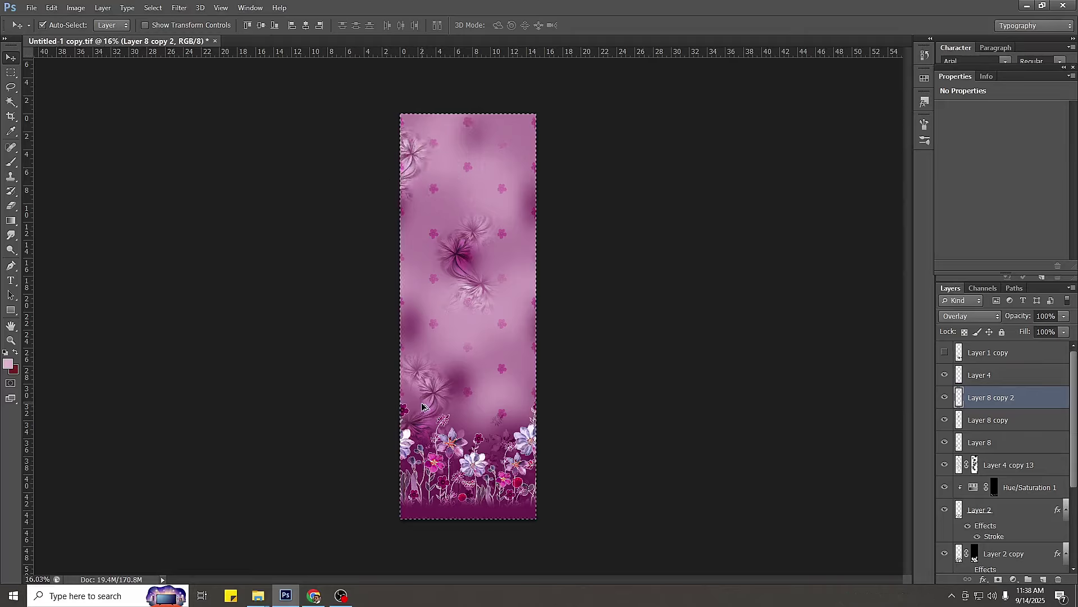
Select the whole canvas and shift the selection outline one canvas width to the right.
key(alt+s)
key(t)
drag(415, 396, 561, 403)
key(Return)
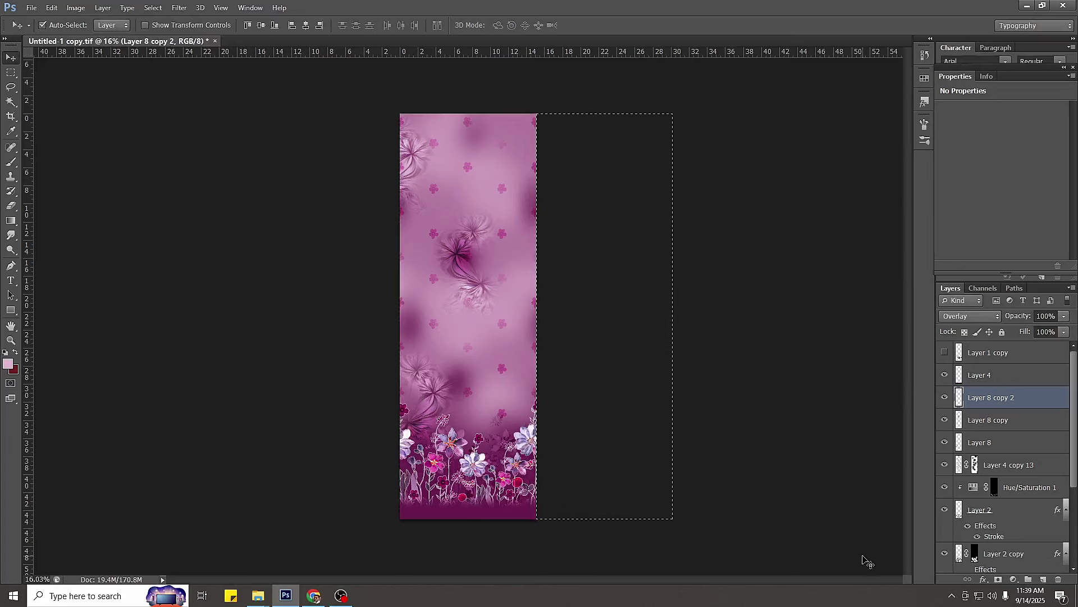
Start the Keyviz keystroke display and test it with a shortcut.
click(952, 595)
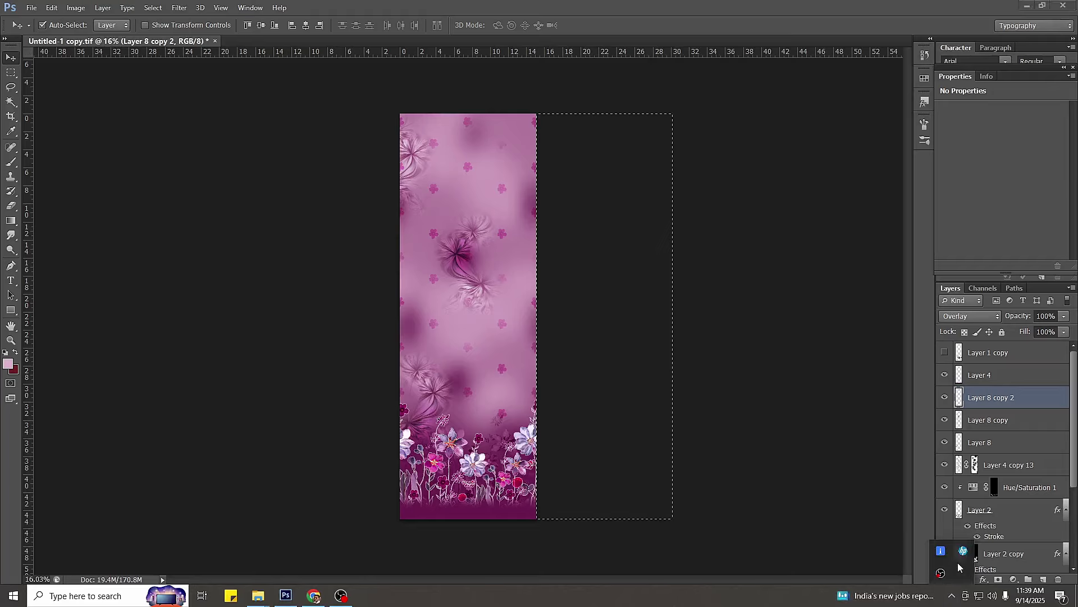
key(super)
text(key)
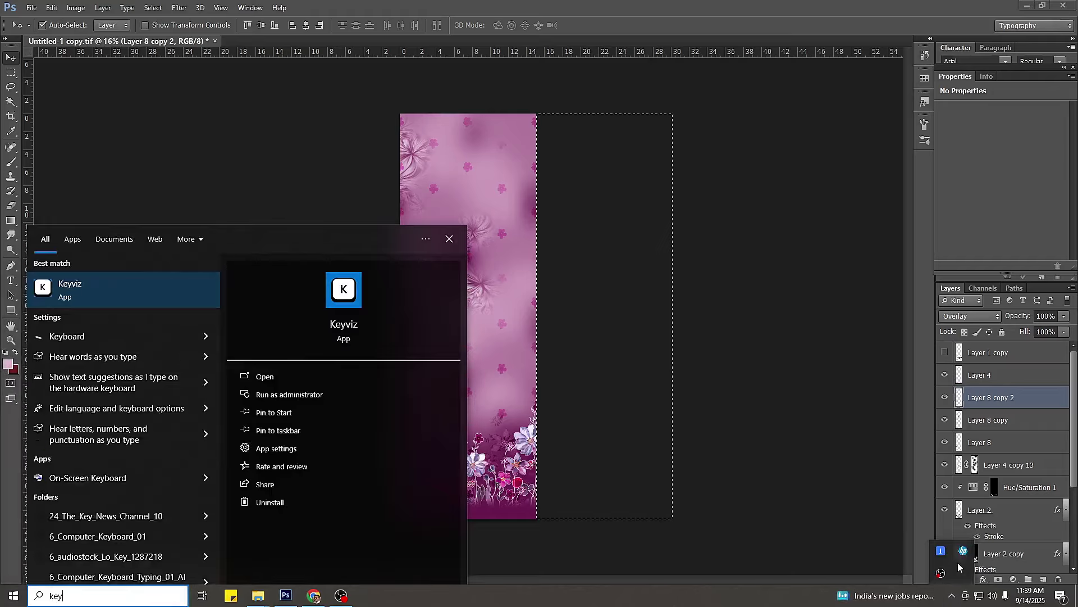
key(Return)
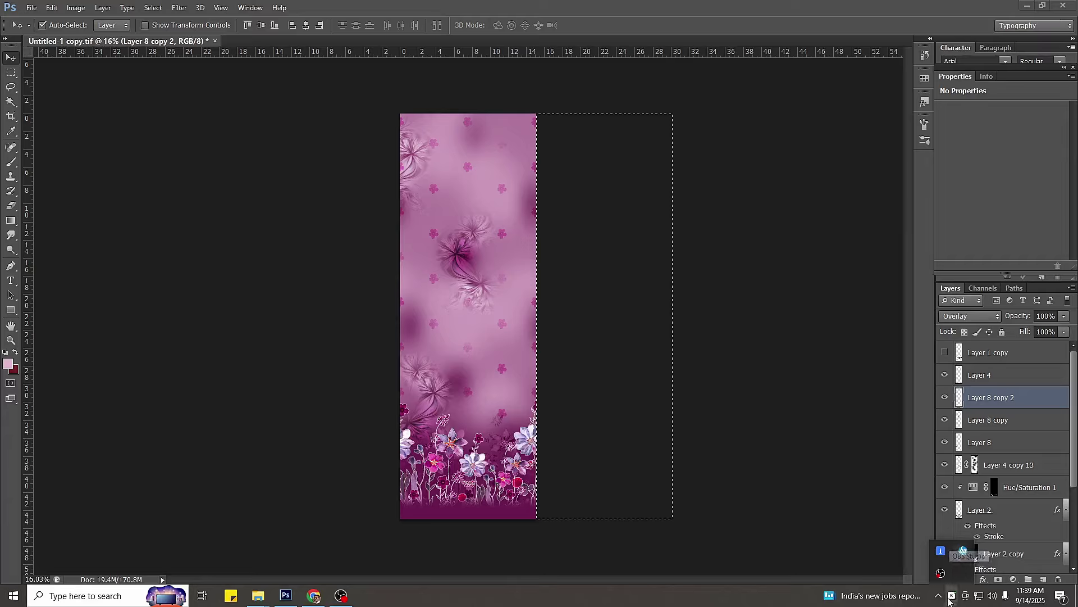
key(ctrl+space)
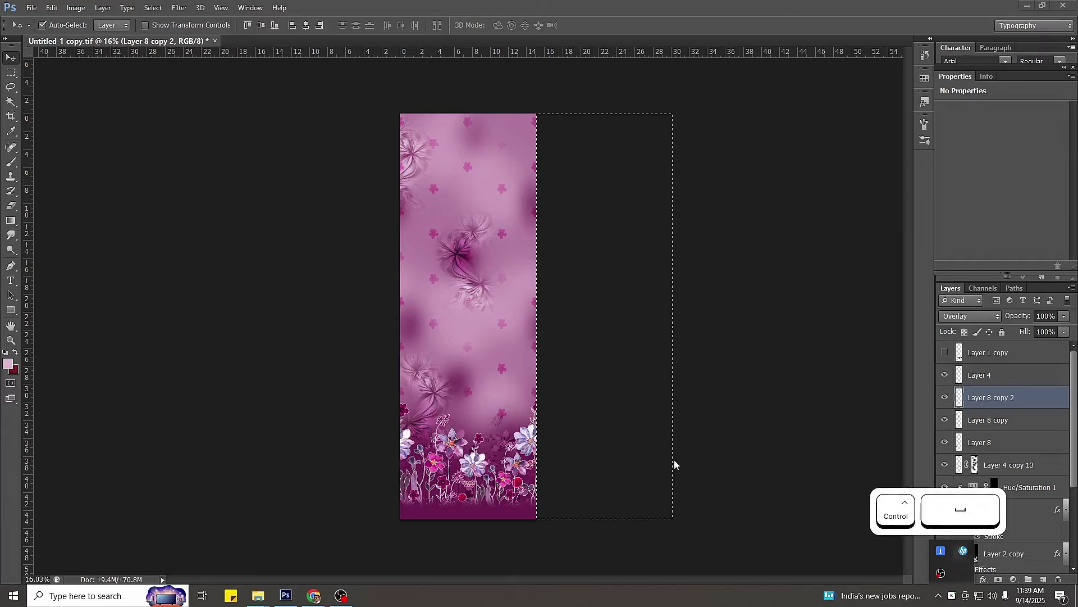
key(ctrl+d)
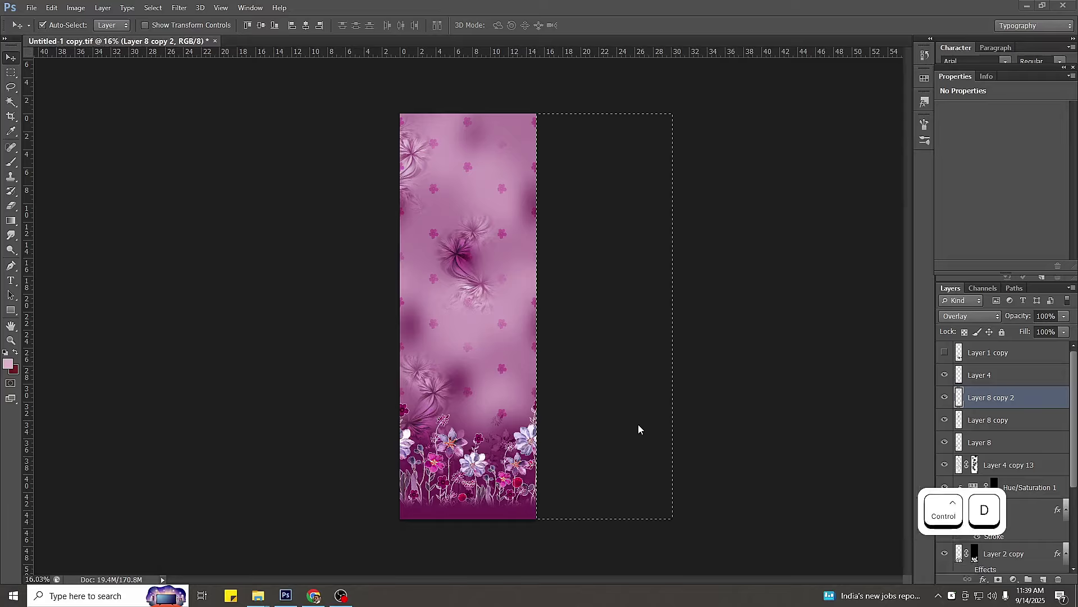
Set Keyviz's on-screen alignment to bottom left in its appearance settings and close the settings.
right_click(955, 598)
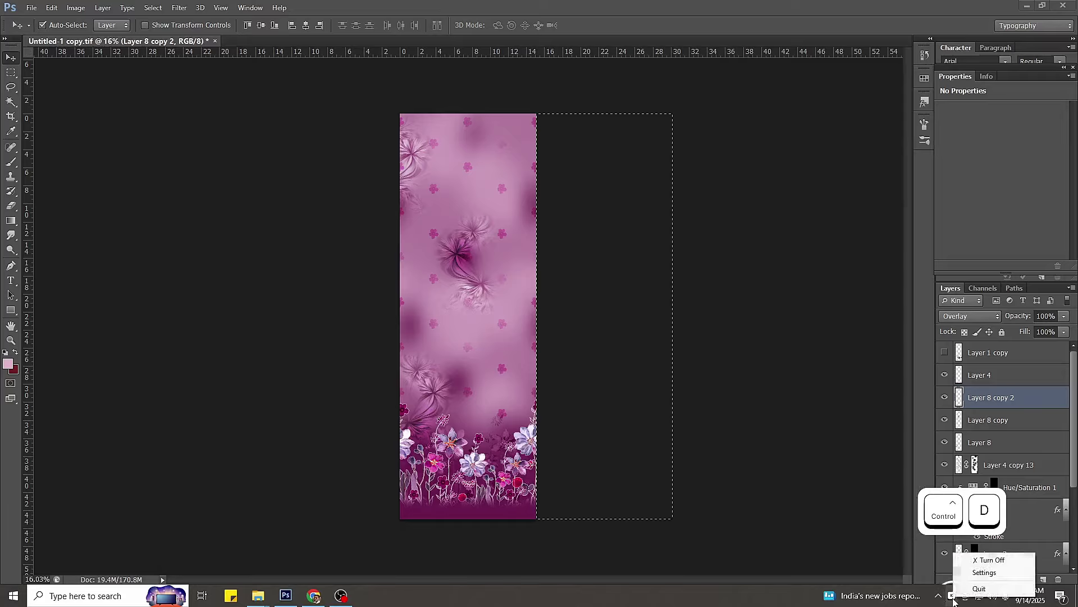
click(974, 575)
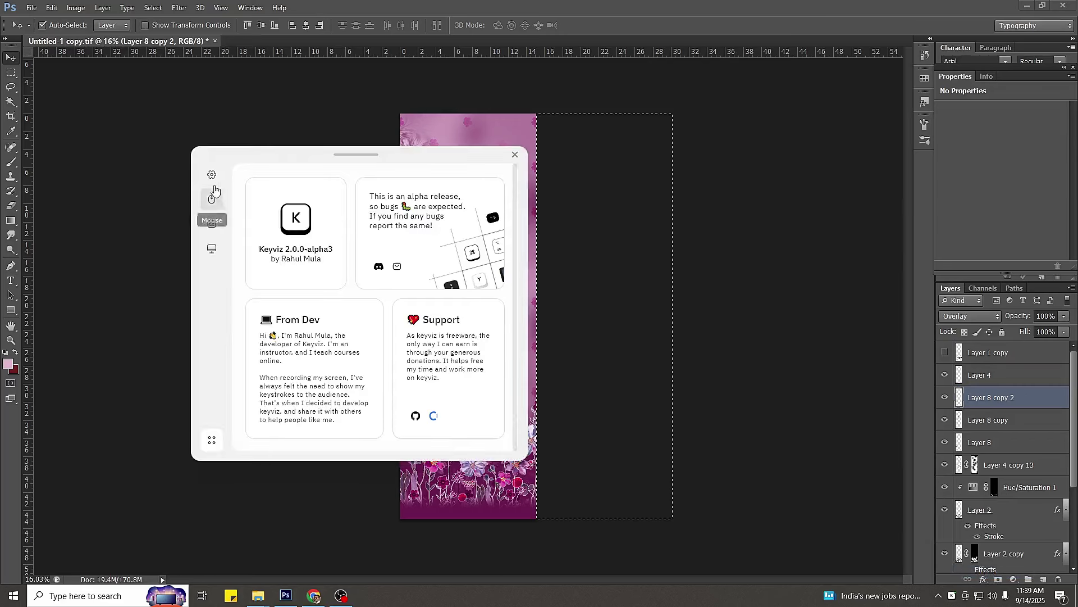
click(212, 175)
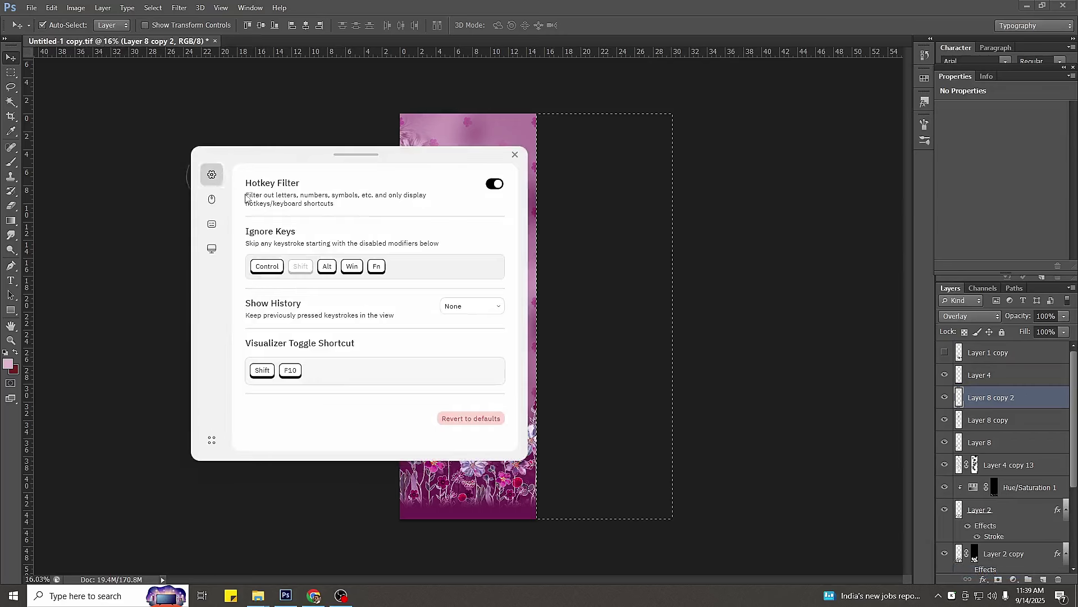
click(213, 199)
click(212, 224)
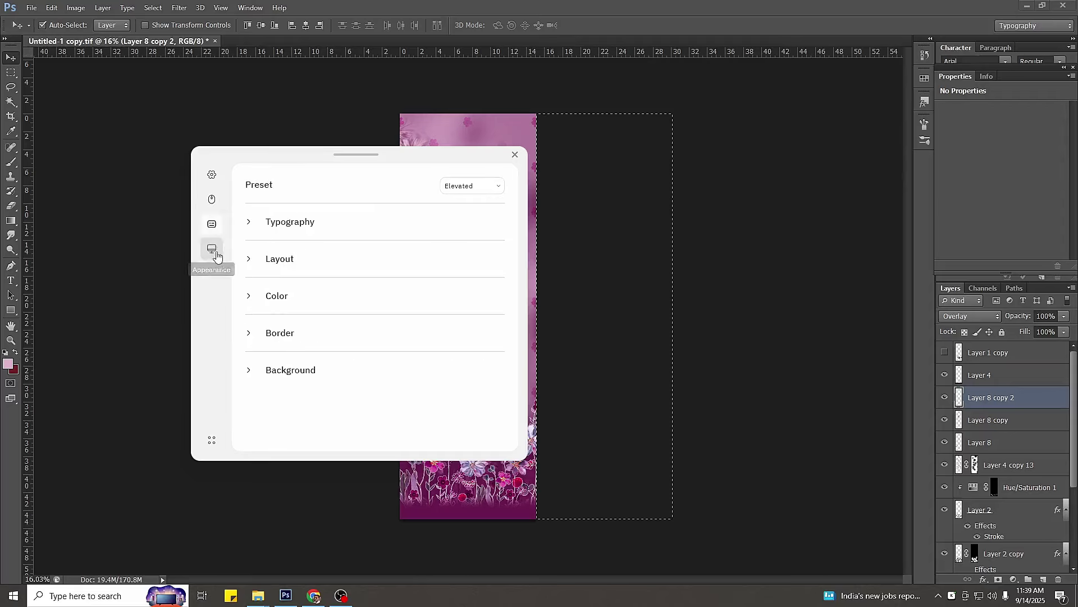
click(212, 248)
click(461, 223)
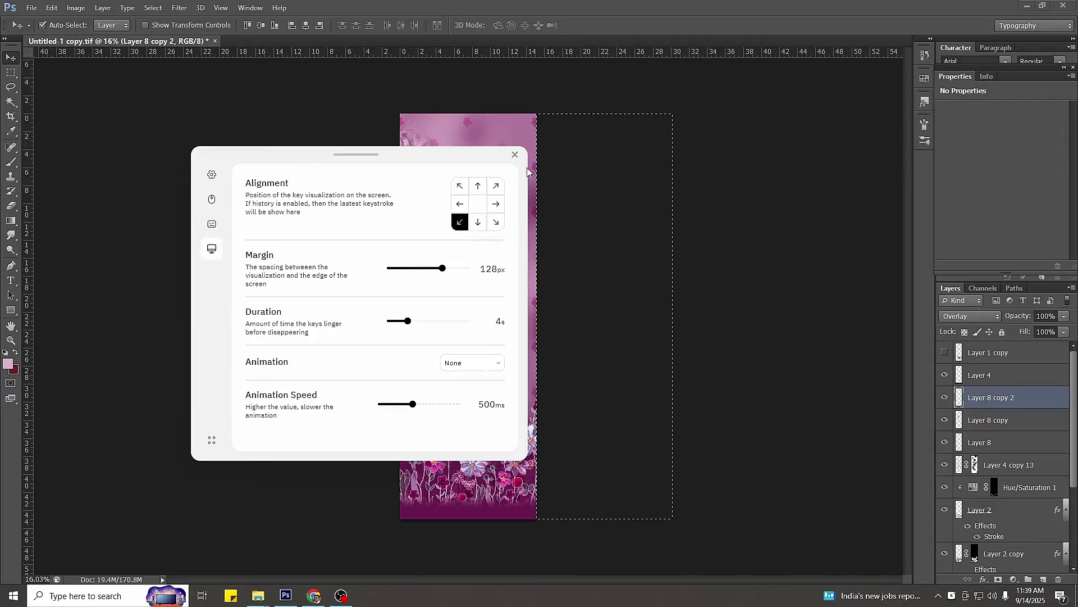
click(515, 155)
key(ctrl)
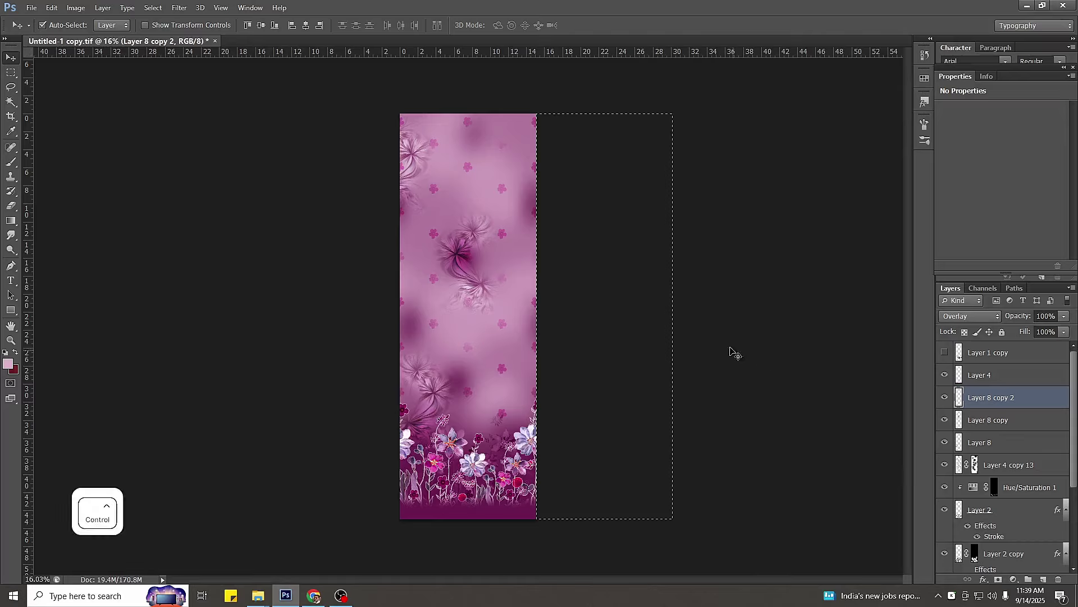
Try to repeat the last transform as a copy on Layer 8 copy 2 with the shifted selection active.
key(ctrl+alt+shift)
key(ctrl+alt+shift+t)
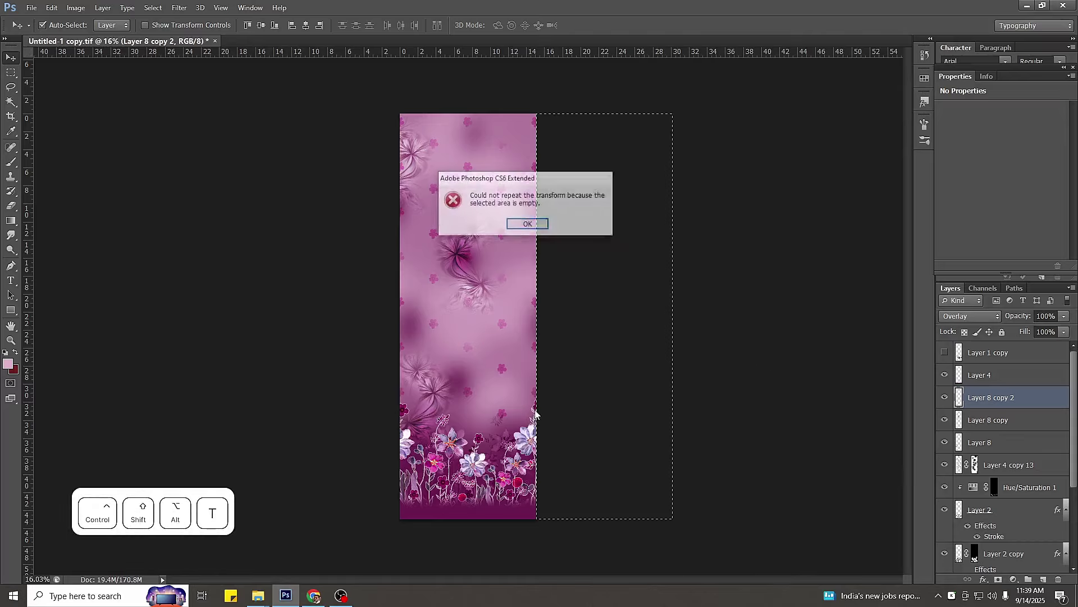
key(Return)
Deselect and duplicate Layer 8 copy 2 one canvas width to the right by repeating the last transform on a copy.
key(ctrl+d)
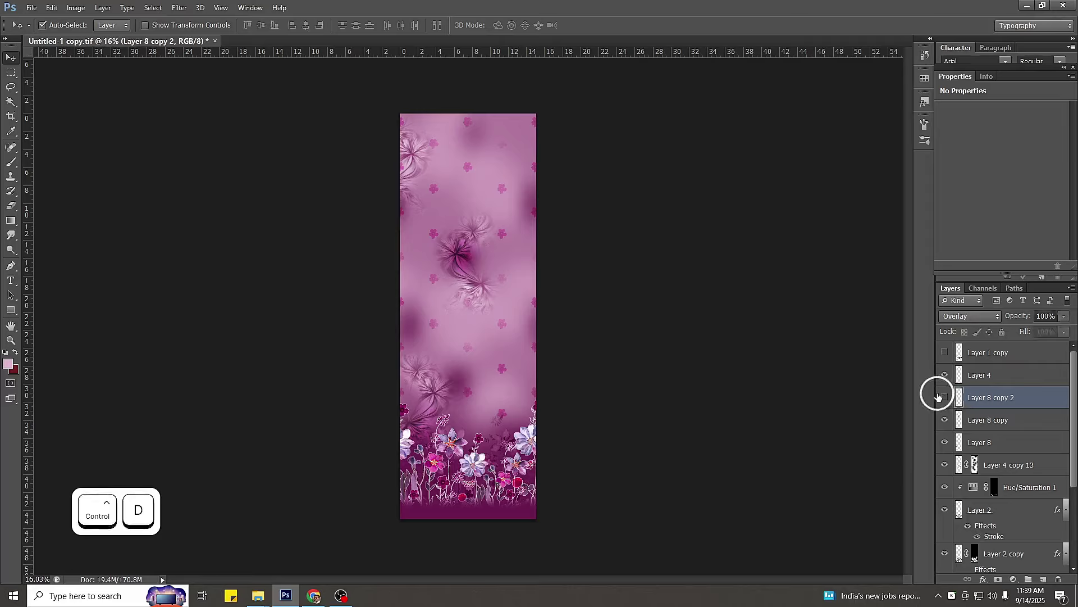
click(941, 396)
key(ctrl+alt+shift+t)
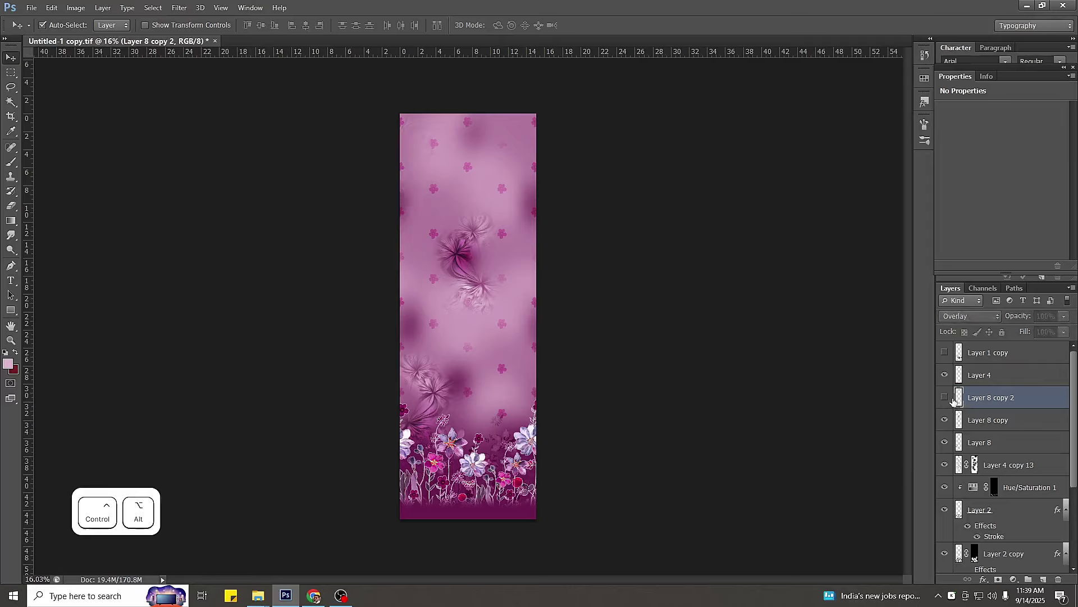
click(945, 398)
key(ctrl+alt+shift+t)
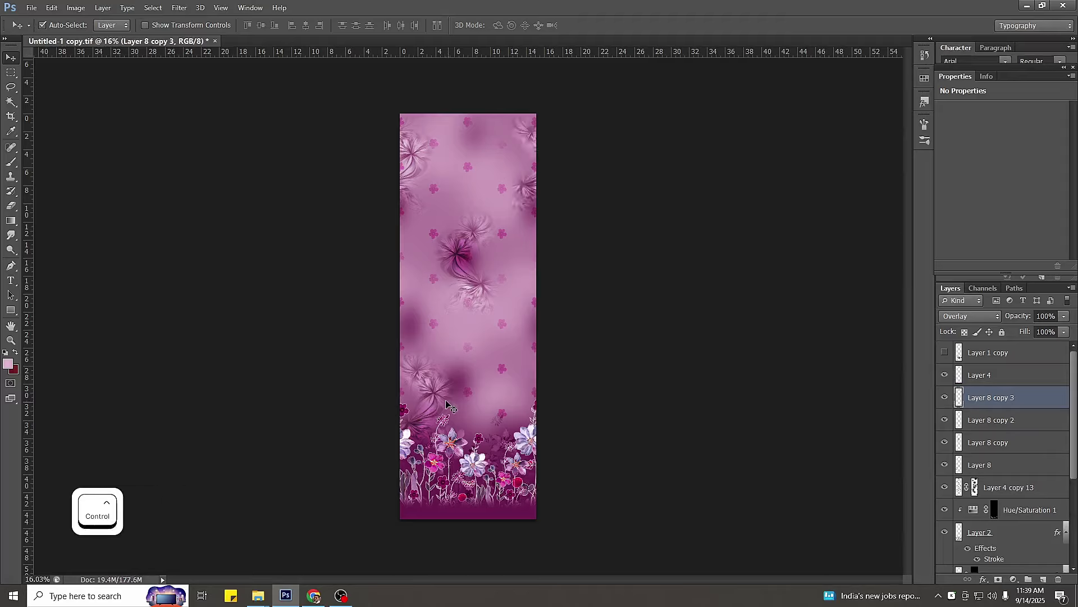
Duplicate Layer 8's fractal motif by repeating the last transform on a copy.
click(983, 464)
key(ctrl+alt+shift+t)
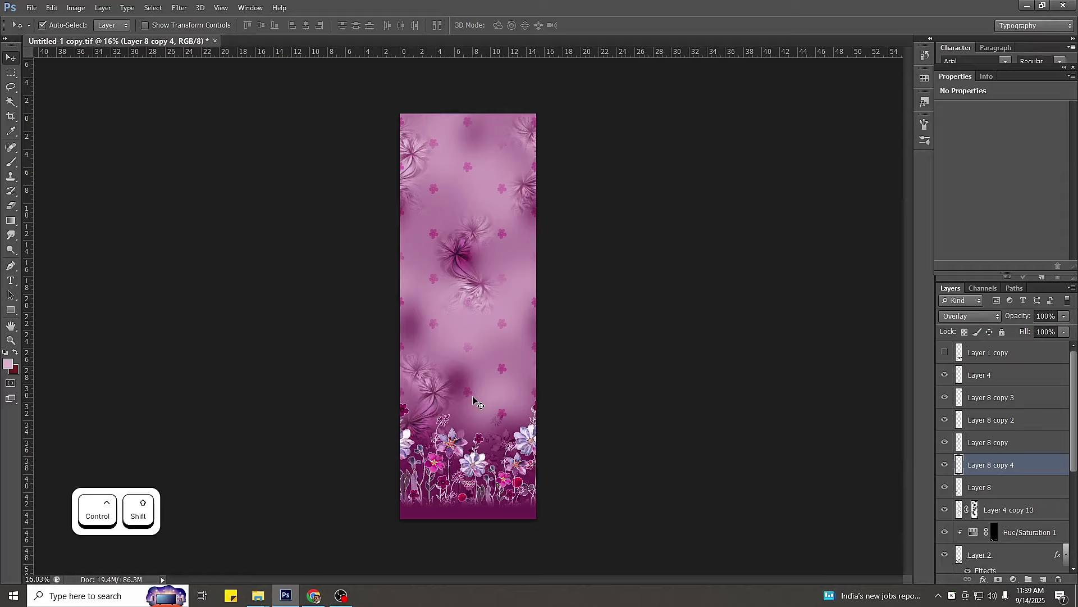
key(ctrl+alt+shift+t)
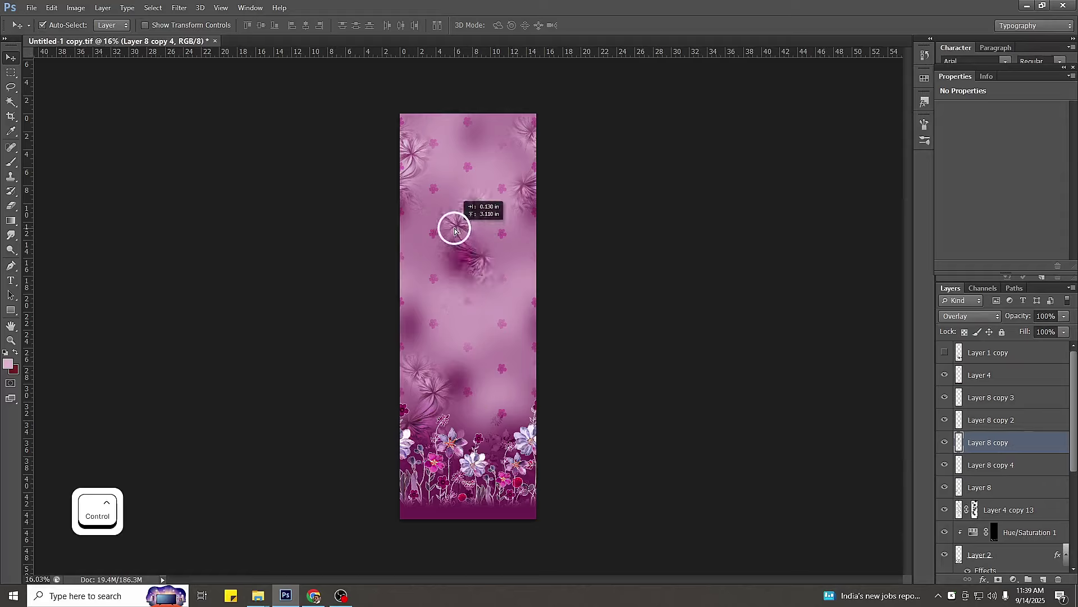
Move the central fractal motif up about 3.1 in and place a copy of it as Layer 8 copy 5 above the flower border.
key(alt+e)
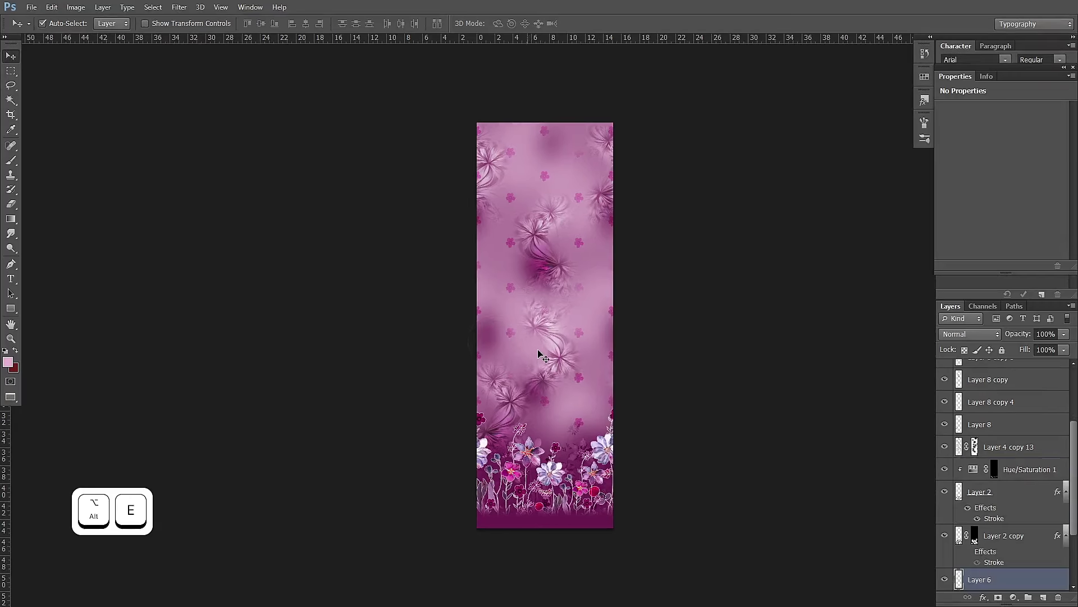
drag(563, 354, 578, 368)
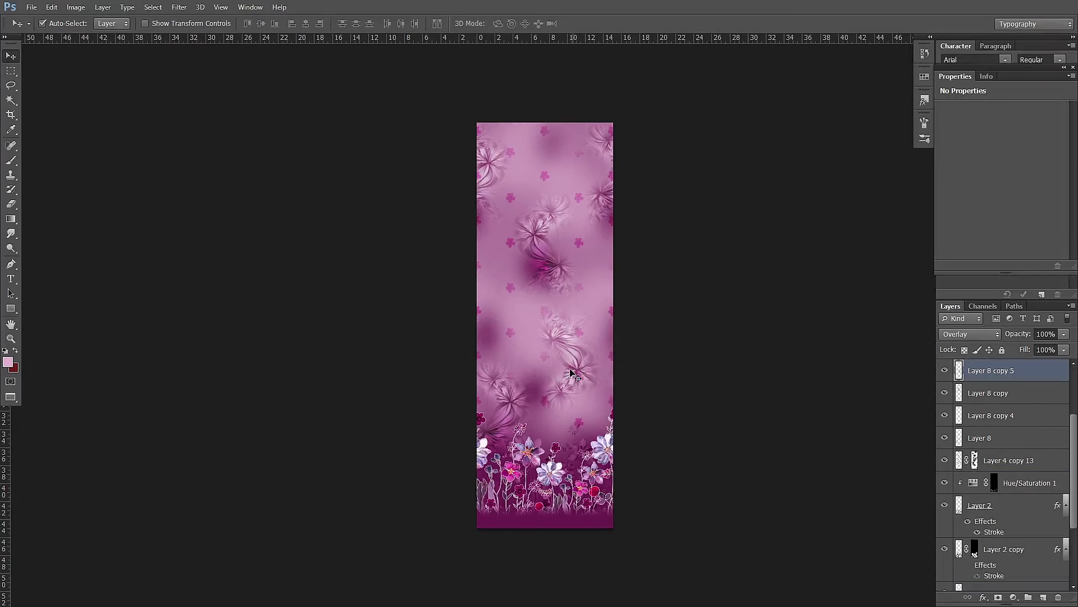
Fade the lower end of Layer 8 copy 5's motif using an eraser of about 837 px at 50% opacity.
key(alt)
key(alt+e)
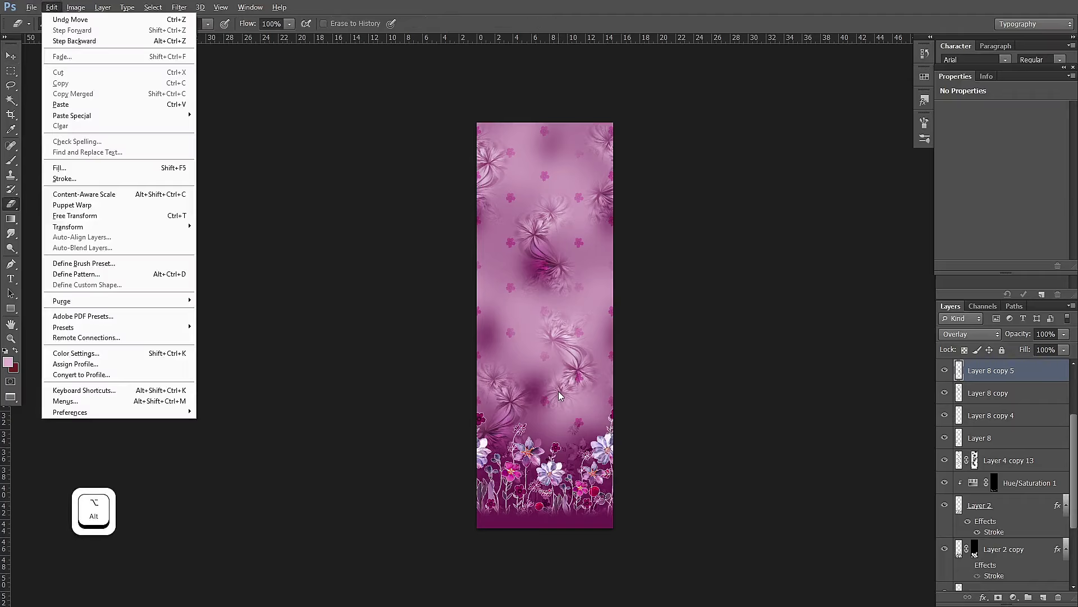
key(alt+e)
click(933, 396)
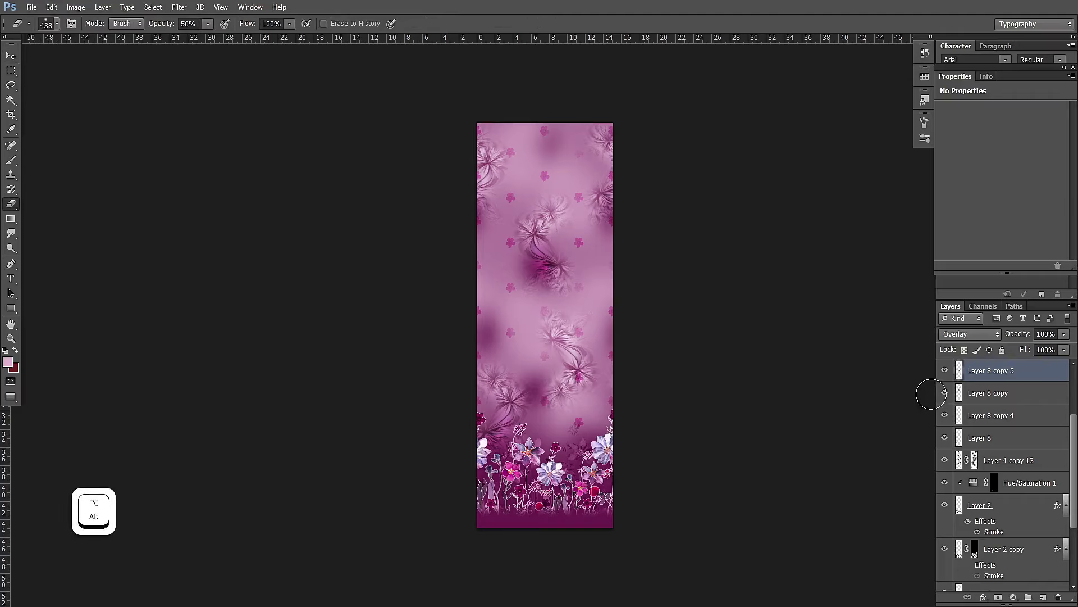
key(v)
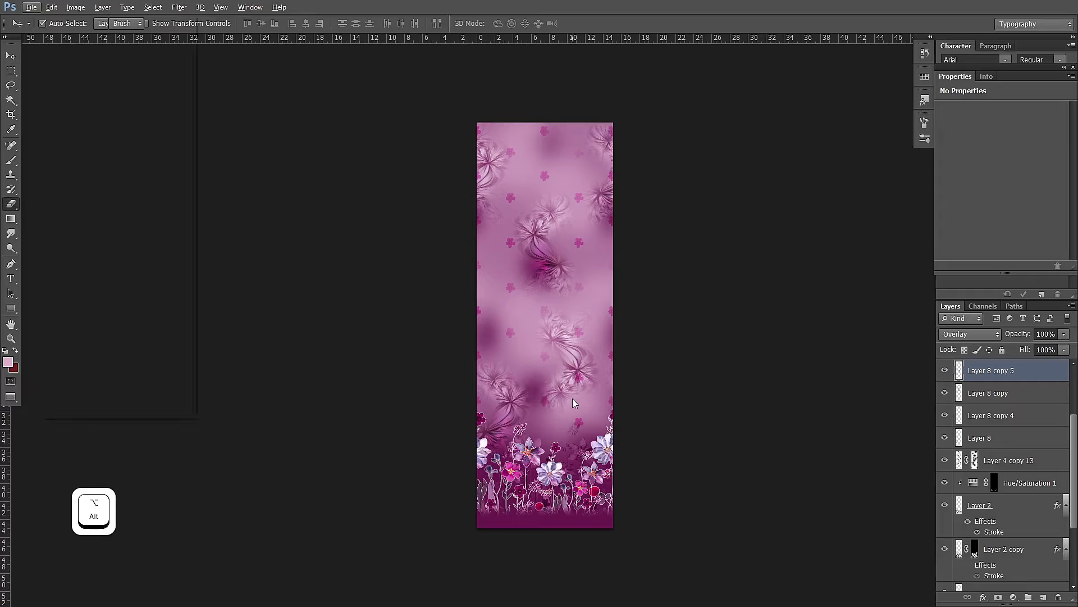
key(alt+e)
click(571, 396)
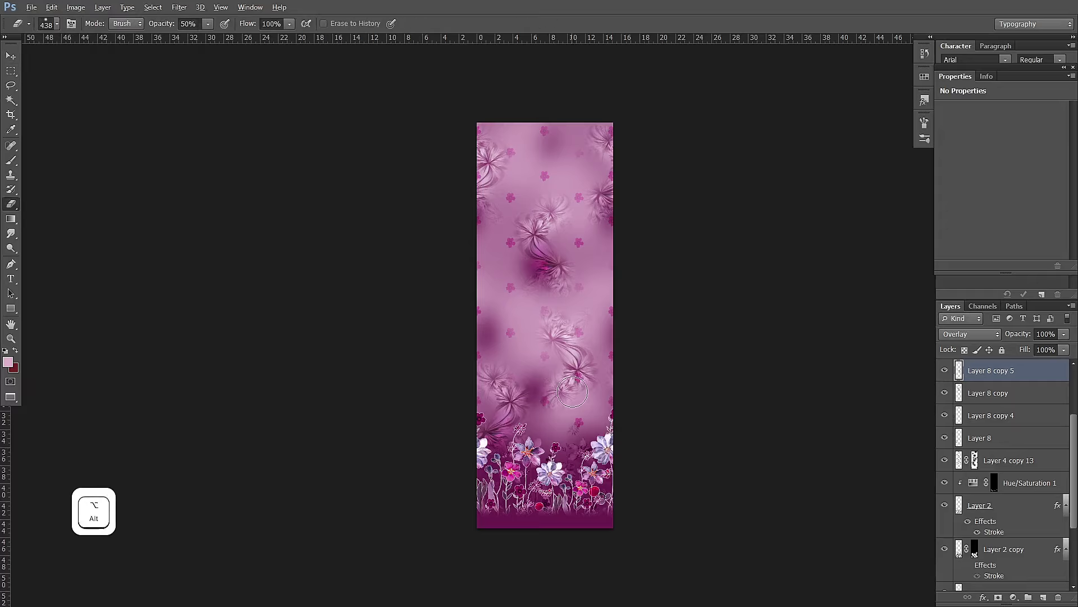
key(alt)
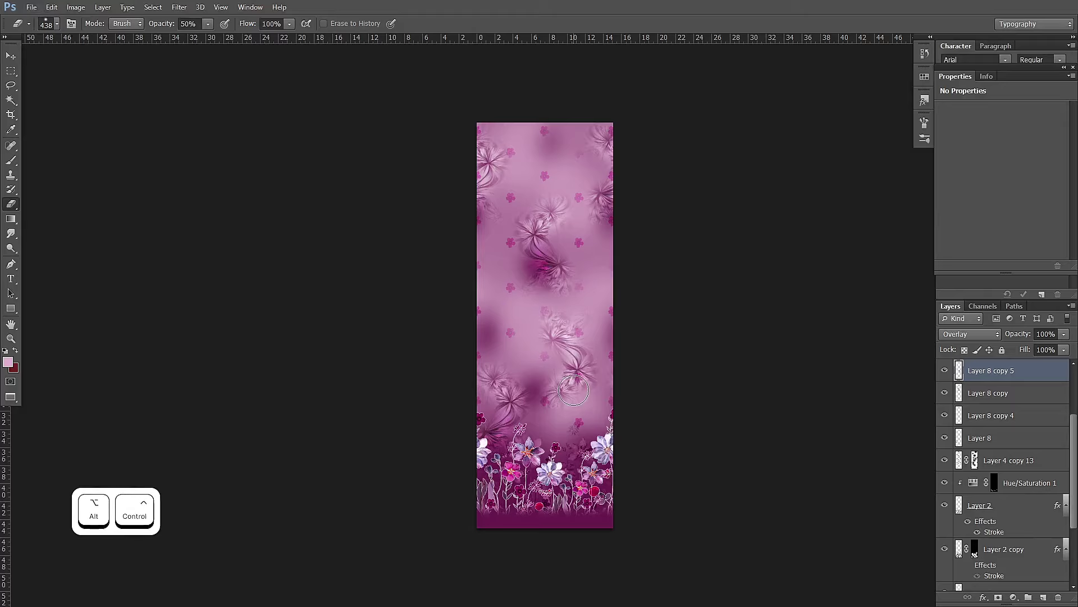
key(v)
key(e)
alt+right_click(555, 403)
mouse_move(574, 415)
mouse_down()
mouse_move(567, 419)
mouse_move(574, 339)
mouse_up()
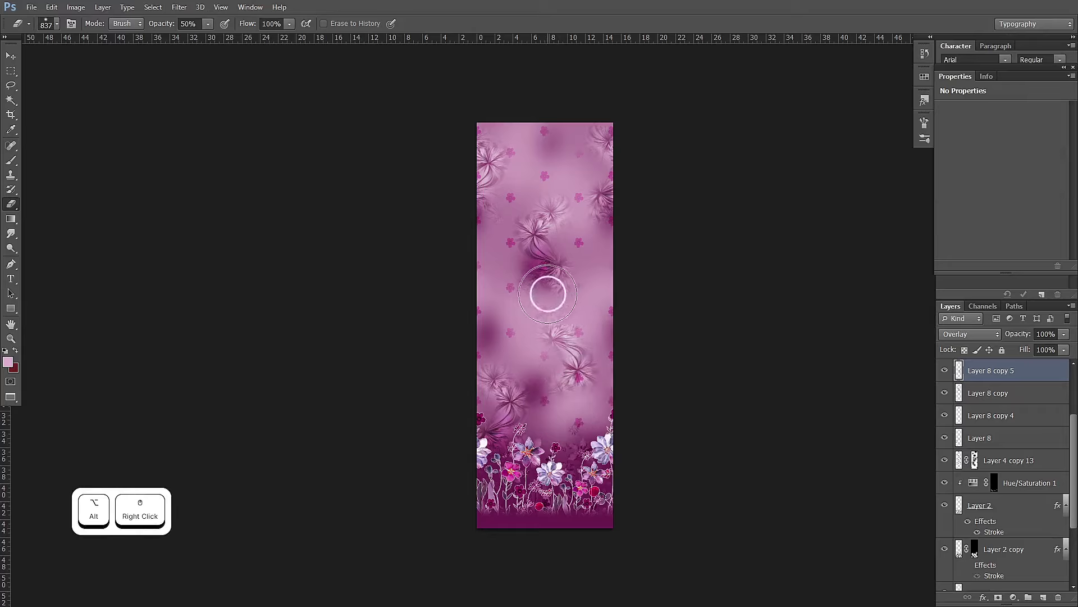
Merge all the fractal layers from Layer 8 copy 3 through Layer 8 and set the merged layer's blend mode to Overlay.
shift+click(992, 436)
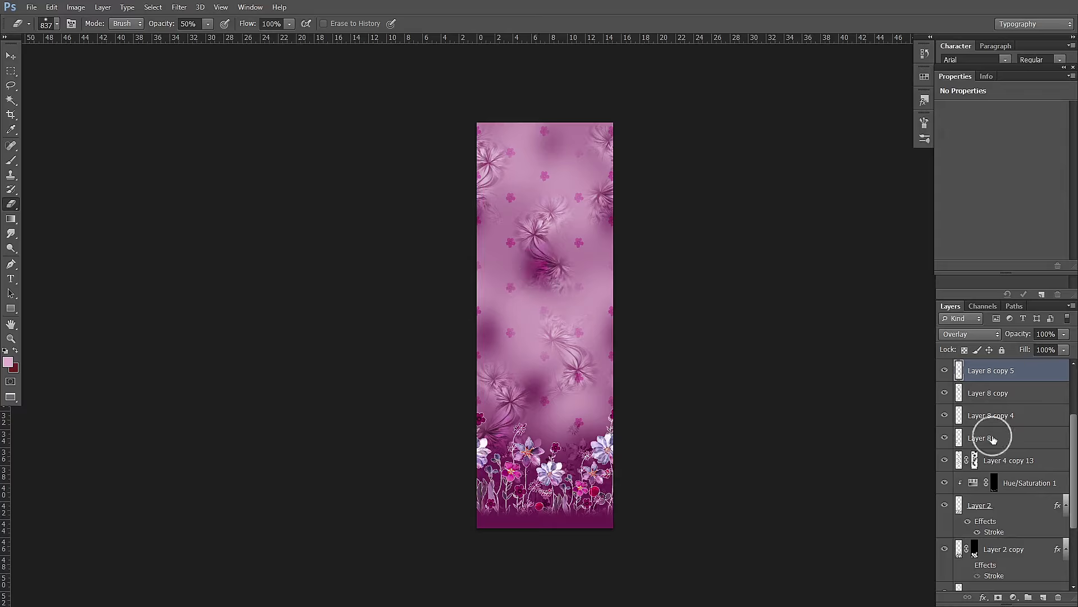
scroll(1003, 437, up, 1)
click(982, 381)
scroll(998, 417, up, 1)
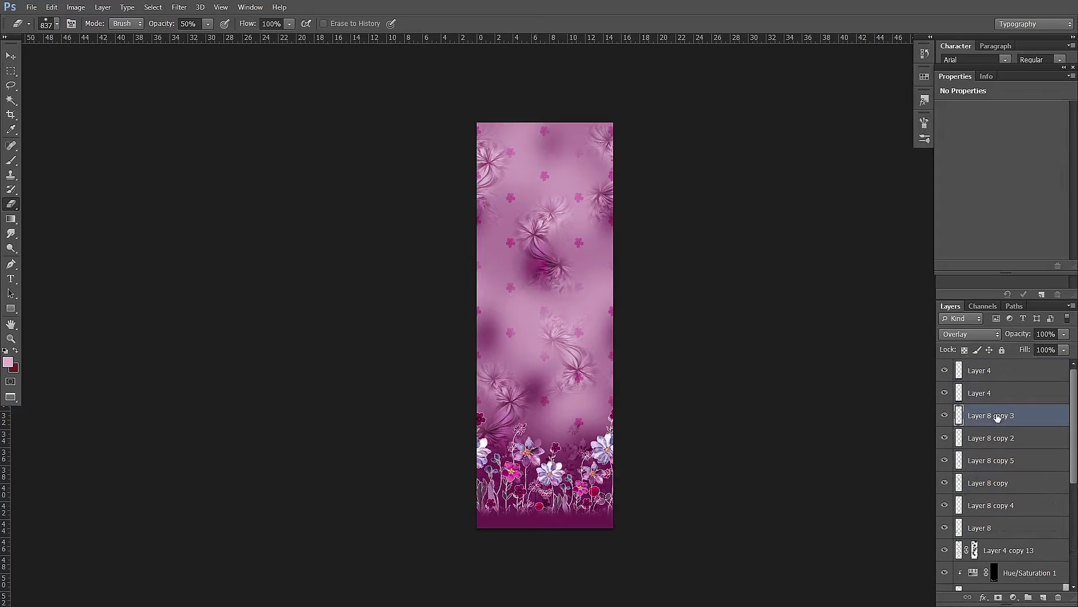
shift+click(991, 524)
key(ctrl+e)
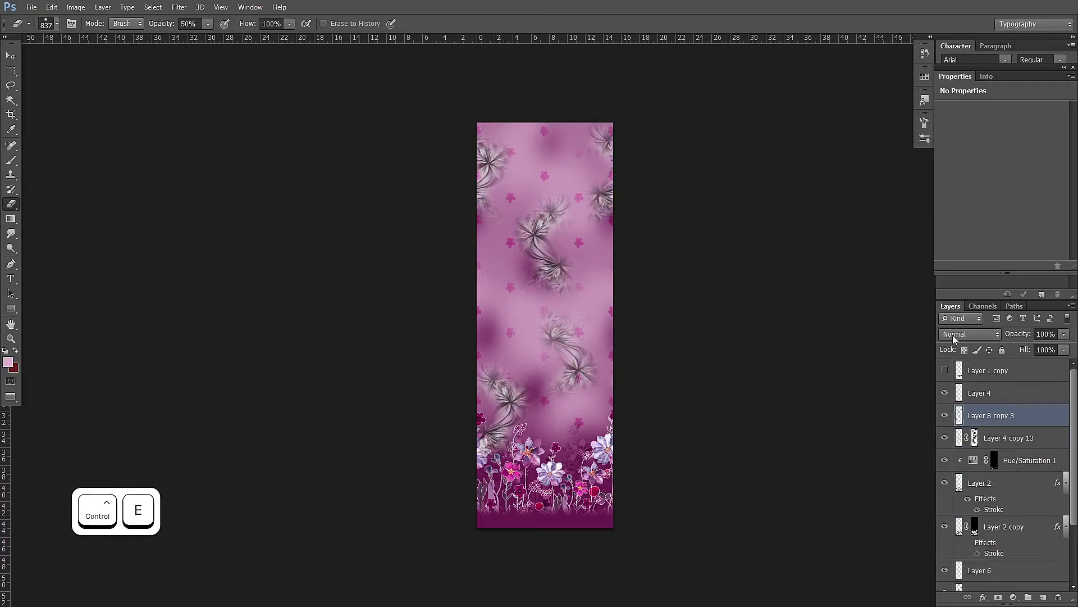
click(971, 334)
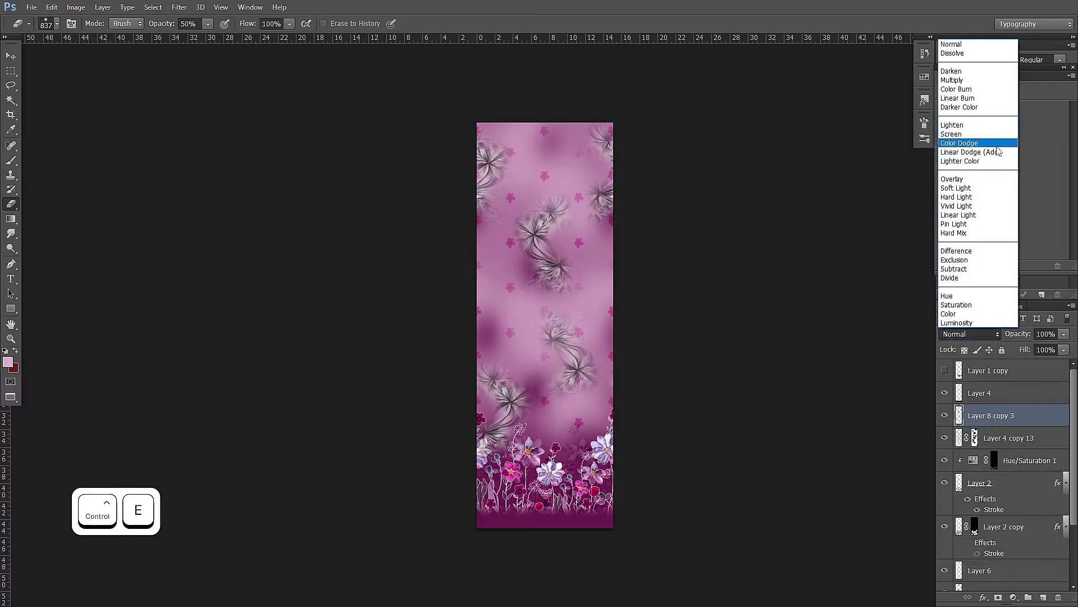
click(965, 181)
Fade the small upper flower of the central fractal motif using a 763 px eraser at 50% opacity.
alt+right_click(557, 350)
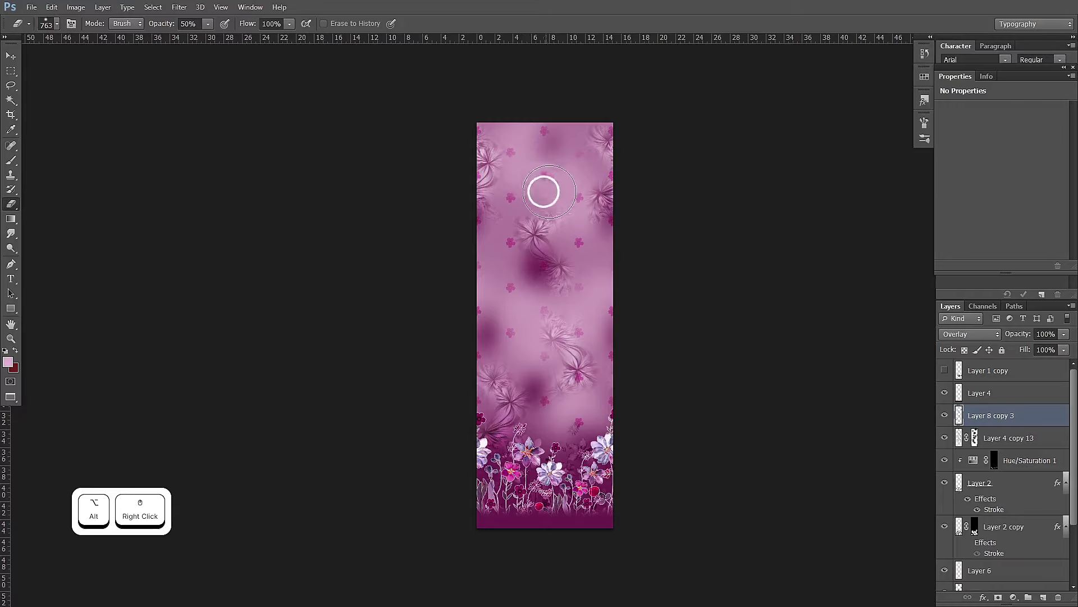
scroll(553, 361, up, 4)
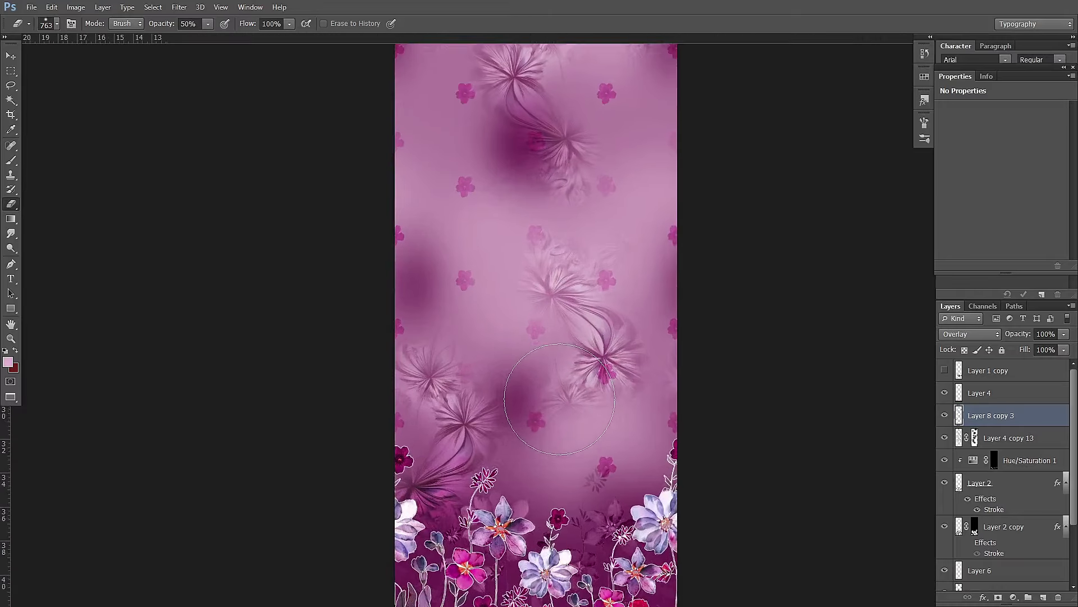
key(f)
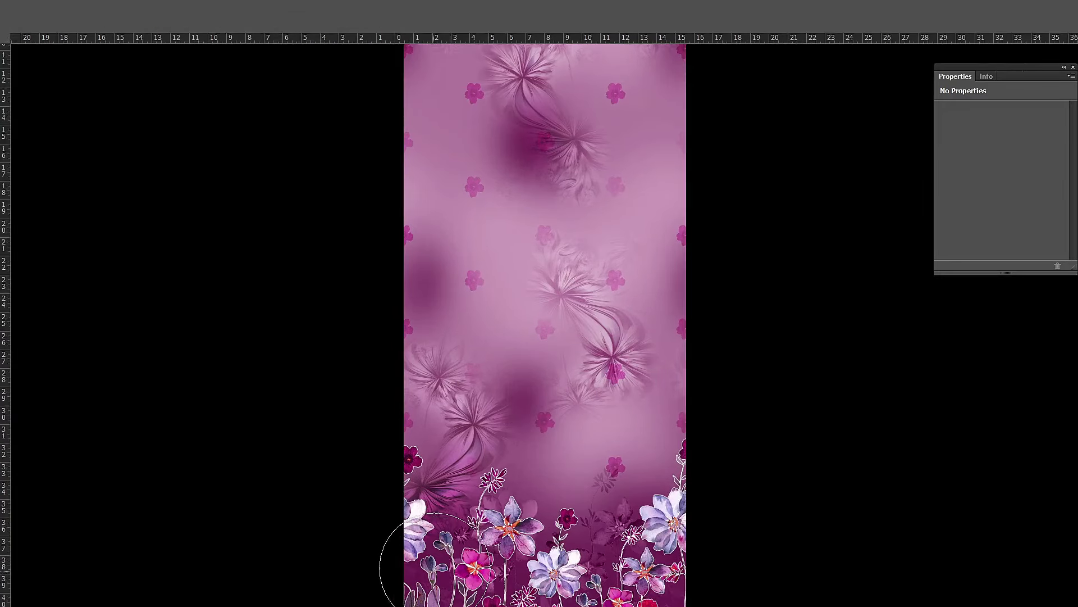
key(f)
Switch to Pinterest in Chrome, browse the related pattern pins, and copy the brown hexagon carpet image.
click(312, 596)
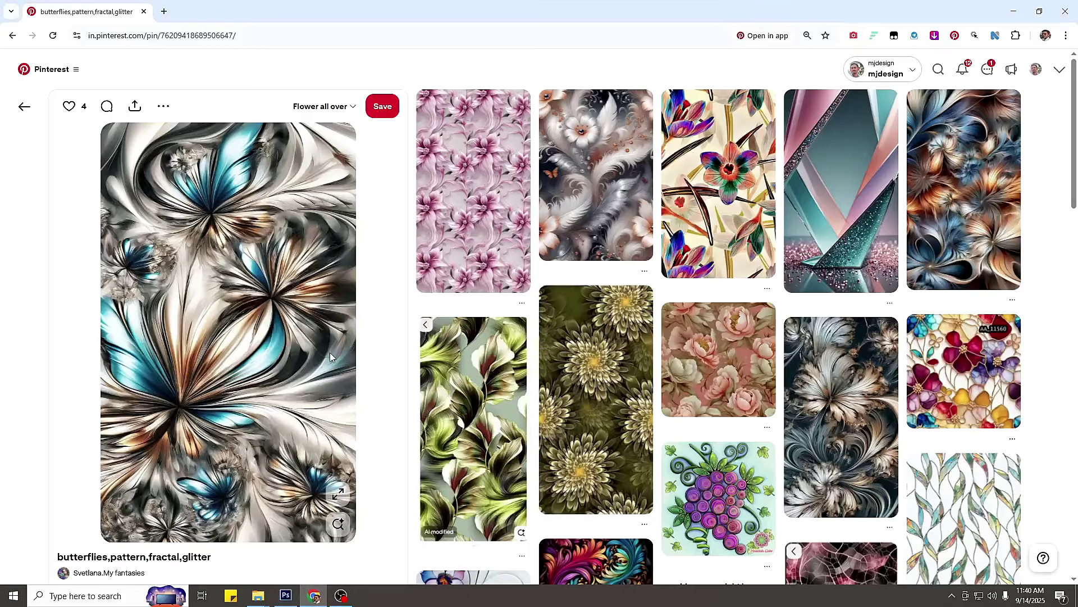
scroll(723, 272, down, 10)
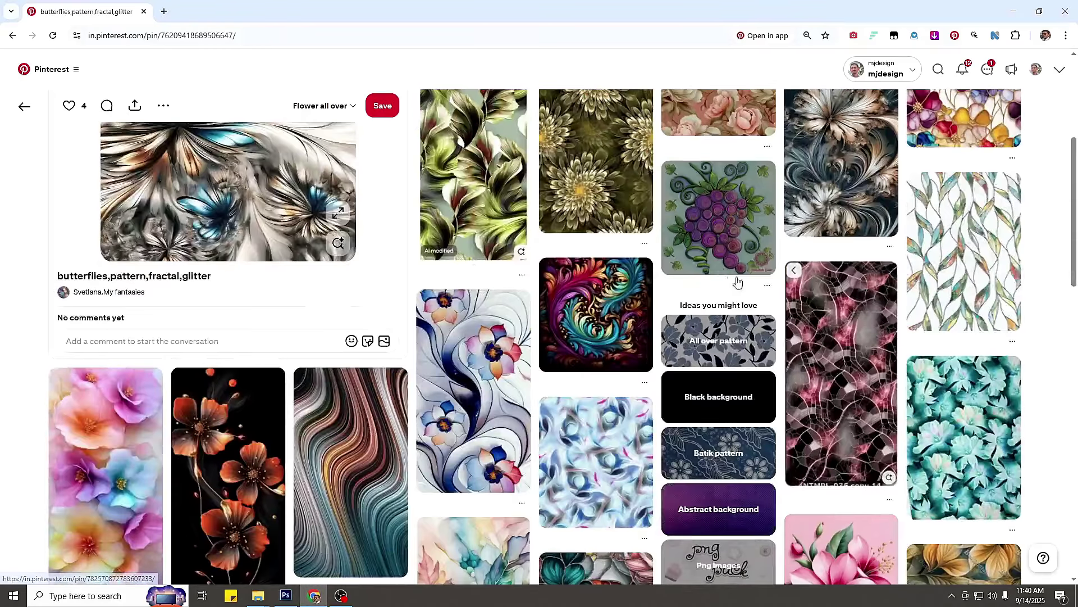
scroll(763, 401, down, 3)
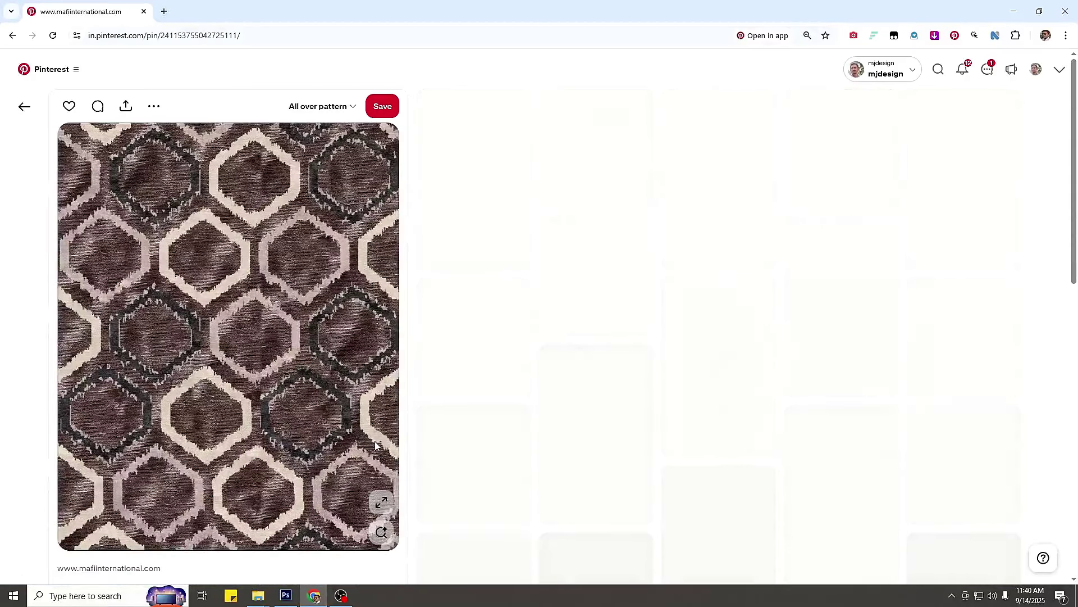
right_click(367, 350)
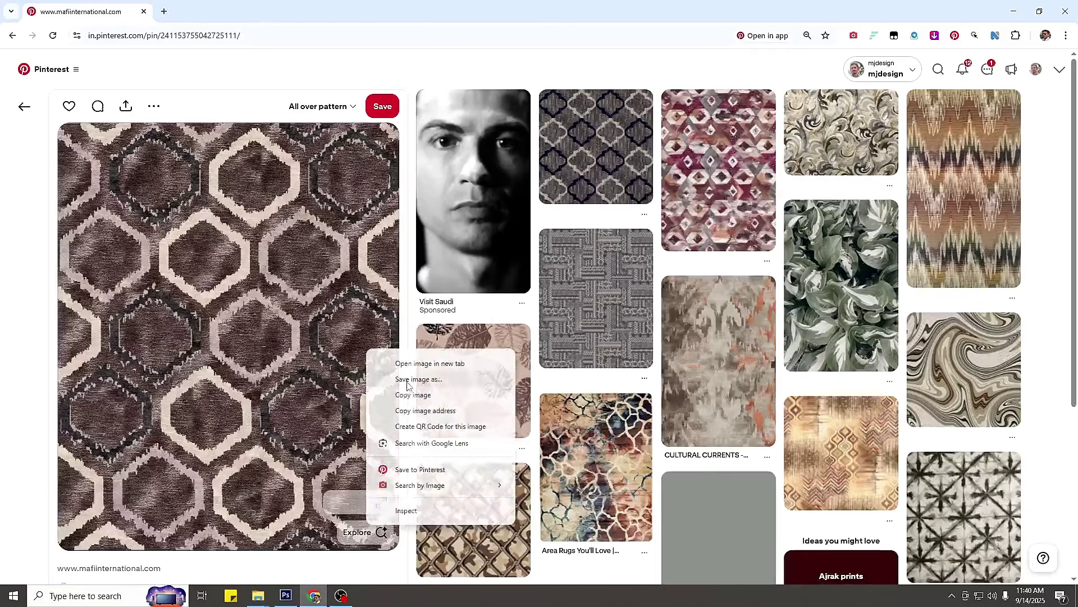
click(413, 395)
Return to Photoshop, paste the hexagon image above Layer 8 copy 3, and move it straight up about 10 in.
key(alt+Tab)
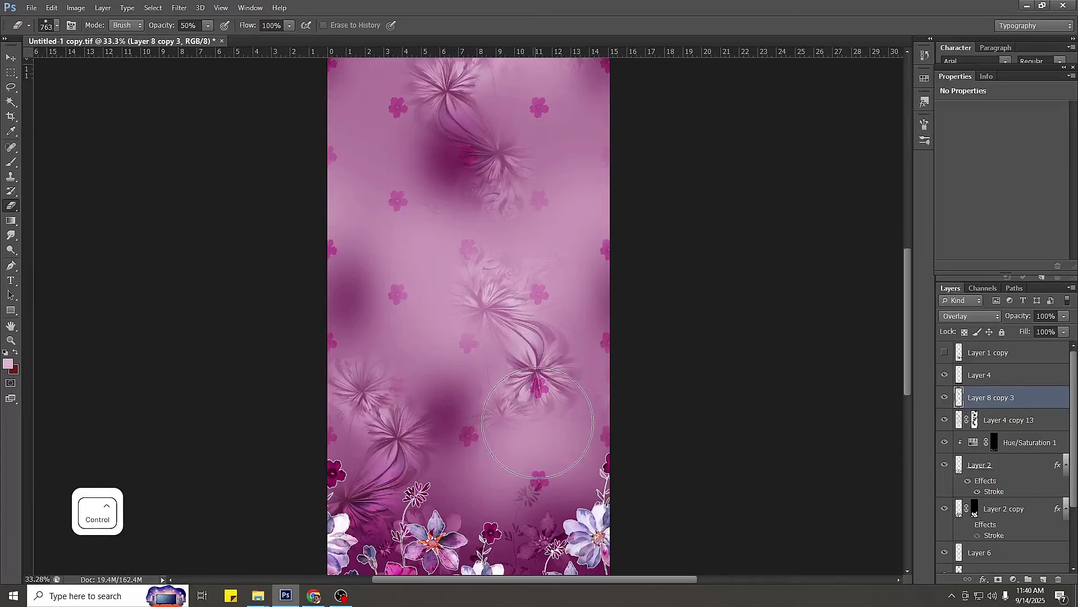
key(ctrl+v)
scroll(489, 307, down, 4)
key(b)
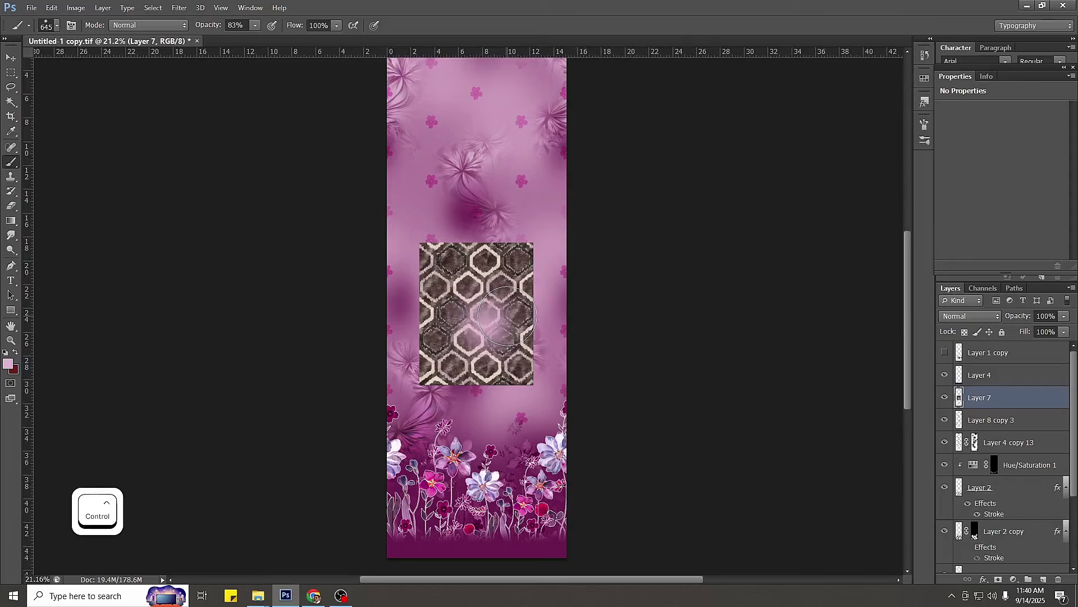
key(ctrl+alt+z)
key(v)
drag(484, 324, 484, 207)
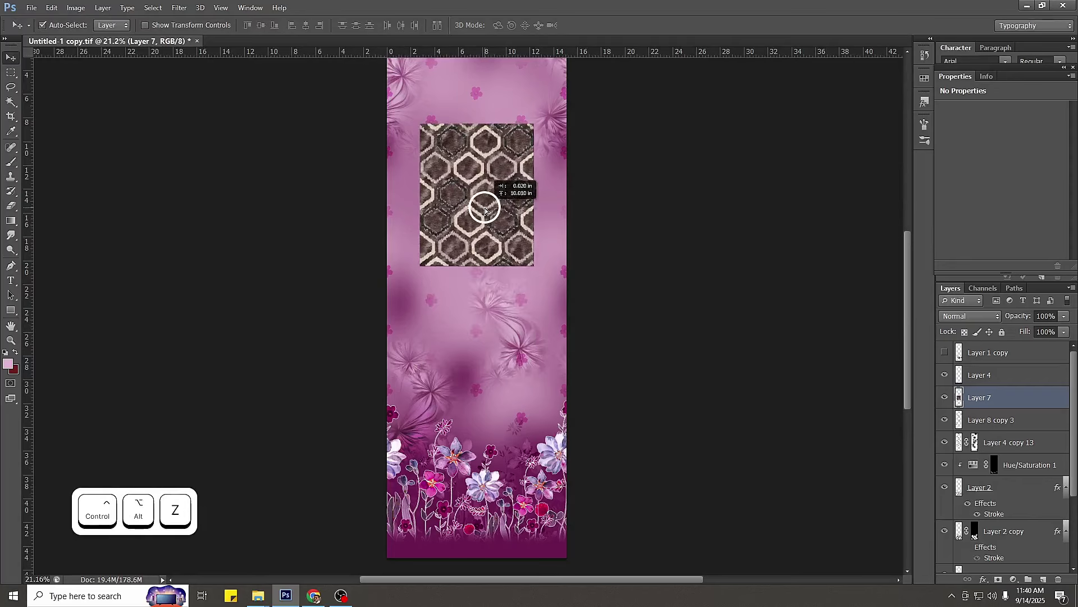
drag(483, 160, 493, 208)
scroll(486, 298, up, 2)
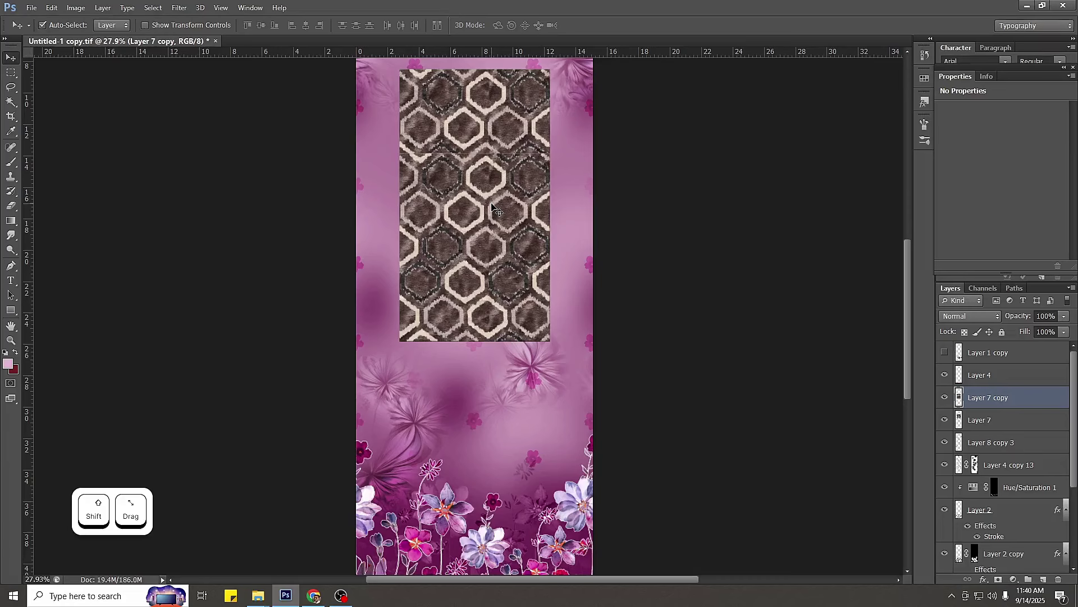
key(Delete)
Trim the upper and left edges off the pasted hexagon pattern using an inverted rectangular selection, deselect, and close Adobe Bridge.
key(e)
scroll(477, 189, down, 2)
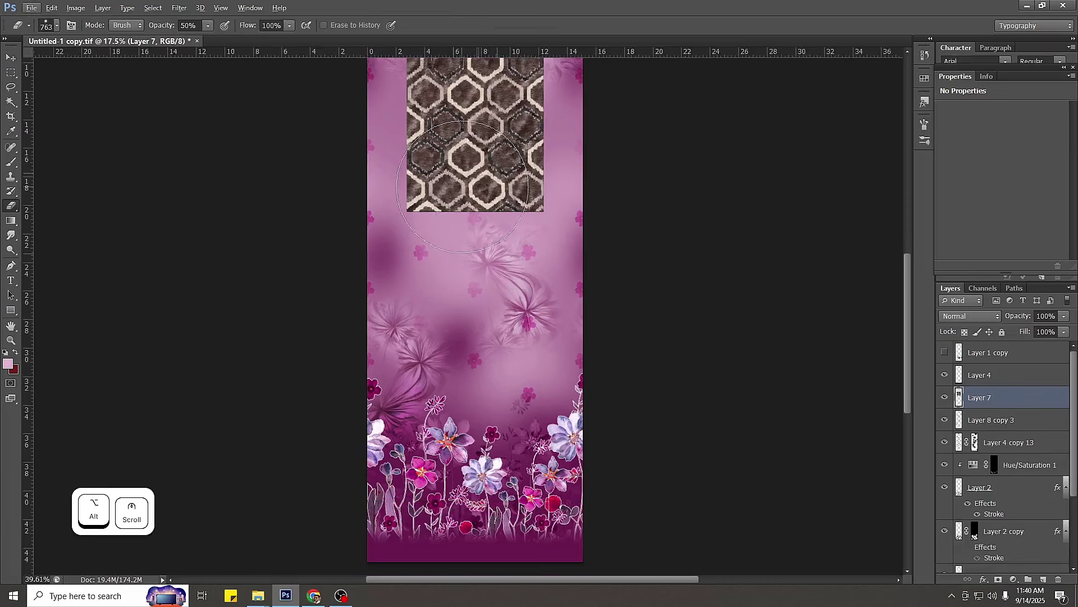
scroll(462, 187, up, 5)
key(m)
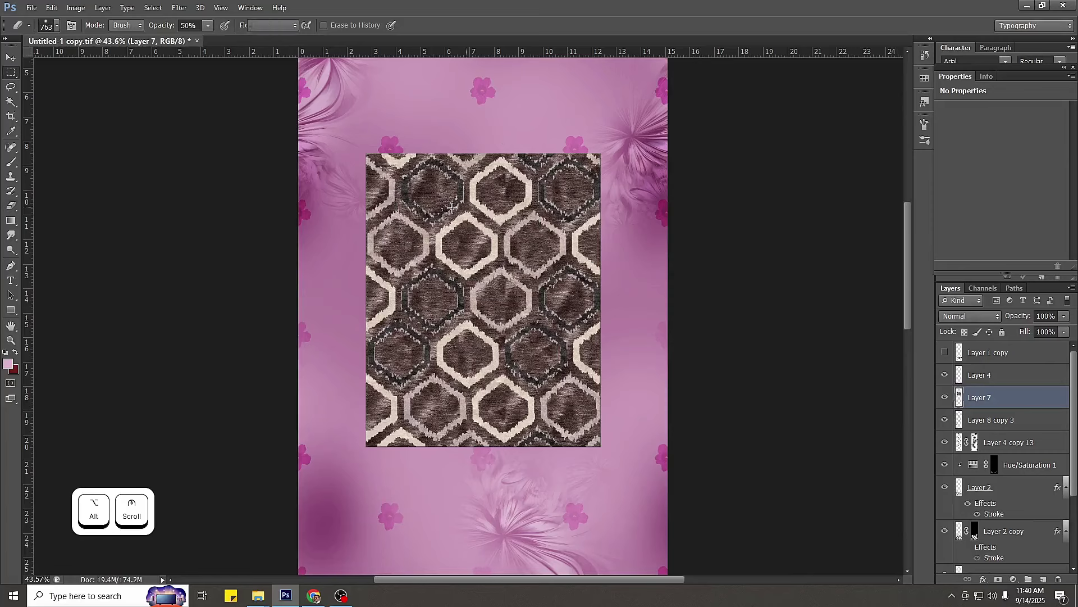
drag(386, 179, 713, 533)
key(ctrl+shift+o)
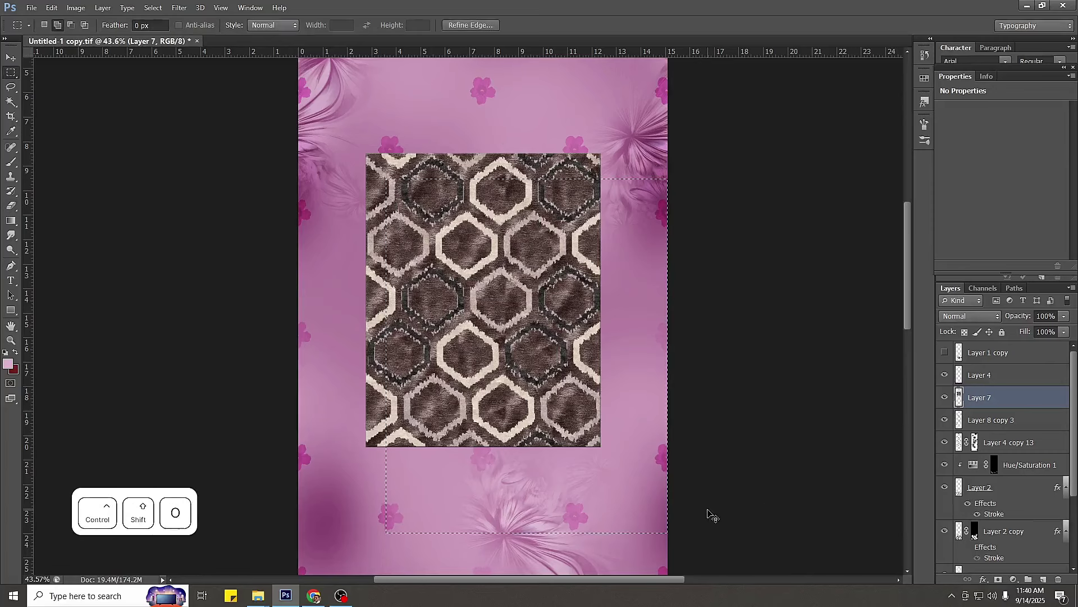
key(ctrl+shift+i)
key(Delete)
key(ctrl+d)
key(v)
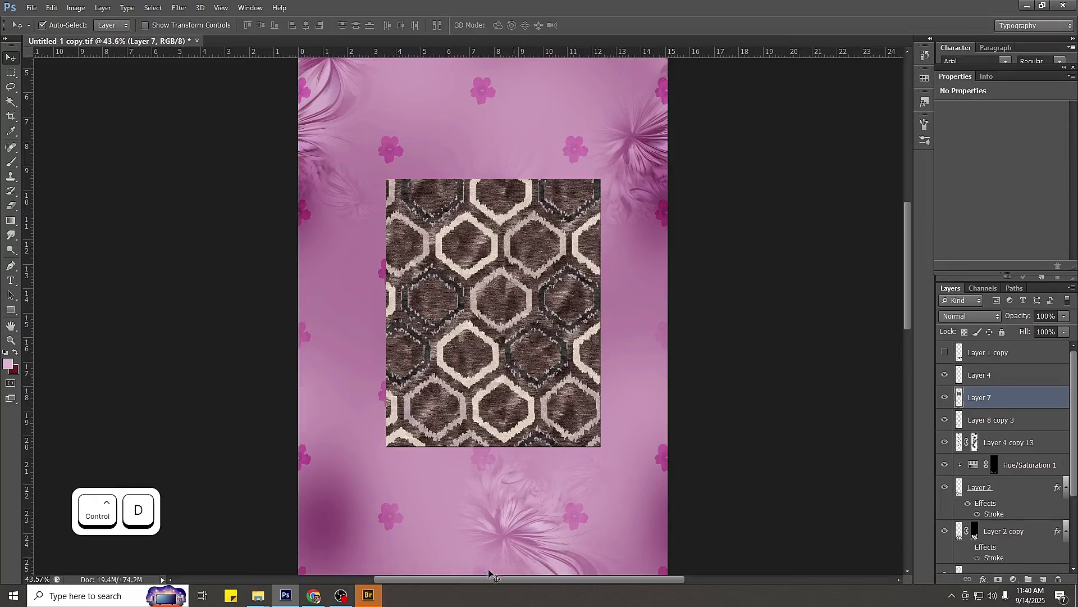
right_click(374, 594)
click(375, 571)
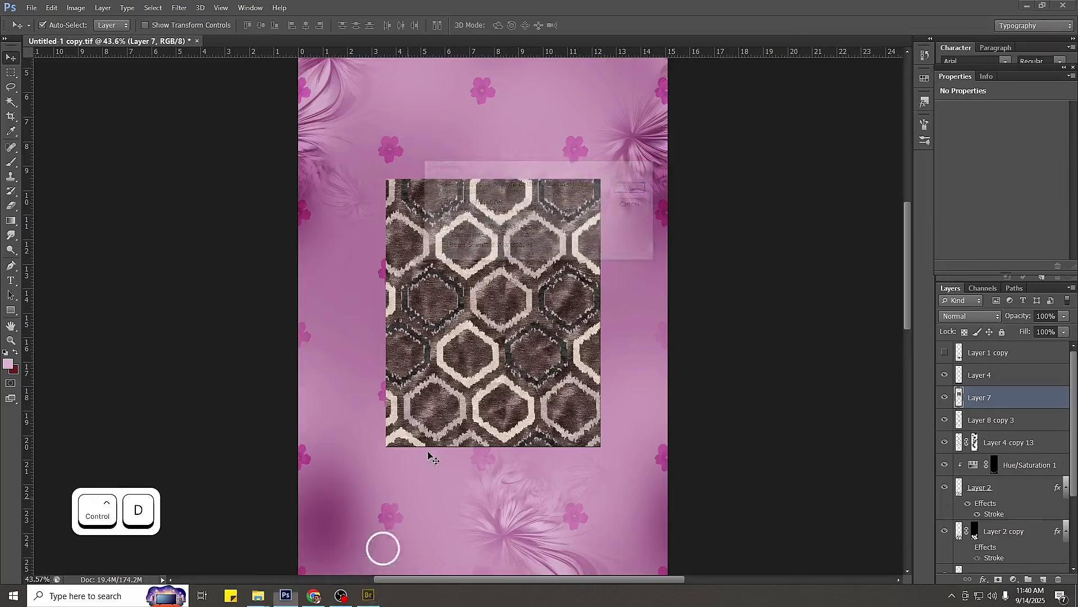
Duplicate the trimmed hexagon tile directly downward and nudge the copy so its hexagons line up with the original.
ctrl+alt+shift+click(526, 281)
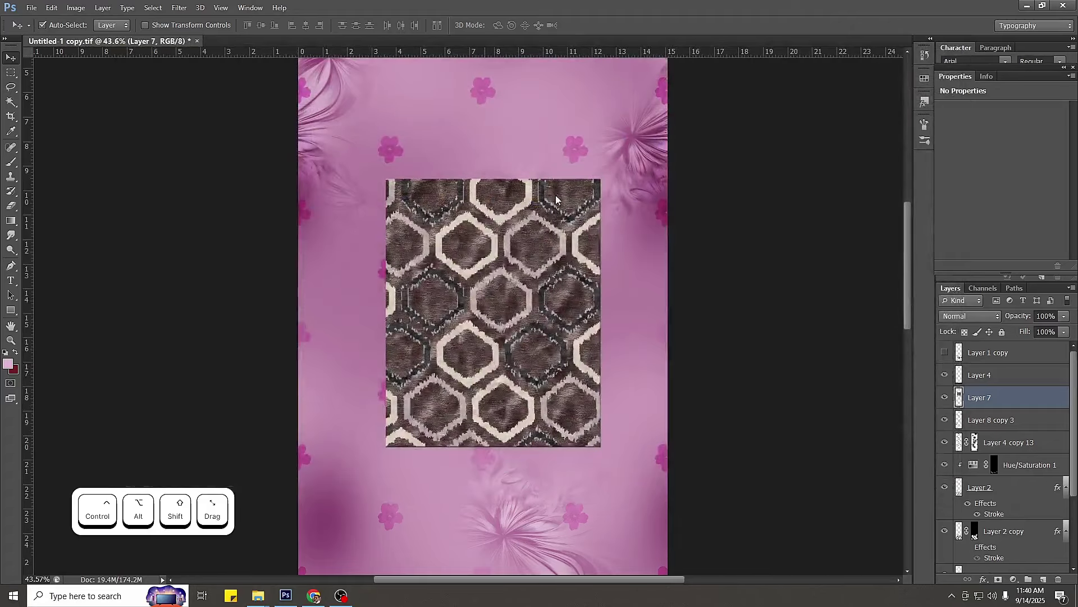
drag(555, 212, 579, 304)
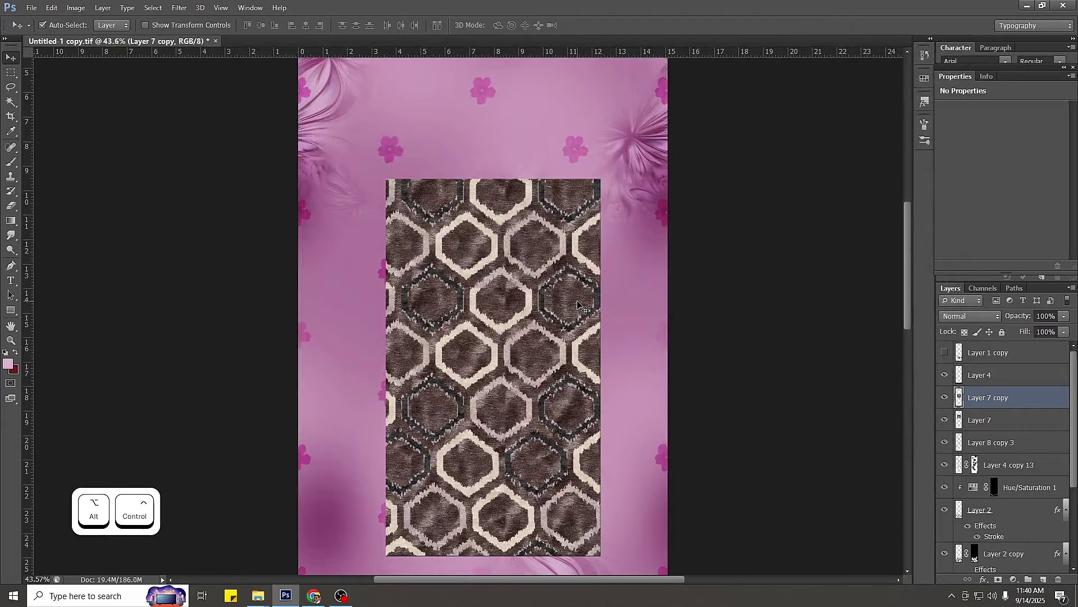
key(Down)
key(Down)
key(Down)
key(Down)
key(Down)
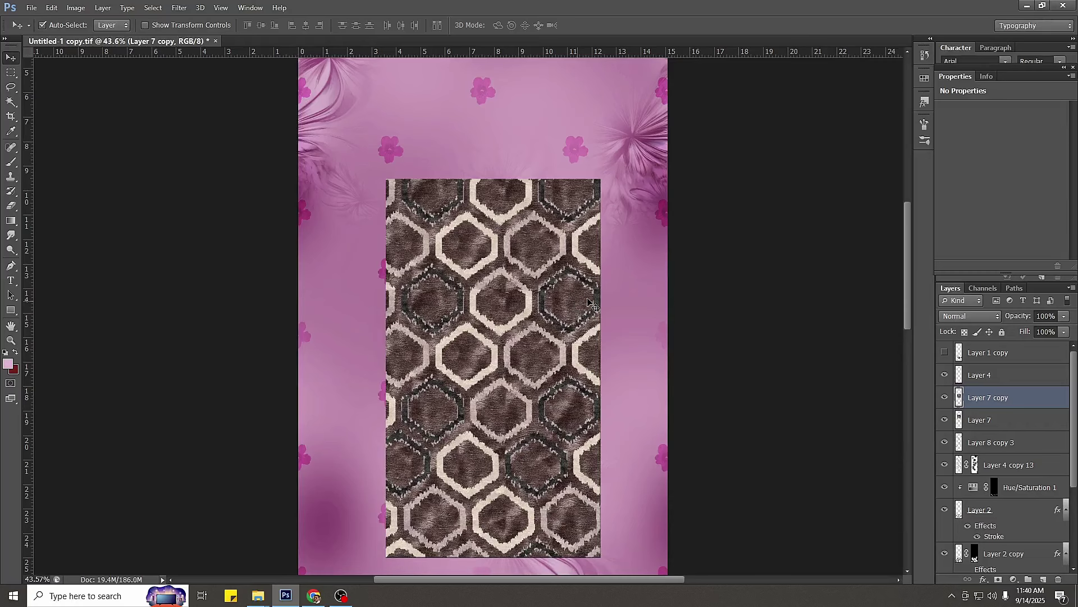
Duplicate the hexagon tile straight down with a transform copy, match its hexagons to the tile above, and repeat the duplication.
scroll(551, 163, down, 3)
drag(542, 342, 542, 449)
key(ctrl+alt+z)
key(ctrl+alt+t)
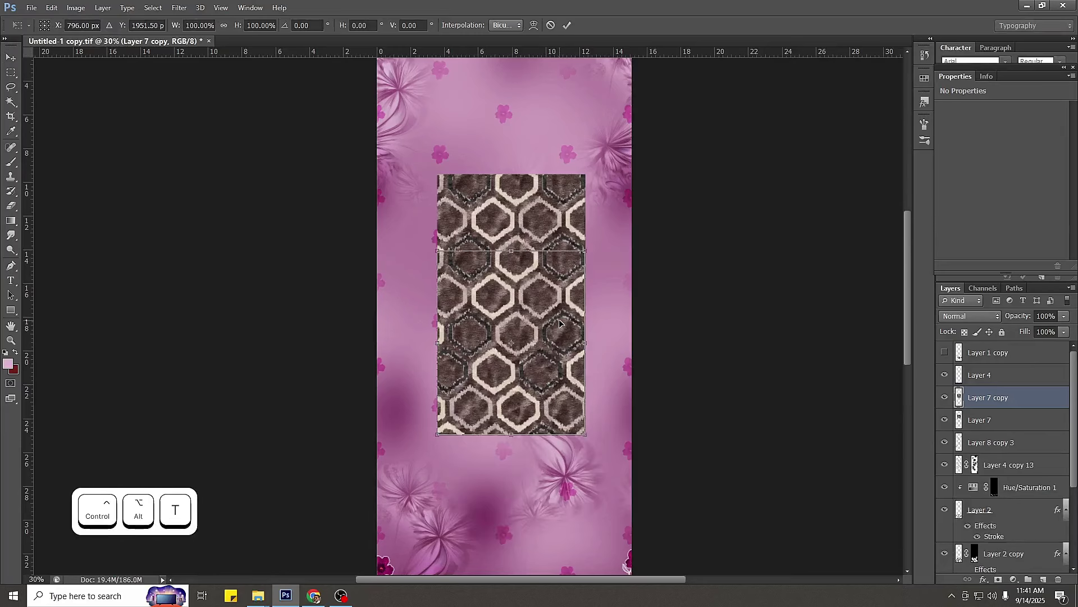
drag(560, 323, 570, 368)
key(ctrl+h)
key(ctrl+h)
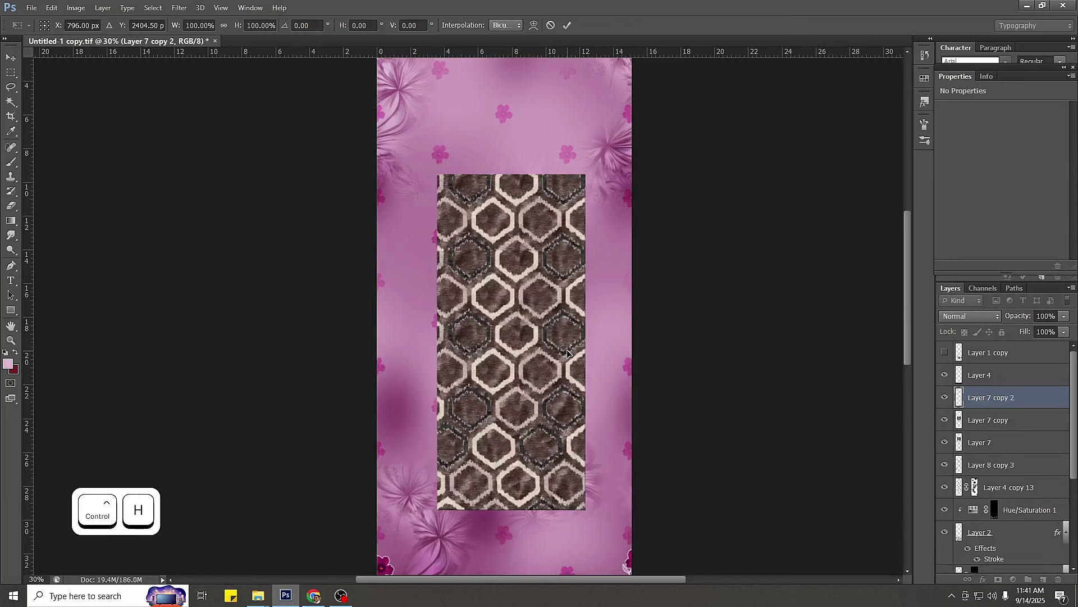
scroll(567, 353, up, 5)
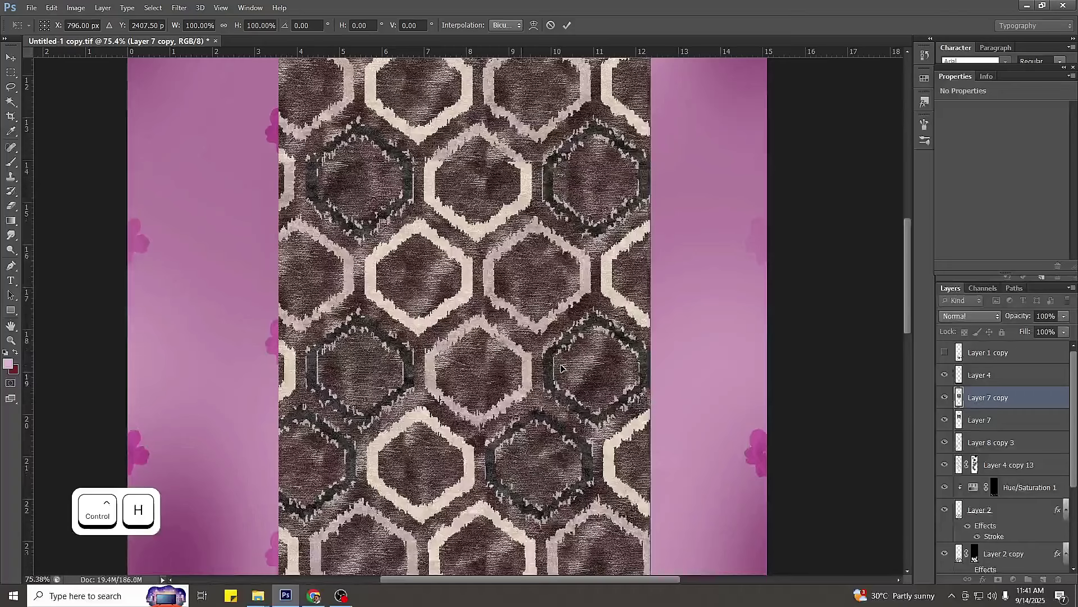
key(Return)
key(ctrl+0)
key(ctrl+shift+alt+t)
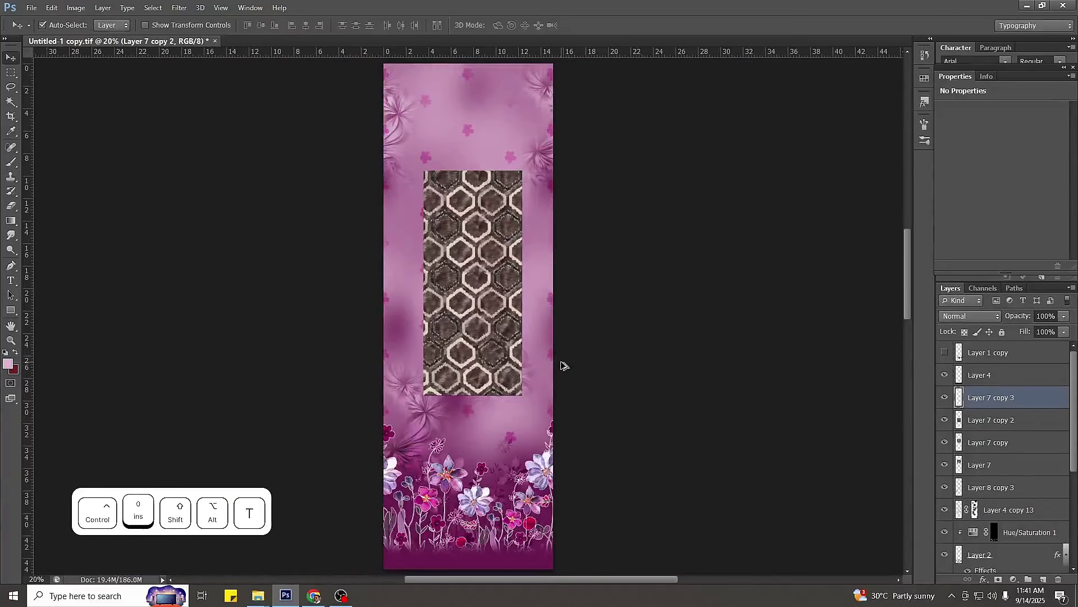
Merge the stacked hexagon tile copies down into Layer 7.
key(ctrl+e)
key(ctrl+e)
key(ctrl+e)
Duplicate the merged hexagon column sideways to the right and nudge the copy horizontally until its hexagons match the original column.
drag(467, 312, 526, 303)
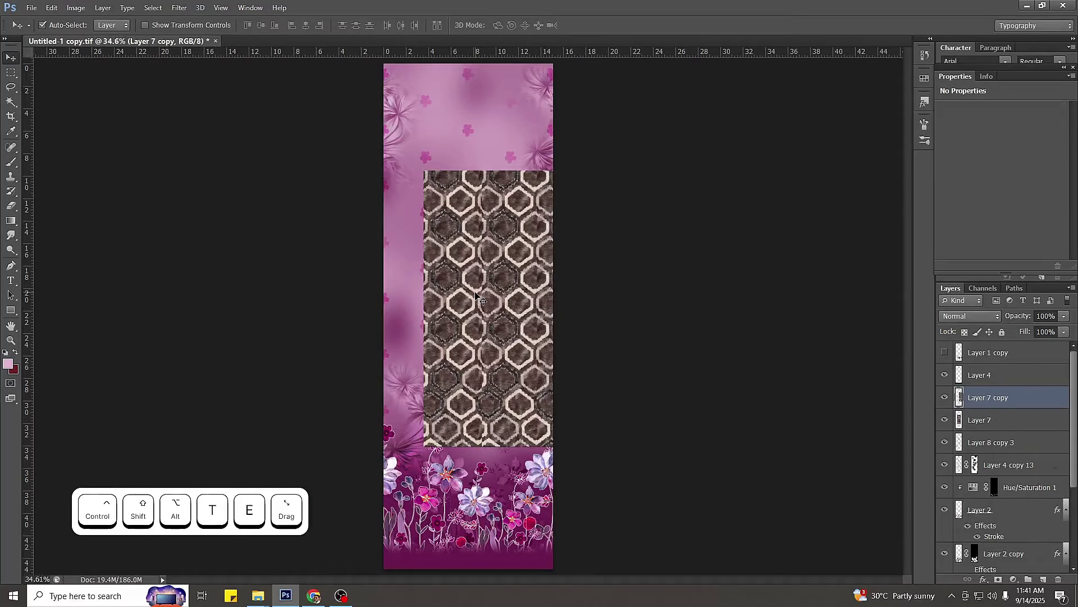
scroll(520, 276, up, 6)
key(ctrl+Right)
key(ctrl+Right)
key(ctrl+Right)
key(ctrl+Right)
key(ctrl+Right)
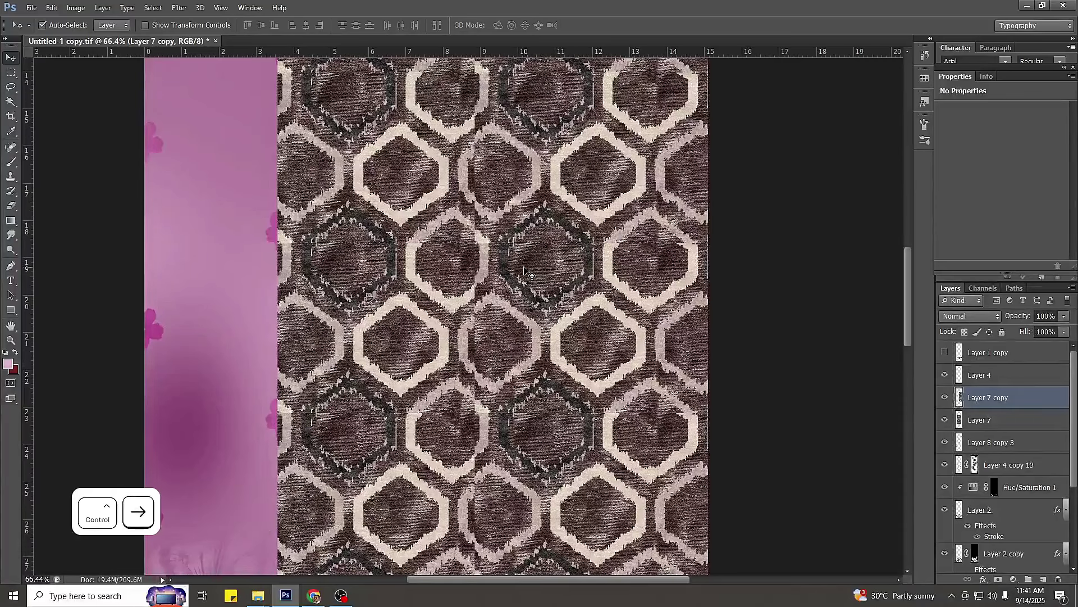
key(ctrl+Right)
key(ctrl+Right)
key(ctrl+Right)
key(ctrl+Right)
key(ctrl+Right)
key(ctrl+Right)
key(ctrl+Right)
key(ctrl+Right)
key(ctrl+Right)
key(ctrl+Right)
key(ctrl+Right)
key(ctrl+Right)
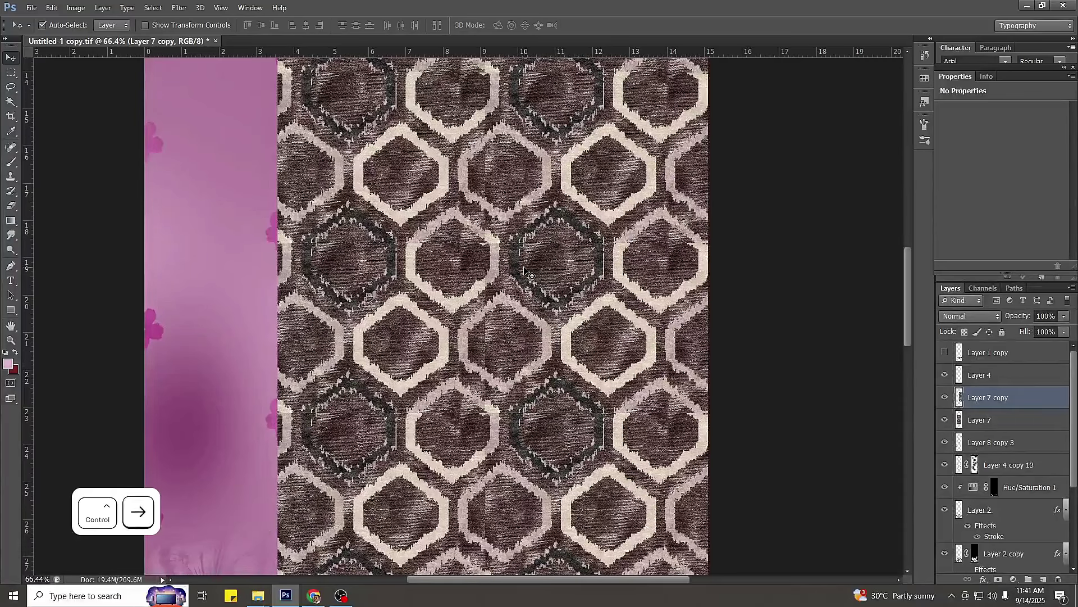
key(ctrl+Right)
key(ctrl+Right)
key(ctrl+Right)
key(ctrl+Left)
key(ctrl+Left)
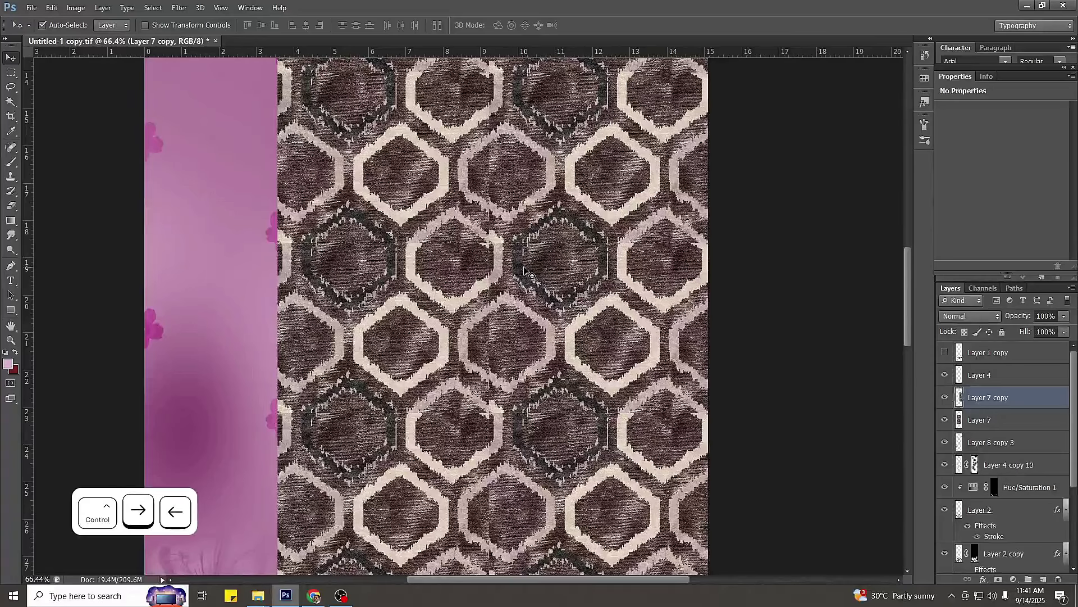
Soften the vertical seam between the two columns with the Eraser at size 138 and 50% opacity, and merge the copy into Layer 7.
key(e)
scroll(468, 298, down, 3)
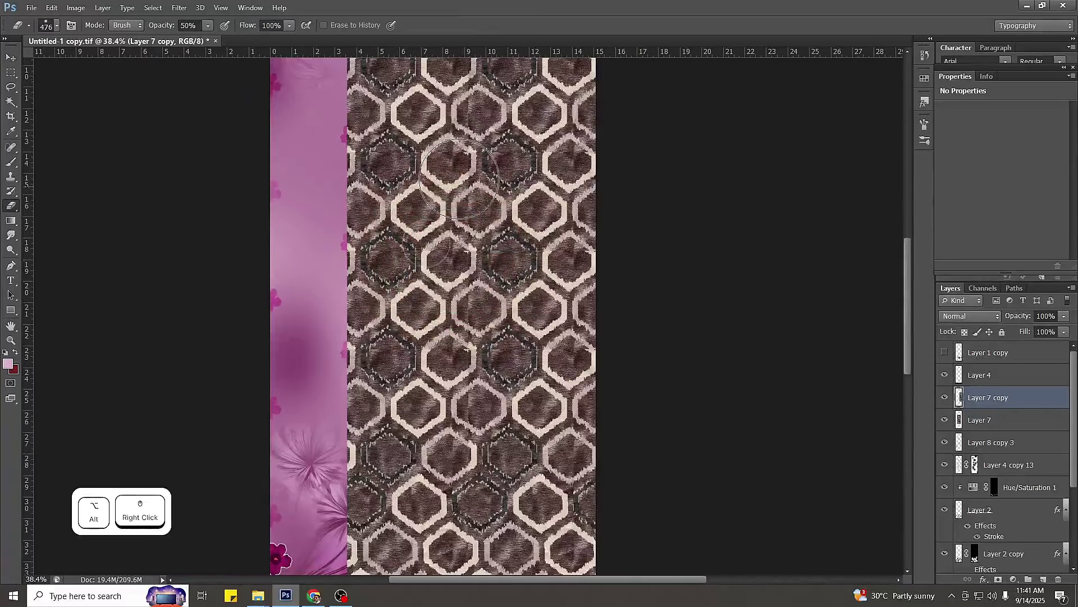
alt+right_click(468, 297)
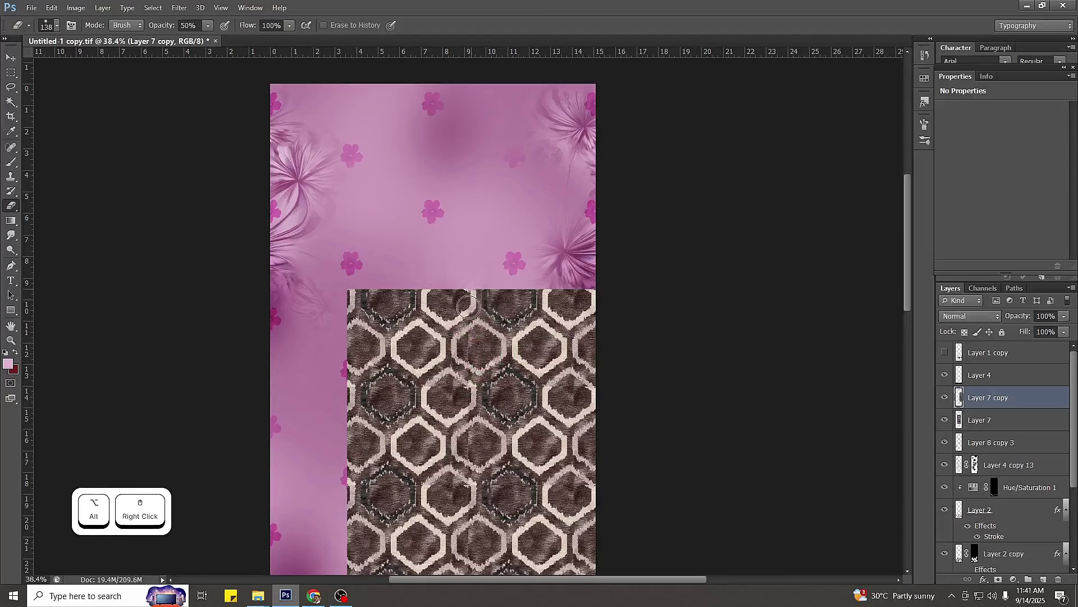
scroll(561, 419, down, 6)
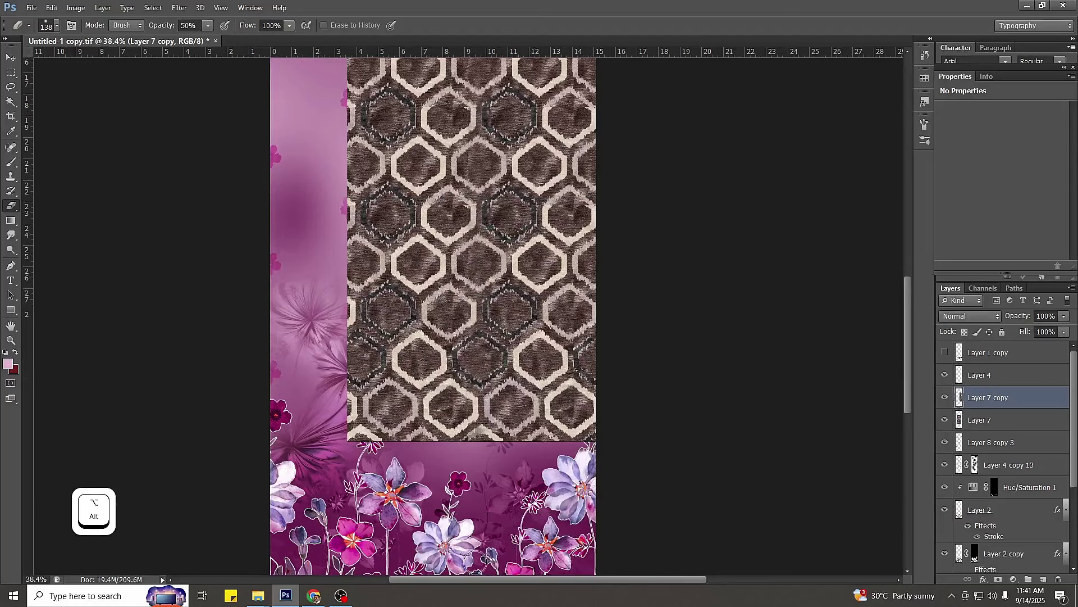
key(ctrl+e)
Scale the merged hexagon pattern down to about 7.5 in wide and move it up over the middle of the background.
scroll(561, 419, down, 5)
key(ctrl+t)
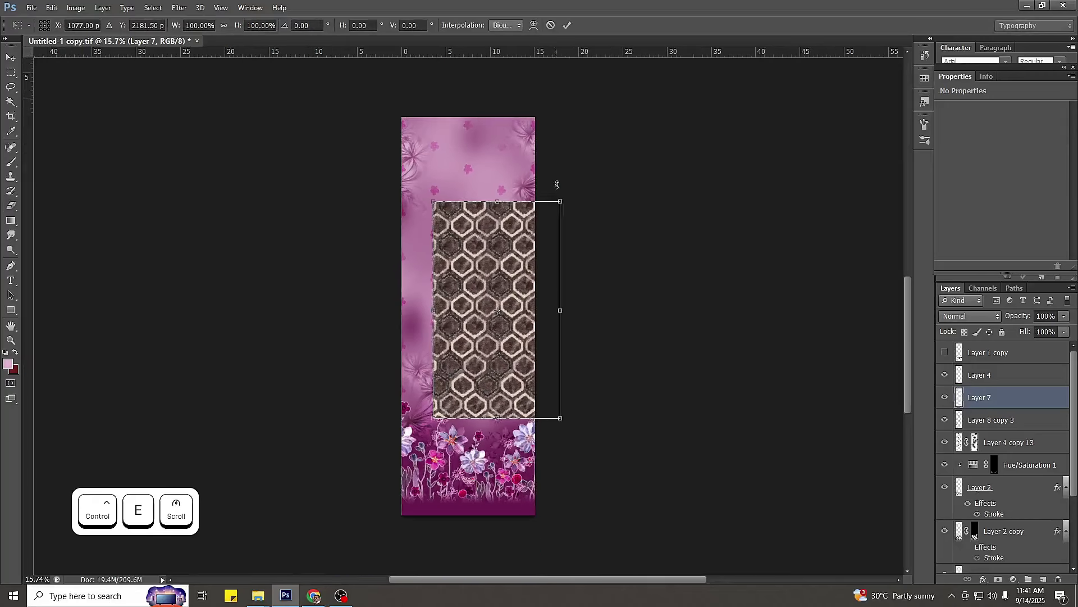
drag(566, 196, 509, 289)
drag(498, 354, 498, 291)
drag(506, 231, 462, 215)
key(Return)
key(ctrl+0)
Add an inverted layer mask to Layer 7 and paint in white at size 484 and 83% opacity to reveal the hexagons.
key(e)
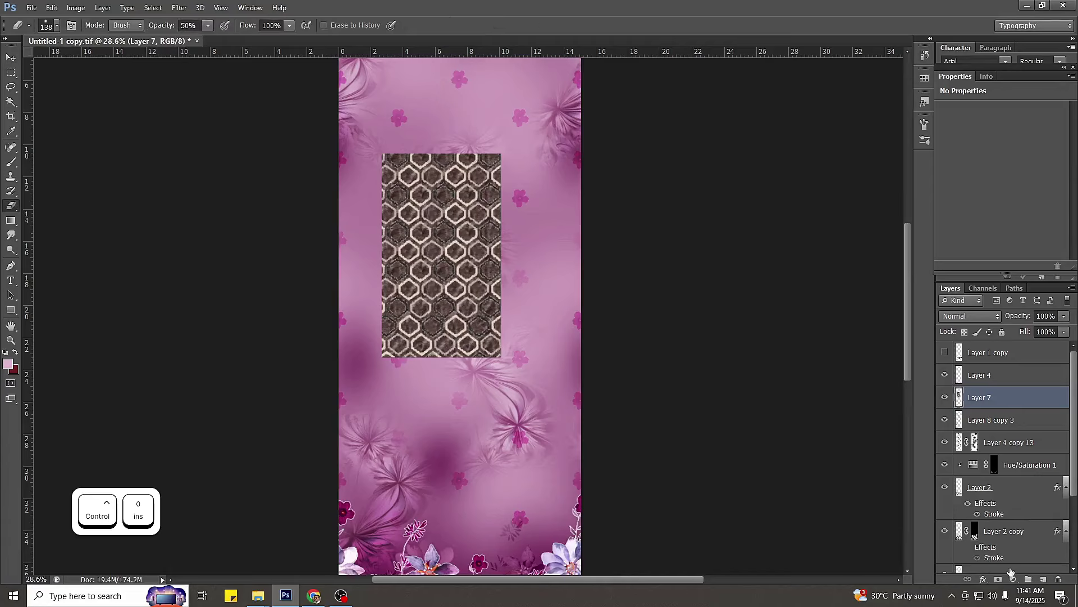
click(999, 579)
key(ctrl+i)
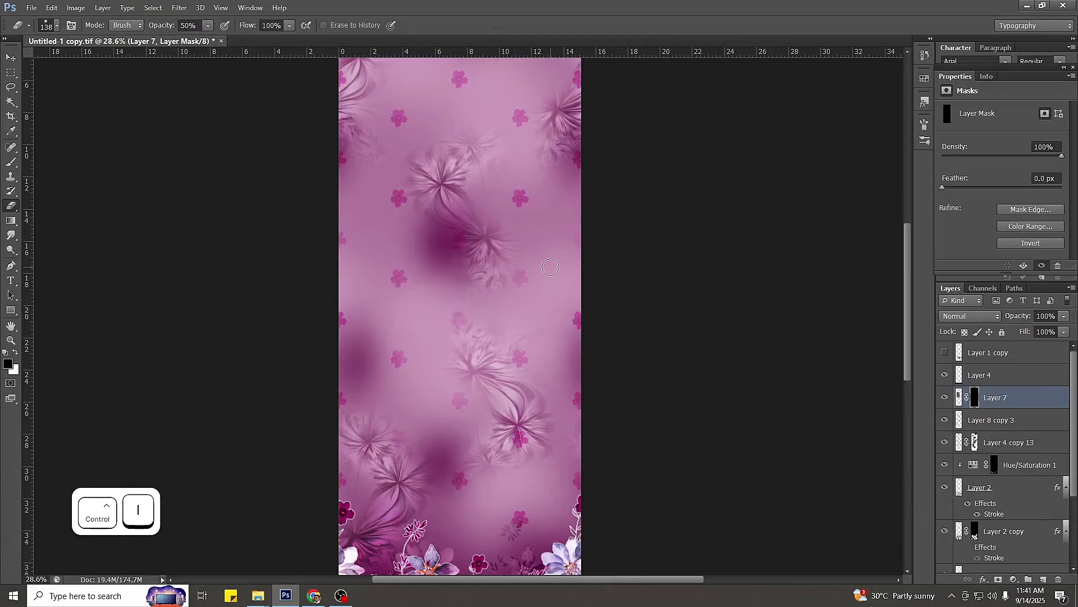
key(b)
alt+right_click(425, 247)
mouse_move(462, 226)
mouse_down()
mouse_move(427, 242)
mouse_move(451, 280)
mouse_move(438, 334)
mouse_move(464, 337)
mouse_move(489, 363)
mouse_up()
mouse_move(436, 322)
mouse_down()
mouse_move(419, 276)
mouse_move(484, 198)
mouse_up()
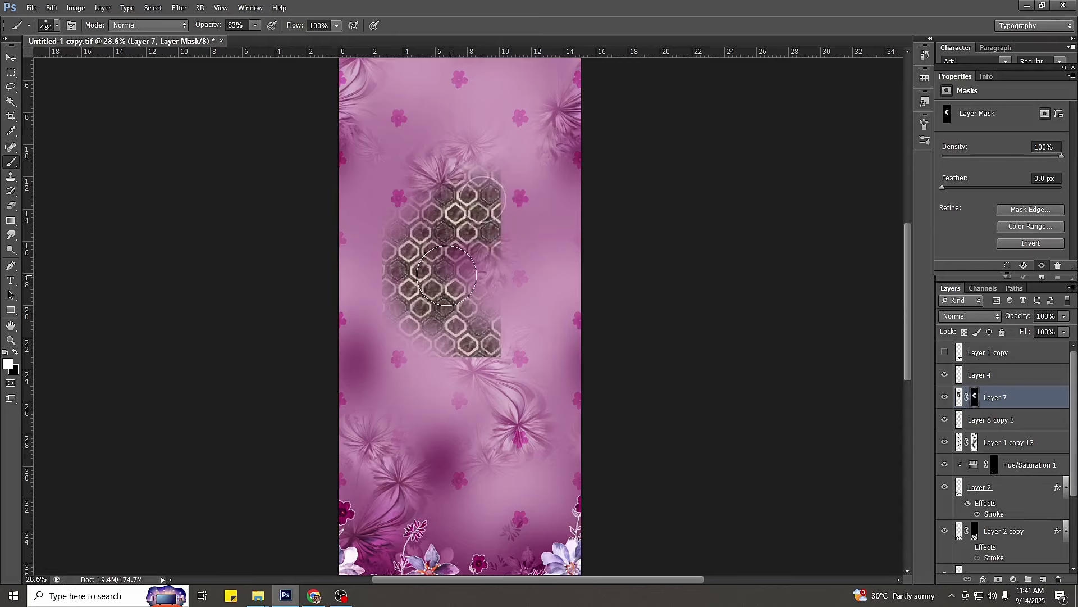
Paint black on the mask to fade the hexagon patch's outer edges, and move the patch down to just above the flower border.
key(x)
mouse_move(380, 334)
mouse_down()
mouse_move(392, 258)
mouse_move(379, 270)
mouse_move(419, 304)
mouse_move(498, 233)
mouse_move(440, 165)
mouse_up()
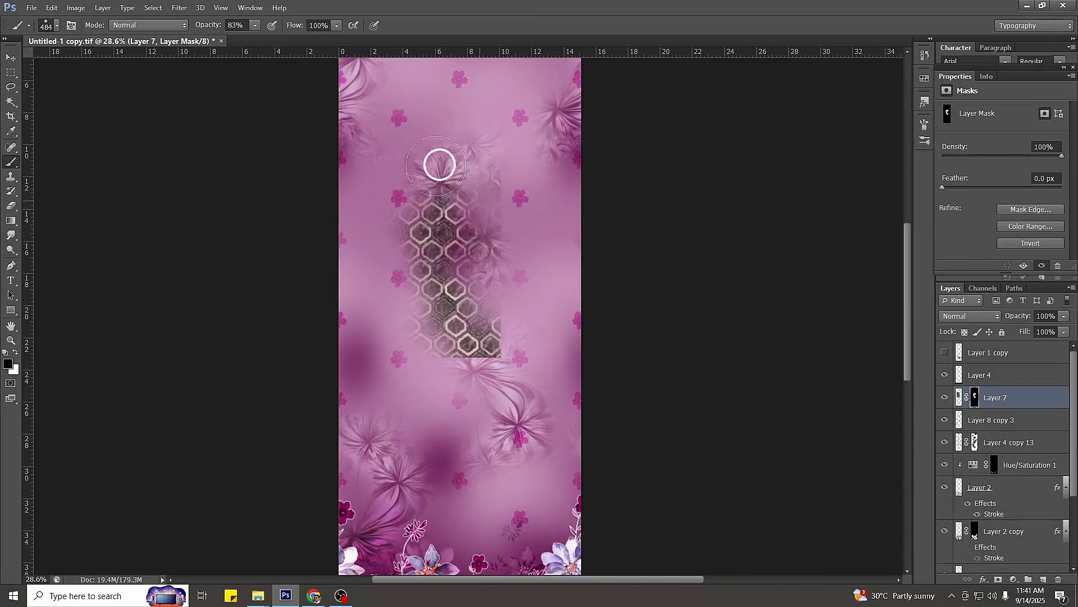
mouse_move(516, 230)
mouse_down()
mouse_move(532, 349)
mouse_move(467, 395)
mouse_move(464, 365)
mouse_up()
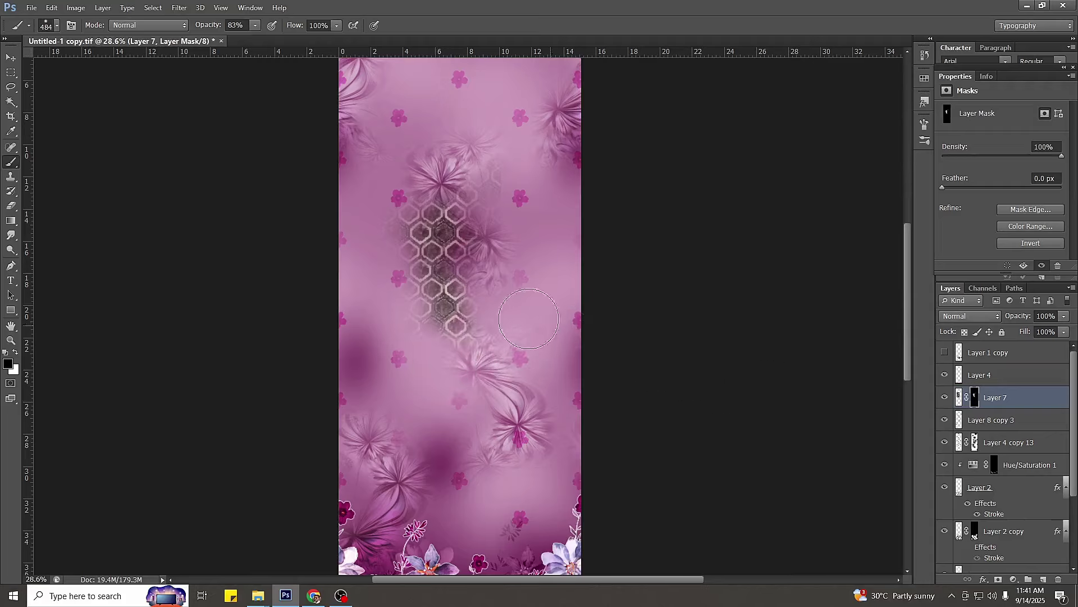
key(v)
drag(448, 293, 420, 333)
Try placing three staggered duplicates of the masked hexagon patch up the length of the design.
ctrl+alt+drag(453, 332, 439, 91)
key(ctrl+0)
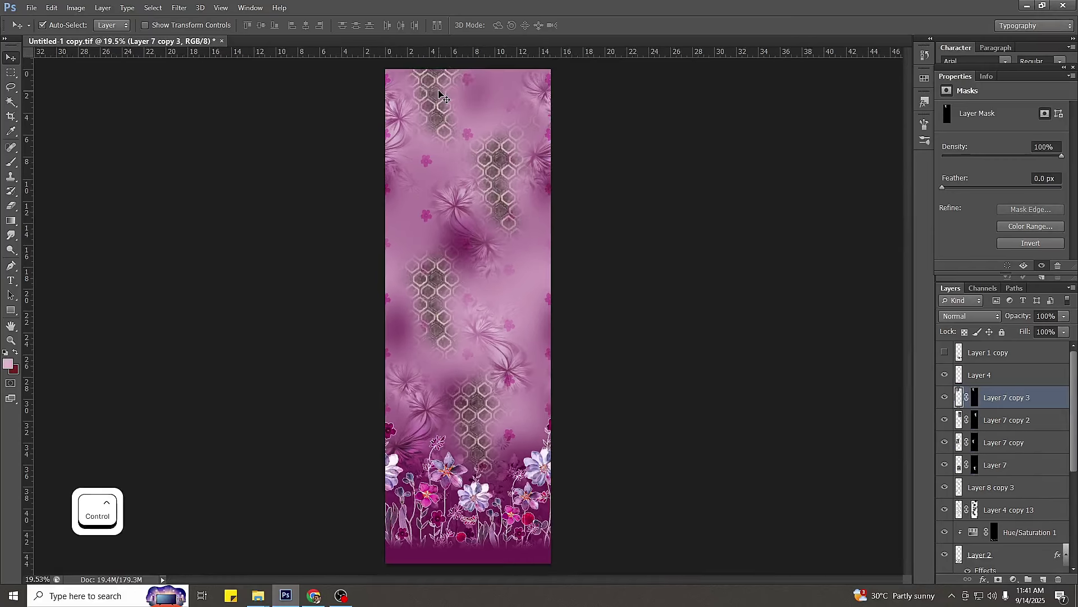
drag(498, 178, 509, 190)
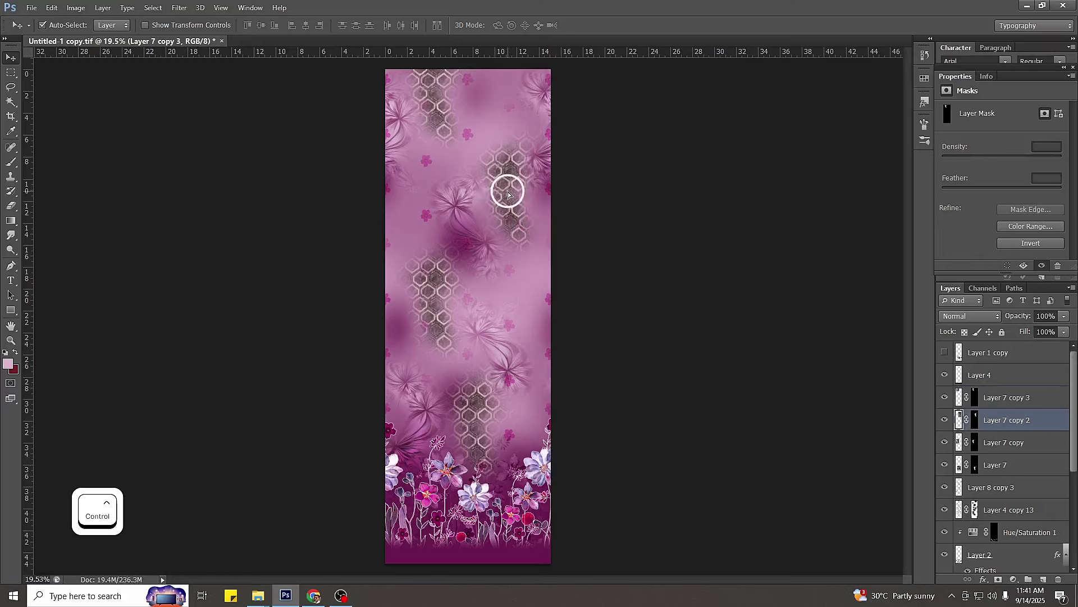
Delete the three duplicate hexagon patches and select the original patch above the flower border.
click(444, 321)
key(Delete)
click(506, 192)
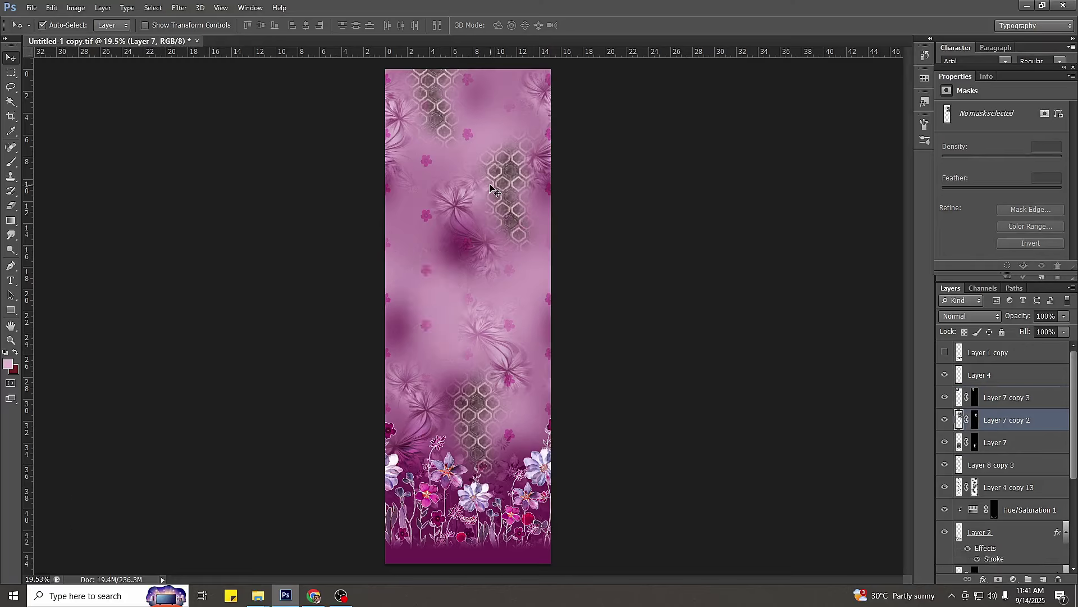
key(Delete)
click(444, 115)
key(Delete)
click(484, 427)
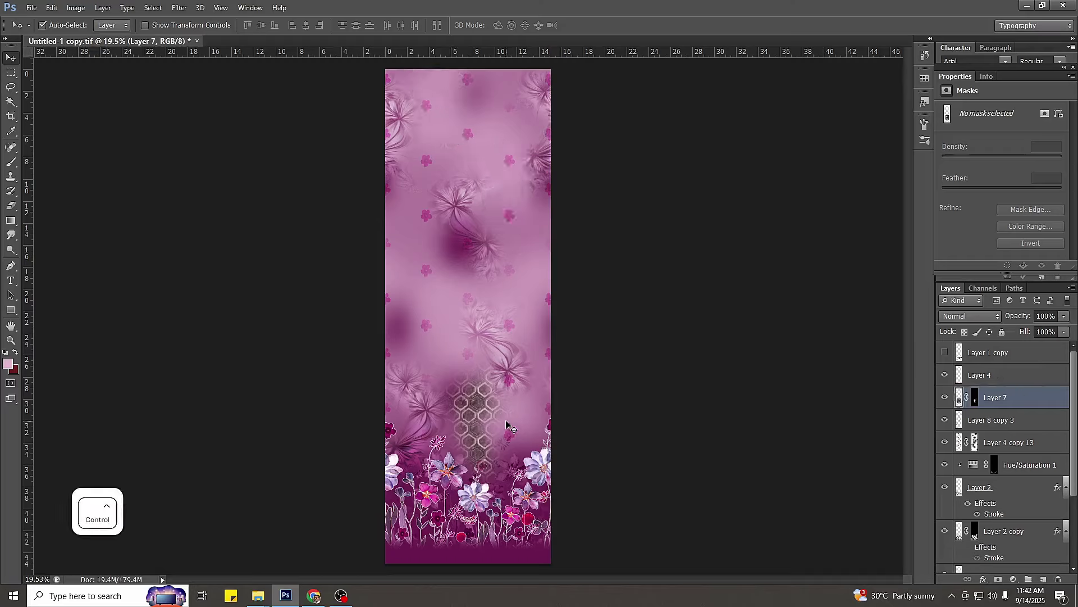
Duplicate the remaining hexagon patch upward so it overlaps the original's upper part, and undo the last two changes.
ctrl+alt+drag(474, 450, 535, 329)
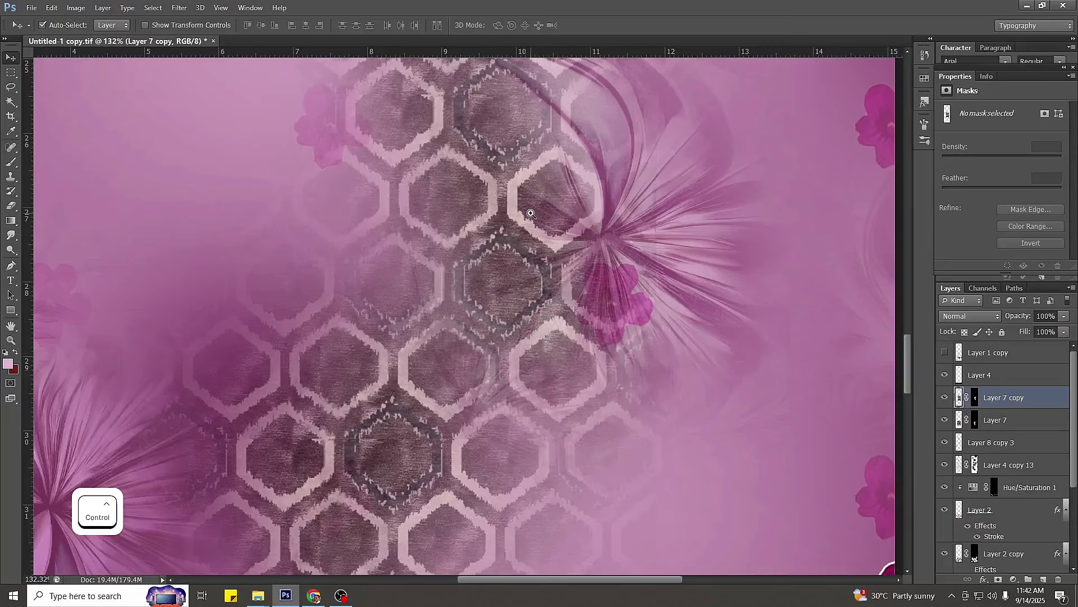
ctrl+drag(524, 229, 468, 242)
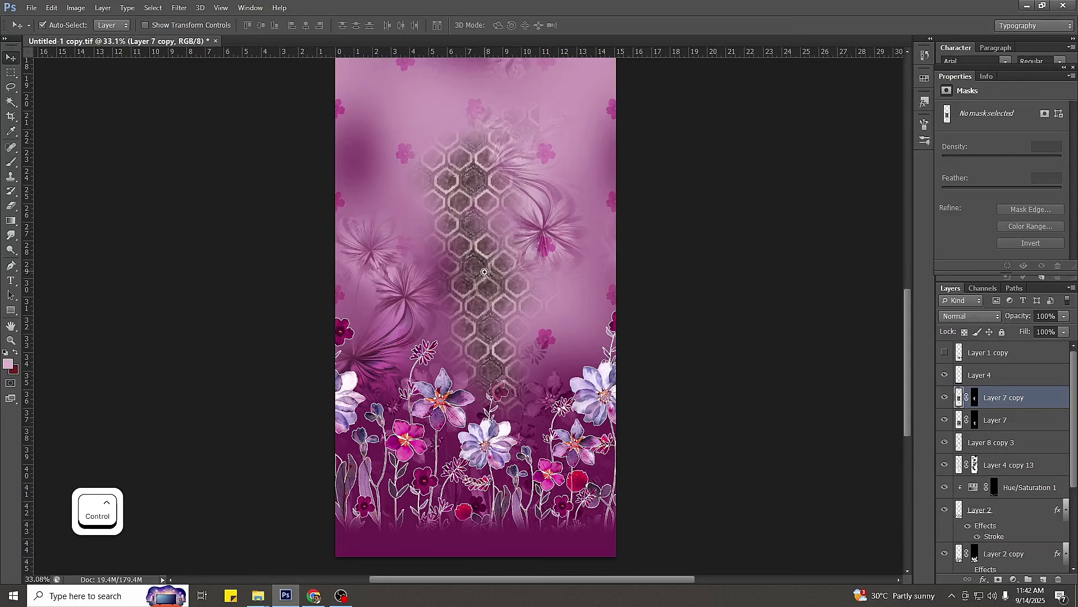
ctrl+drag(493, 286, 447, 295)
ctrl+click(484, 305)
click(500, 298)
ctrl+drag(526, 295, 496, 308)
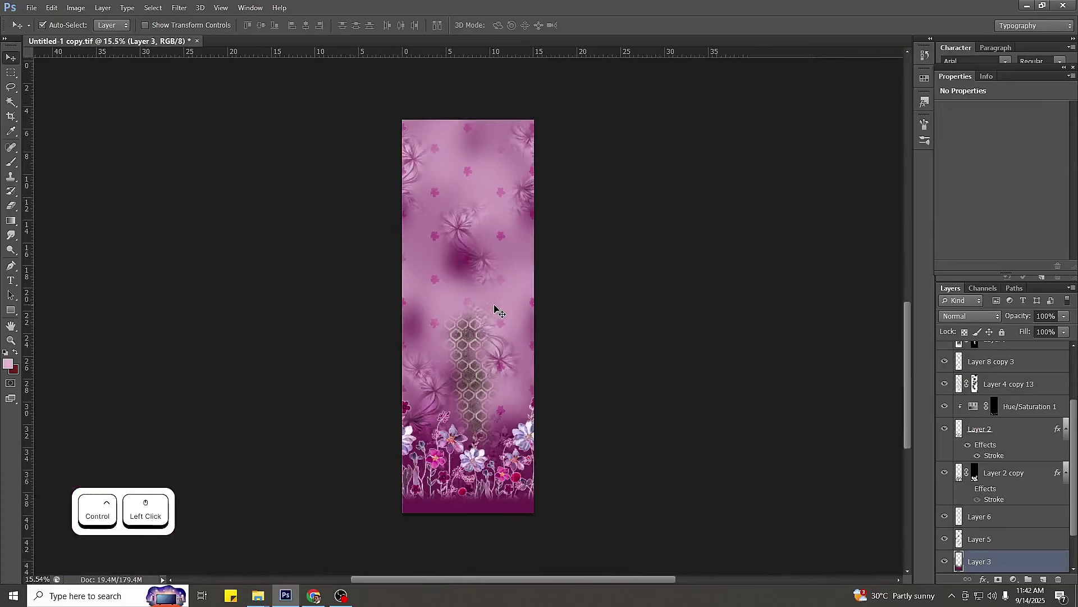
ctrl+drag(481, 368, 517, 349)
key(ctrl+alt+z)
key(ctrl+alt+z)
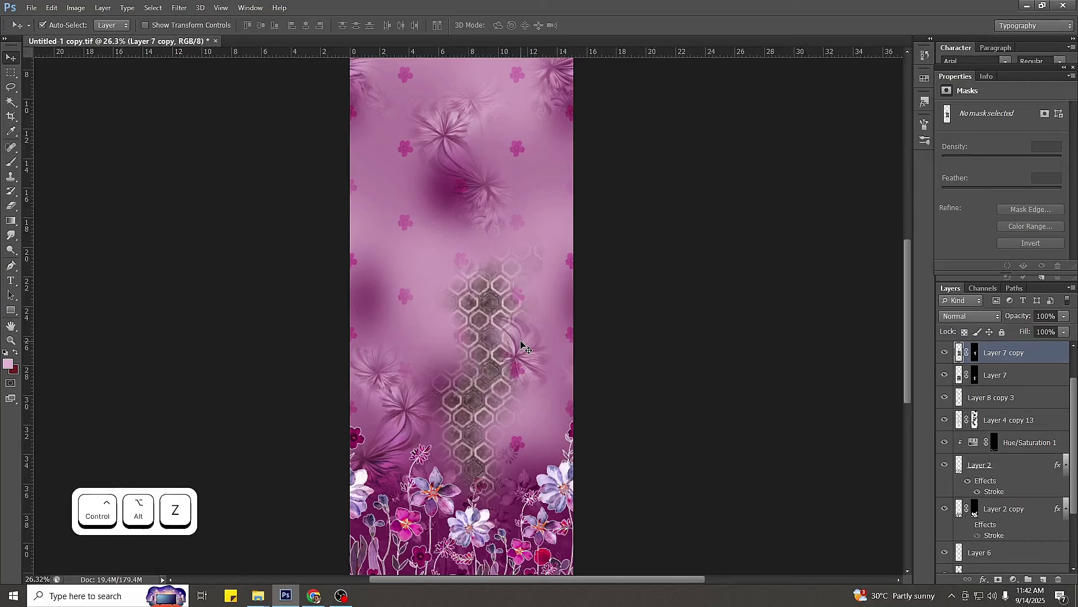
Create a new empty layer above Layer 7 copy and merge the two so the mask is applied to the hexagons.
key(ctrl+shift+n)
key(Escape)
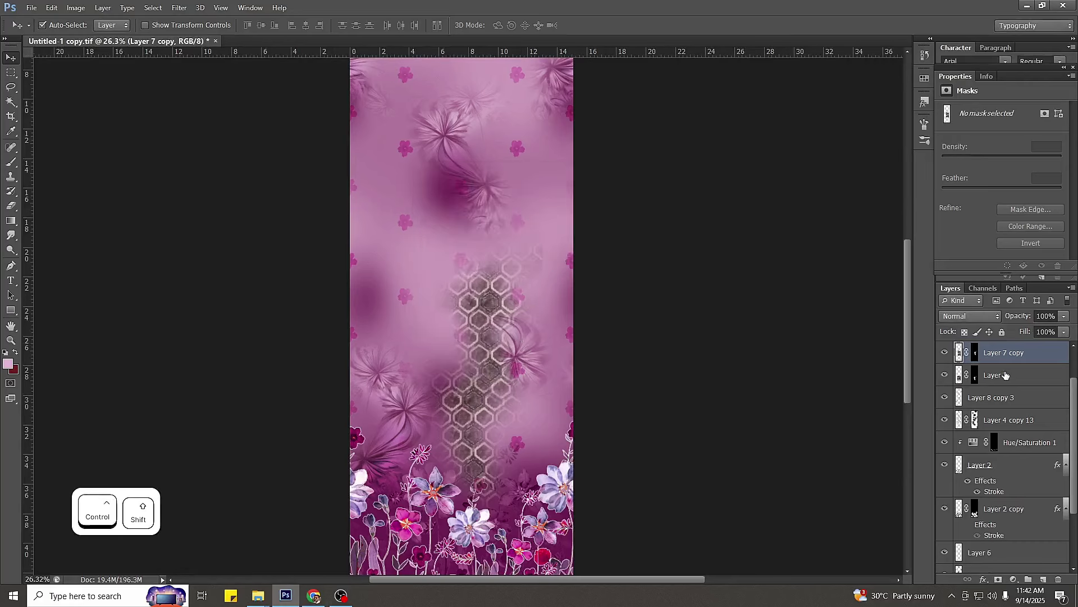
key(ctrl+shift+n)
key(Return)
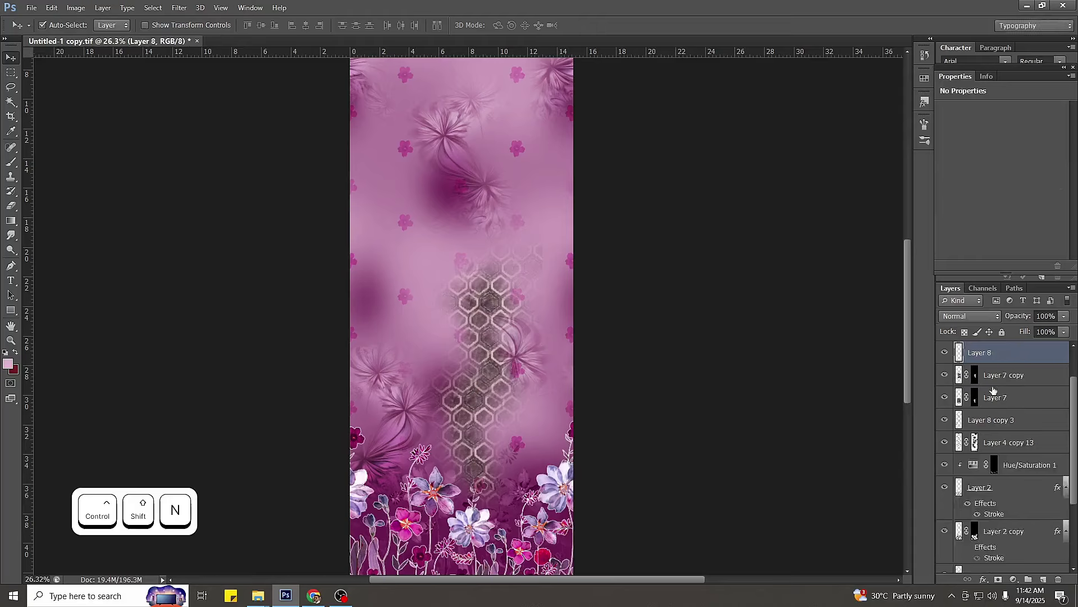
ctrl+click(1013, 380)
key(ctrl+e)
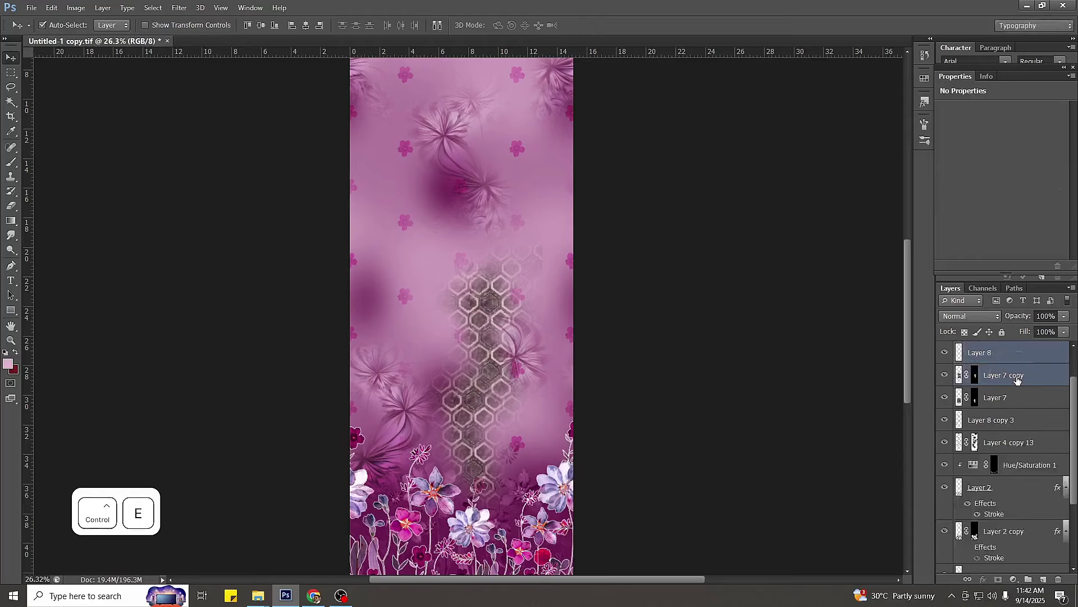
Select the whole canvas, cut the merged hexagon patch, and paste it back into the document.
key(ctrl+a)
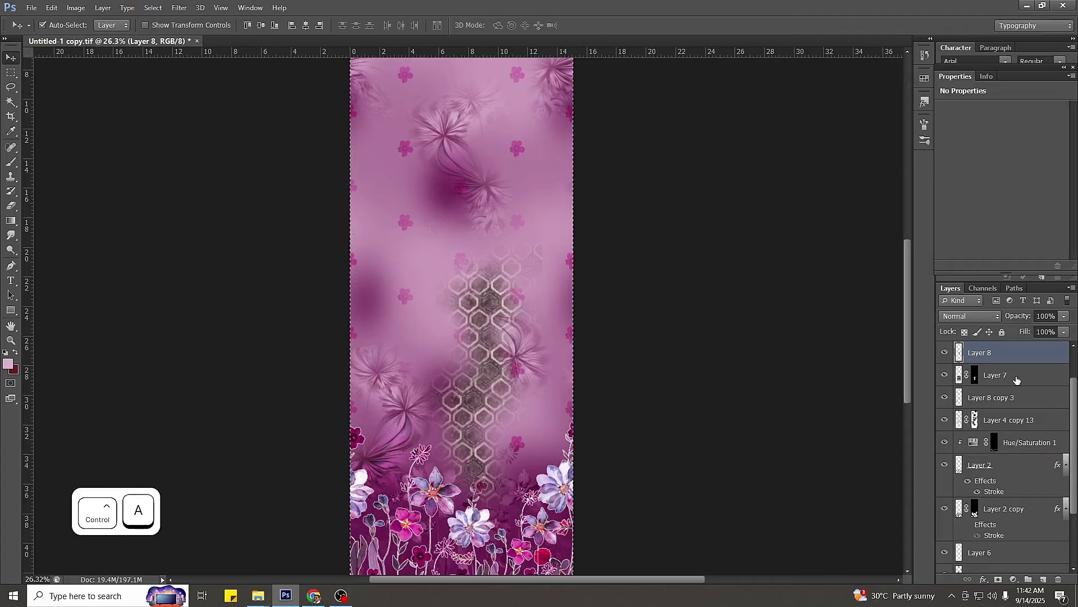
key(ctrl+x)
key(ctrl+v)
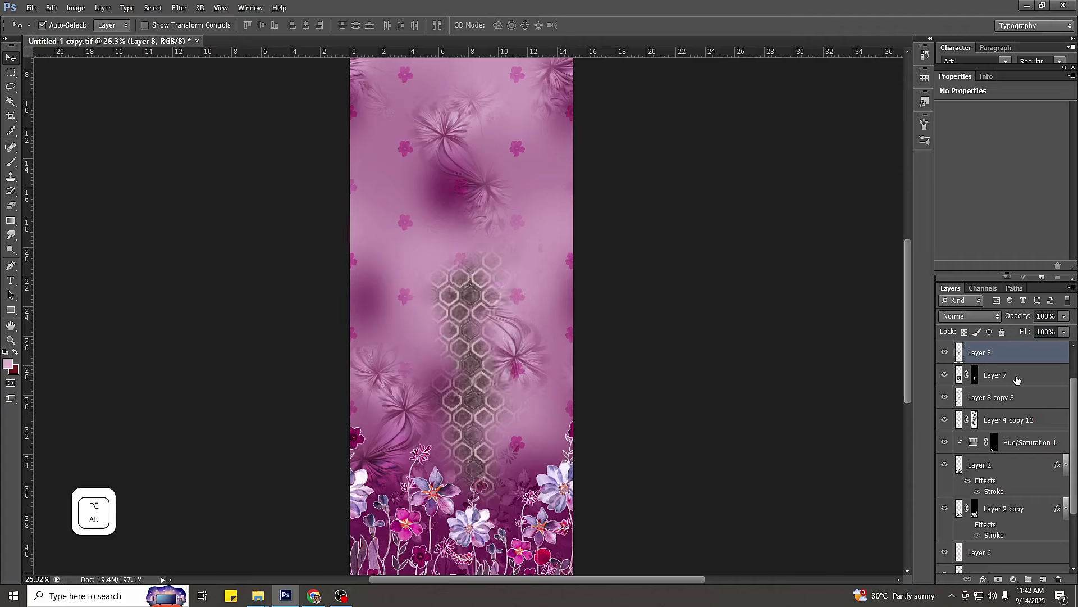
Erase the faint leftover hexagons beside the pasted patch's upper right with the Eraser at size 624 and 50% opacity.
key(alt+t)
key(Escape)
key(Escape)
key(e)
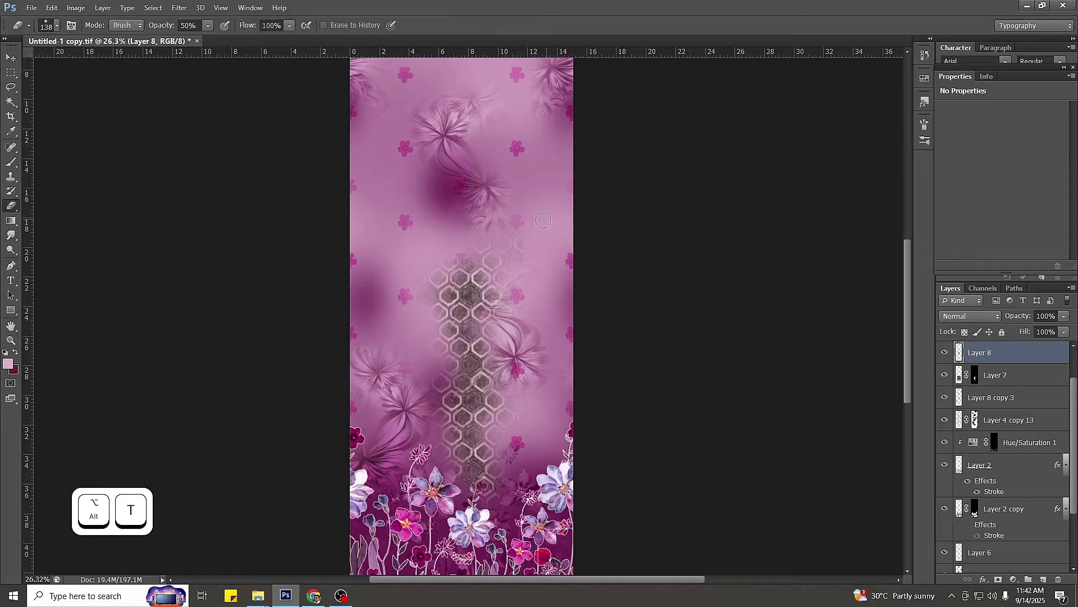
alt+right_click(543, 248)
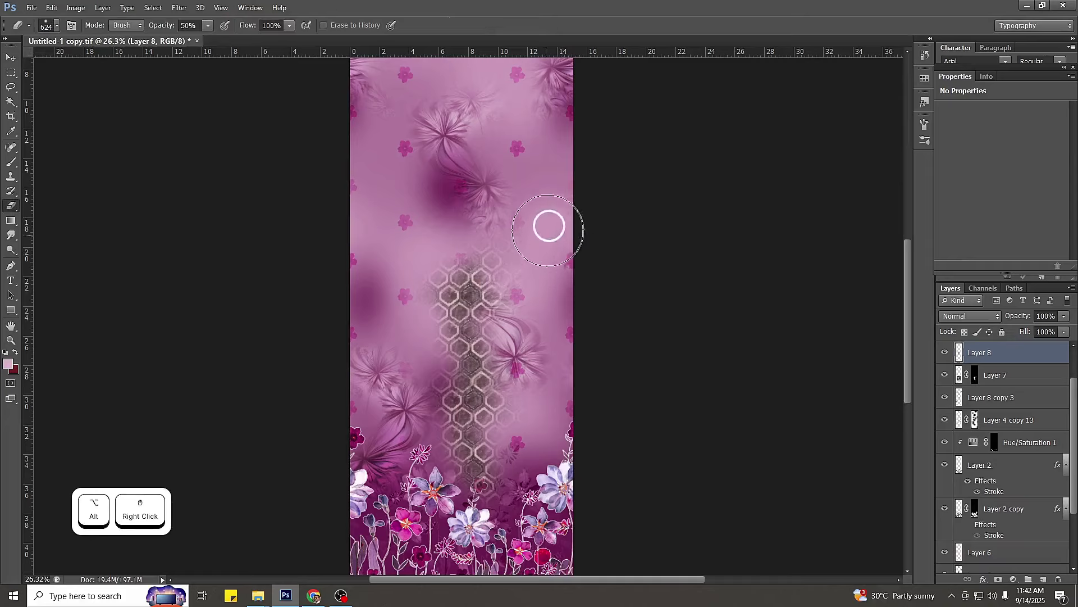
Offset Layer 8's hexagon patch by about +1029 px horizontally and -369 px vertically with Wrap Around.
key(ctrl+alt+f)
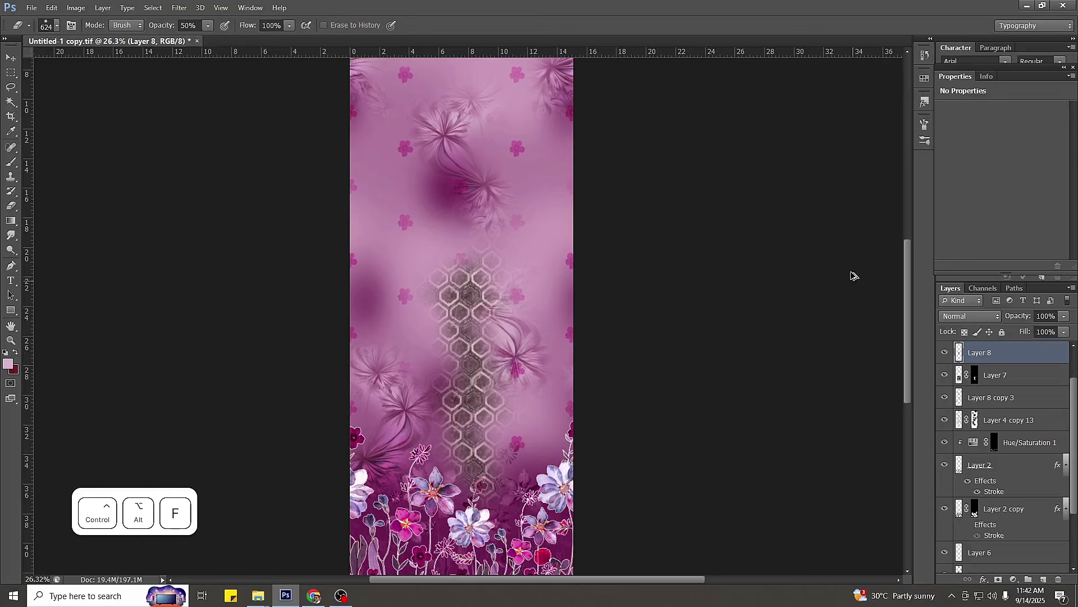
drag(520, 411, 595, 314)
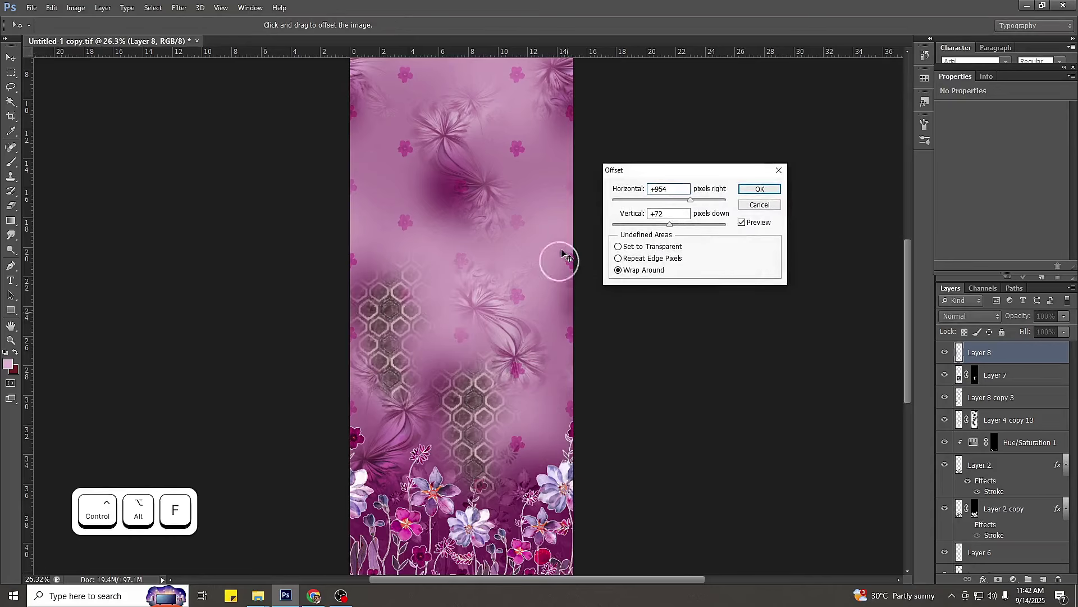
drag(561, 250, 573, 241)
drag(467, 291, 422, 264)
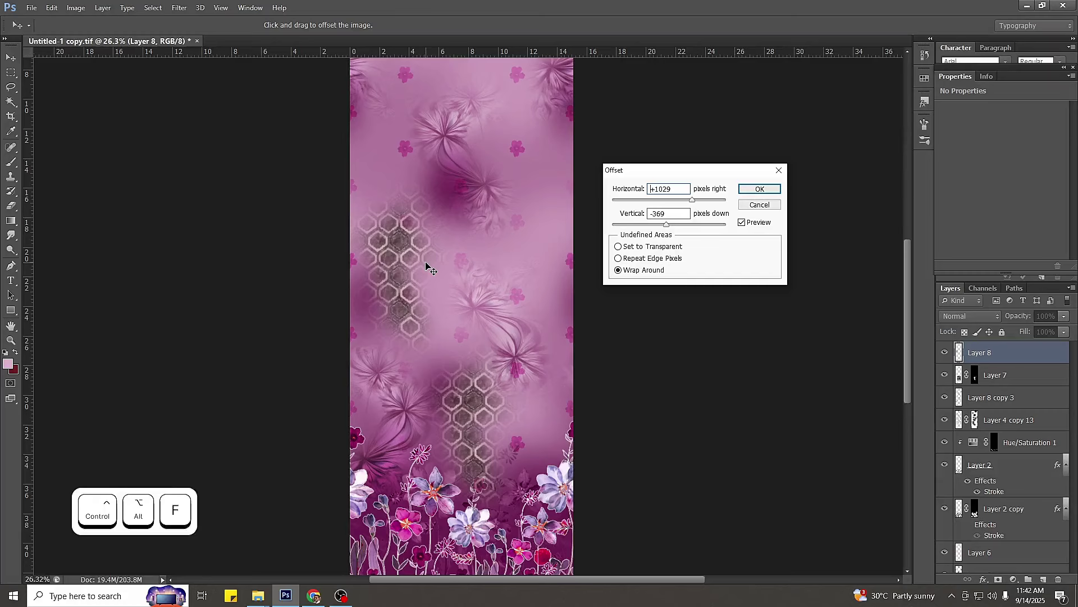
key(Return)
Duplicate the masked hexagon patch above the flowers into the upper part of the canvas, right of centre.
scroll(427, 266, down, 3)
key(v)
click(473, 400)
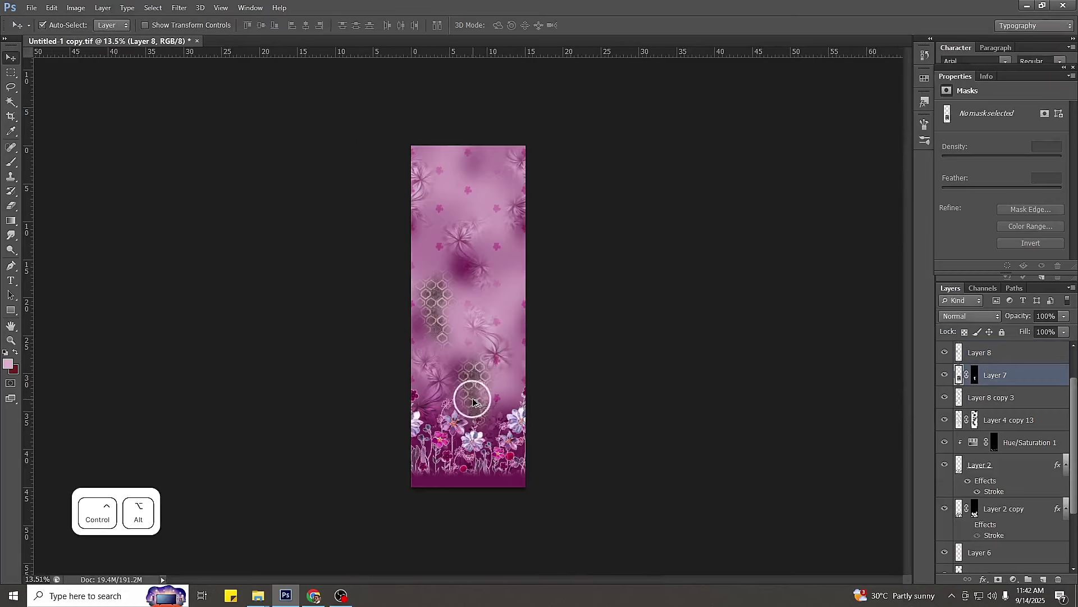
drag(473, 399, 486, 241)
Duplicate Layer 8's hexagon patch and offset the copy to the canvas's upper left, about -37 px horizontally and -1872 px vertically, with Wrap Around.
click(438, 320)
key(ctrl+j)
key(ctrl+alt+f)
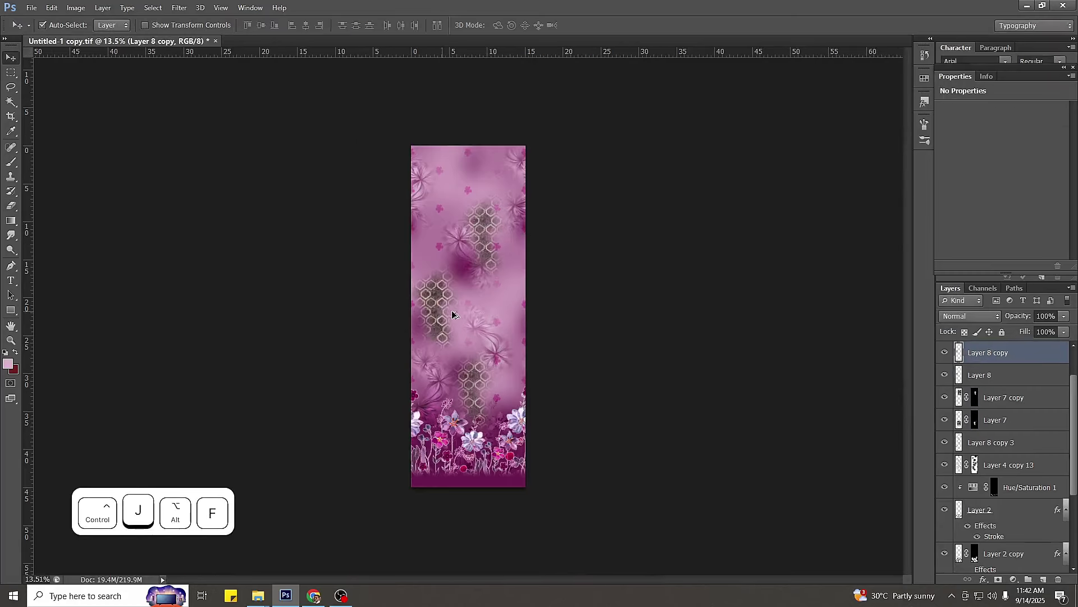
drag(471, 301, 542, 236)
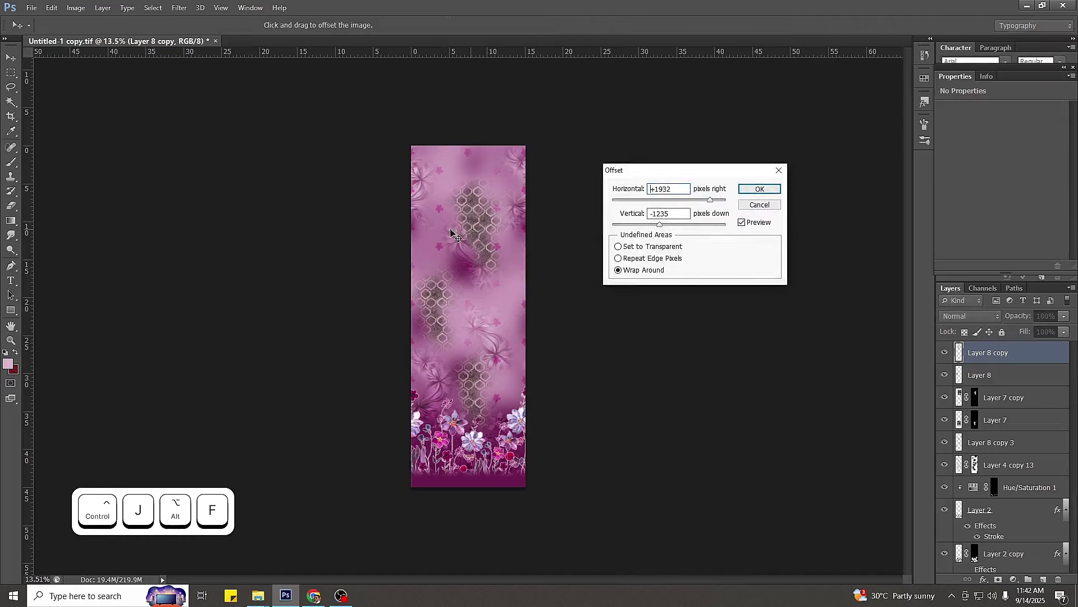
drag(451, 232, 434, 163)
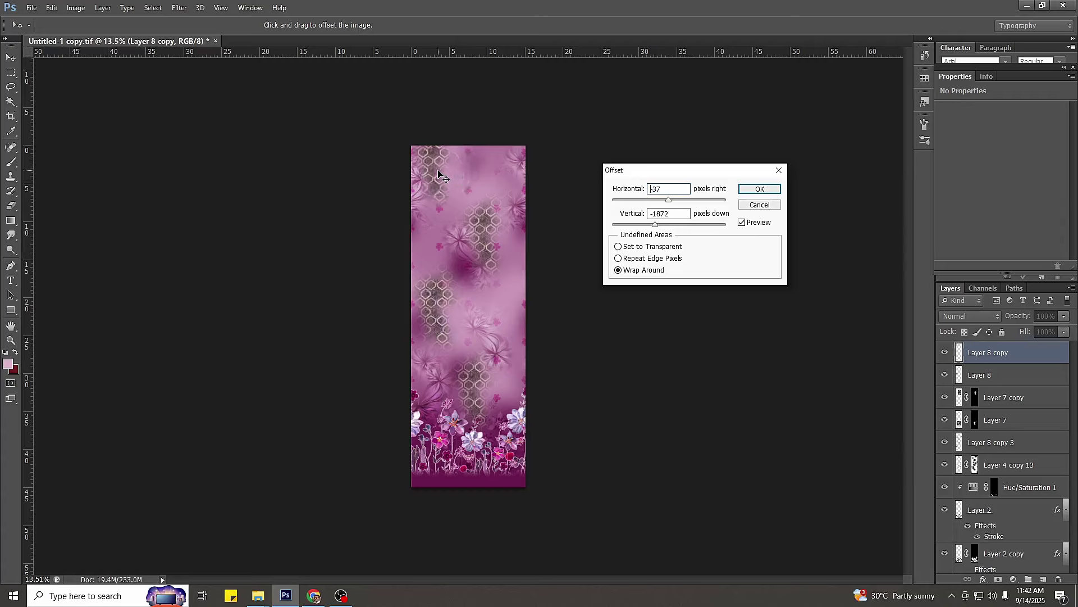
key(Return)
Merge the four hexagon layers, from Layer 7 through Layer 8 copy, into one layer.
click(491, 247)
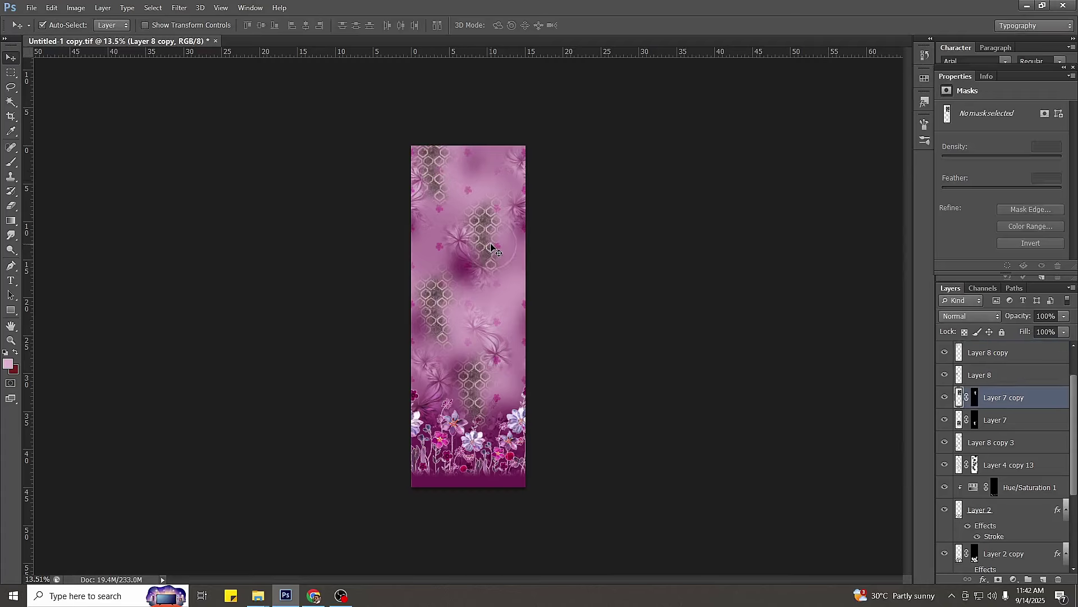
ctrl+click(452, 251)
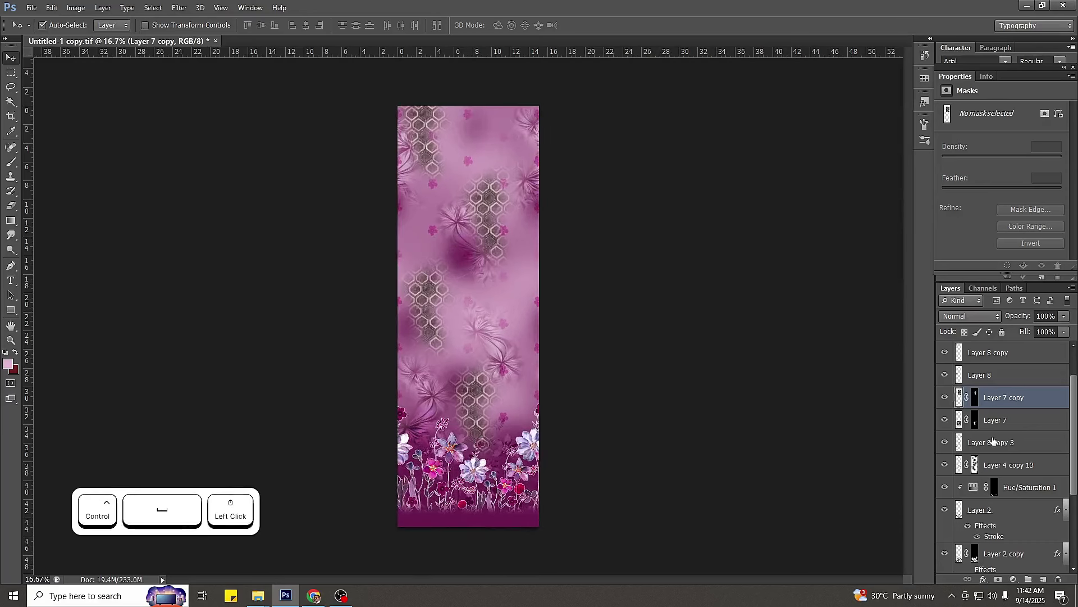
click(1002, 421)
scroll(1031, 403, up, 2)
shift+click(1013, 404)
key(ctrl+e)
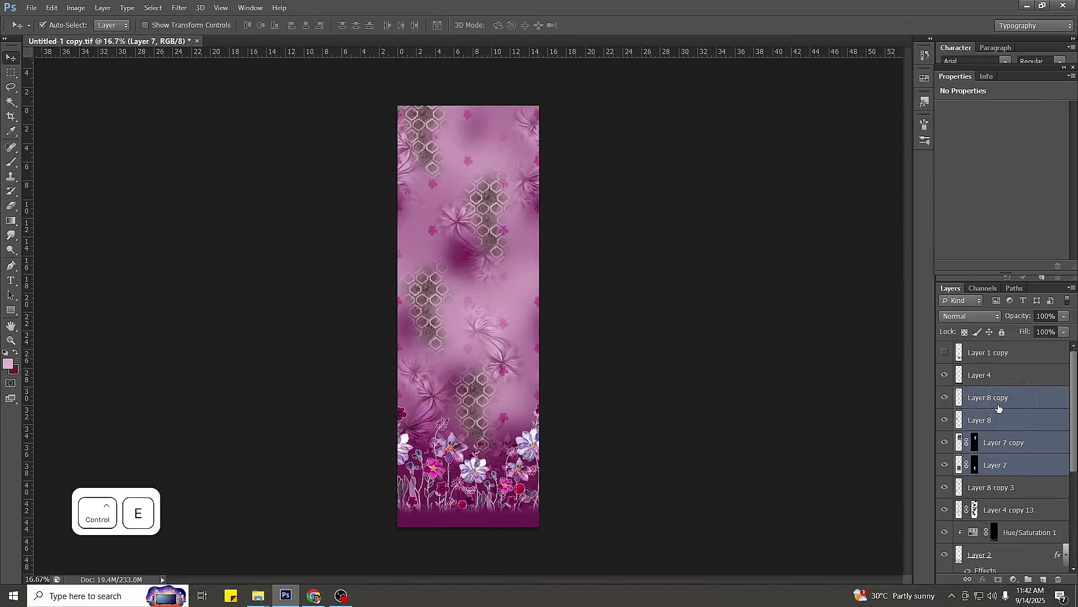
click(945, 398)
key(s)
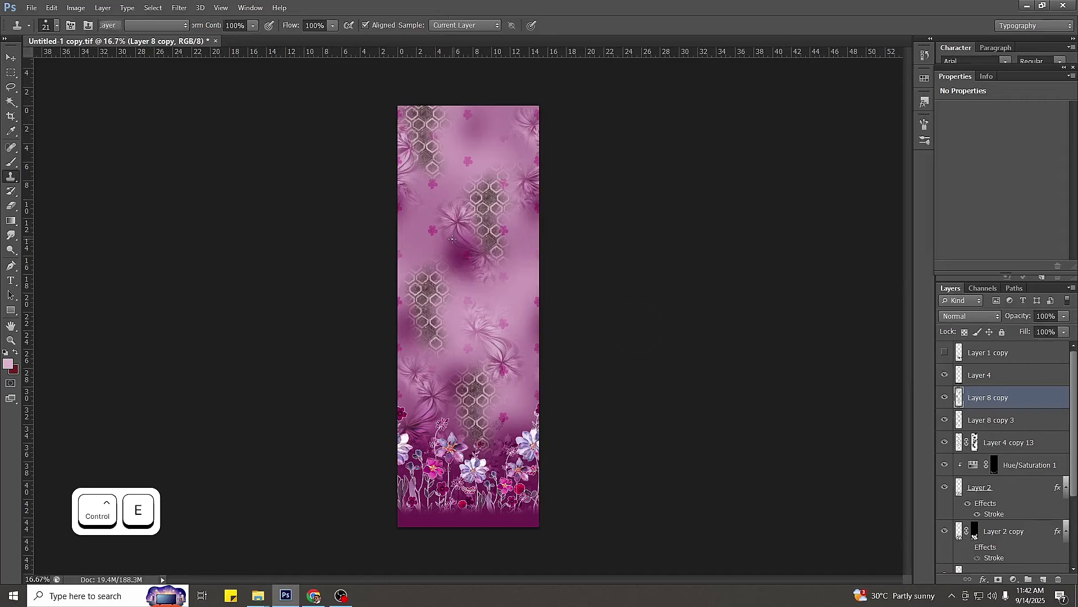
key(ctrl+alt+d)
key(Return)
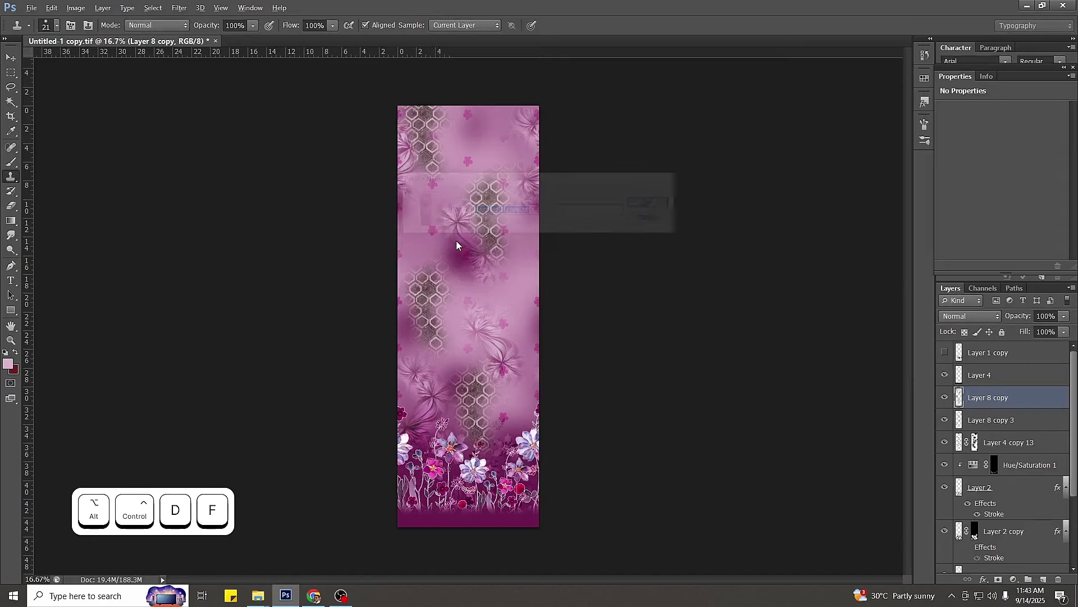
key(ctrl+alt+c)
key(Escape)
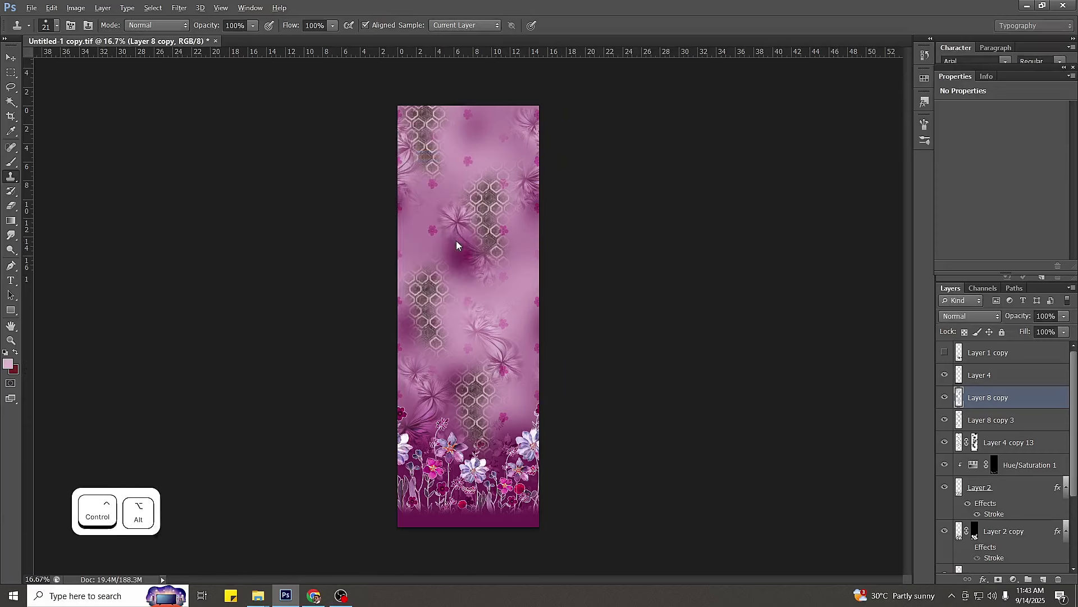
Offset the merged hexagon layer by about -563 px horizontally and 0 px vertically with Wrap Around.
key(ctrl+alt+f)
text(0)
key(Tab)
text(0)
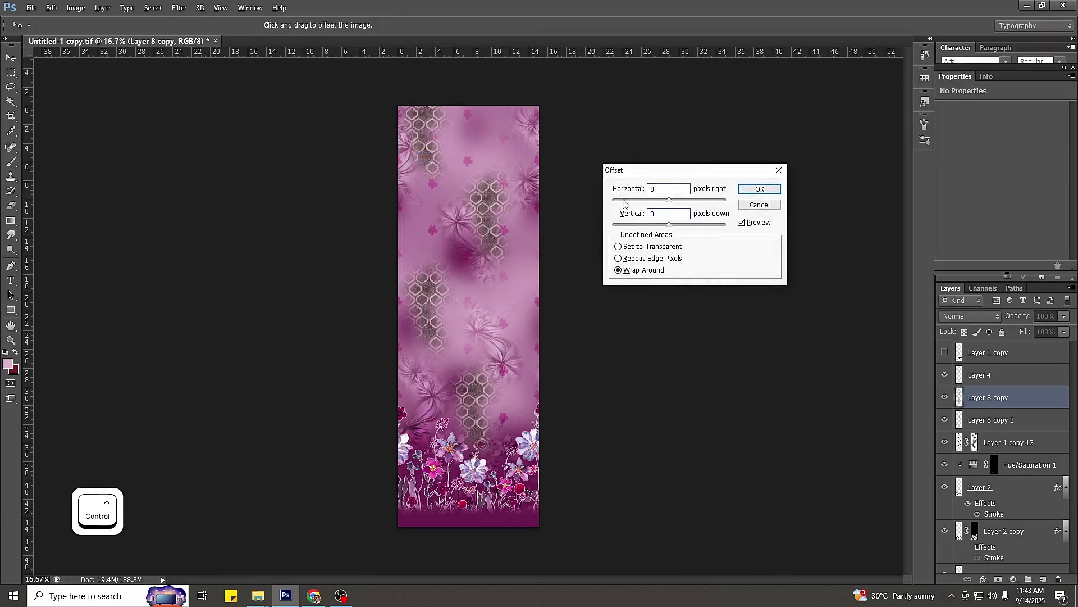
drag(481, 272, 456, 272)
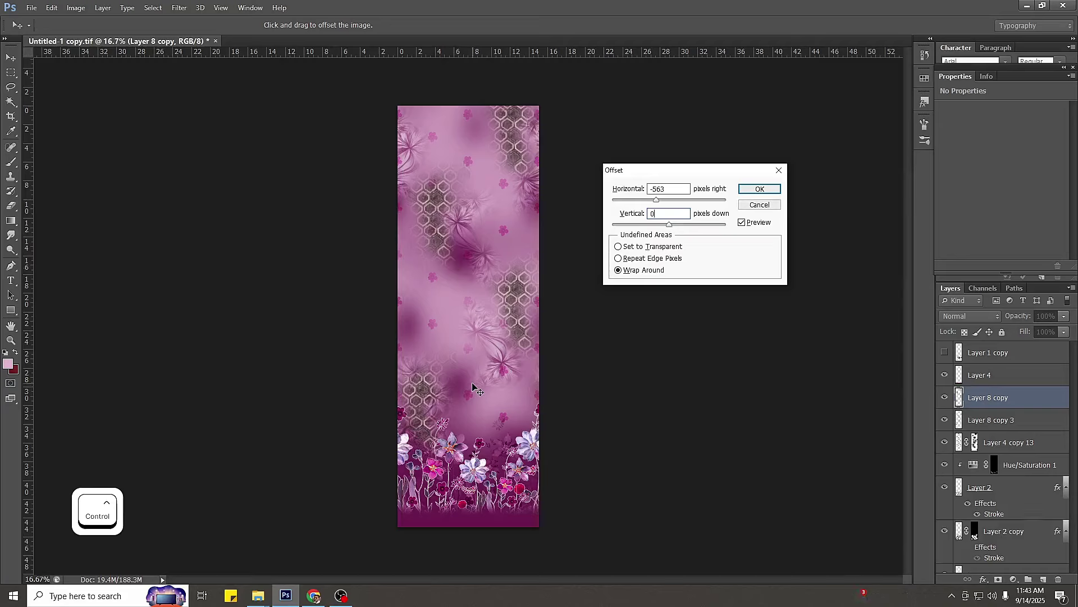
key(Return)
Clone hexagons with the Clone Stamp at size 717 into the gaps below the canvas's middle and just above the flowers.
key(e)
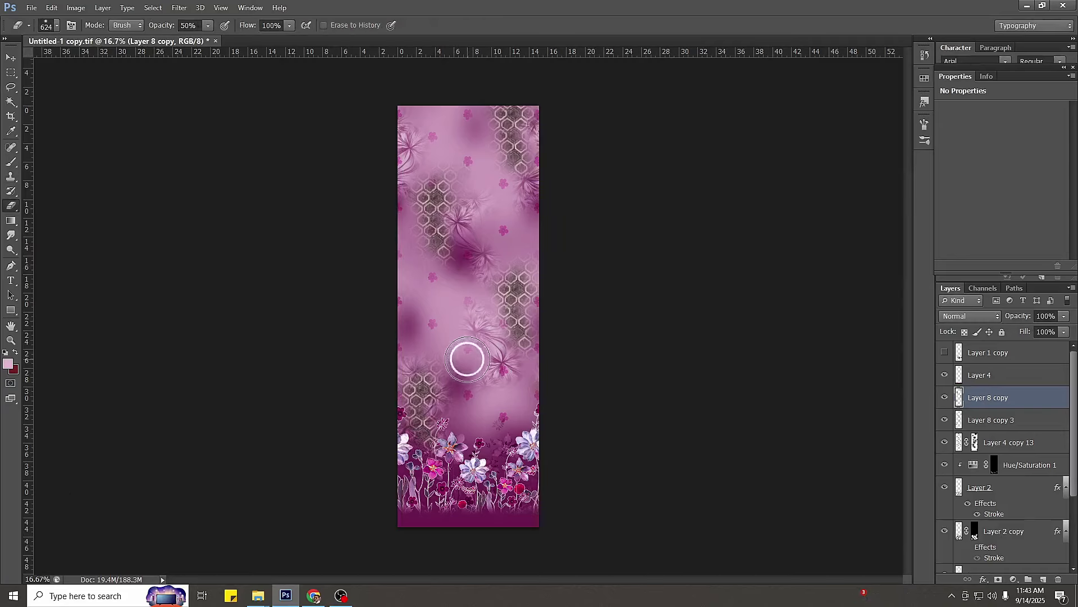
key(s)
alt+right_click(487, 214)
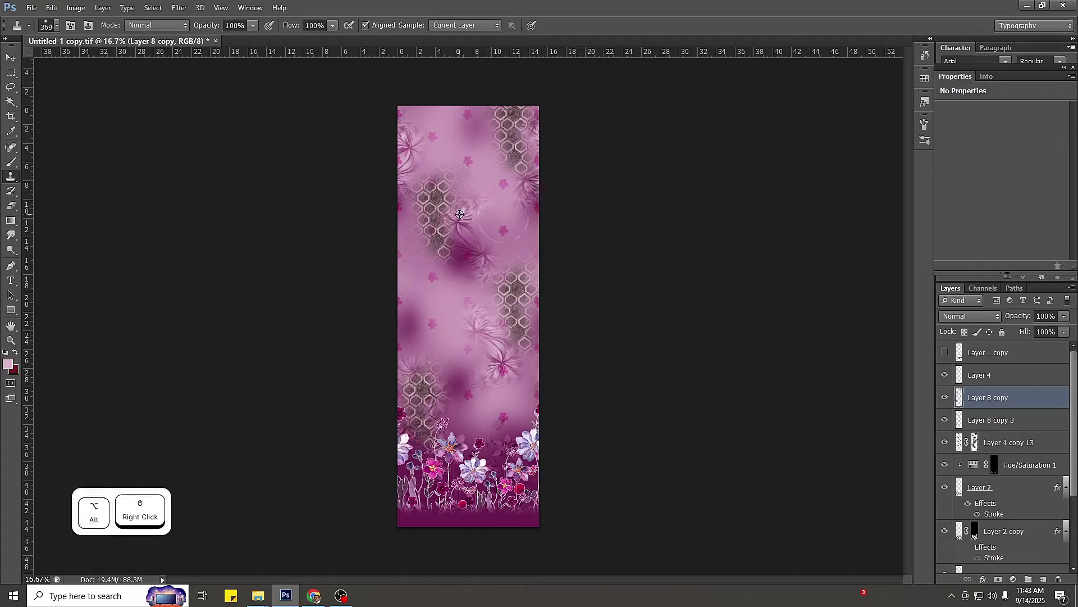
alt+click(444, 202)
alt+right_click(434, 216)
mouse_move(464, 346)
mouse_down()
mouse_move(463, 329)
mouse_move(458, 343)
mouse_up()
alt+click(438, 190)
drag(489, 414, 495, 429)
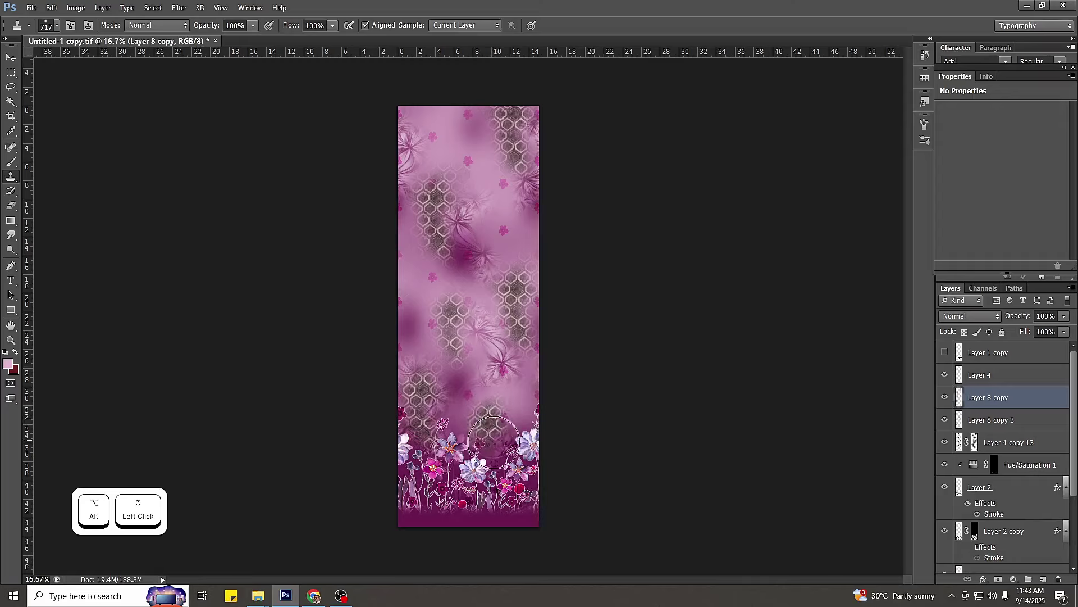
Clone more hexagons into the gap at the canvas's top edge and beside the dark spot near the middle.
alt+click(463, 247)
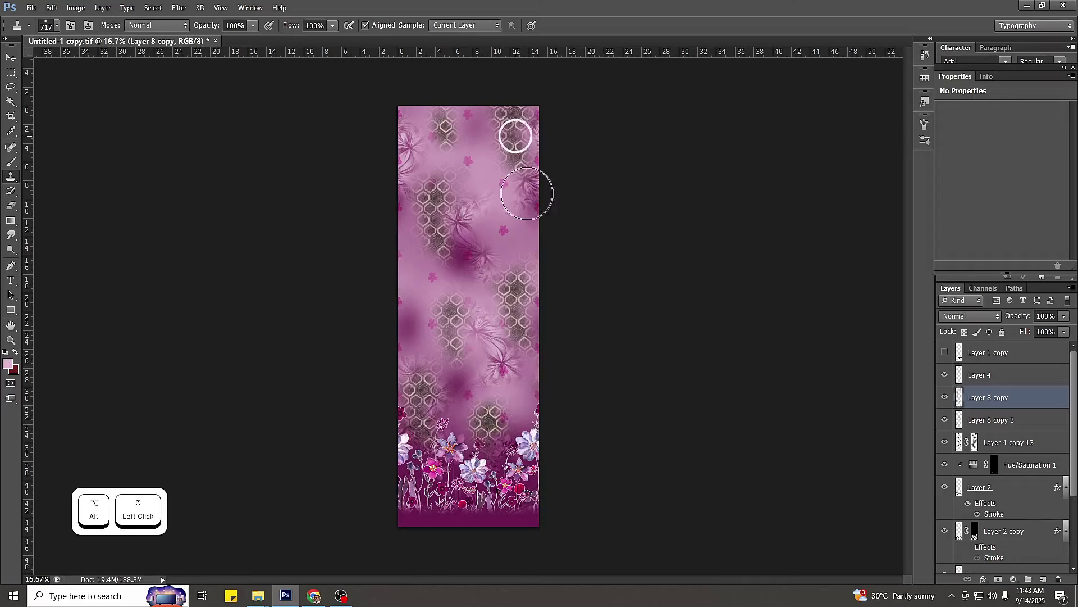
alt+click(459, 248)
click(483, 257)
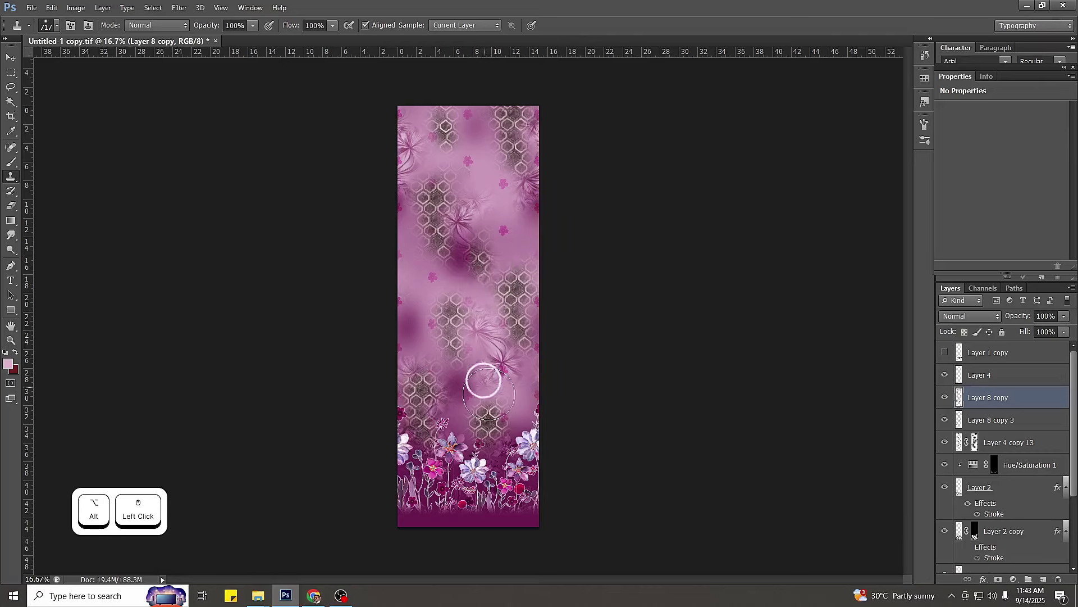
Offset the hexagon layer by about +455 px horizontally and 0 px vertically with Wrap Around.
key(ctrl+alt+f)
text(0)
key(Tab)
text(0)
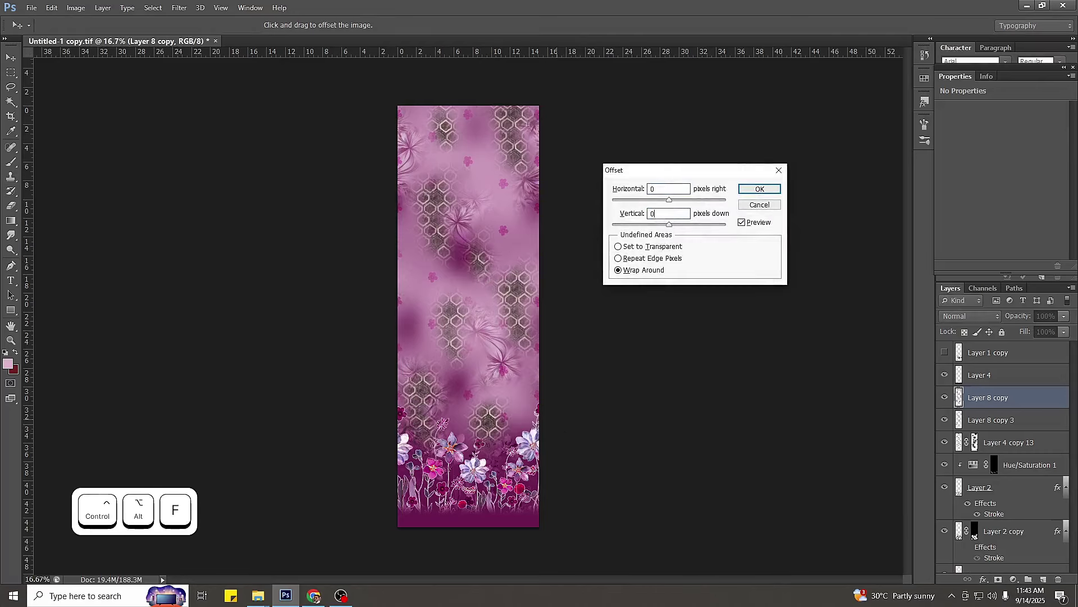
key(Return)
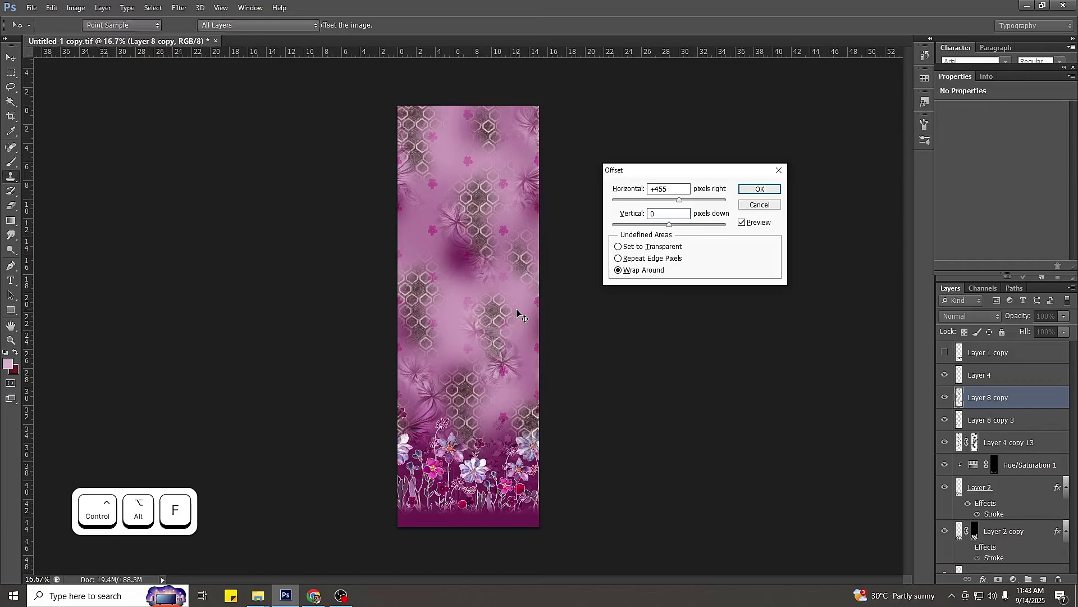
Clone a hexagon cluster over the fractal motif left of the upper central patch.
alt+click(468, 330)
click(443, 227)
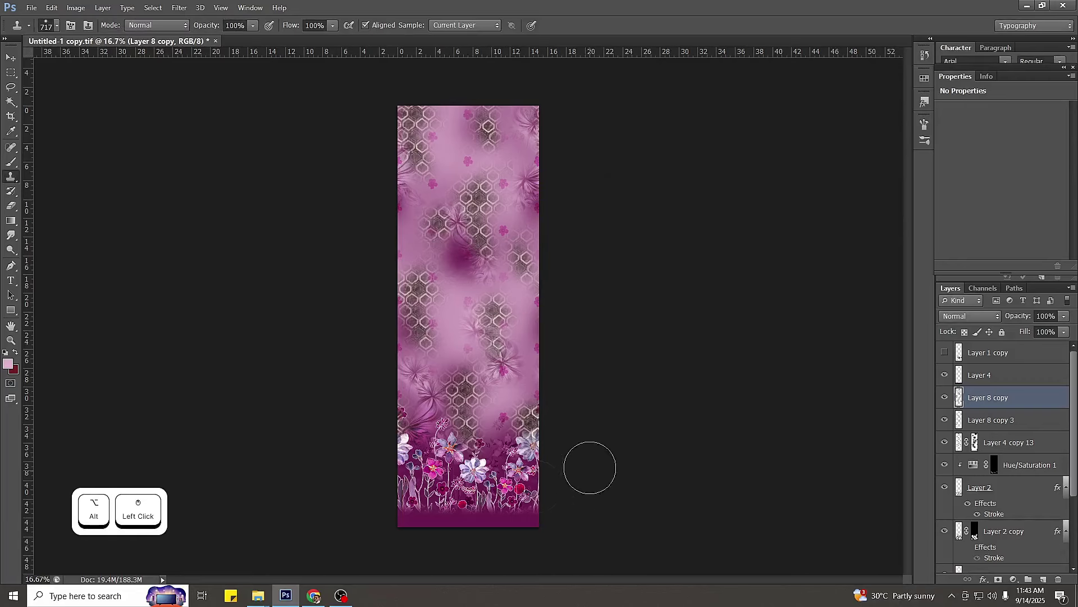
alt+click(494, 340)
click(464, 331)
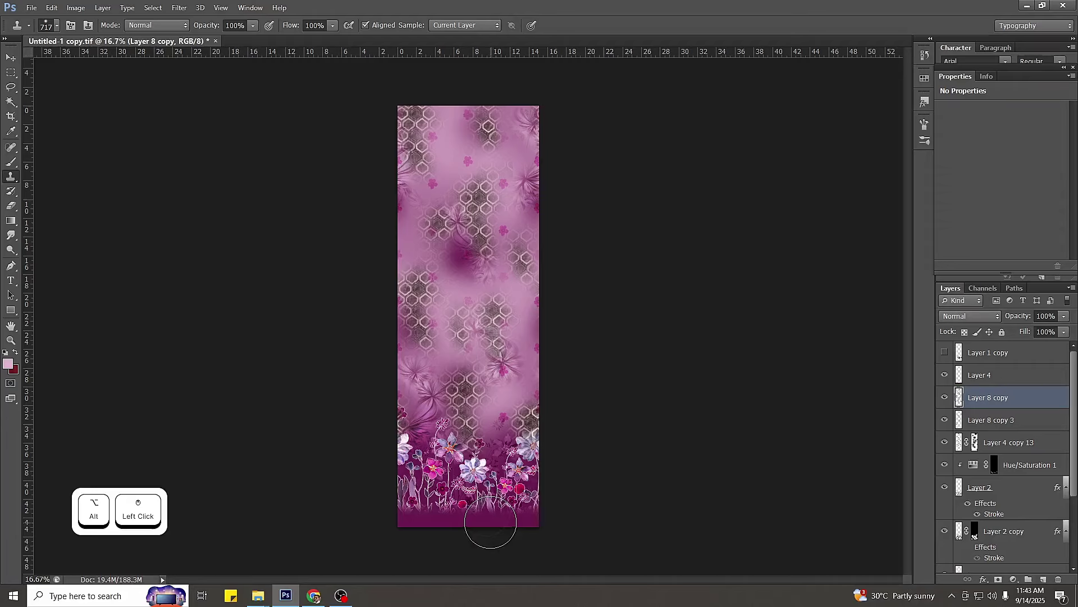
key(ctrl+alt+z)
Clone hexagons between the two middle patches and resample the texture for a faint cluster near the upper left patch.
alt+right_click(481, 380)
alt+click(481, 380)
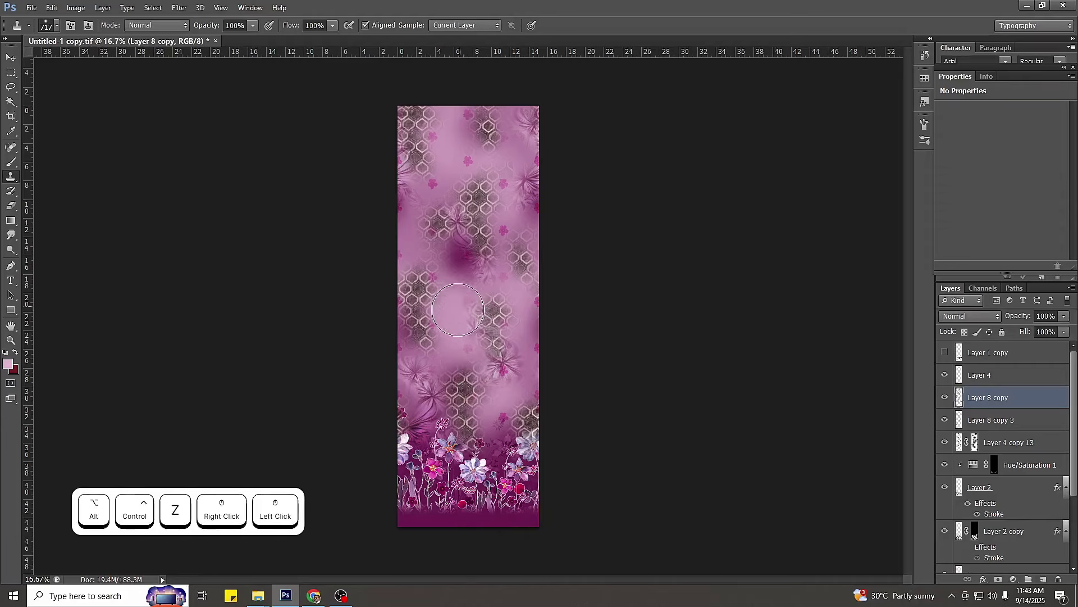
click(458, 309)
alt+click(483, 445)
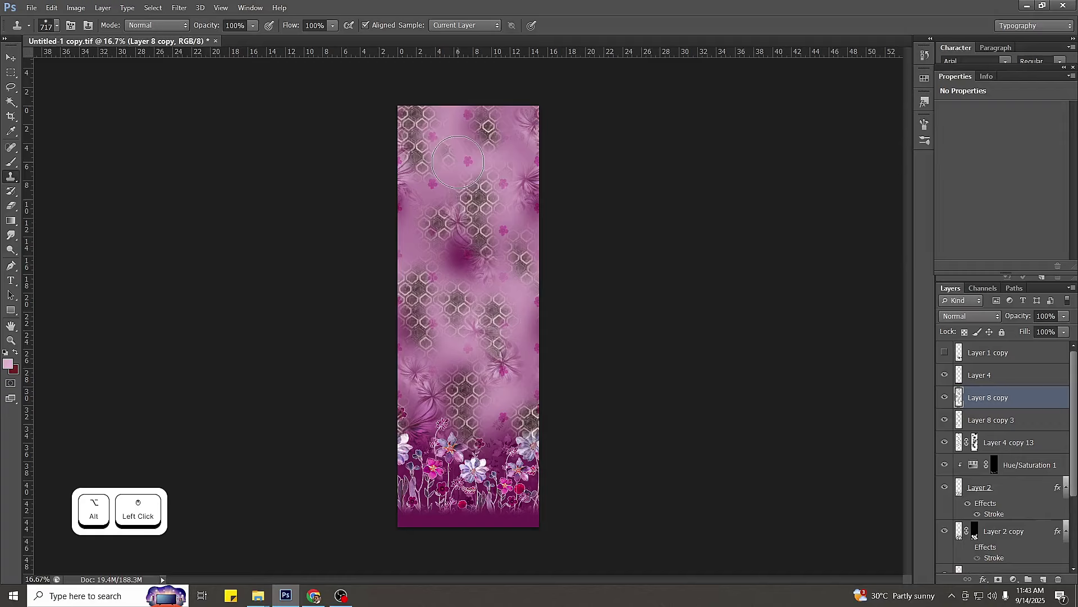
Set the hexagon layer's blend mode to Overlay and brighten its midtones with Levels.
click(977, 316)
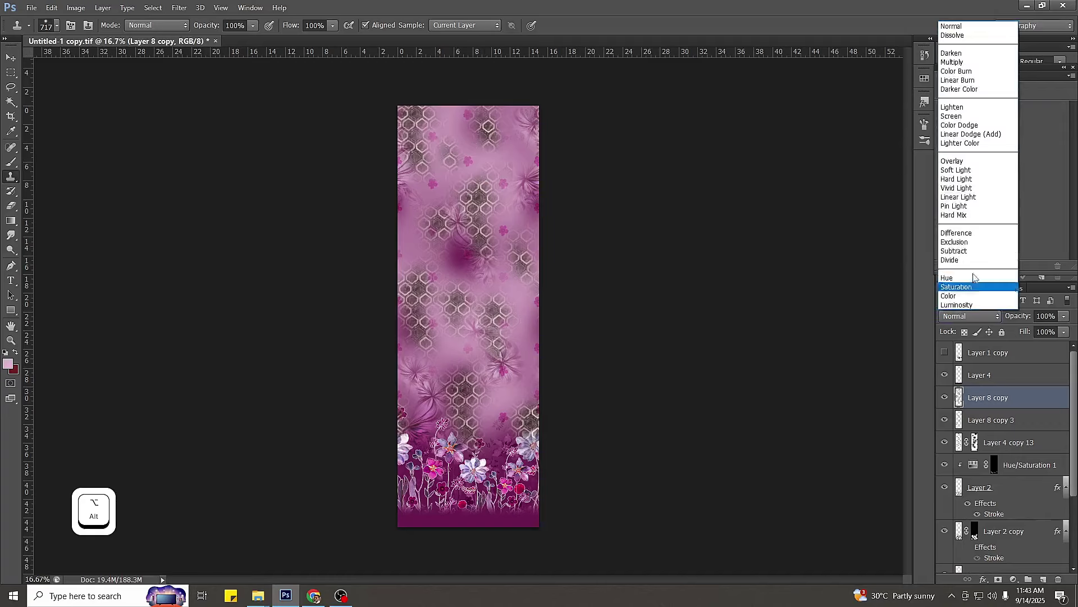
click(950, 161)
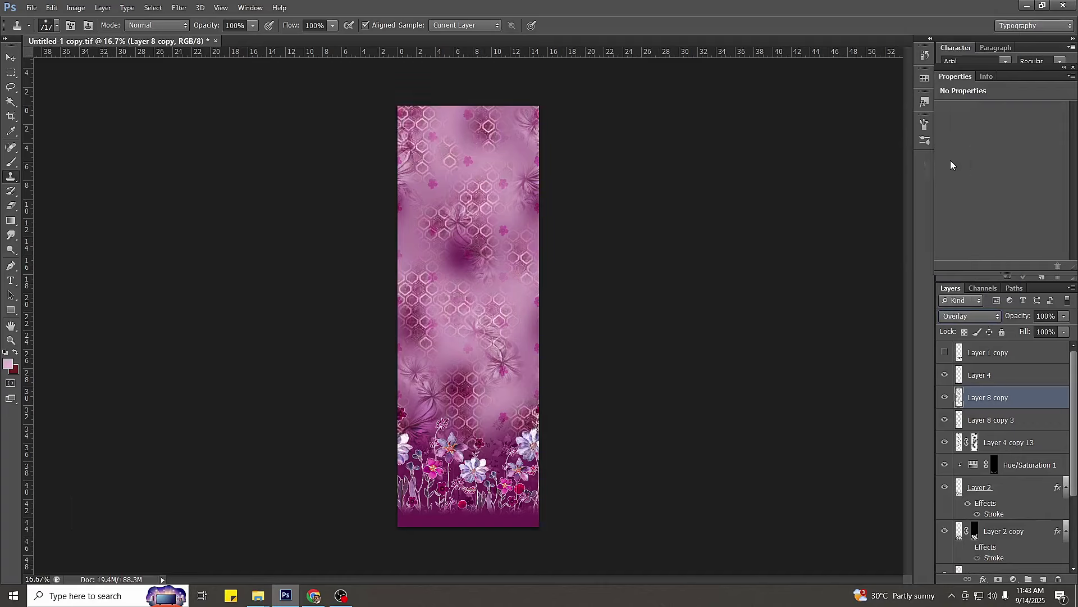
key(ctrl+l)
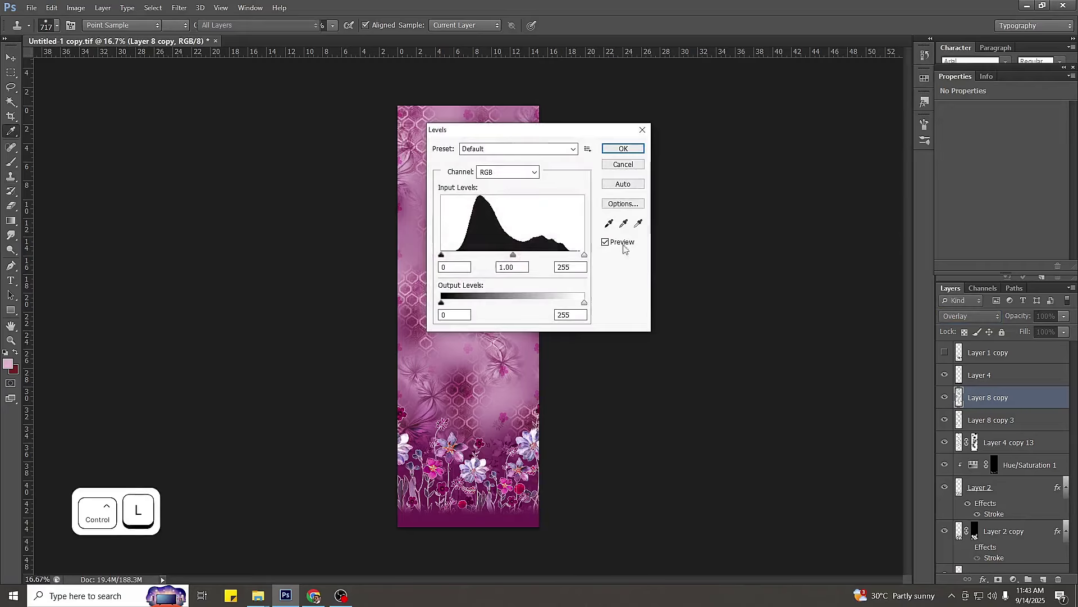
drag(513, 255, 501, 256)
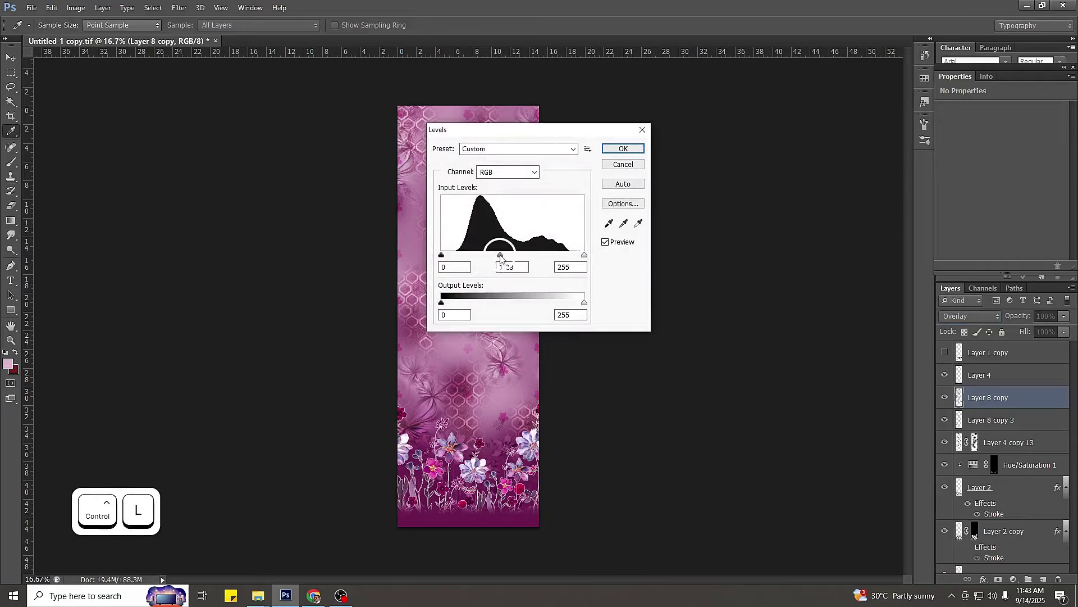
click(614, 151)
Examine the blended hexagon texture up close, around the flowers and across the whole design.
drag(457, 363, 478, 376)
ctrl+right_click(478, 375)
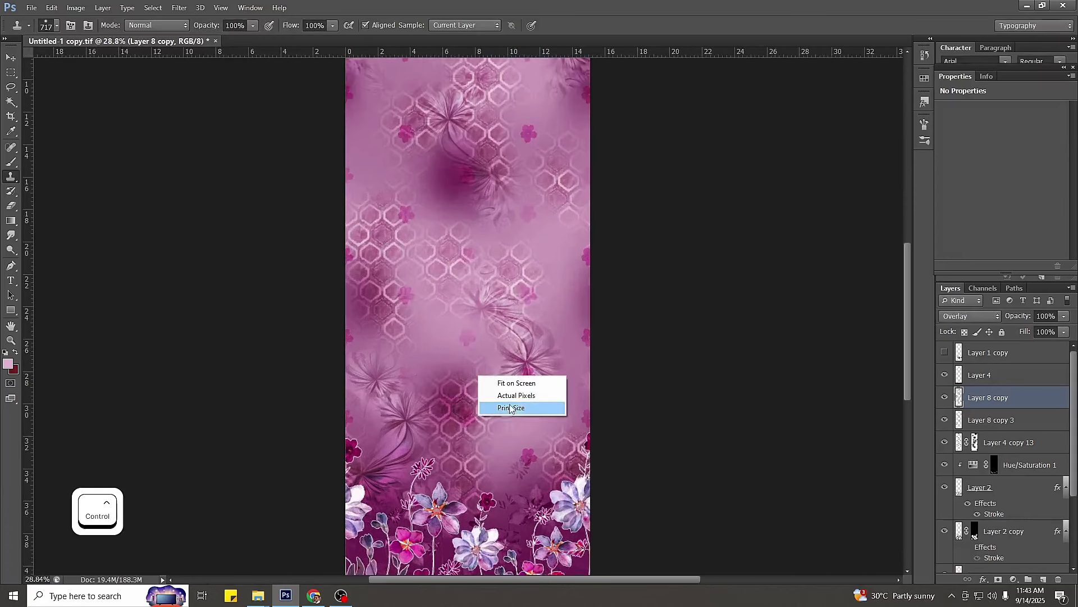
click(511, 408)
drag(504, 411, 562, 567)
drag(546, 121, 581, 480)
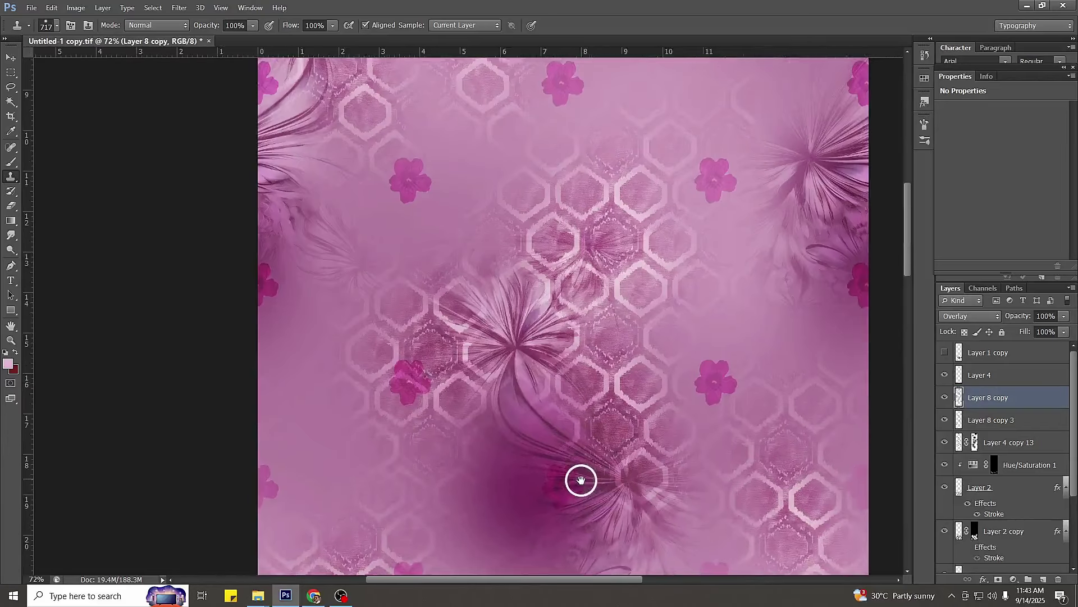
drag(587, 221, 592, 264)
key(ctrl+0)
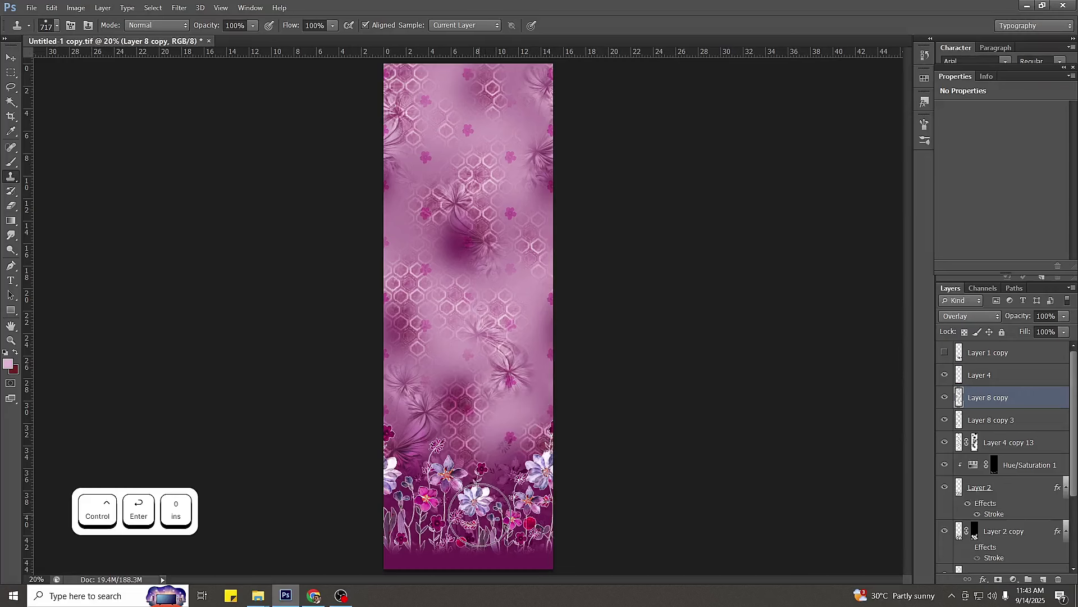
scroll(486, 515, up, 5)
drag(495, 497, 523, 398)
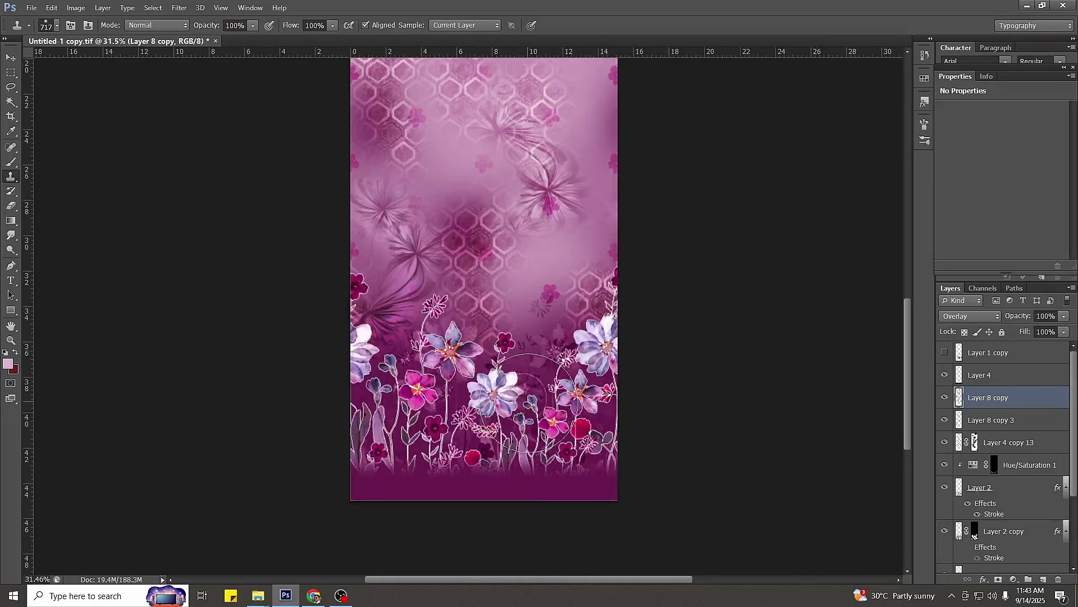
scroll(528, 403, down, 3)
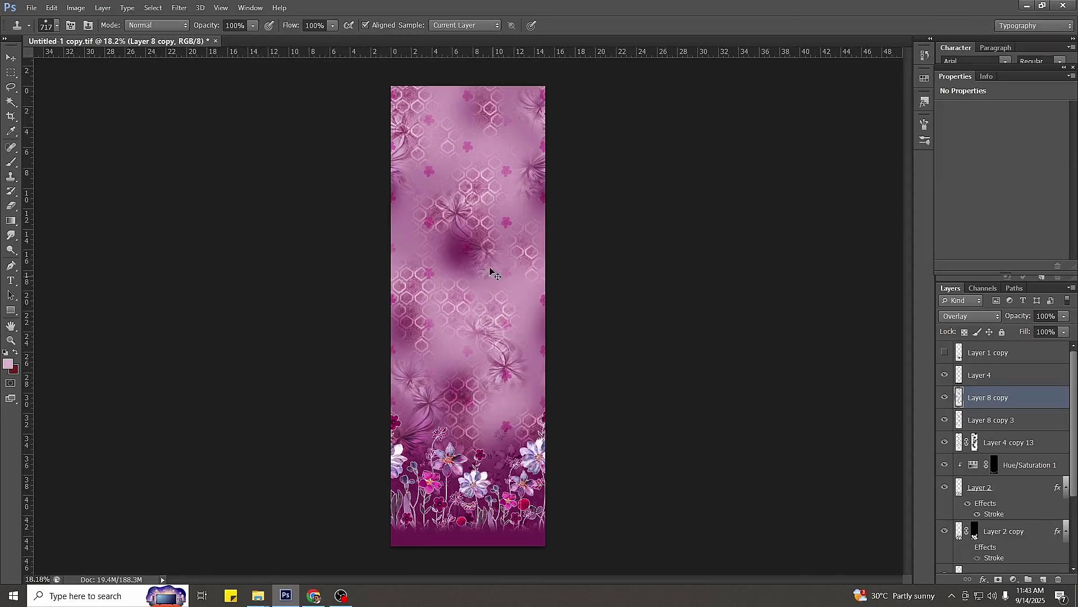
Check the small scattered flowers' layer visibility and reduce the dark shading on Layer 5 to 65% fill.
key(v)
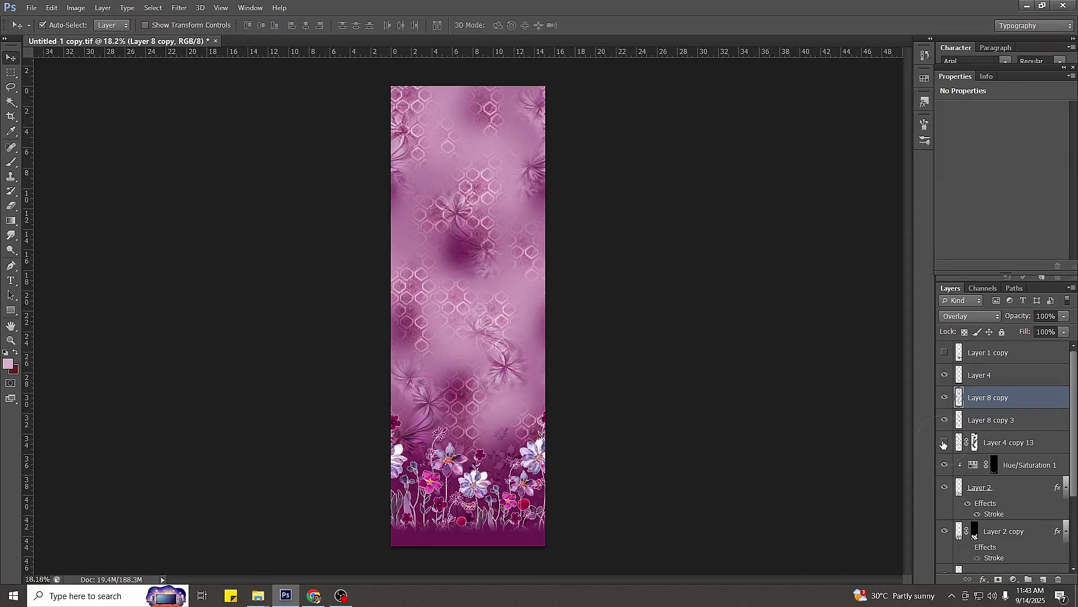
scroll(975, 495, down, 3)
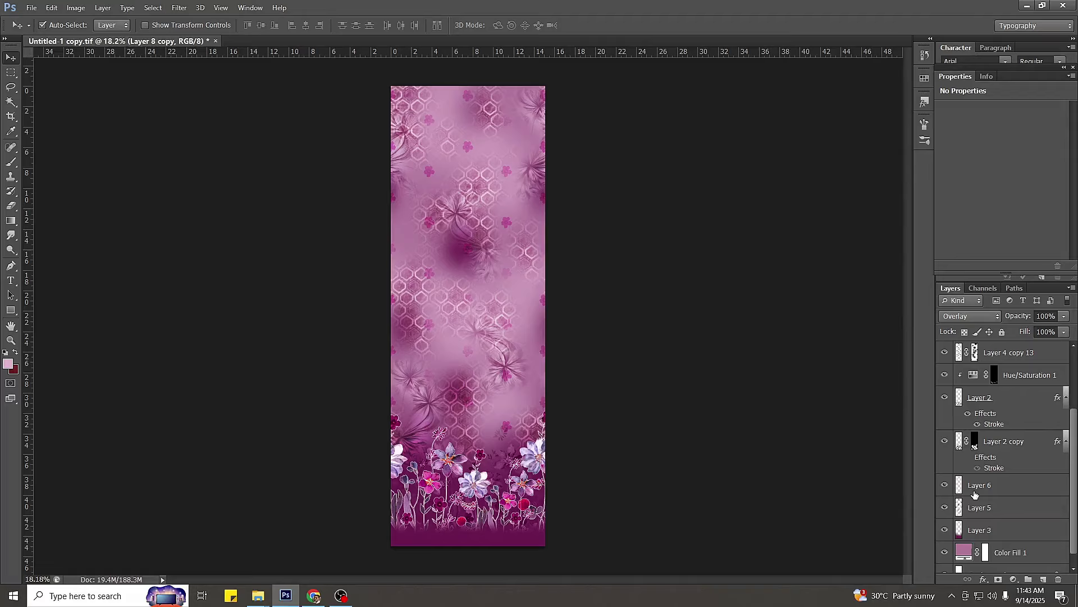
click(945, 510)
click(1000, 509)
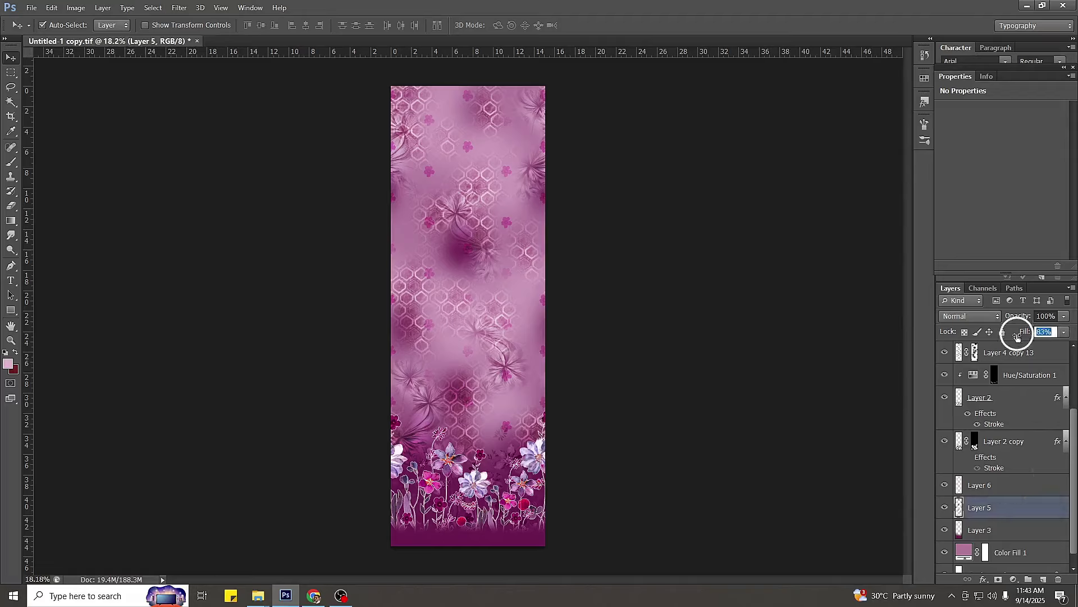
drag(1009, 338, 1006, 339)
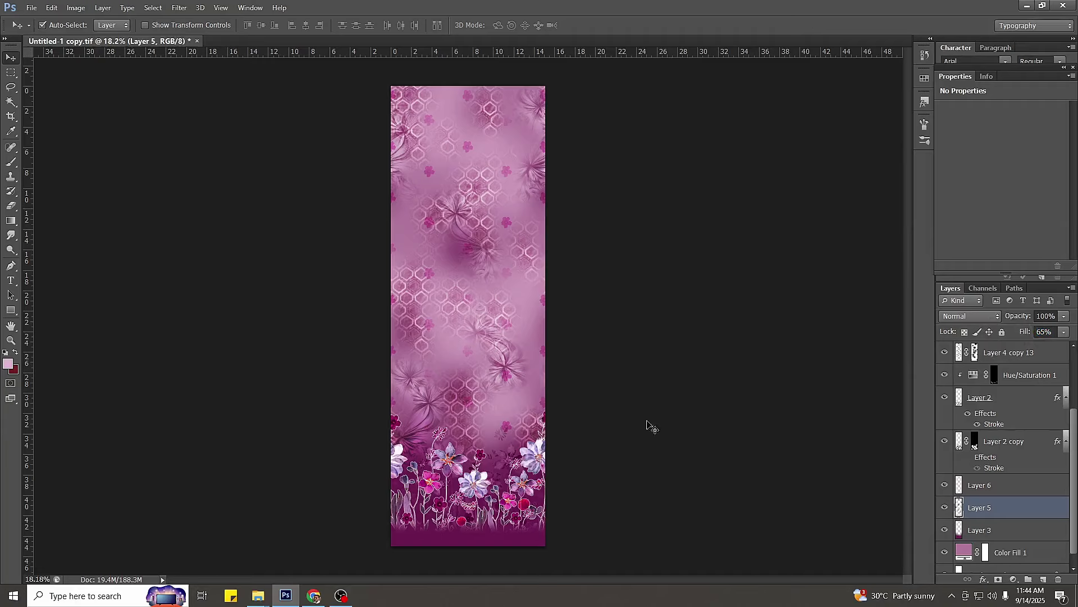
Set the light shading on Layer 6 to 81% opacity and check the flower border layers.
click(945, 486)
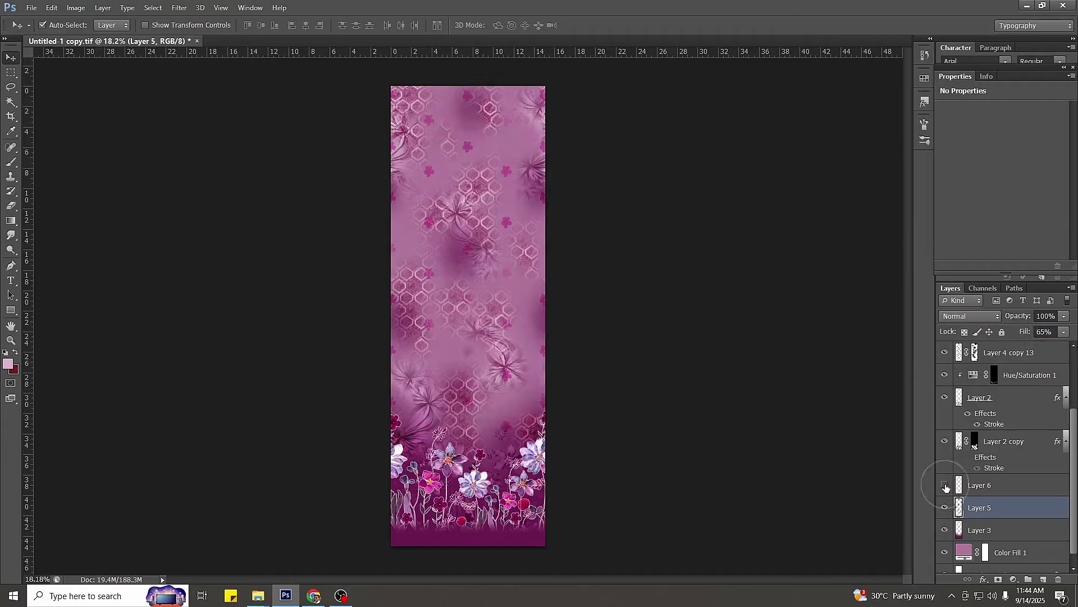
click(983, 485)
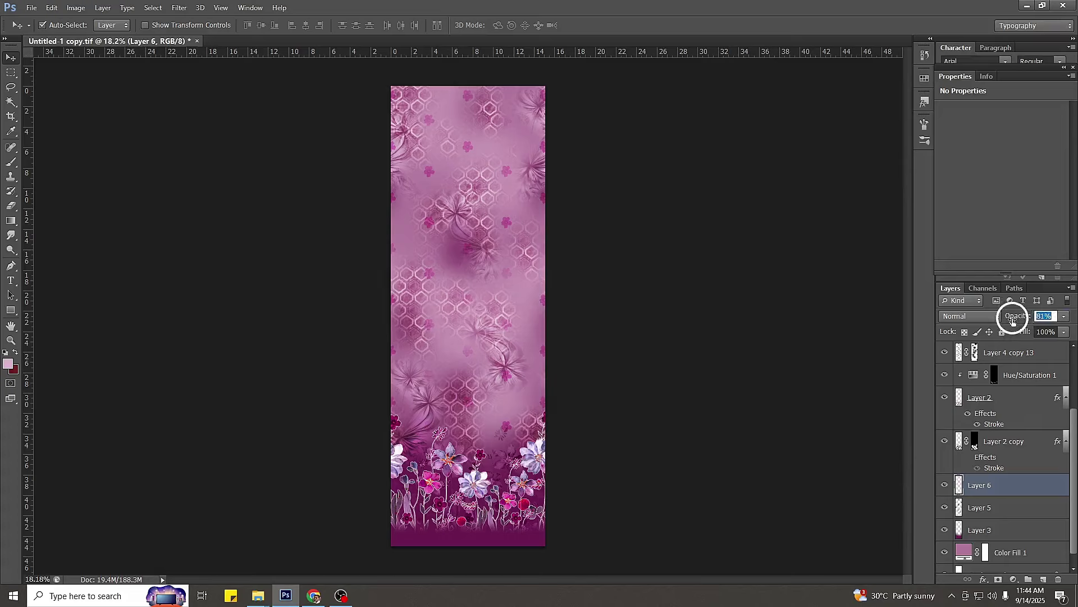
click(983, 444)
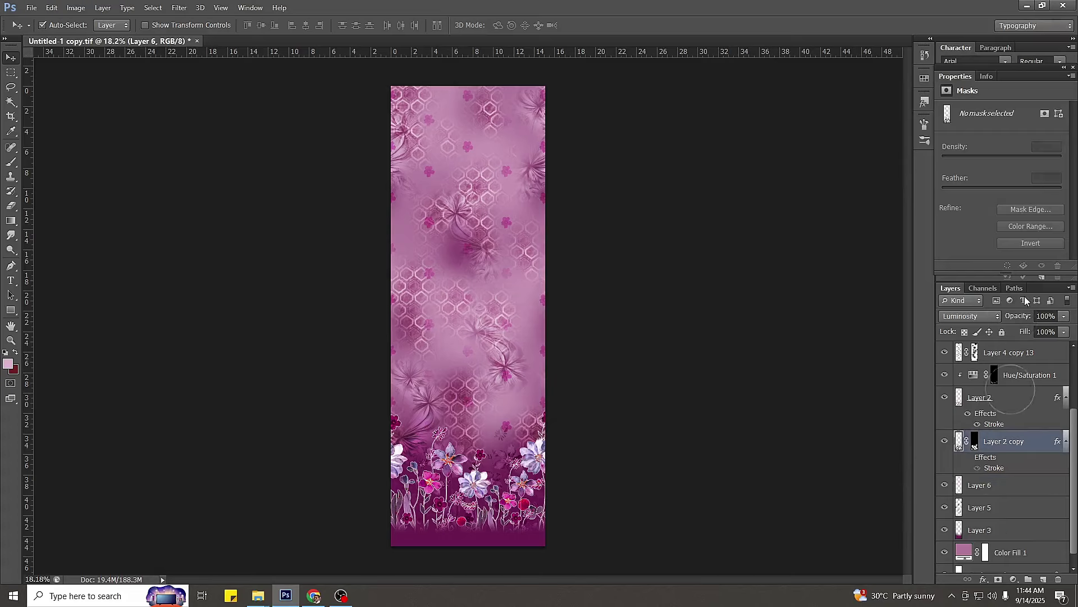
click(944, 398)
click(944, 398)
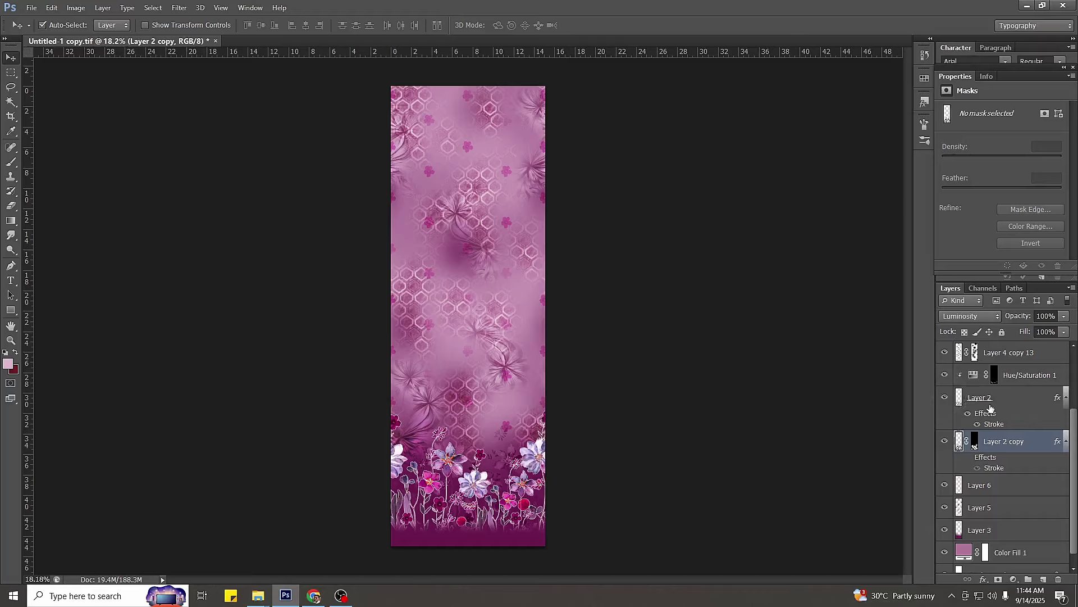
Move Layer 8 copy, Layer 8 copy 3 and Layer 4 copy 13 together beneath Layer 2 copy, directly above Layer 6.
scroll(994, 407, up, 2)
click(1001, 399)
scroll(1002, 398, up, 2)
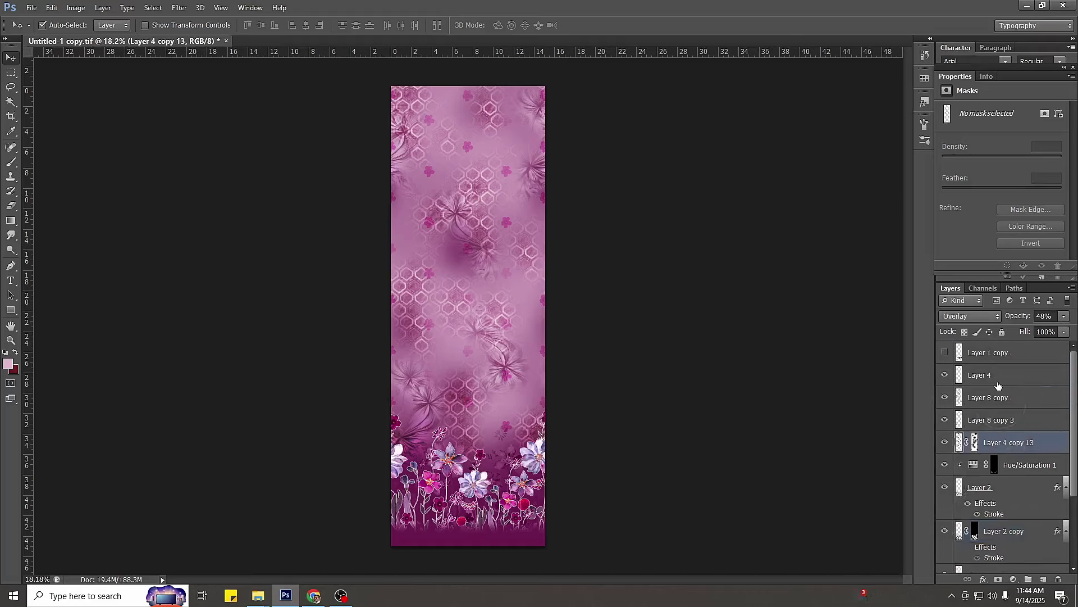
shift+click(997, 397)
drag(997, 397, 1021, 523)
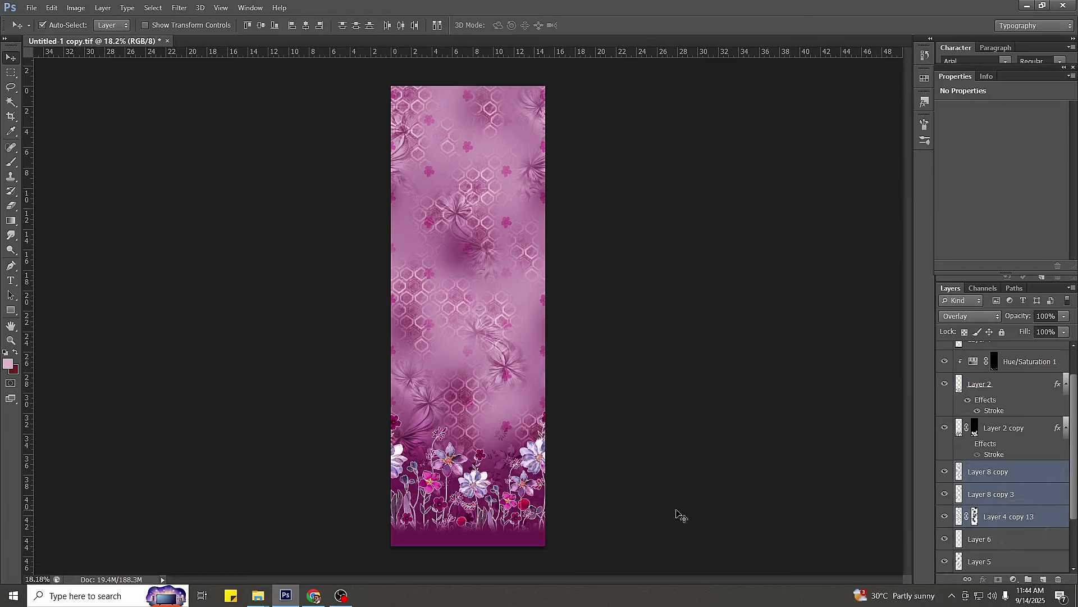
Lower the opacity of Layer 8 copy and Layer 8 copy 3, and set Layer 4 copy 13 to 55% opacity.
click(1004, 472)
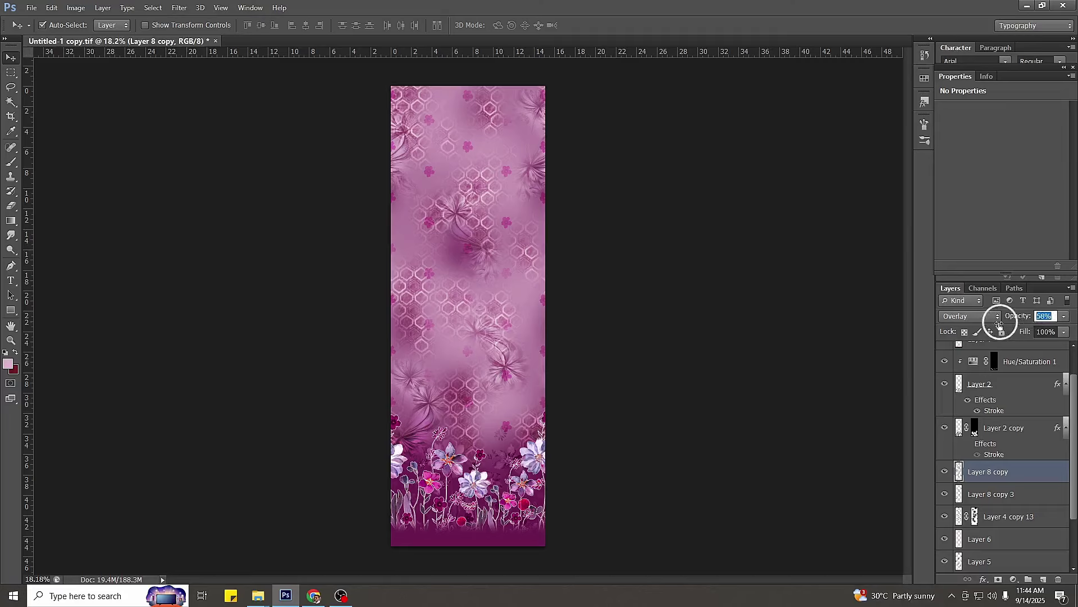
click(997, 487)
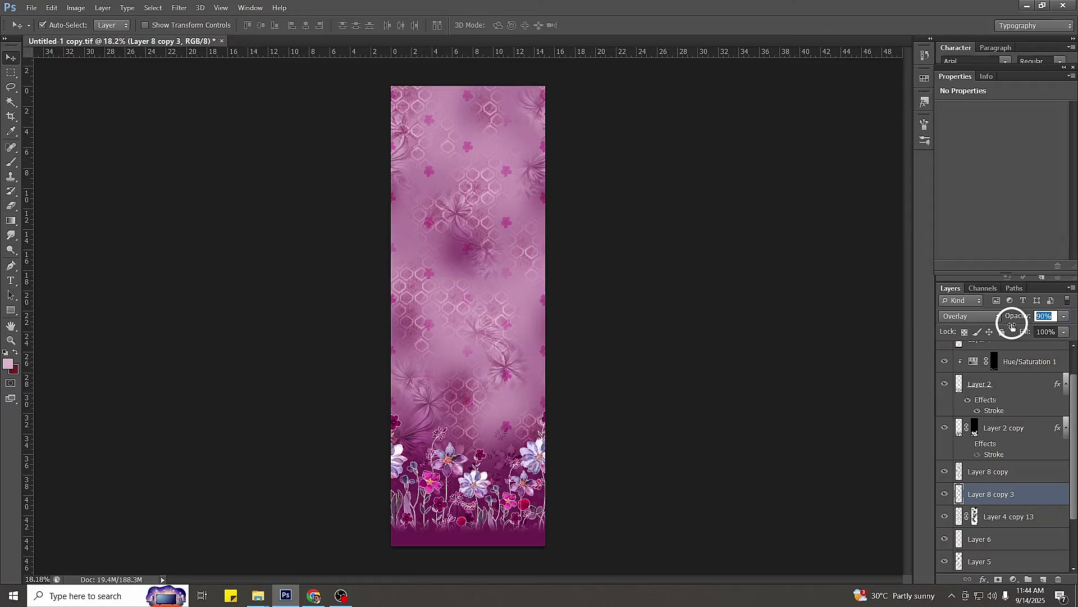
click(1002, 514)
drag(1018, 318, 1004, 319)
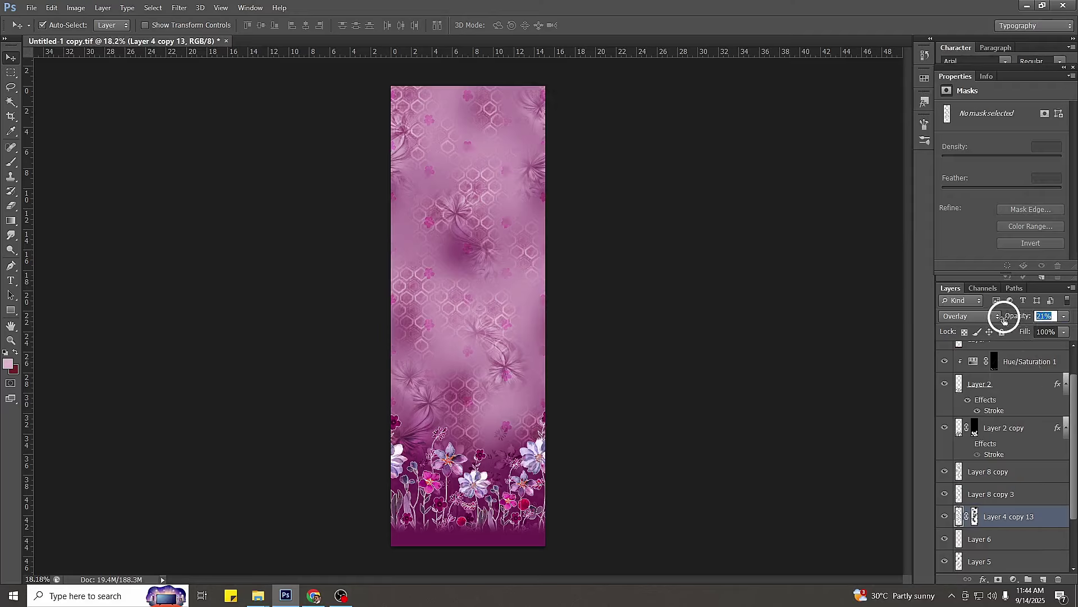
Compare the design with and without Layer 6, and examine the blended motifs up close and as a whole.
scroll(1018, 484, down, 2)
click(1006, 494)
click(944, 495)
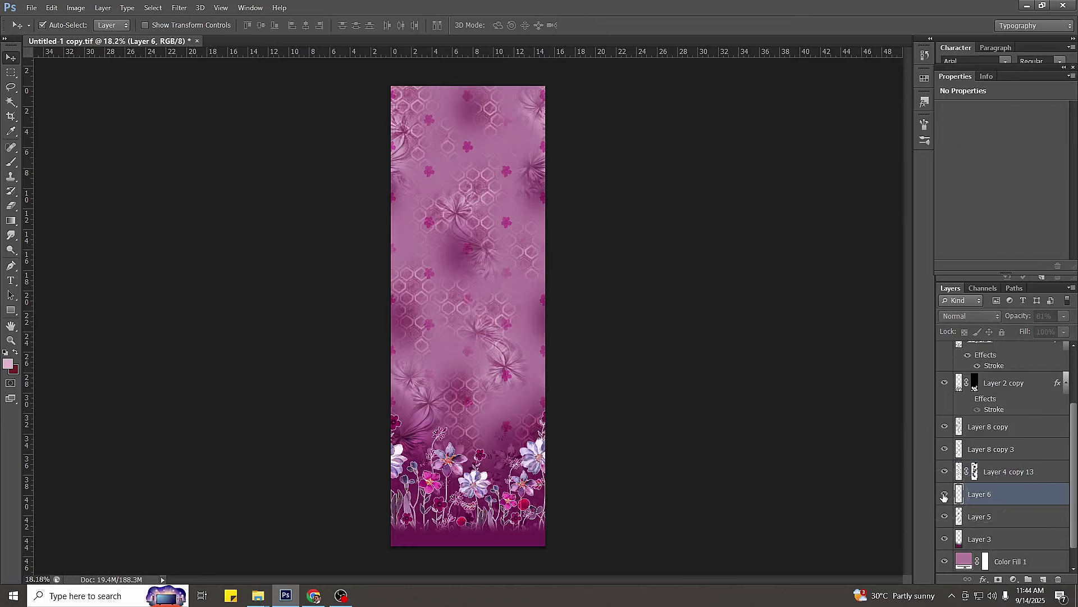
click(945, 494)
scroll(463, 415, up, 2)
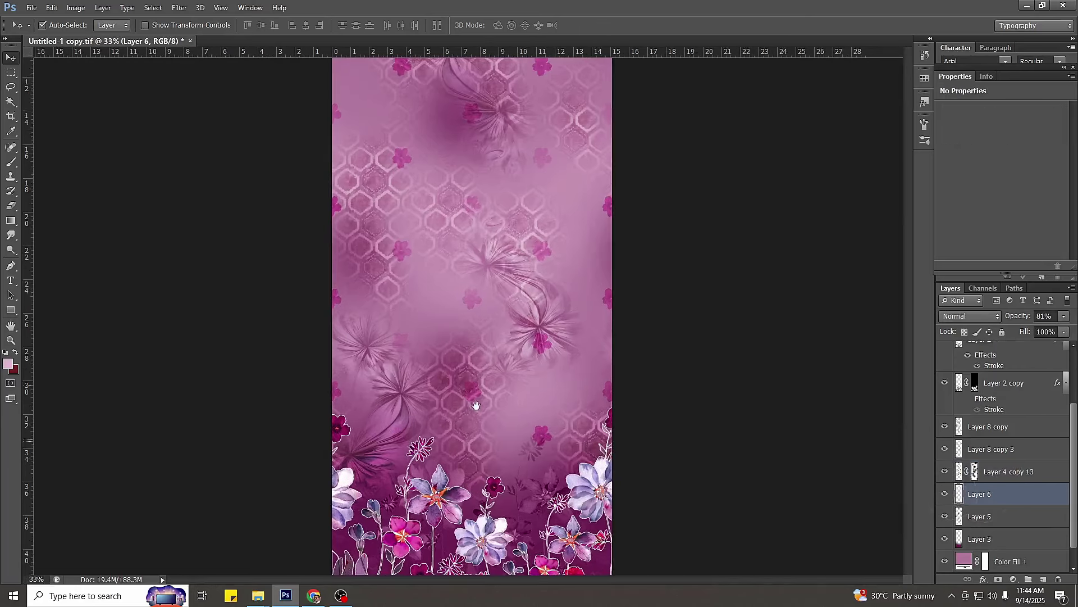
right_click(517, 448)
click(515, 438)
drag(563, 275, 585, 441)
key(ctrl+Return)
key(ctrl+0)
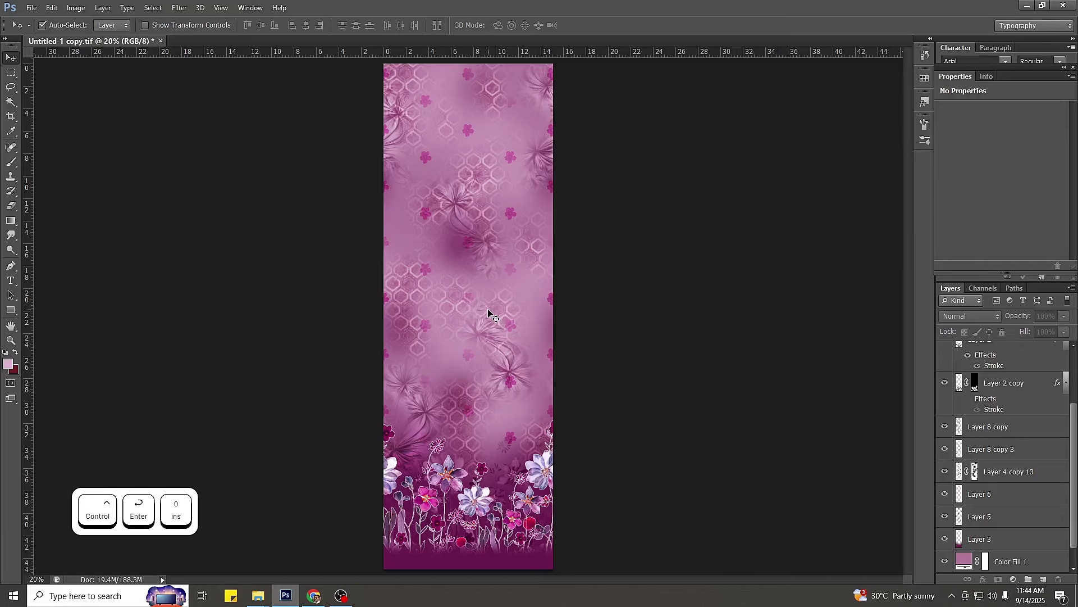
scroll(488, 312, down, 1)
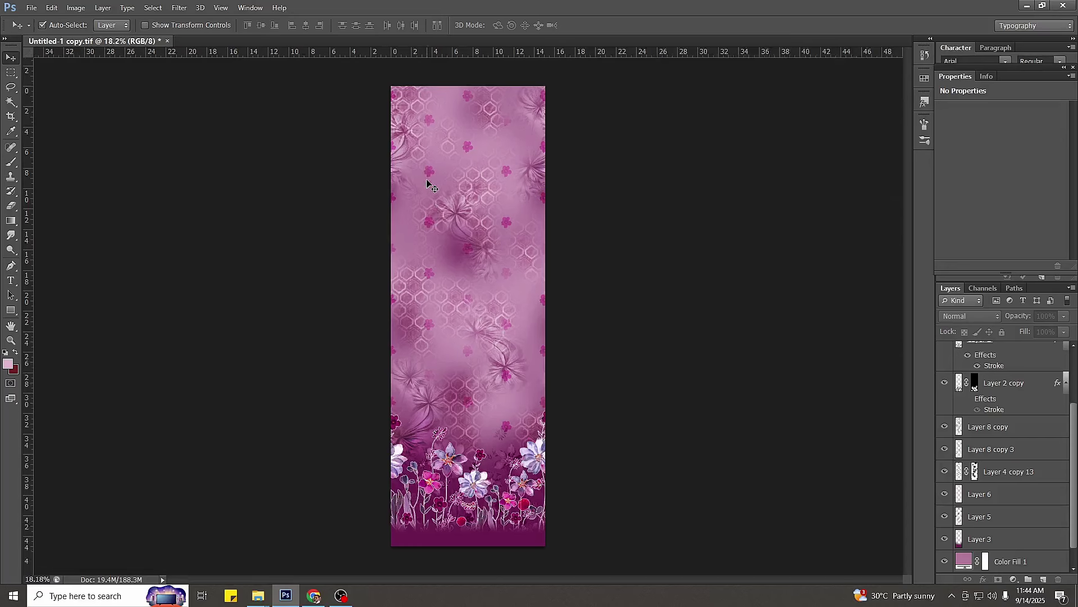
Desaturate the small scattered flowers on Layer 4 copy 13 with Hue/Saturation, setting saturation to -68 and lightness to 0.
scroll(438, 174, up, 10)
click(1066, 471)
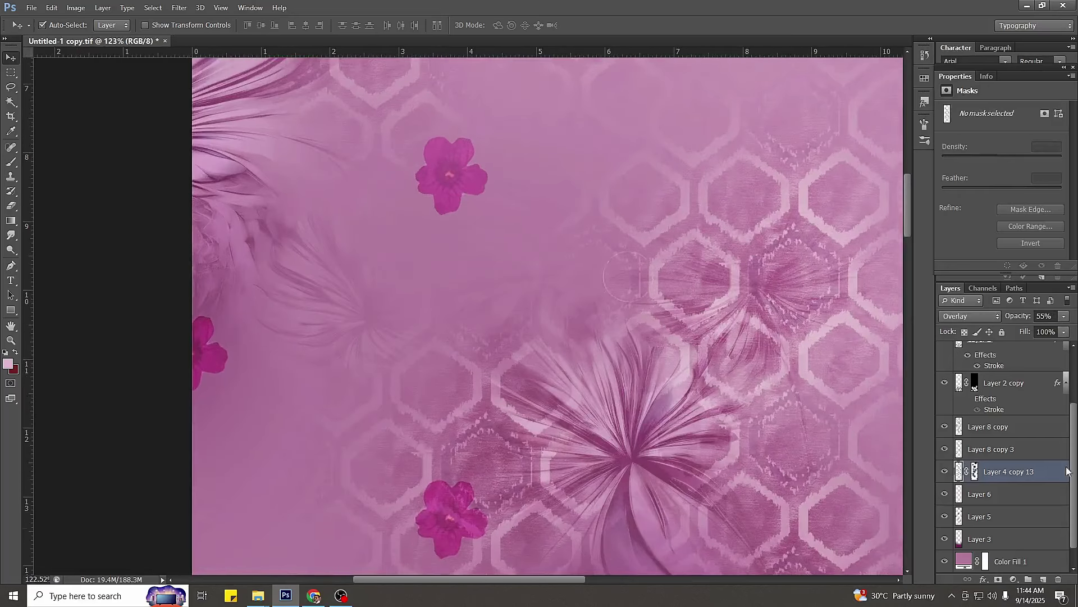
click(944, 472)
click(944, 471)
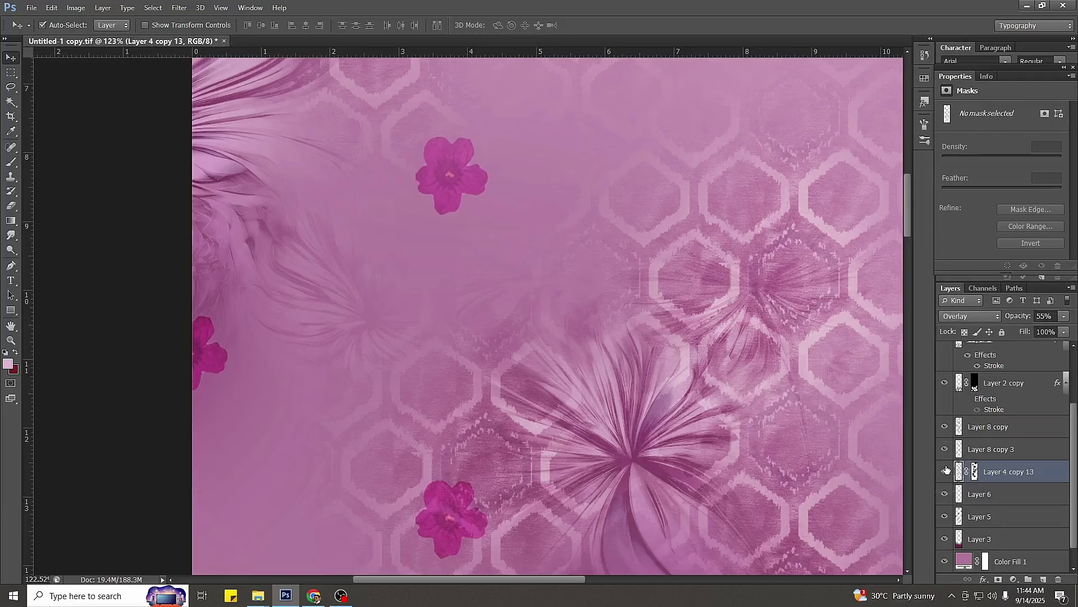
key(ctrl+u)
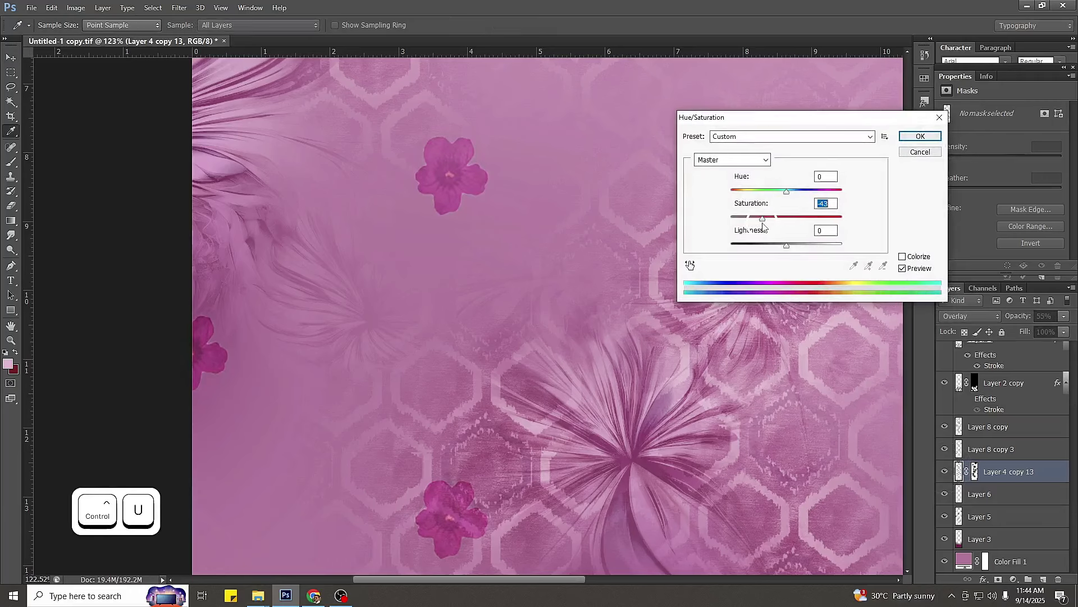
drag(794, 247, 786, 246)
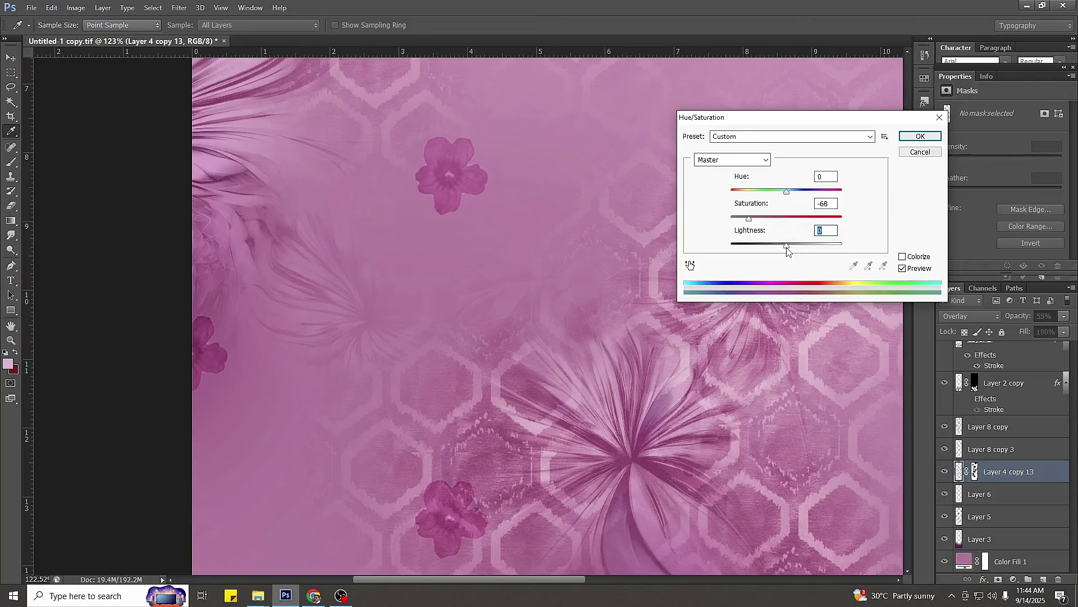
click(915, 269)
click(915, 269)
key(Return)
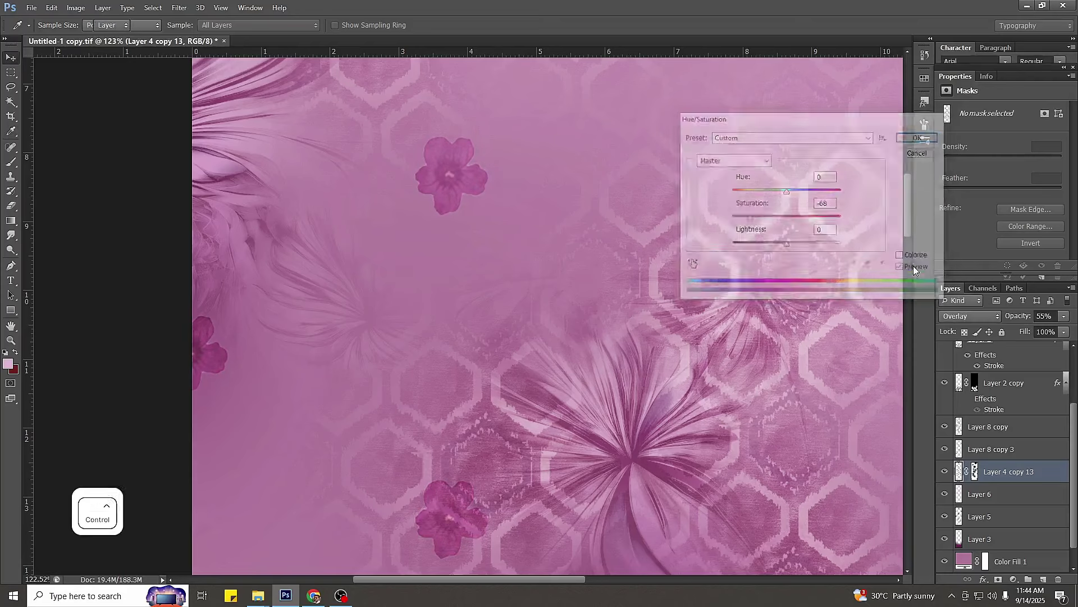
Compare the whole design before and after desaturating the small flowers, and inspect its lower half at print size.
key(ctrl+0)
key(ctrl+alt+z)
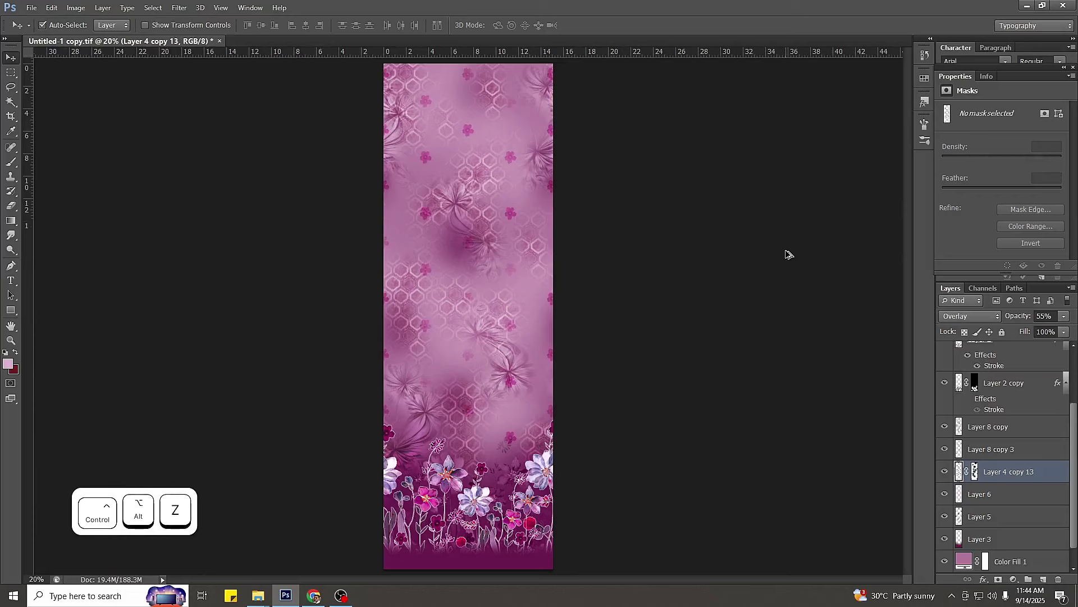
scroll(451, 402, up, 4)
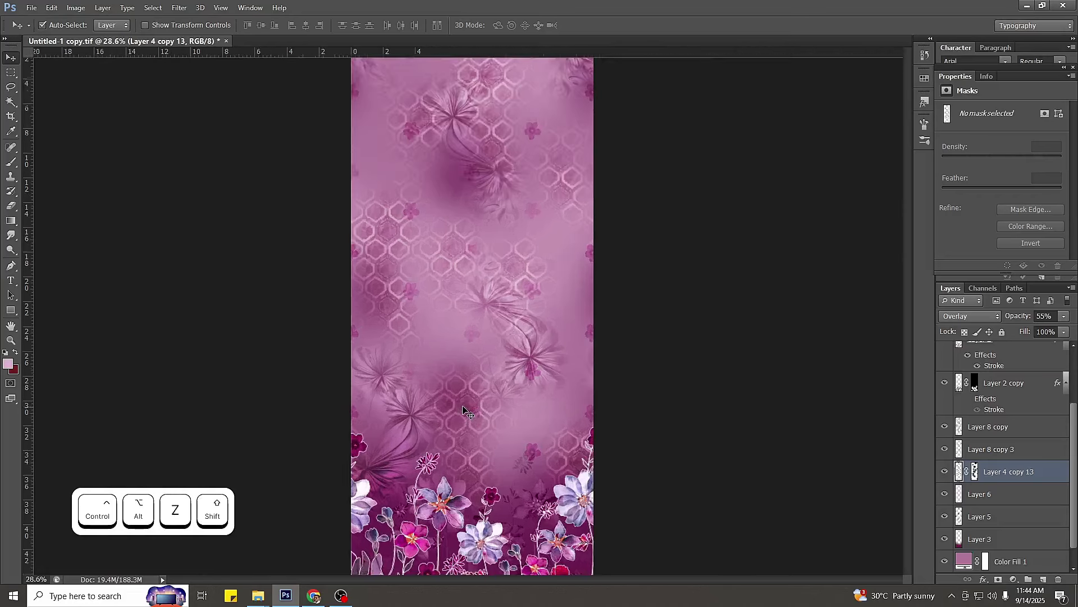
right_click(561, 439)
click(560, 472)
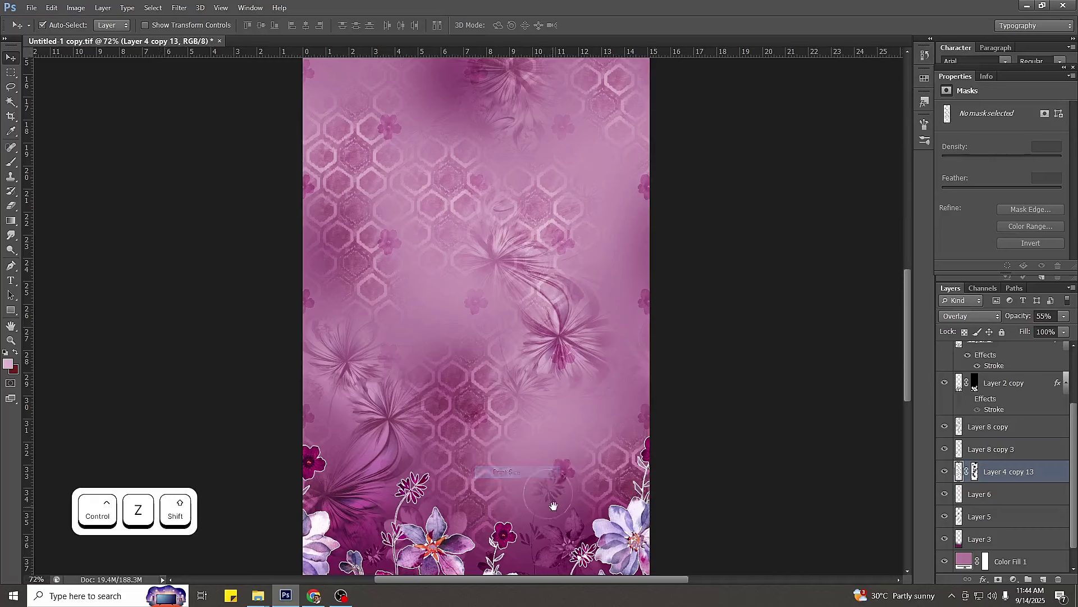